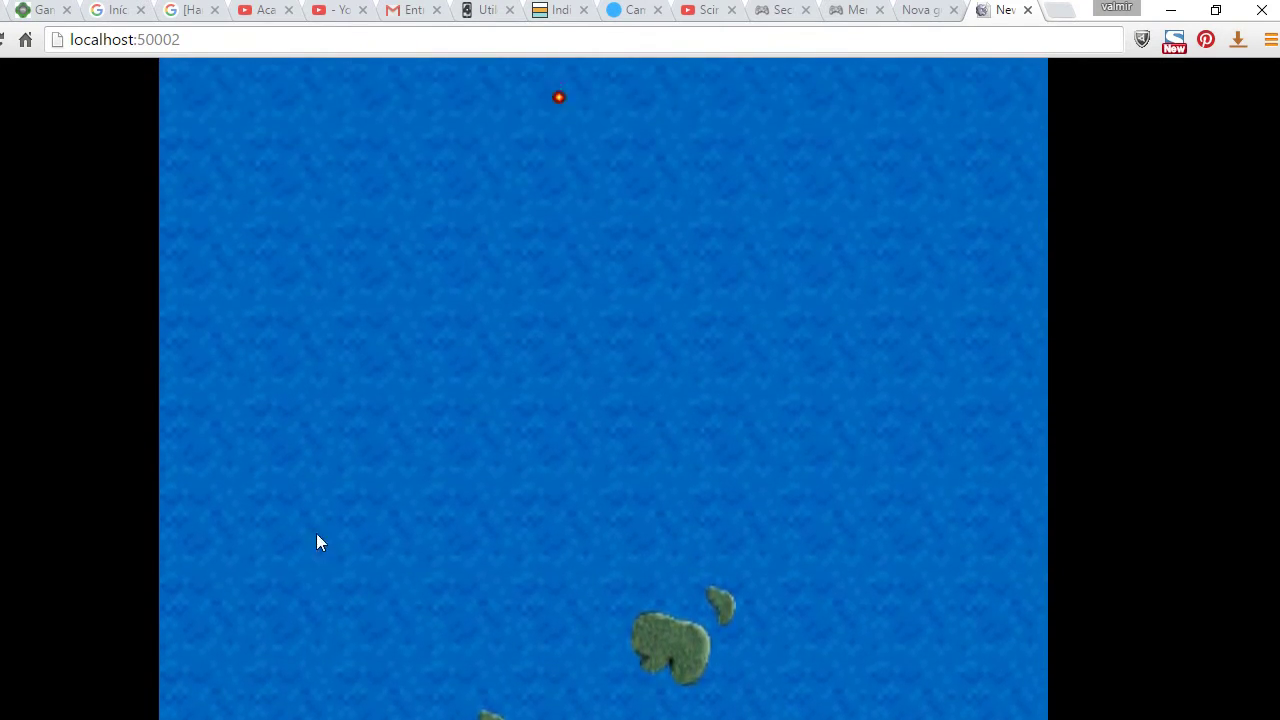
Step: Play-test the airplane game preview, flying the plane in all four directions among the enemy planes
key("Up")
key("Right")
key("Down")
key("Left")
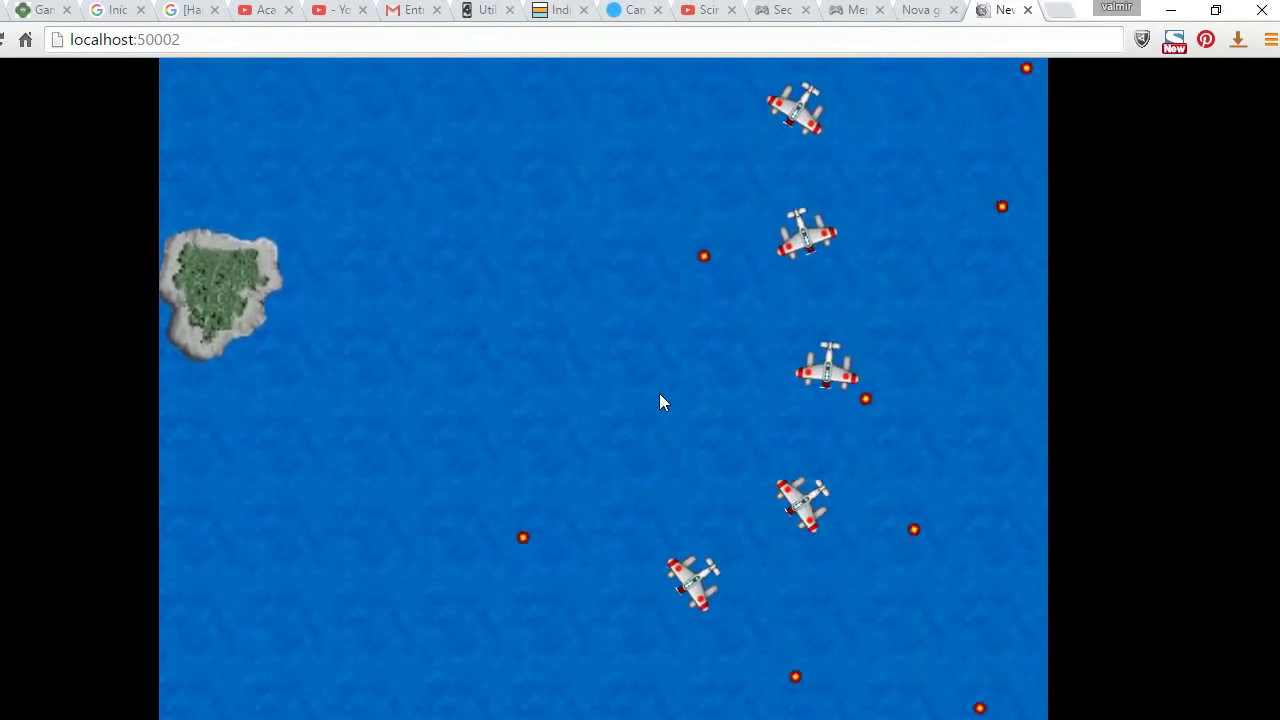
key("Left")
key("Left")
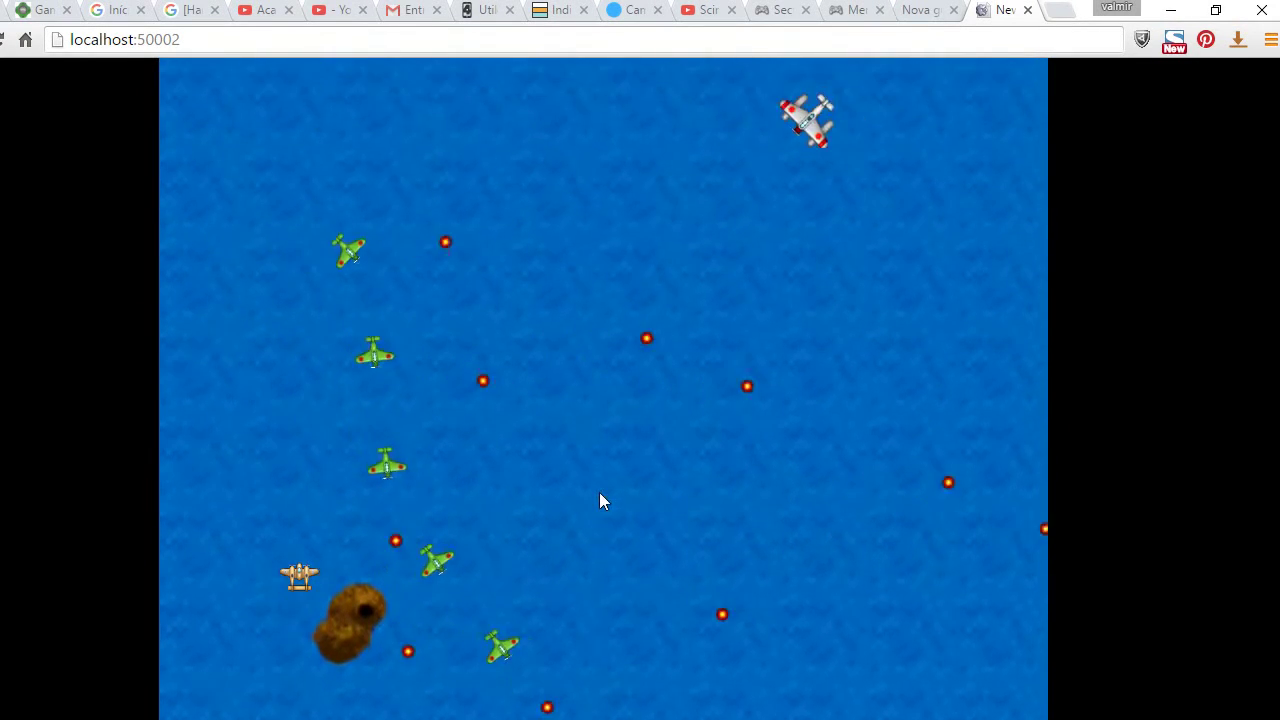
key("Left")
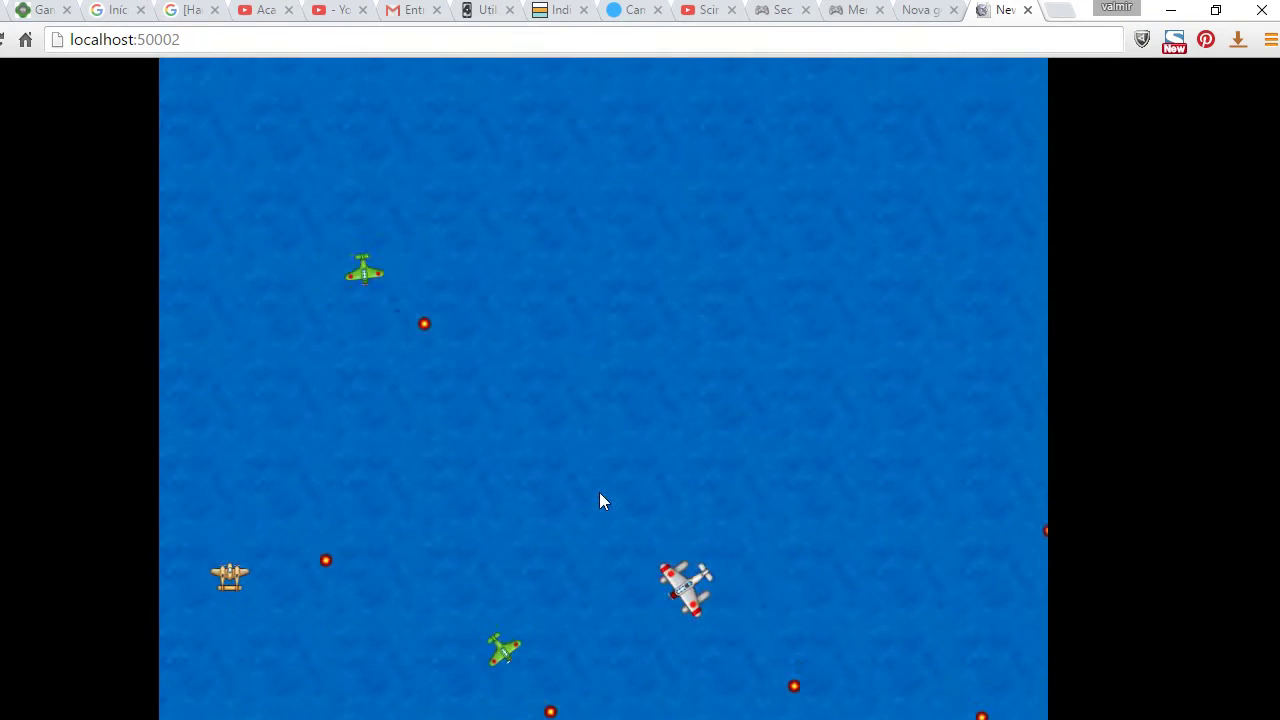
key("Up")
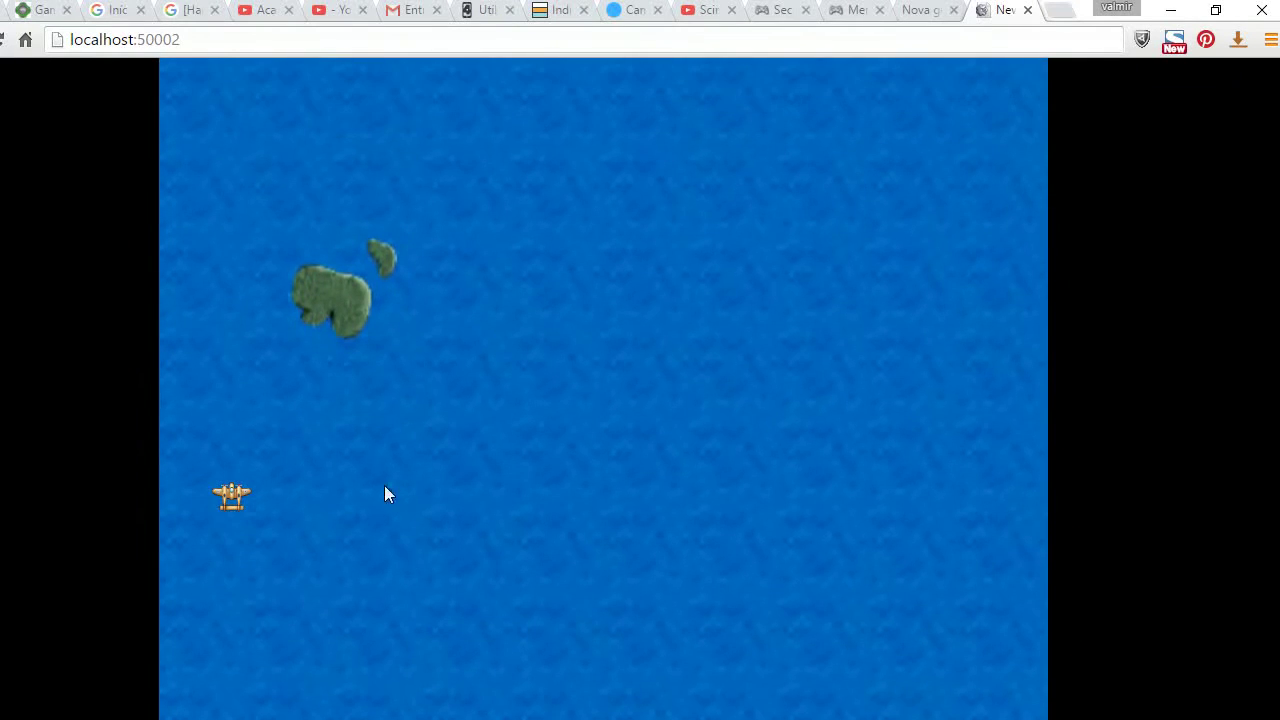
key("Right")
key("Right")
key("Down")
key("Up")
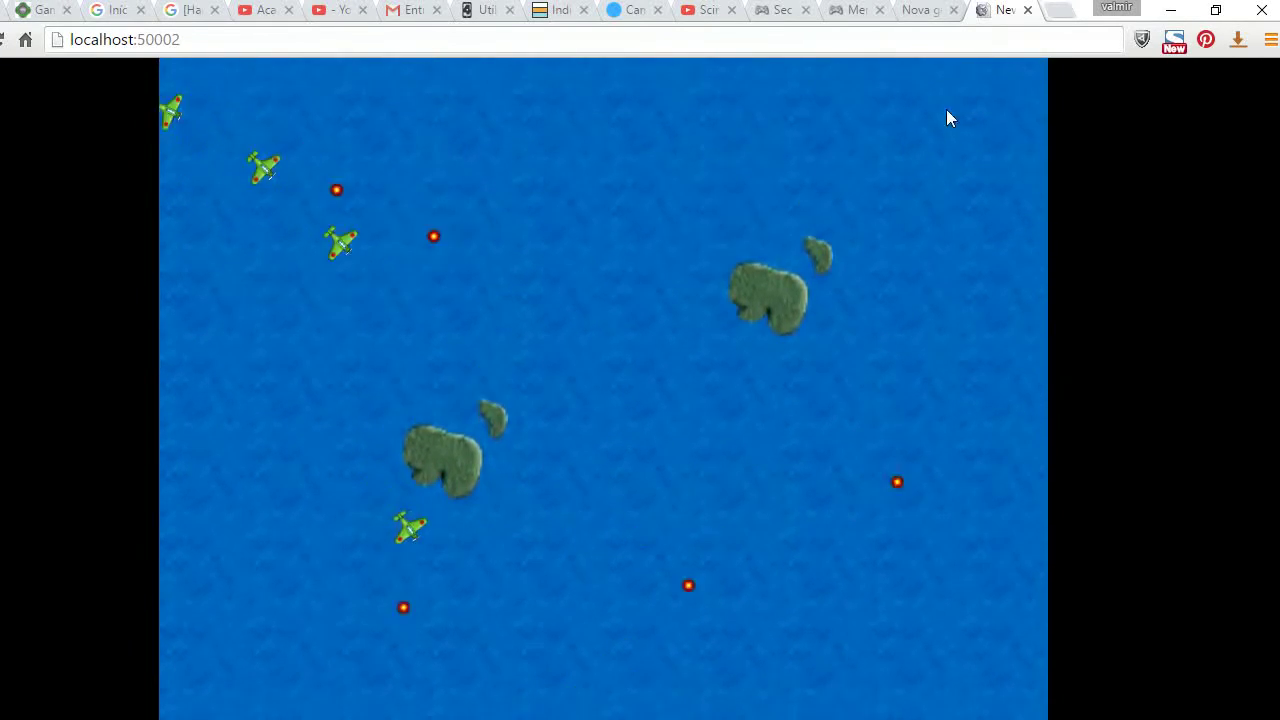
Step: Close the game preview and minimize both browser windows to switch to Construct 2
left_click(1027, 10)
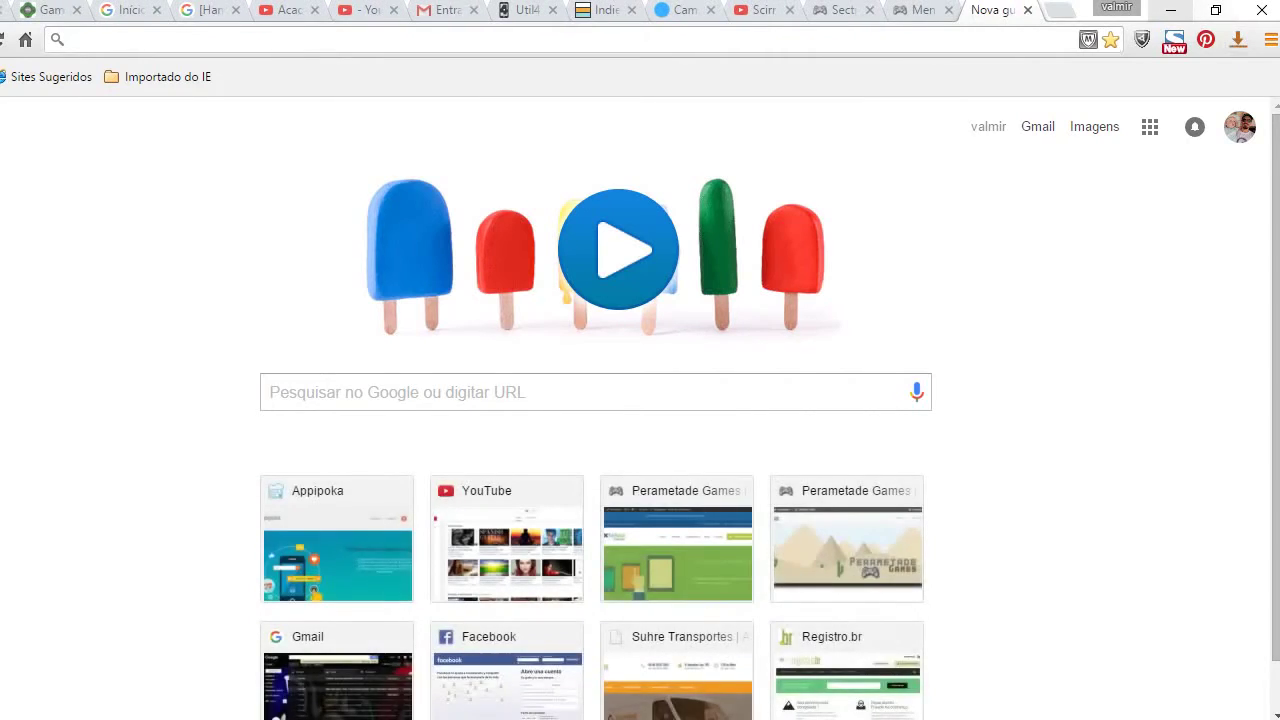
left_click(1170, 10)
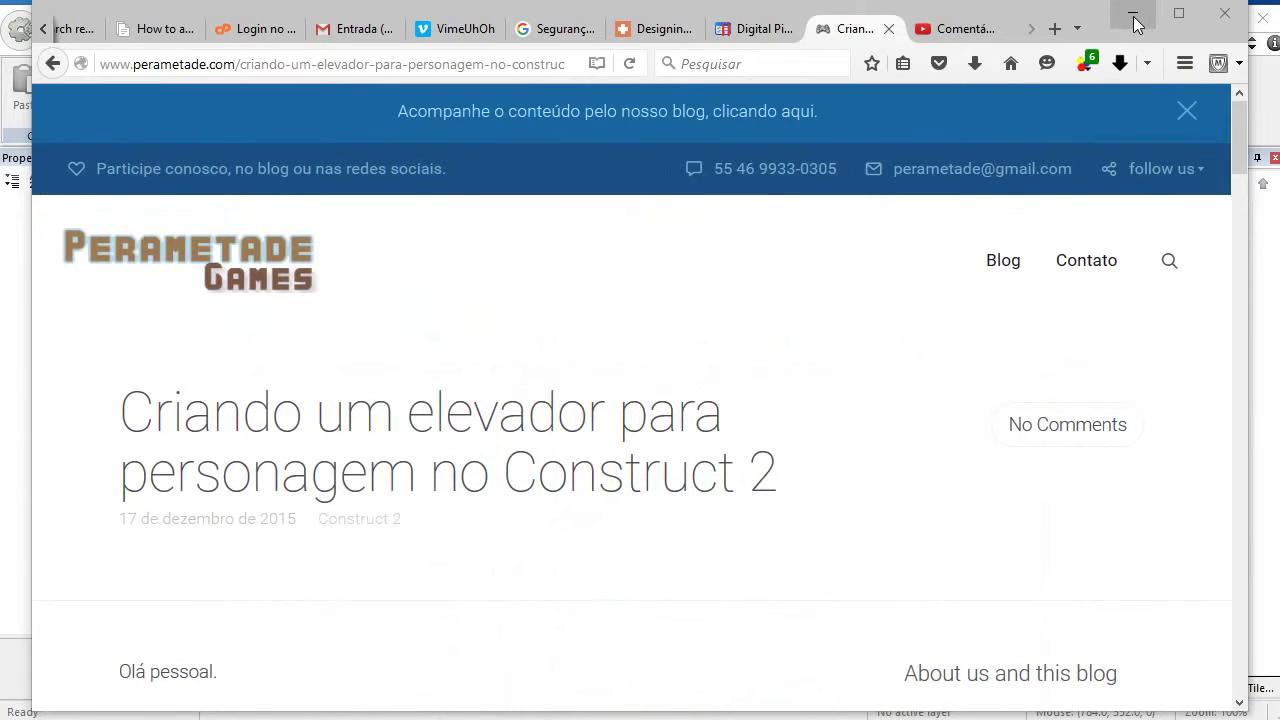
left_click(1140, 18)
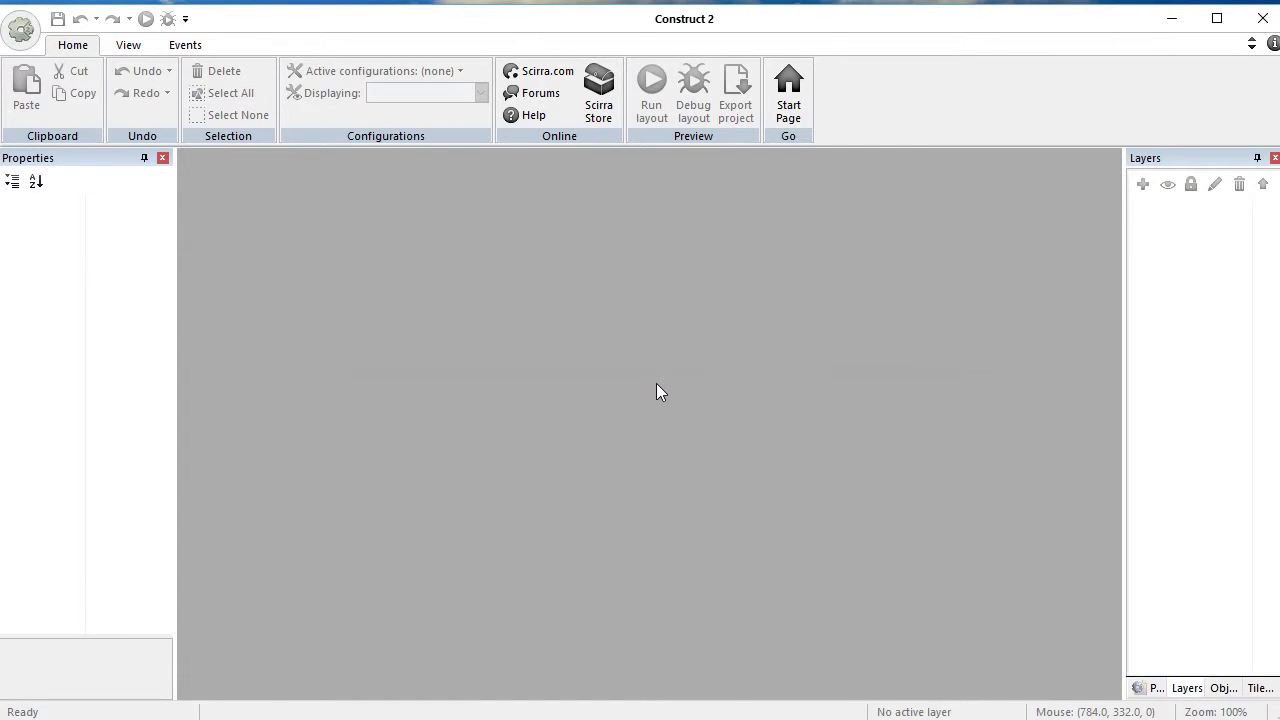
Step: Create a new project from the New empty project template
mouse_move(530, 719)
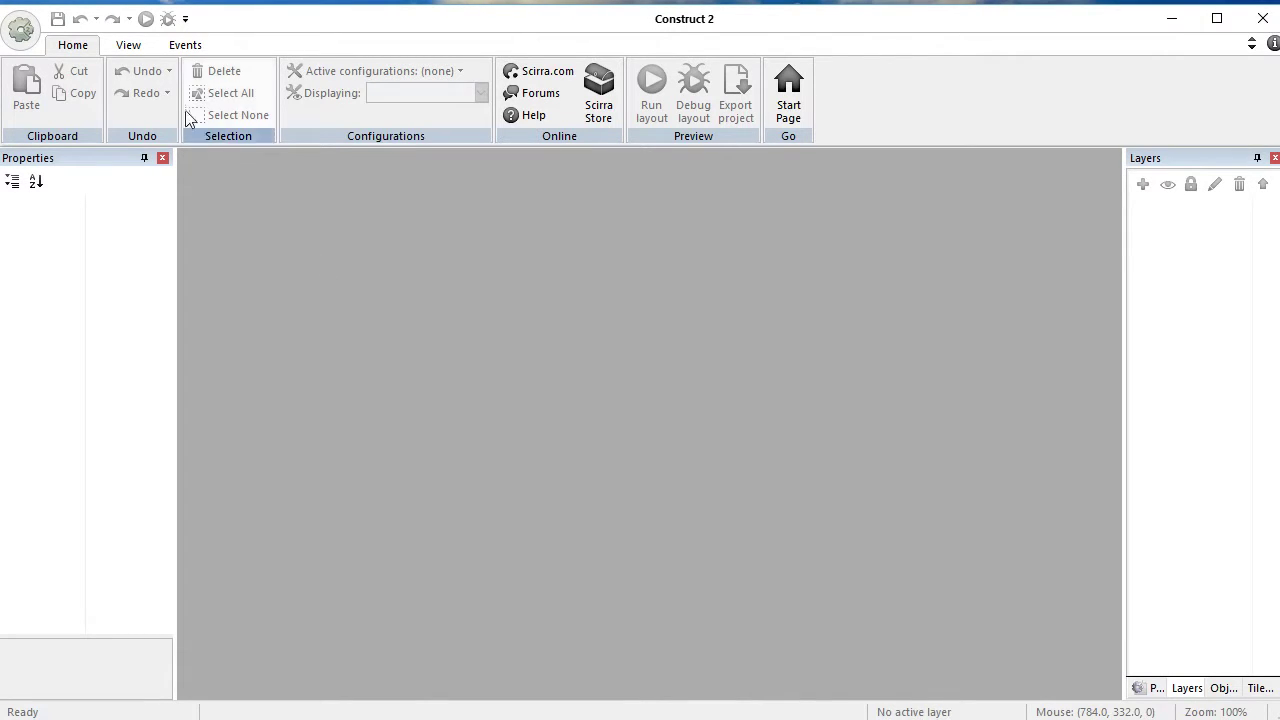
left_click(32, 34)
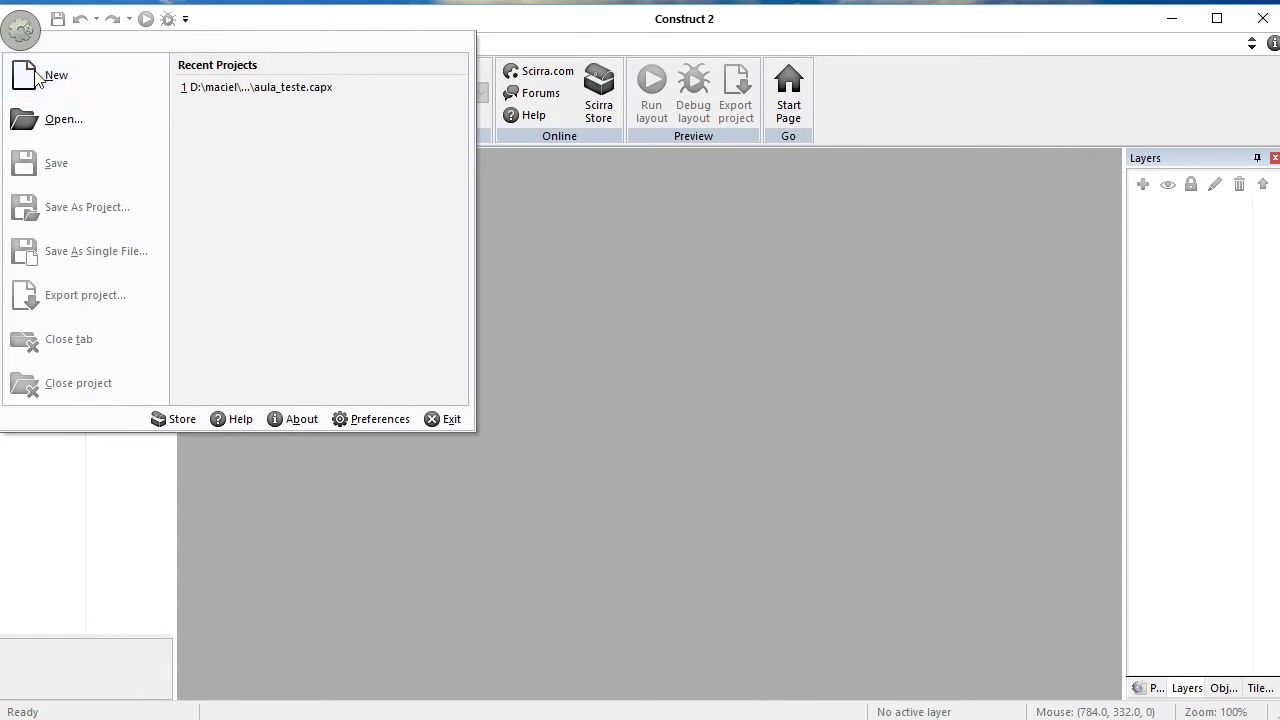
left_click(35, 77)
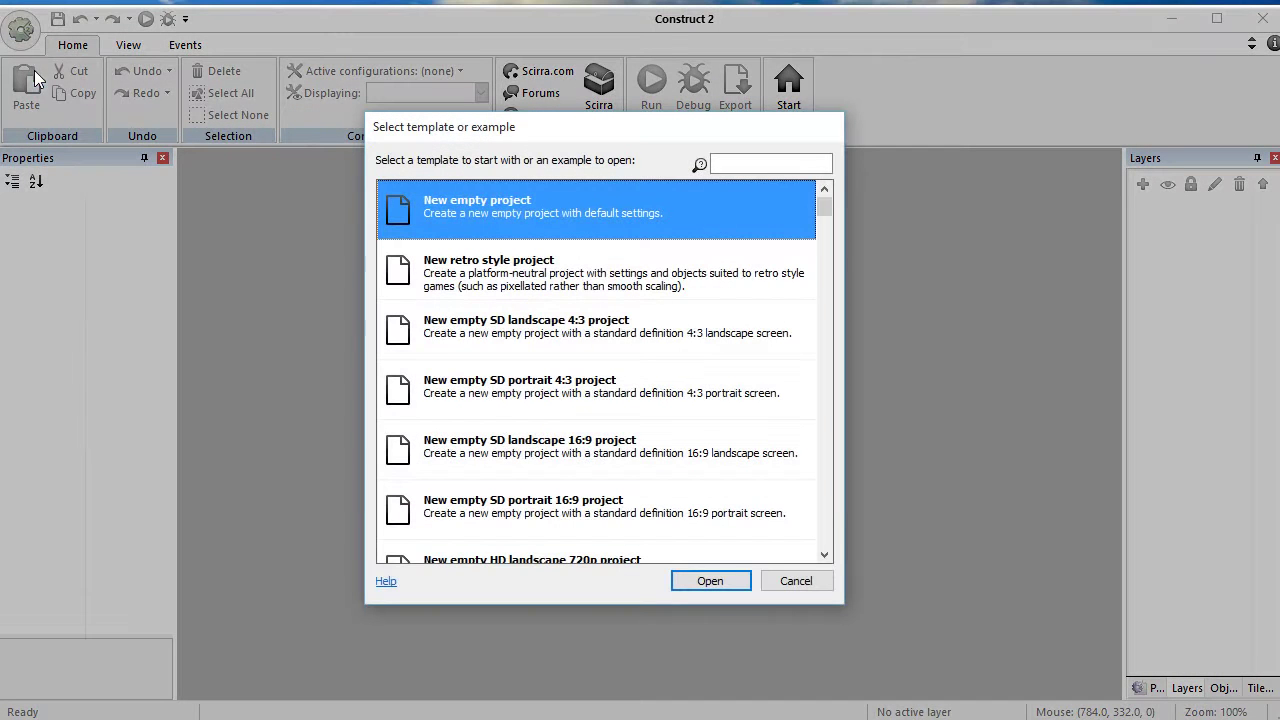
left_click(724, 588)
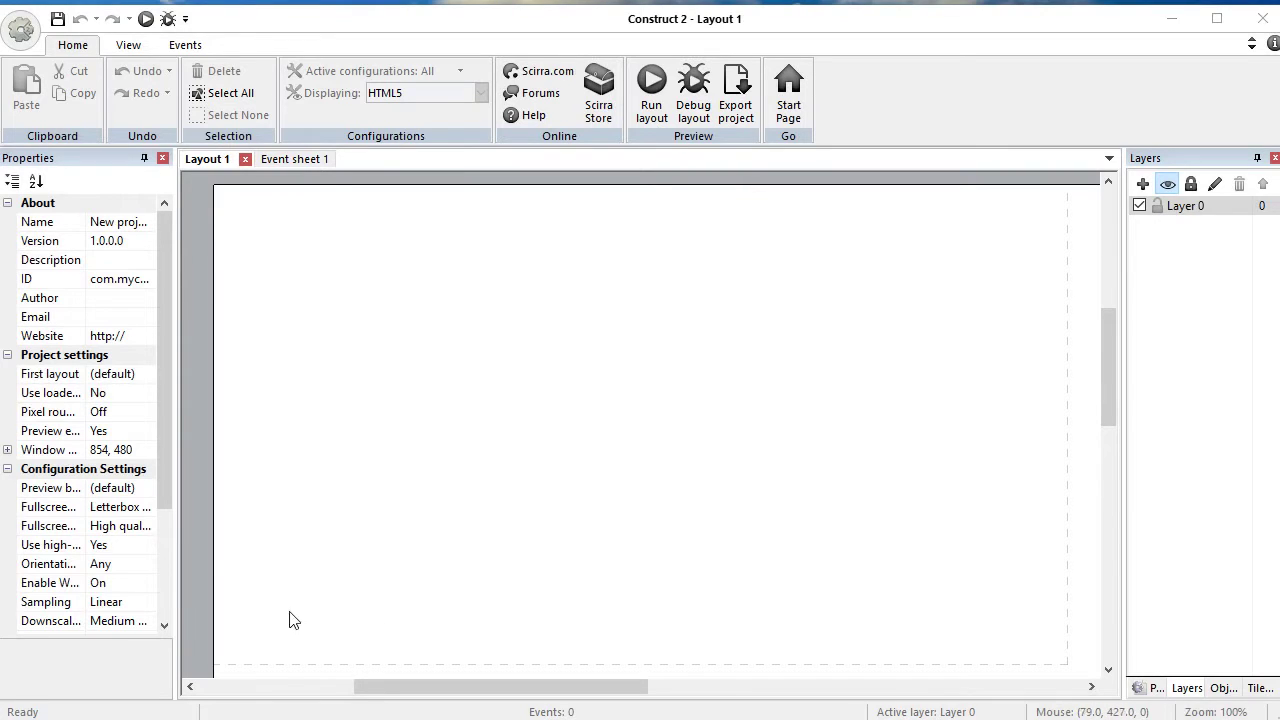
Step: Set the project's window size to 320, 240
left_click(131, 456)
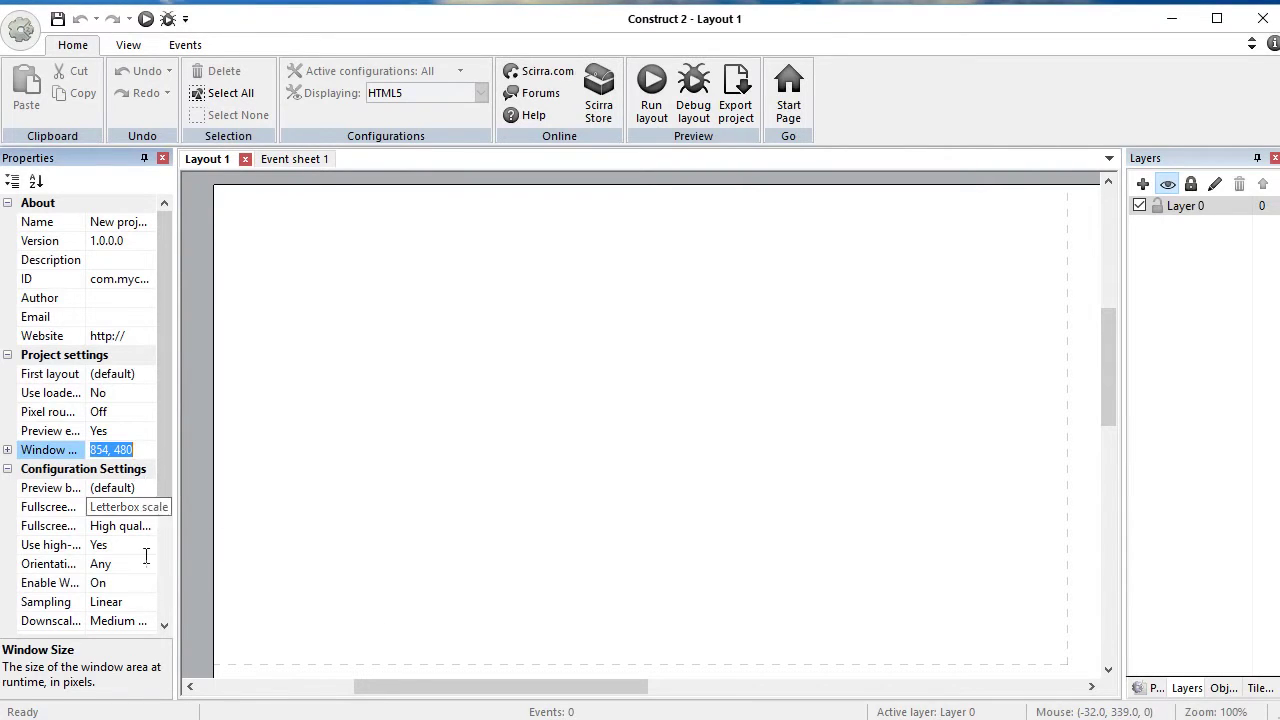
type("32,")
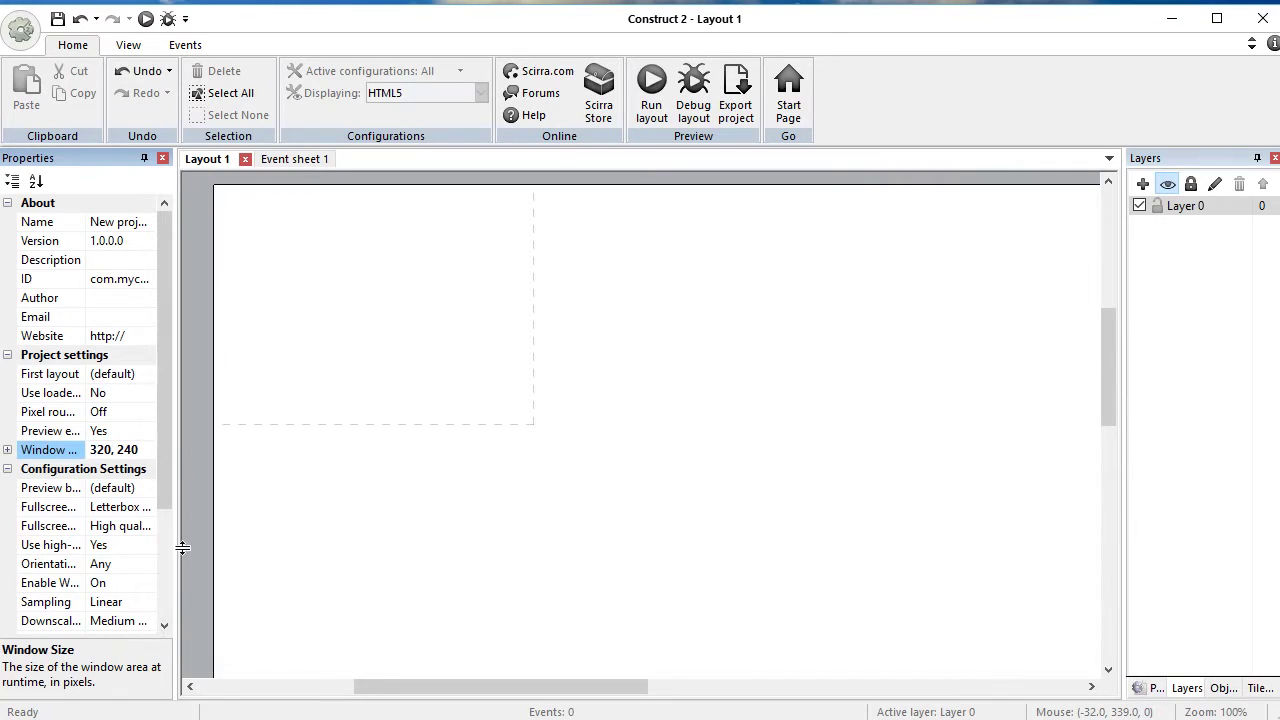
left_click(152, 449)
Step: Set the size of Layout 1 to 320, 240
left_click(618, 467)
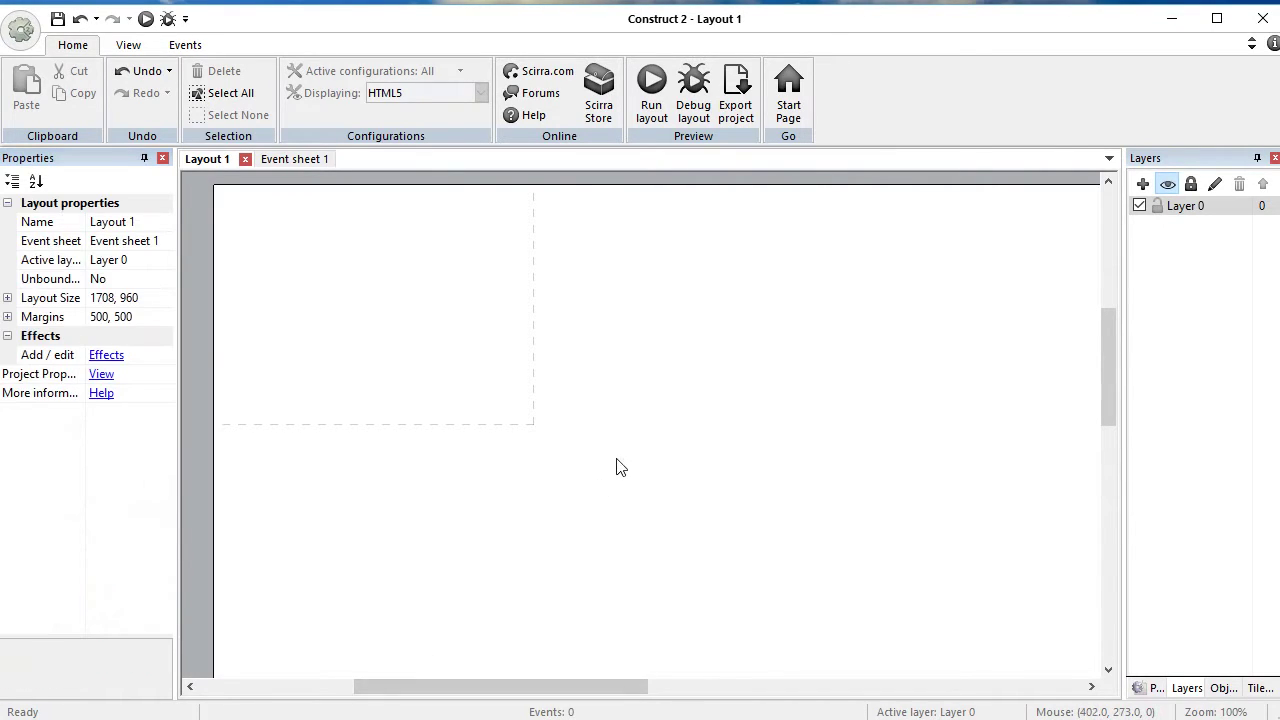
left_click(157, 304)
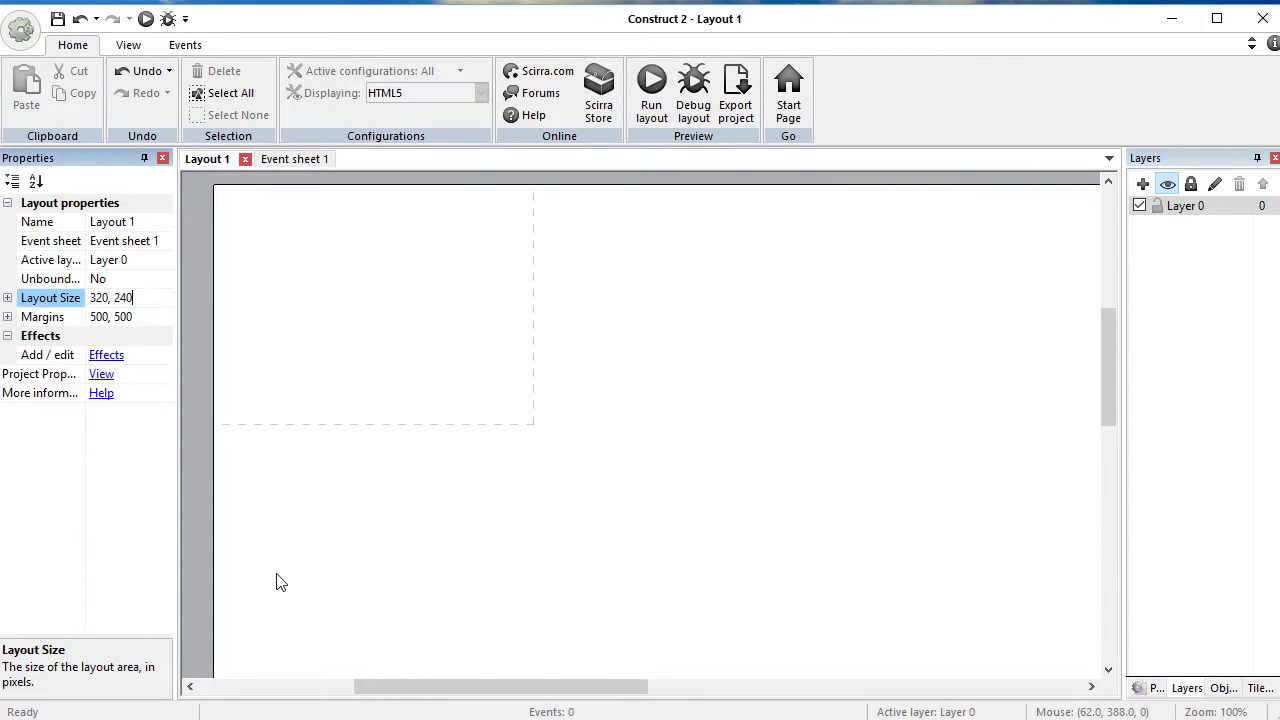
key("Return")
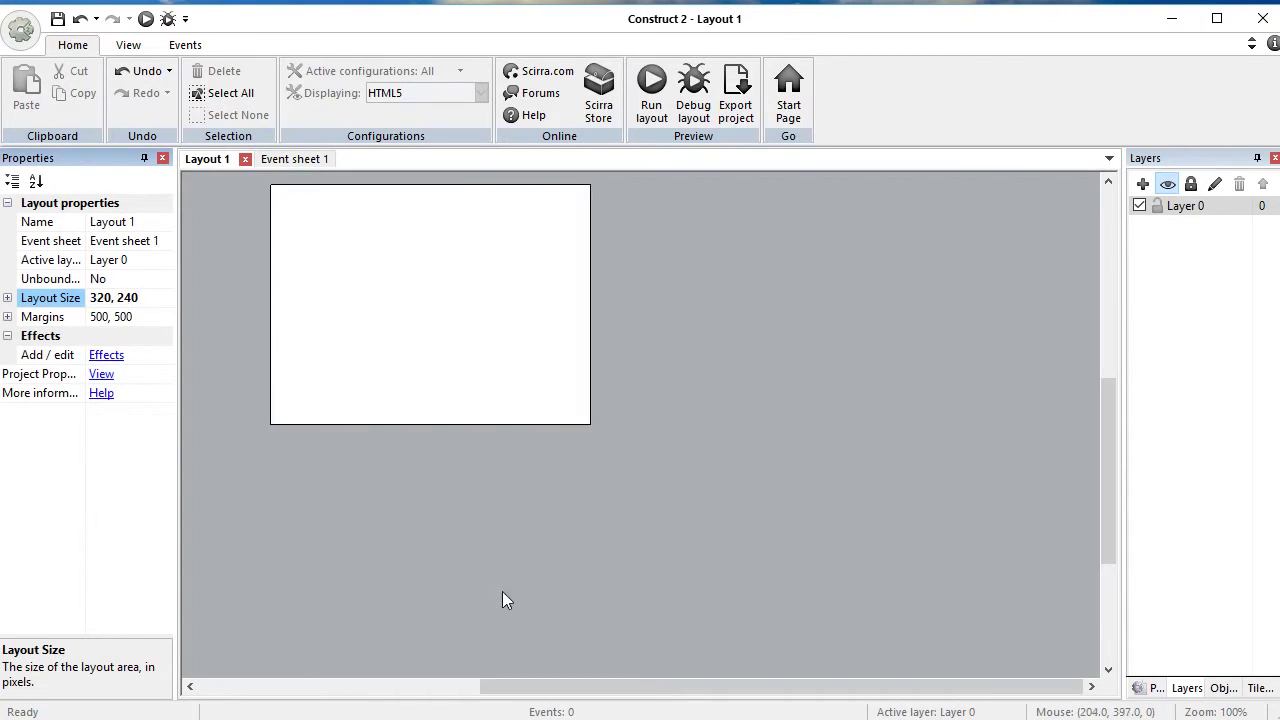
Step: Dismiss the Skype notification and rename Layer 0 as bg
scroll(533, 528, "up", 2)
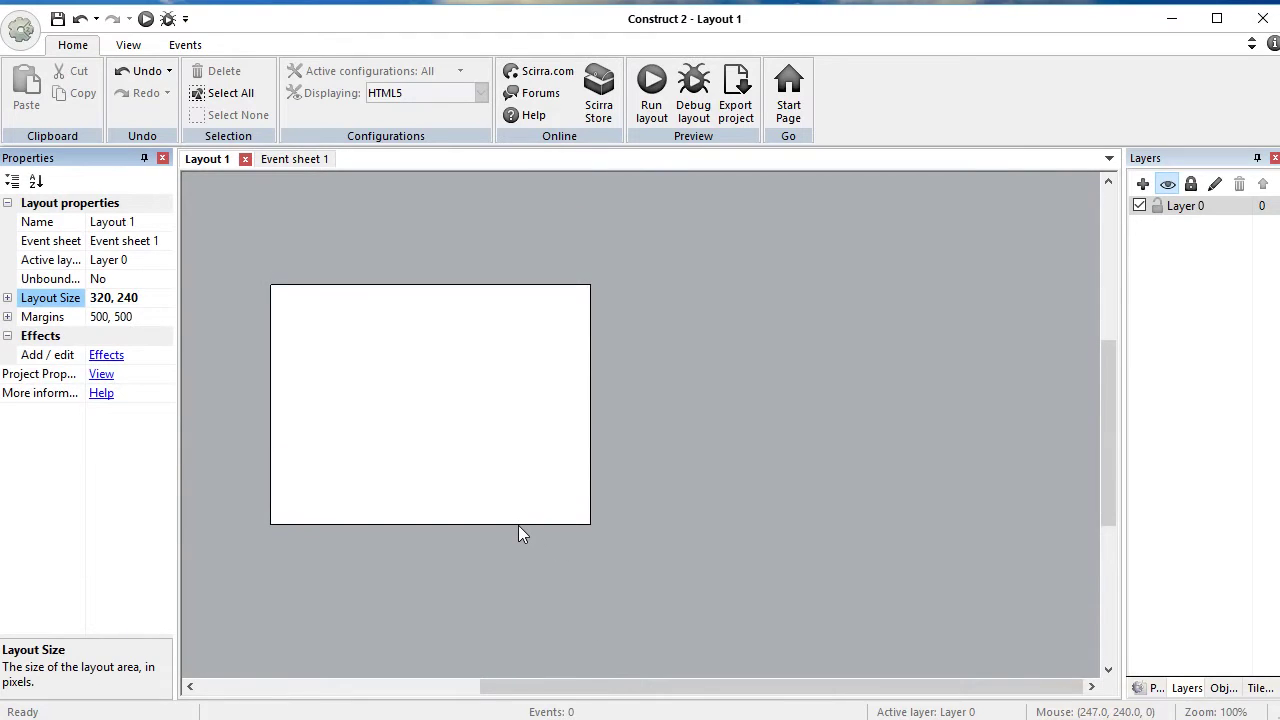
scroll(518, 525, "up", 3, "ctrl")
left_click_drag(670, 680, 549, 650)
scroll(549, 650, "down", 1)
scroll(549, 650, "up", 2)
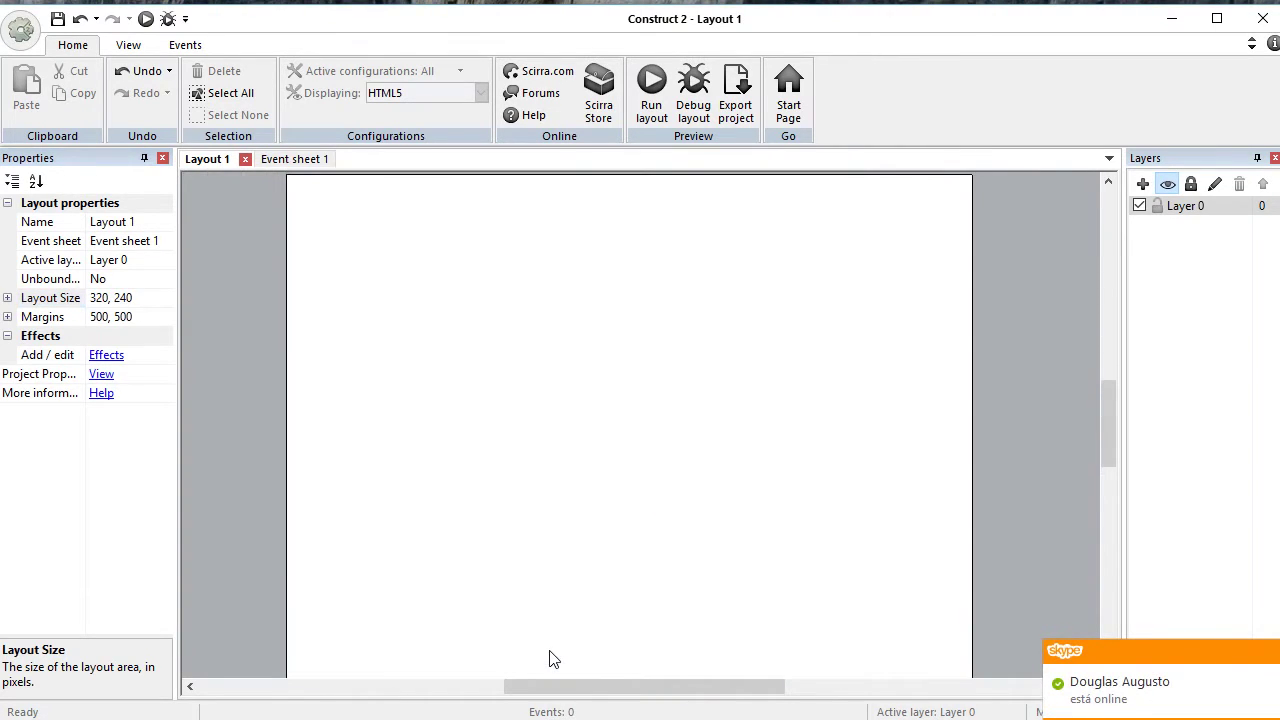
scroll(549, 651, "down", 2, "ctrl")
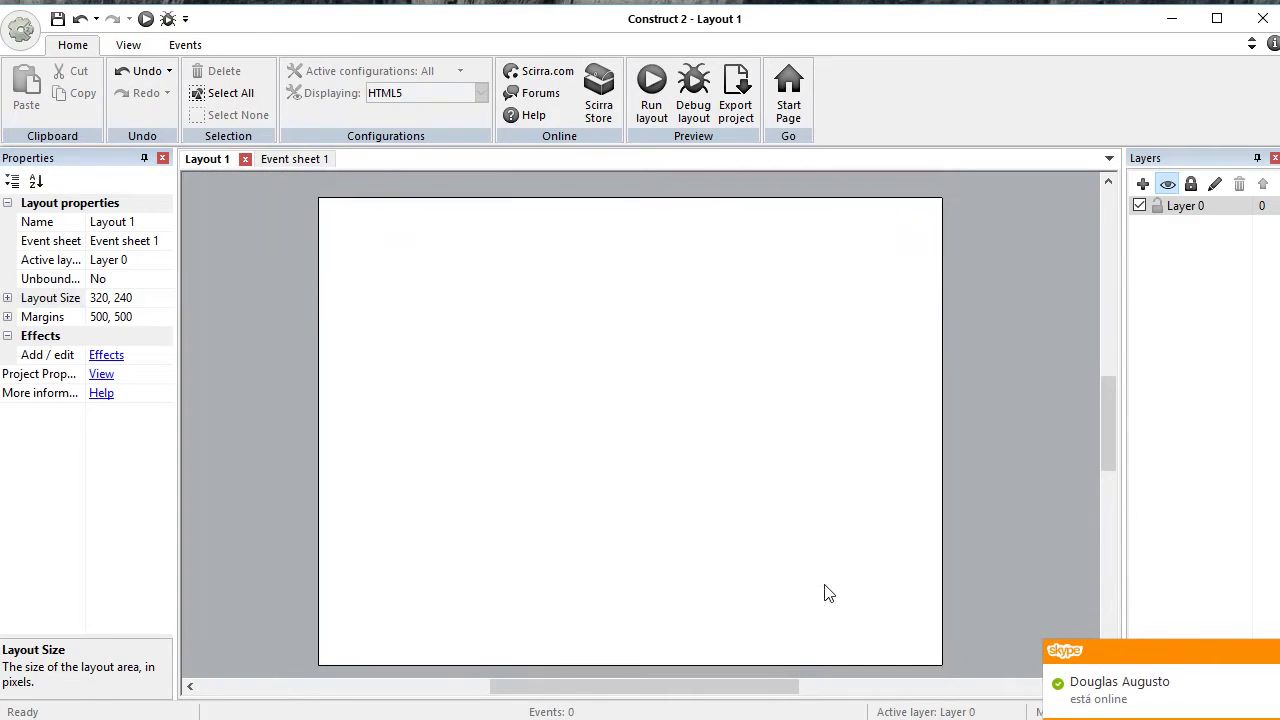
left_click(1269, 654)
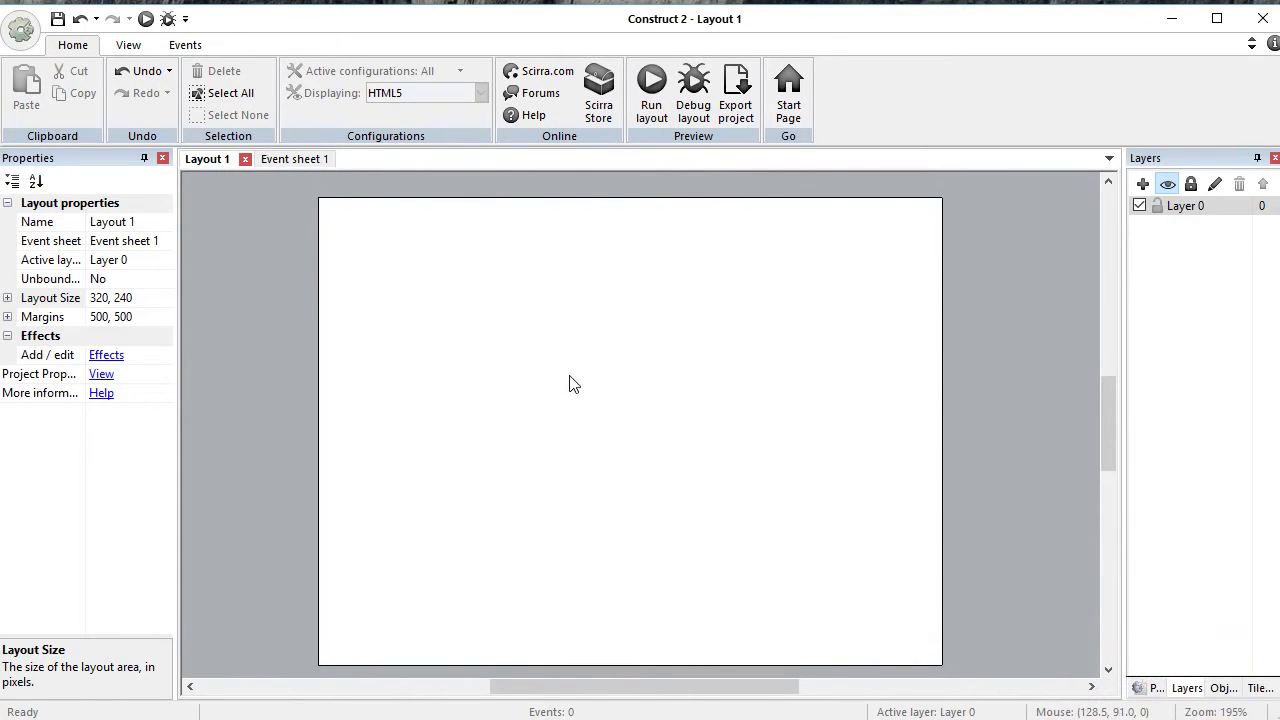
right_click(1190, 215)
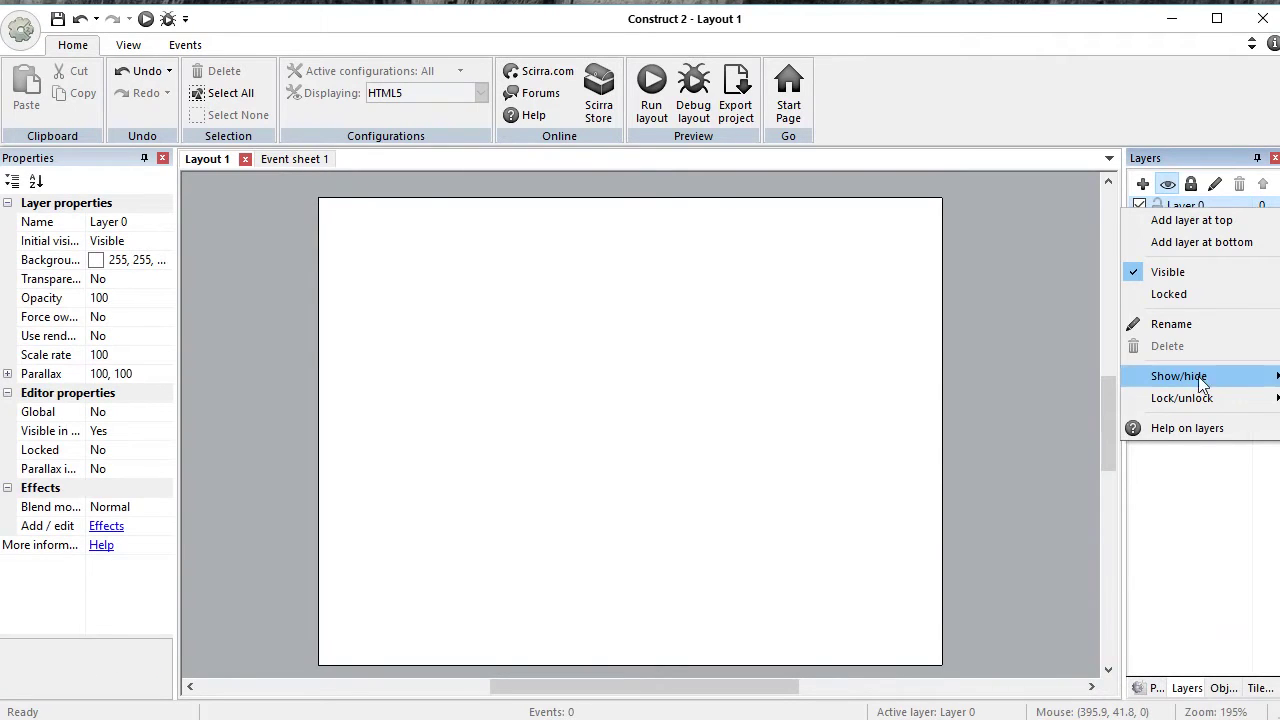
left_click(1177, 330)
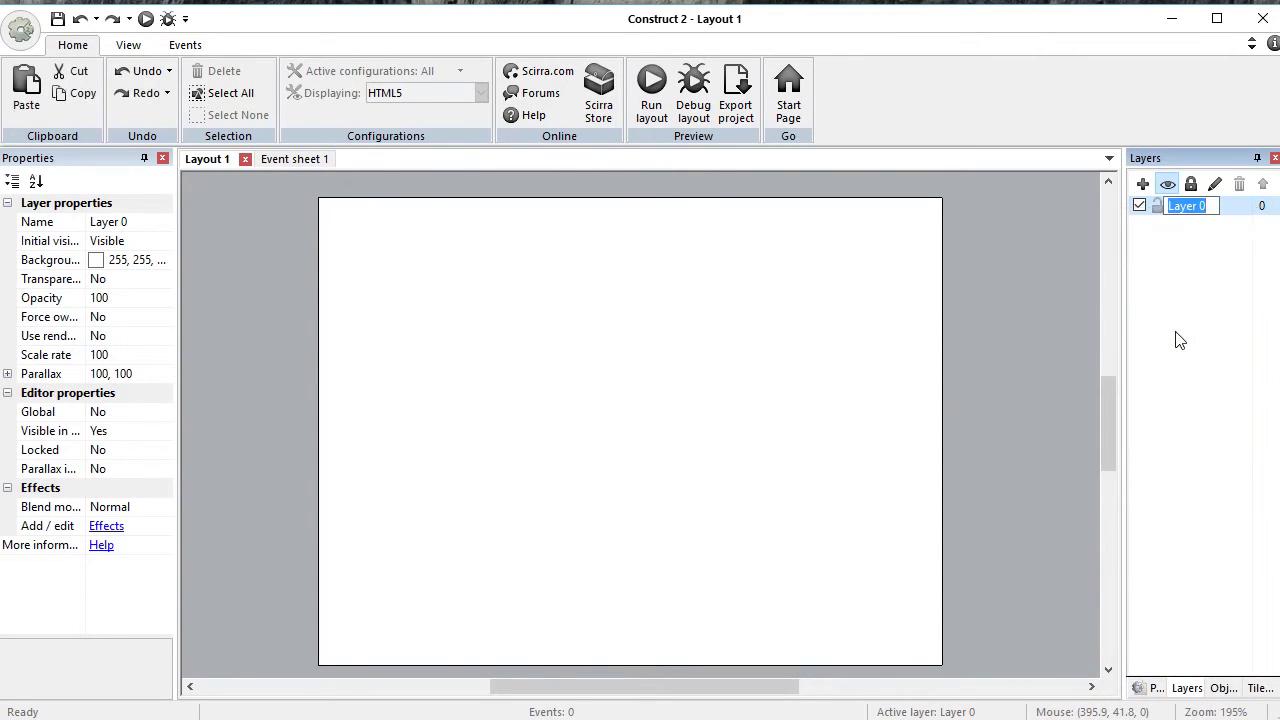
type("bg")
key("Return")
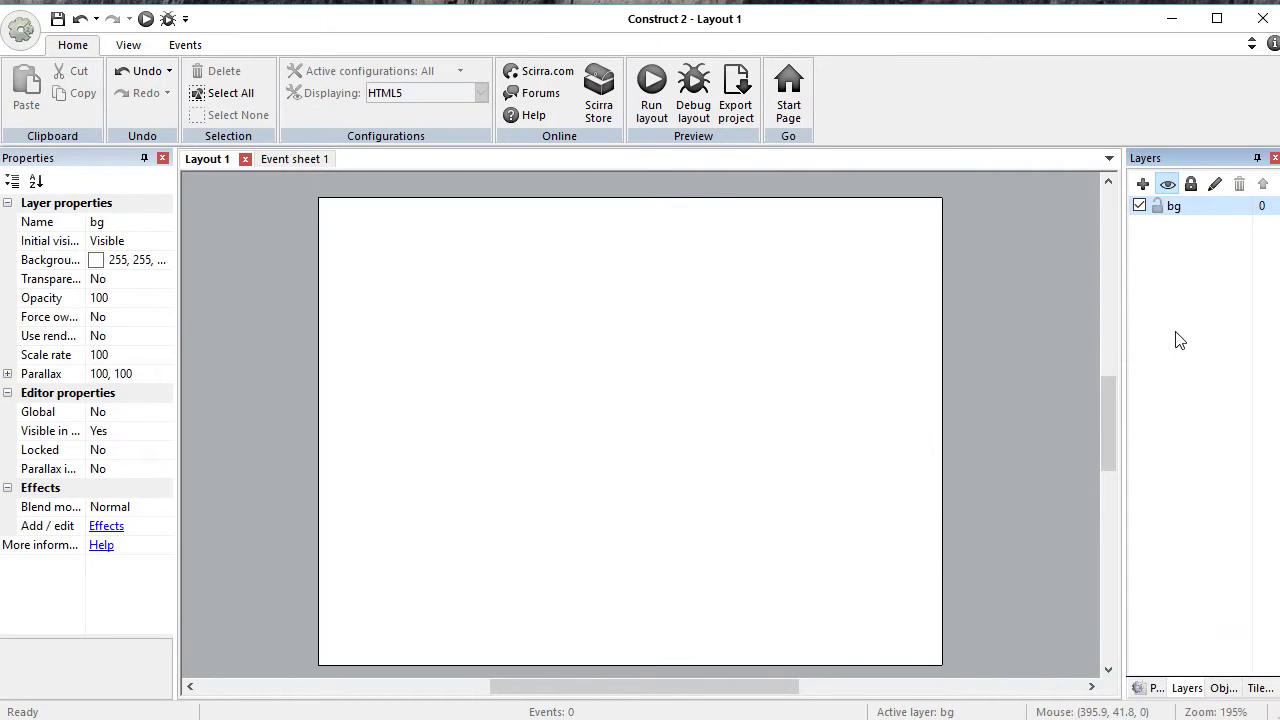
Step: Insert a Tiled Background object on the bg layer, placed at the layout's upper-left corner
right_click(1182, 214)
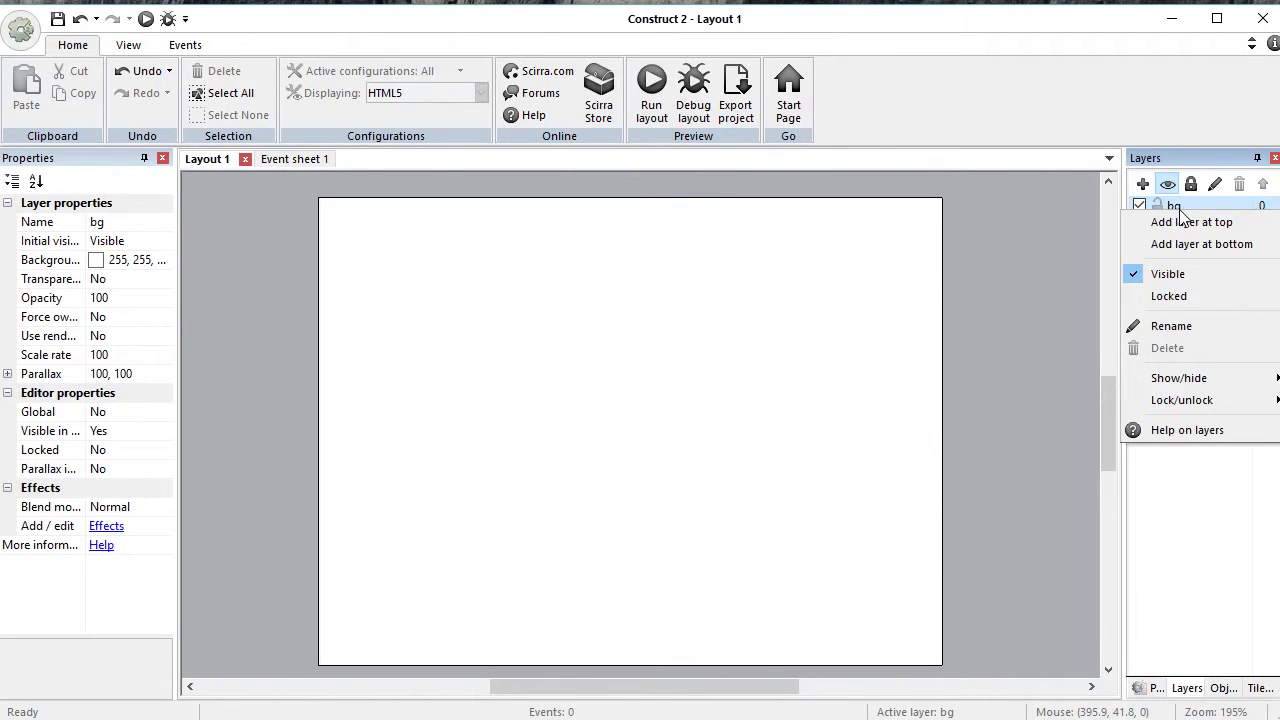
right_click(762, 433)
right_click(525, 340)
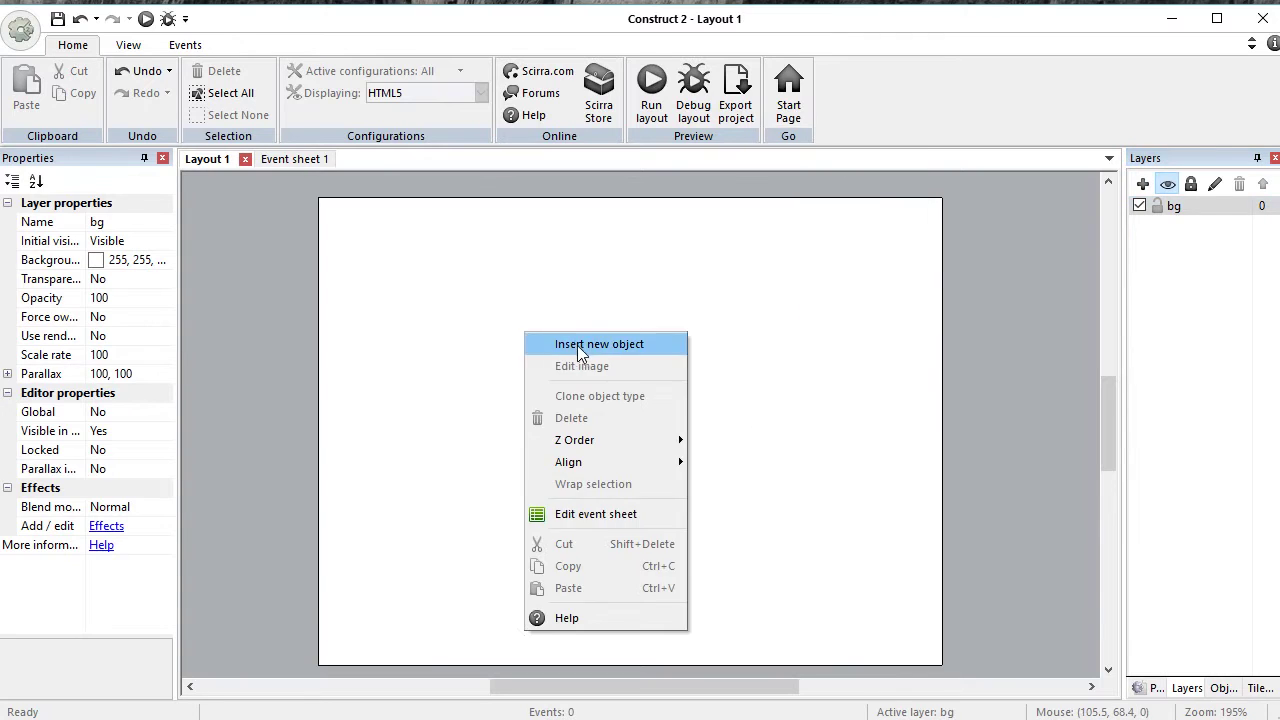
left_click(545, 343)
scroll(840, 373, "down", 3)
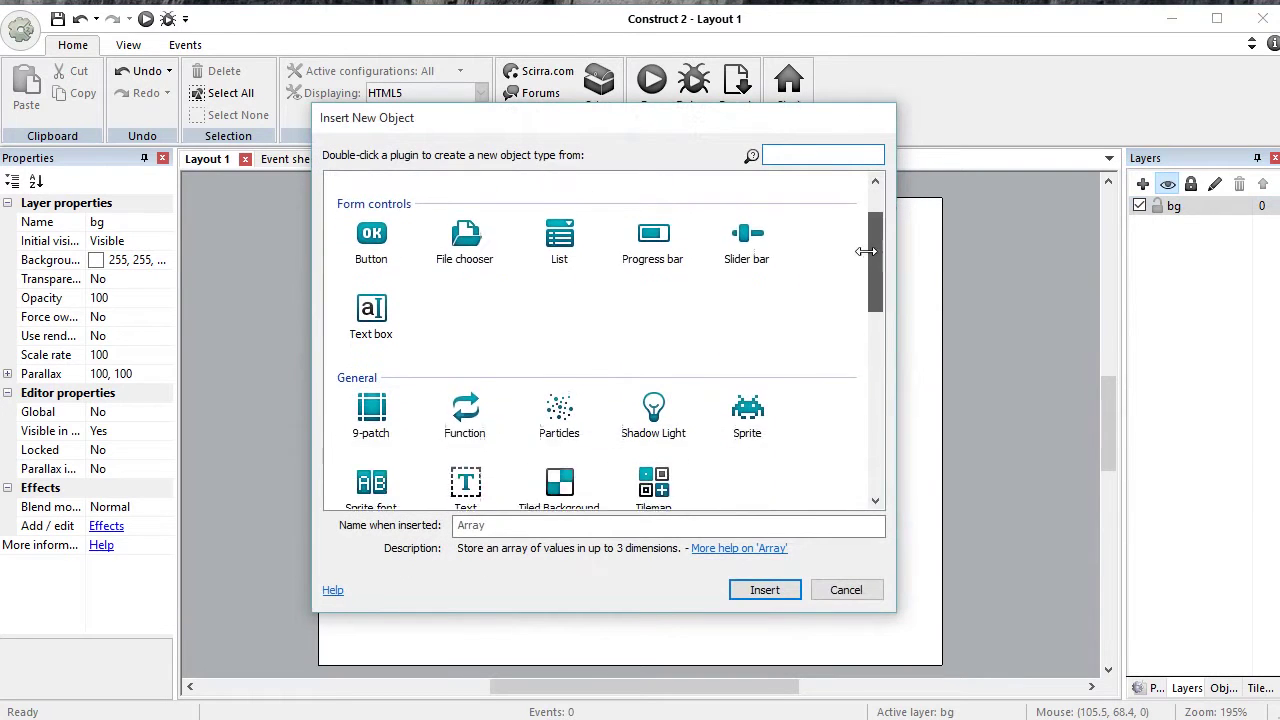
double_click(559, 348)
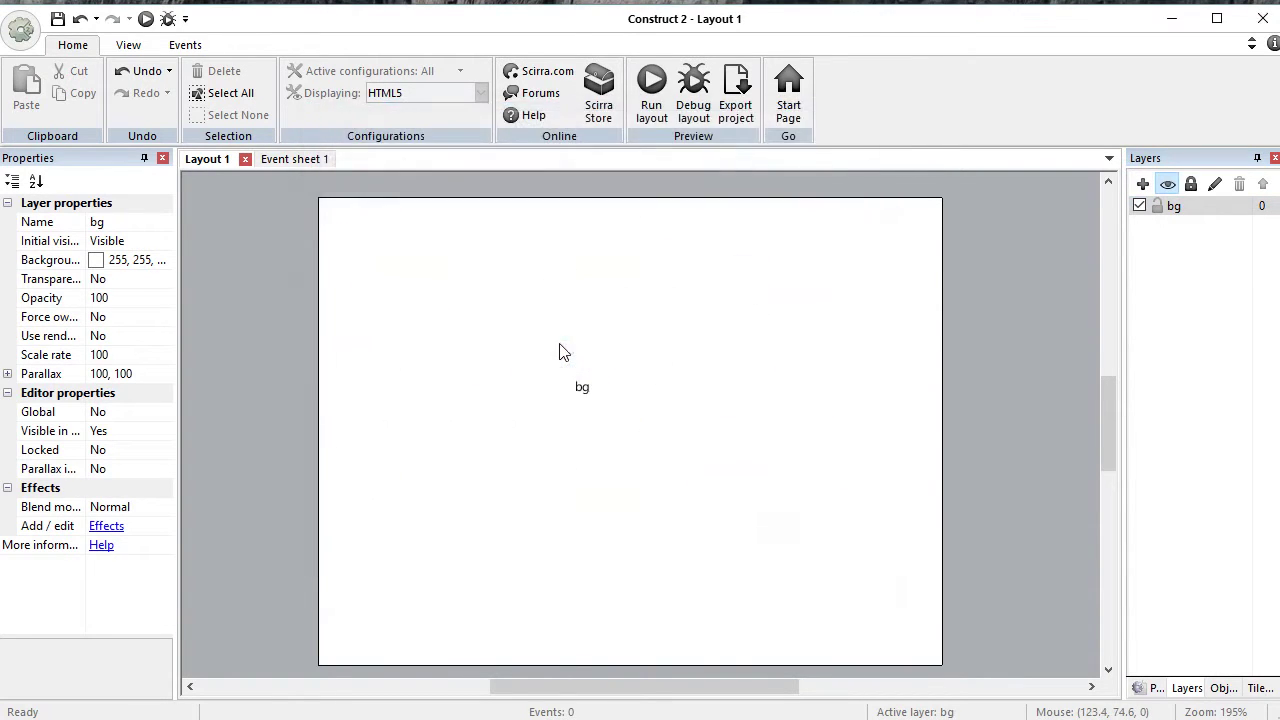
left_click(313, 192)
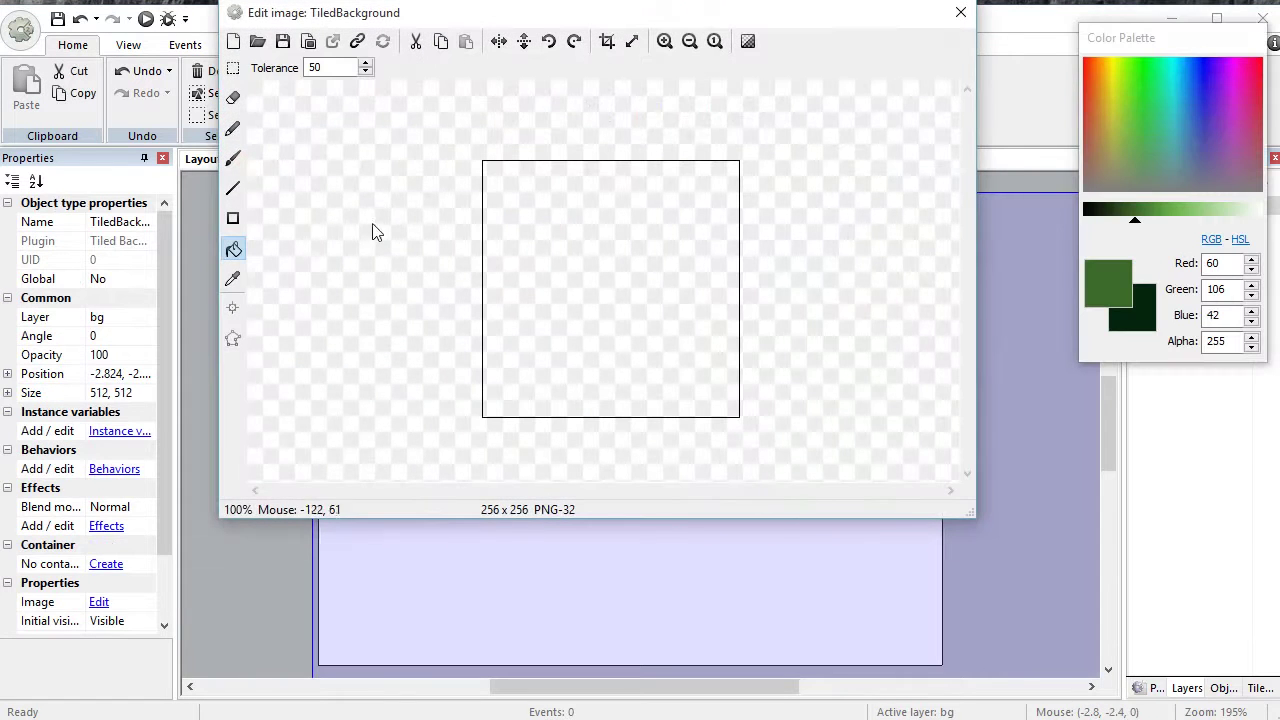
Step: Load agua2.fw.png from the assets folder as the tiled background's image and close the image editor
left_click(259, 40)
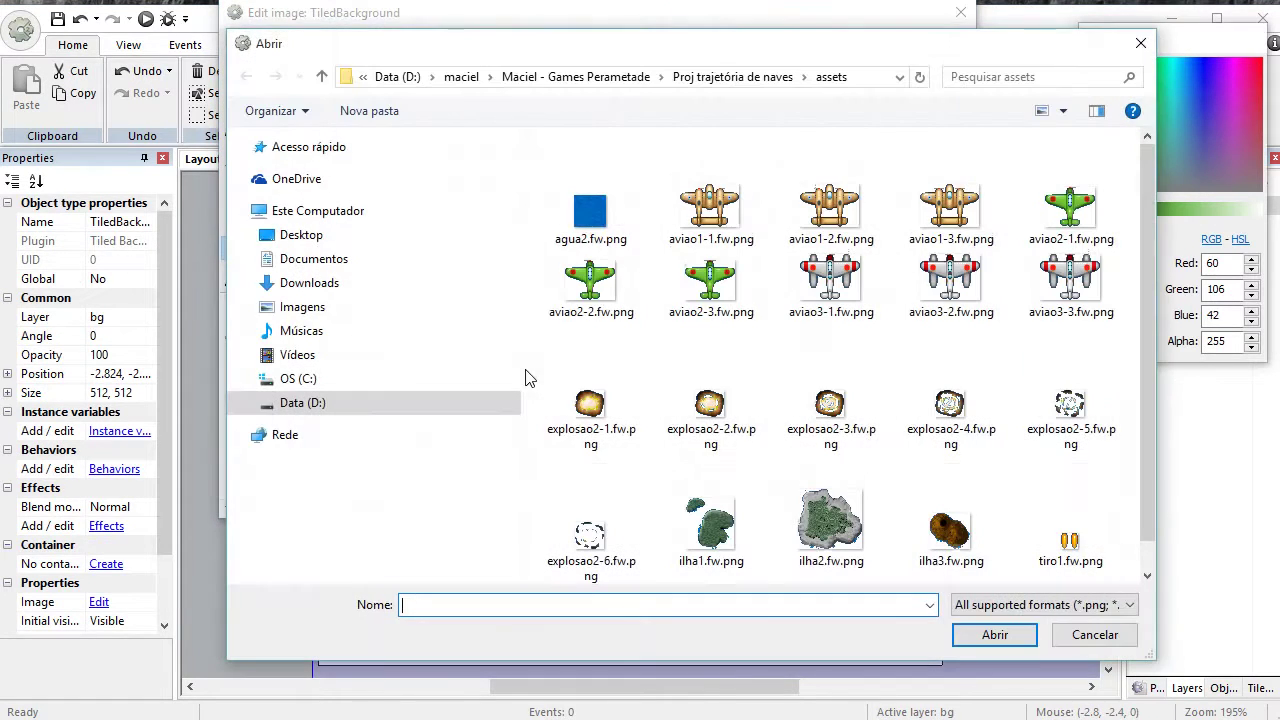
left_click(612, 210)
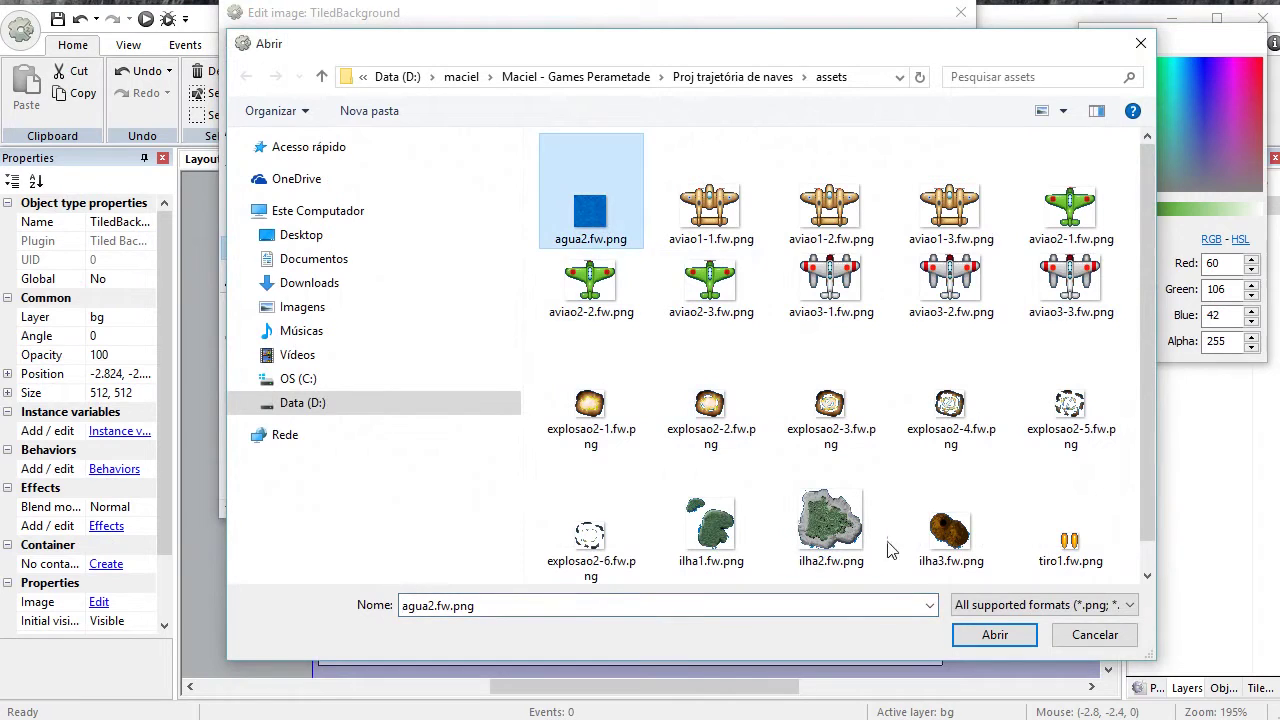
left_click(1008, 642)
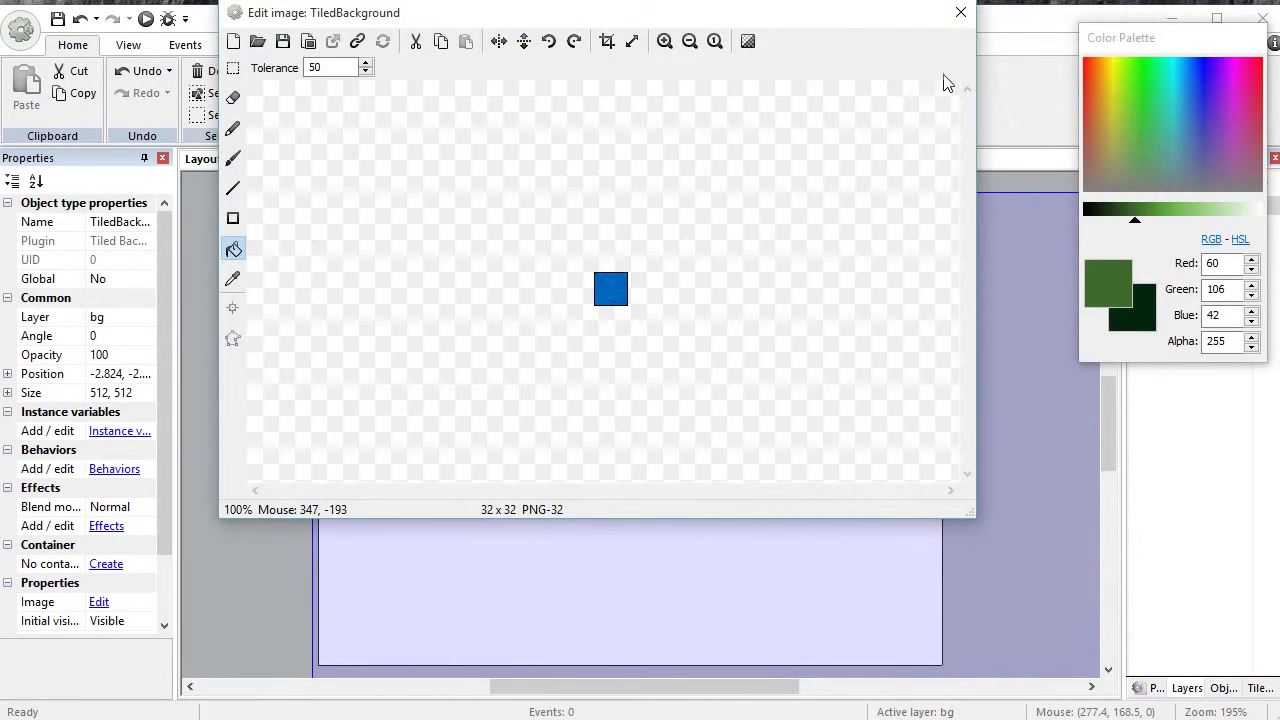
left_click(960, 12)
Step: Reposition the tiled background at about -11, -191 and resize it to about 339 by 446, covering the layout's full width
left_click_drag(688, 482, 557, 464)
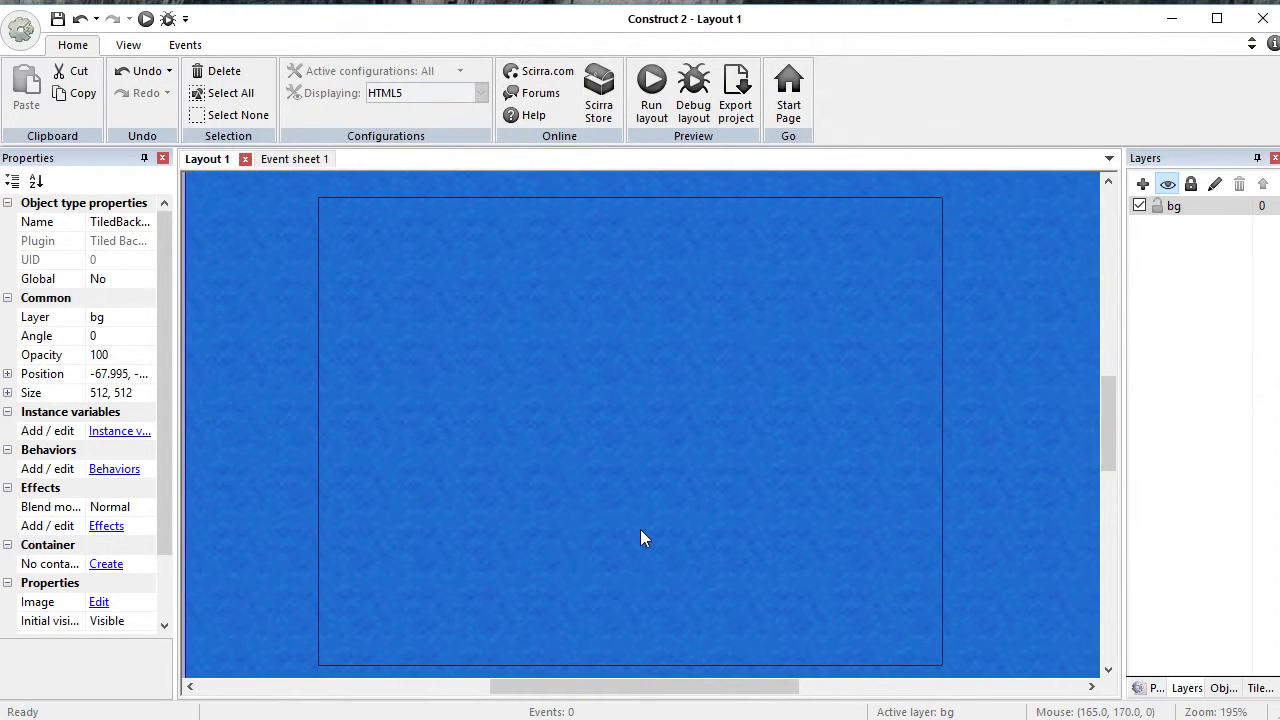
scroll(638, 527, "down", 5, "ctrl")
left_click_drag(629, 551, 600, 453)
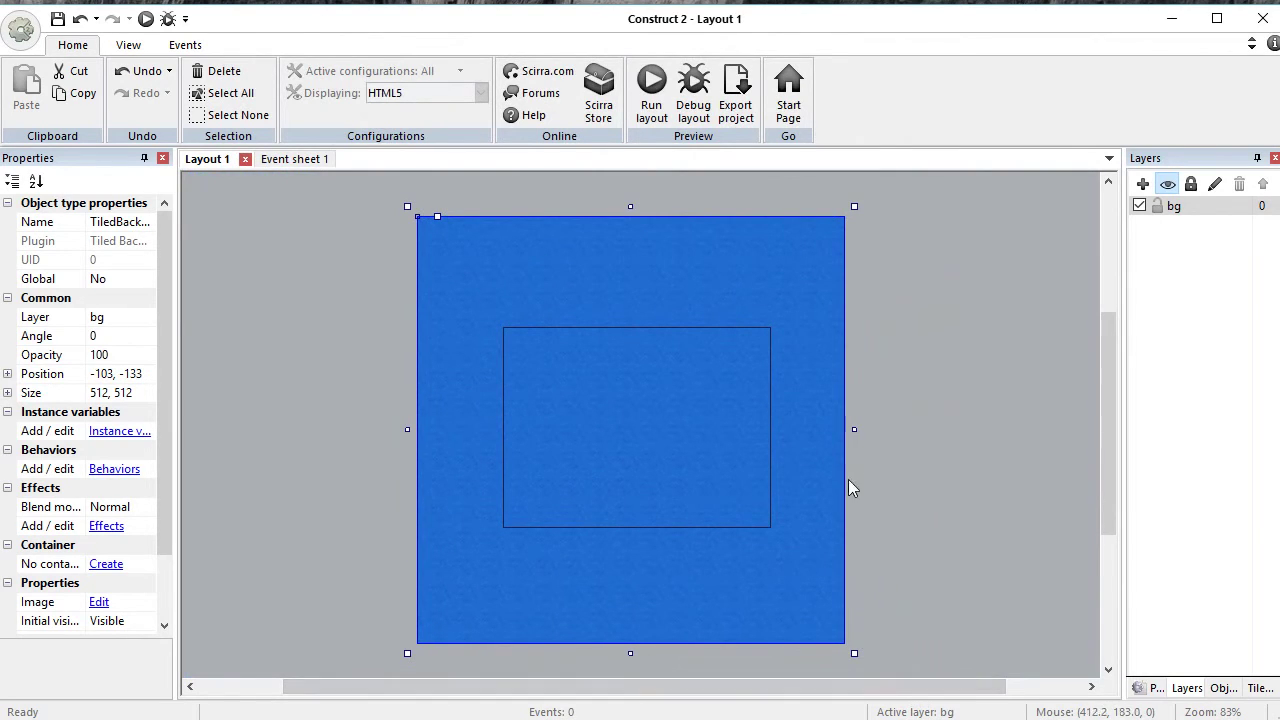
left_click_drag(855, 430, 651, 429)
left_click_drag(564, 439, 626, 393)
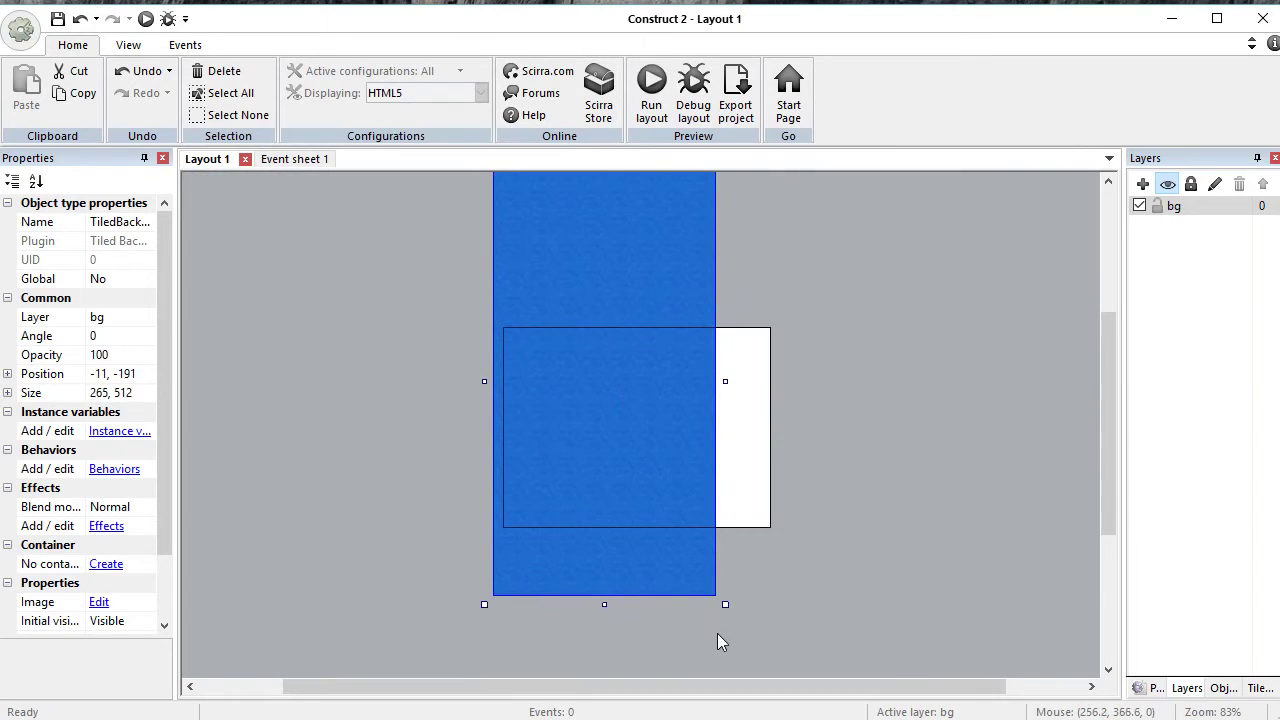
left_click_drag(728, 604, 788, 549)
scroll(809, 562, "up", 3)
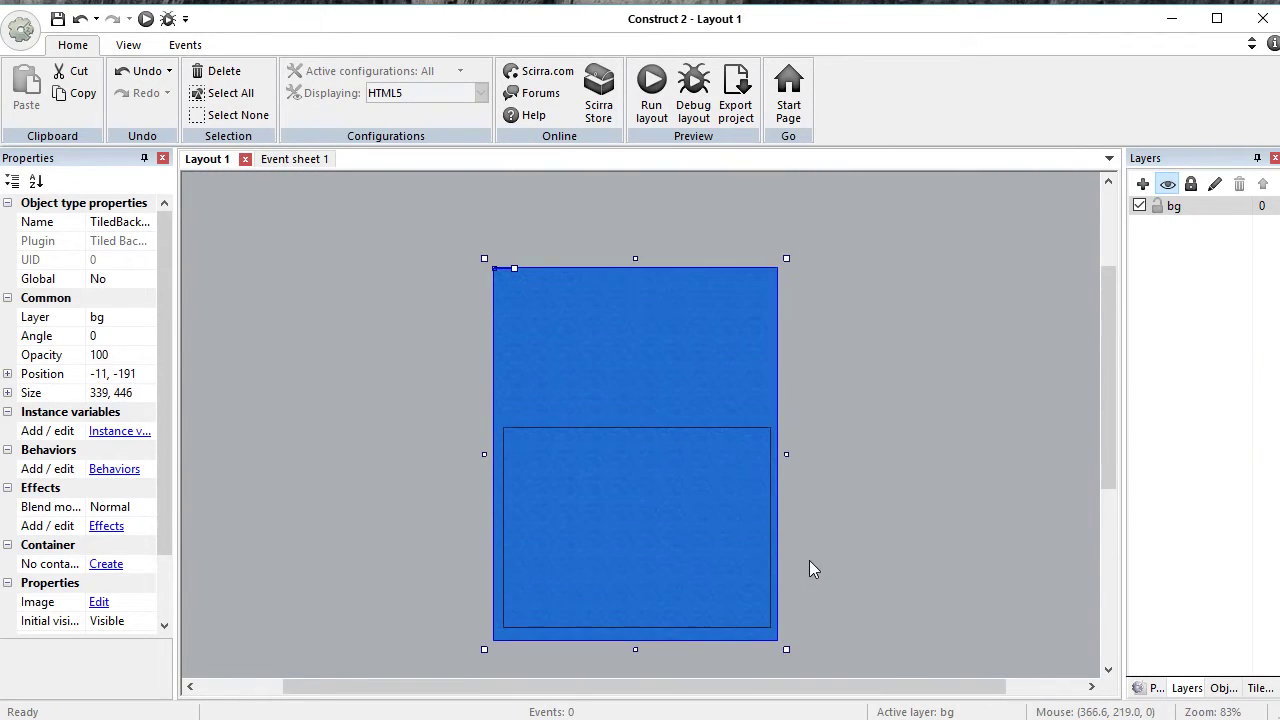
Step: Extend the tiled background upward above the layout, to a size of about 339 by 721
left_click_drag(635, 309, 615, 180)
scroll(642, 485, "up", 2)
scroll(642, 485, "up", 1)
left_click_drag(633, 298, 638, 251)
left_click(825, 388)
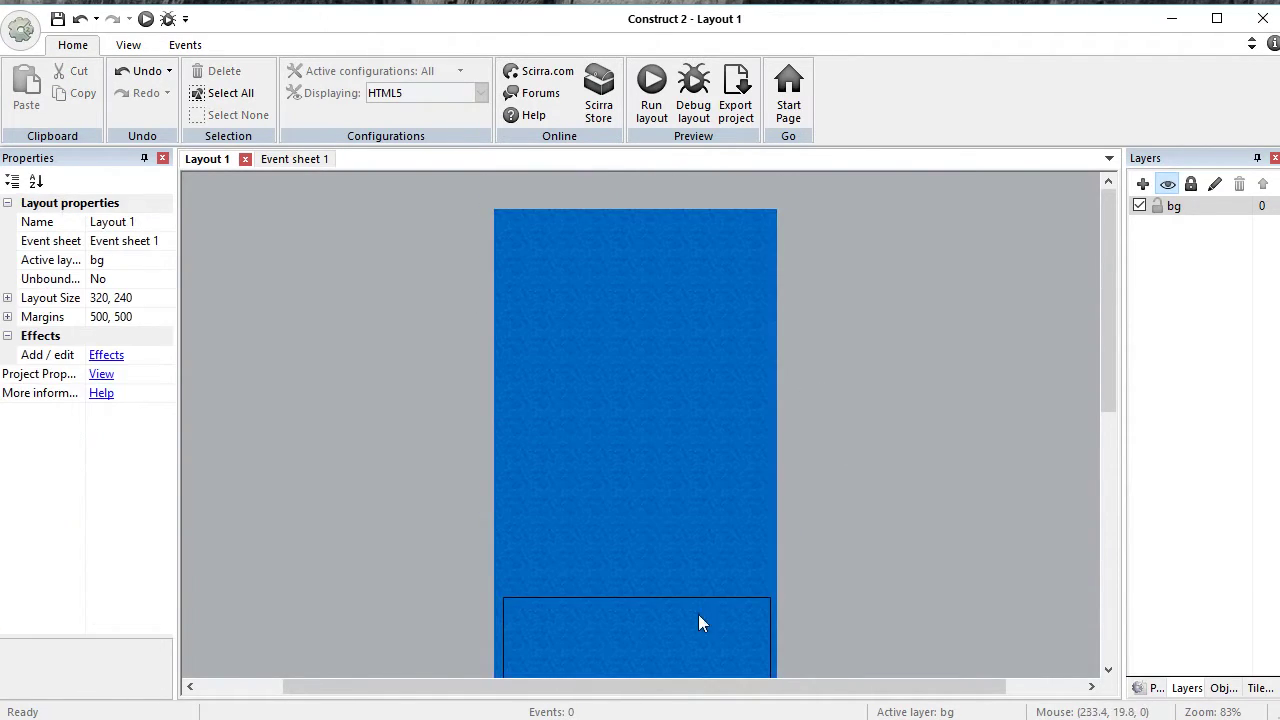
left_click_drag(1110, 332, 1118, 412)
left_click(661, 400)
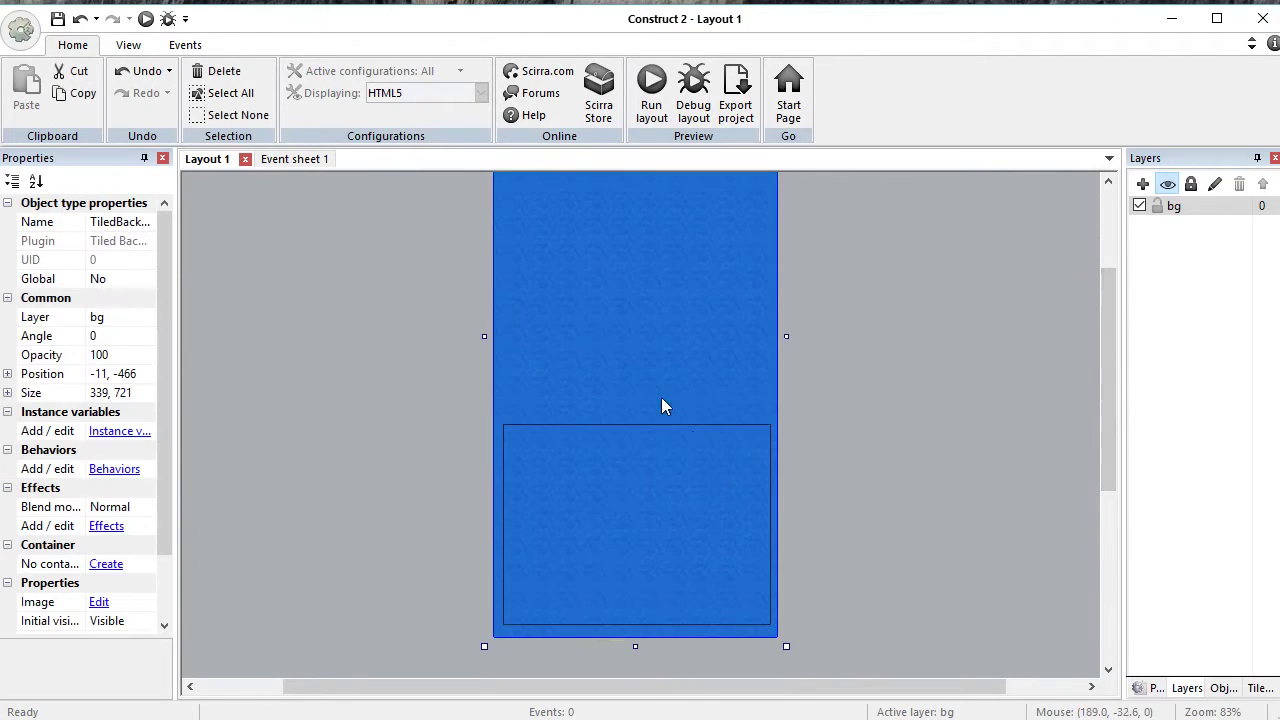
Step: Add a System Every tick event to Event sheet 1
left_click(270, 160)
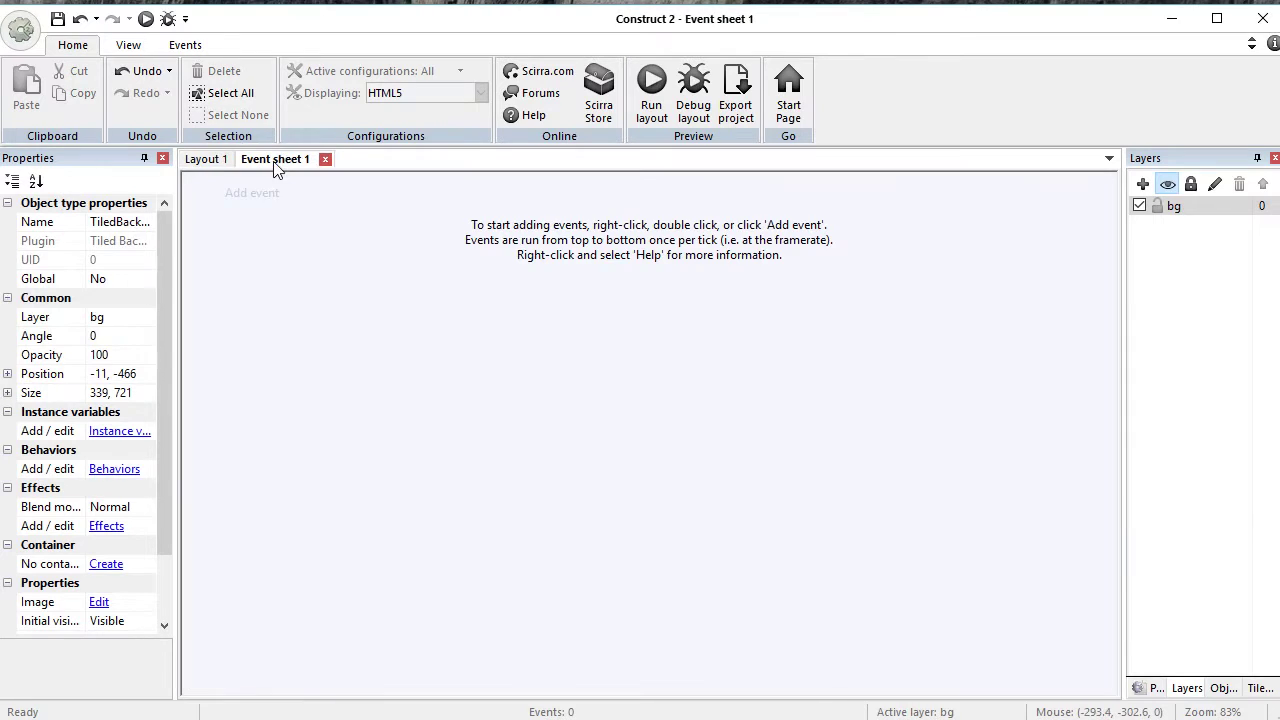
left_click(252, 193)
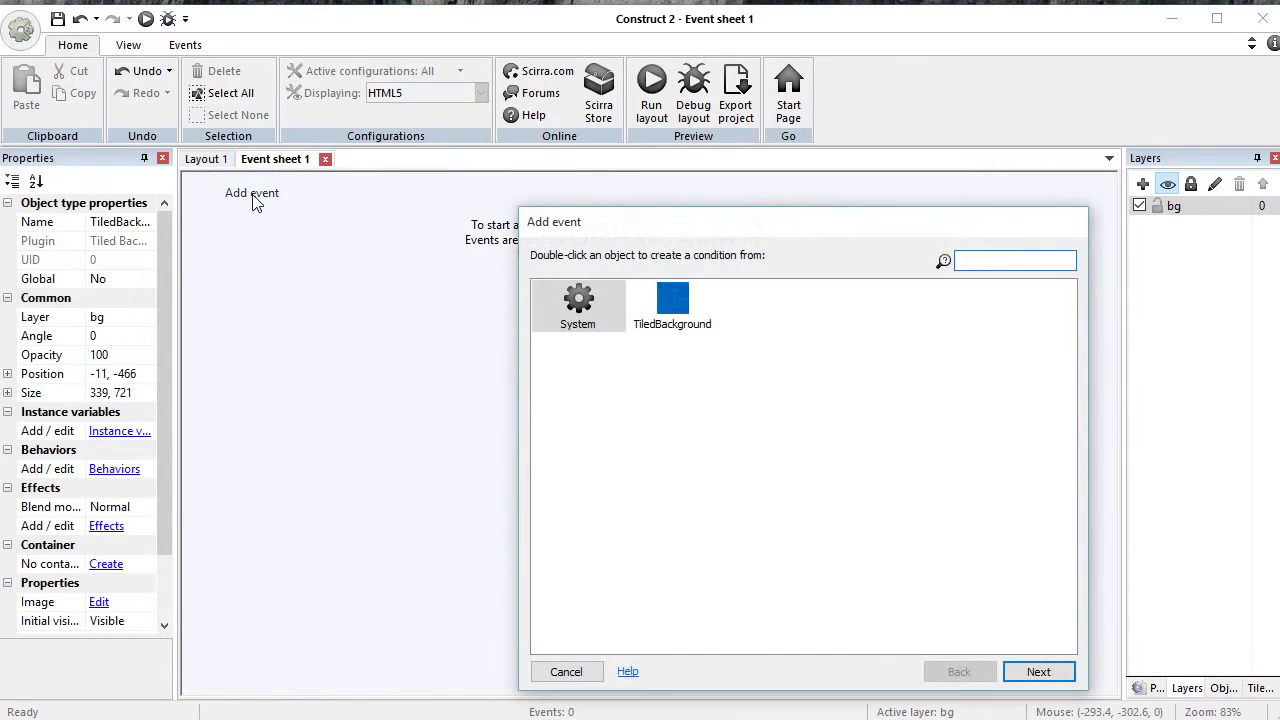
double_click(575, 308)
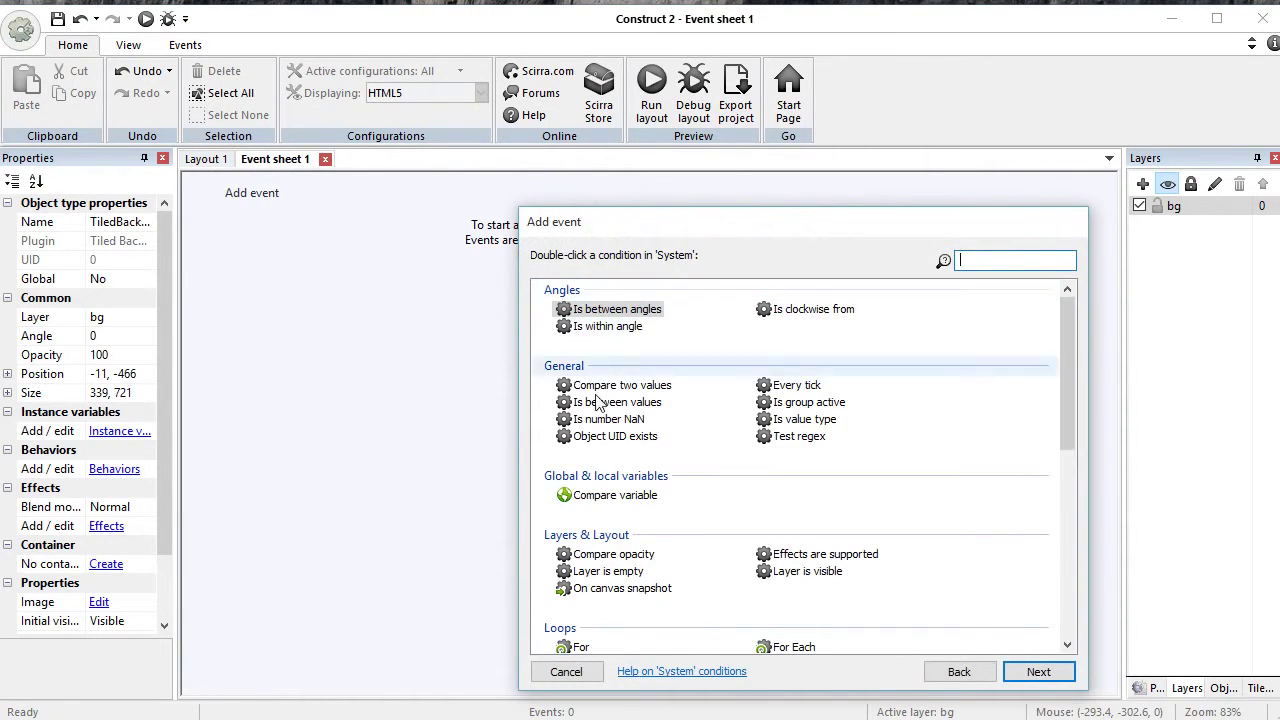
type("eve")
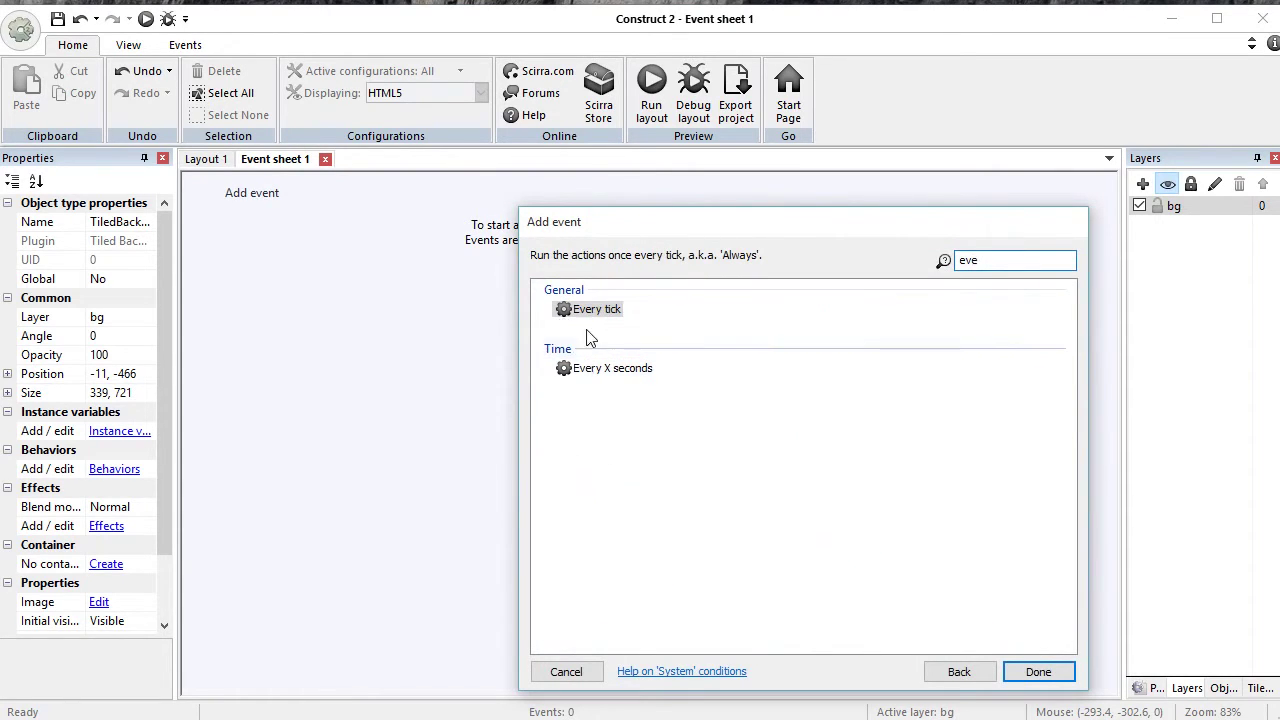
left_click(1038, 672)
Step: Add a TiledBackground Set Y action to the Every tick event with the expression TiledBackground.Y + 1
left_click(488, 198)
left_click(680, 312)
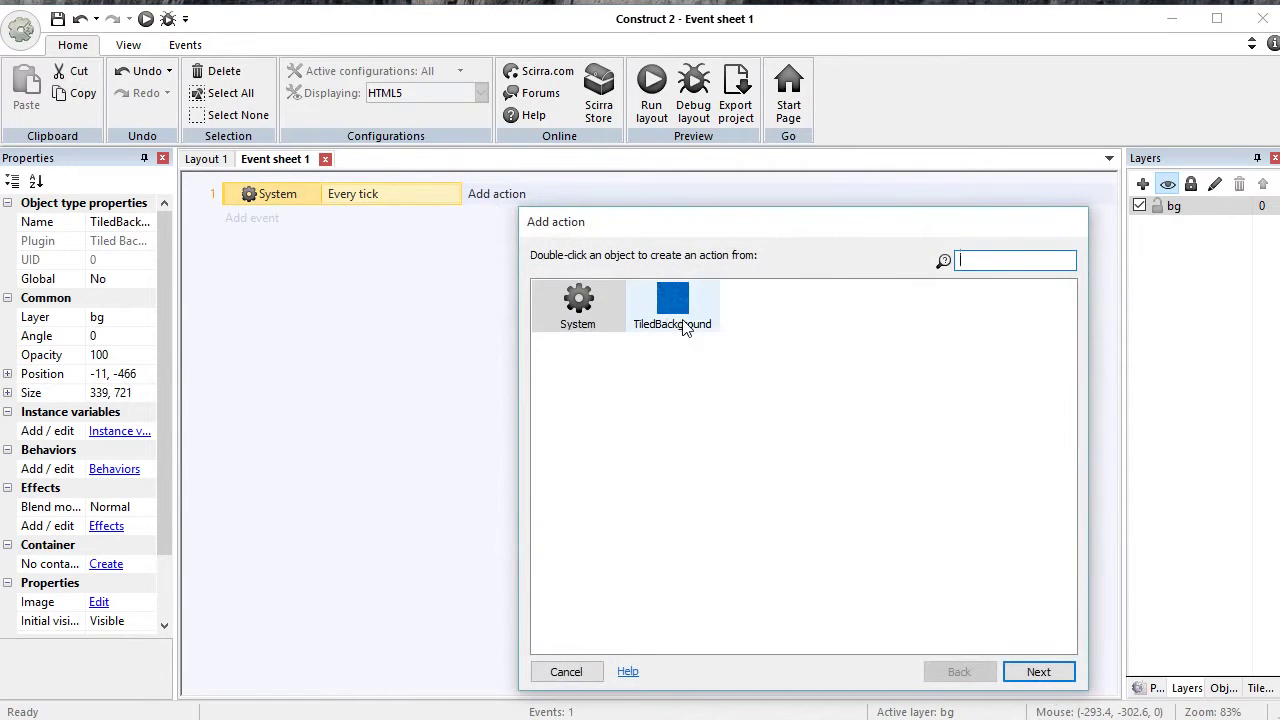
left_click(1036, 671)
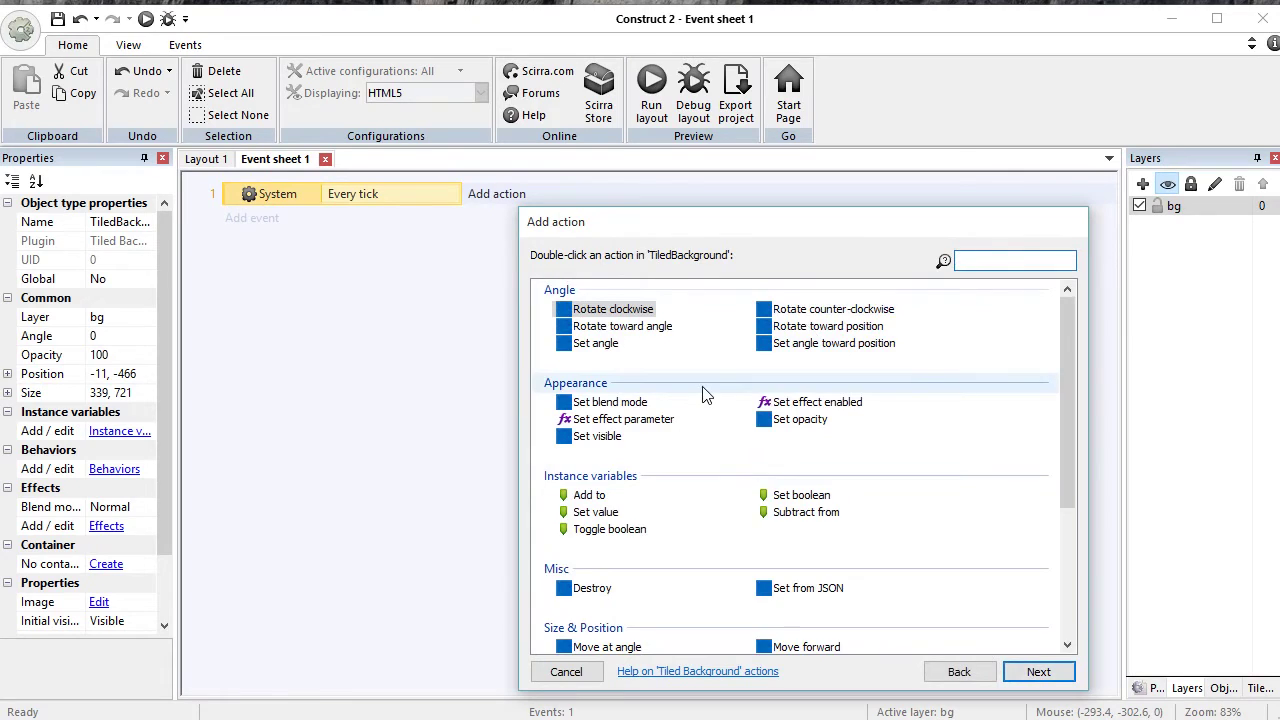
type("y")
double_click(588, 428)
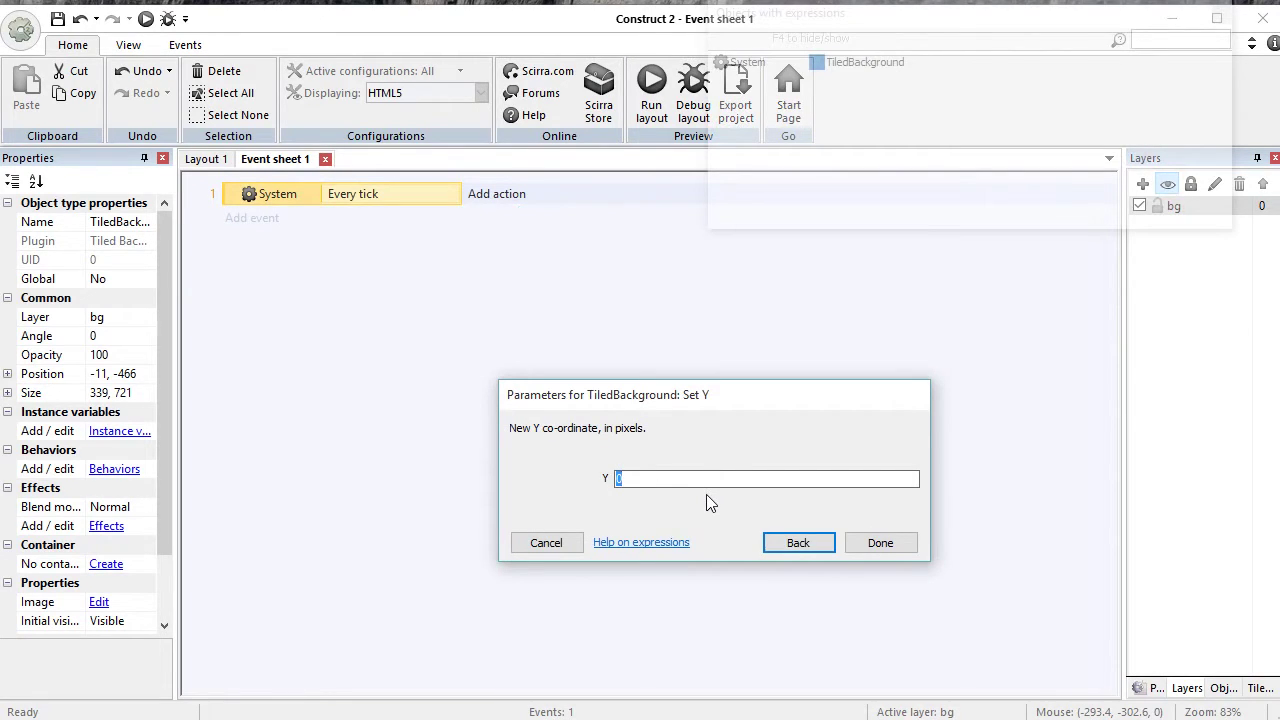
type("ti")
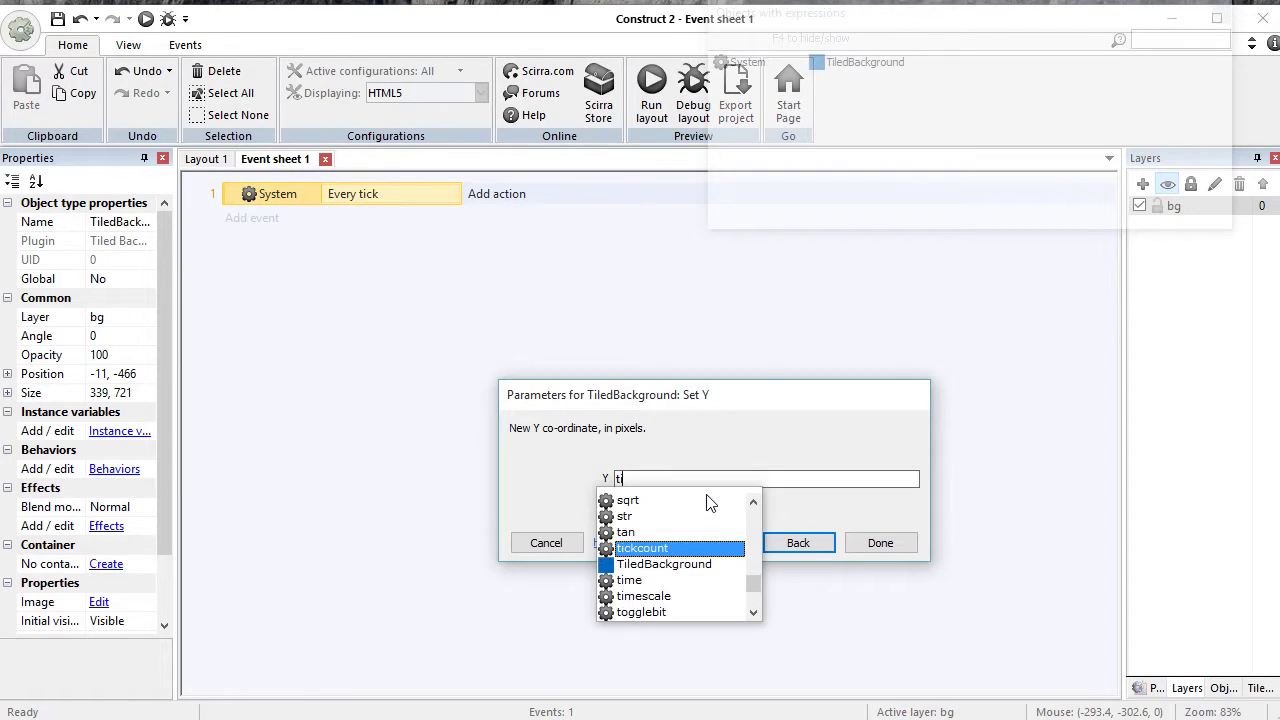
key("Return")
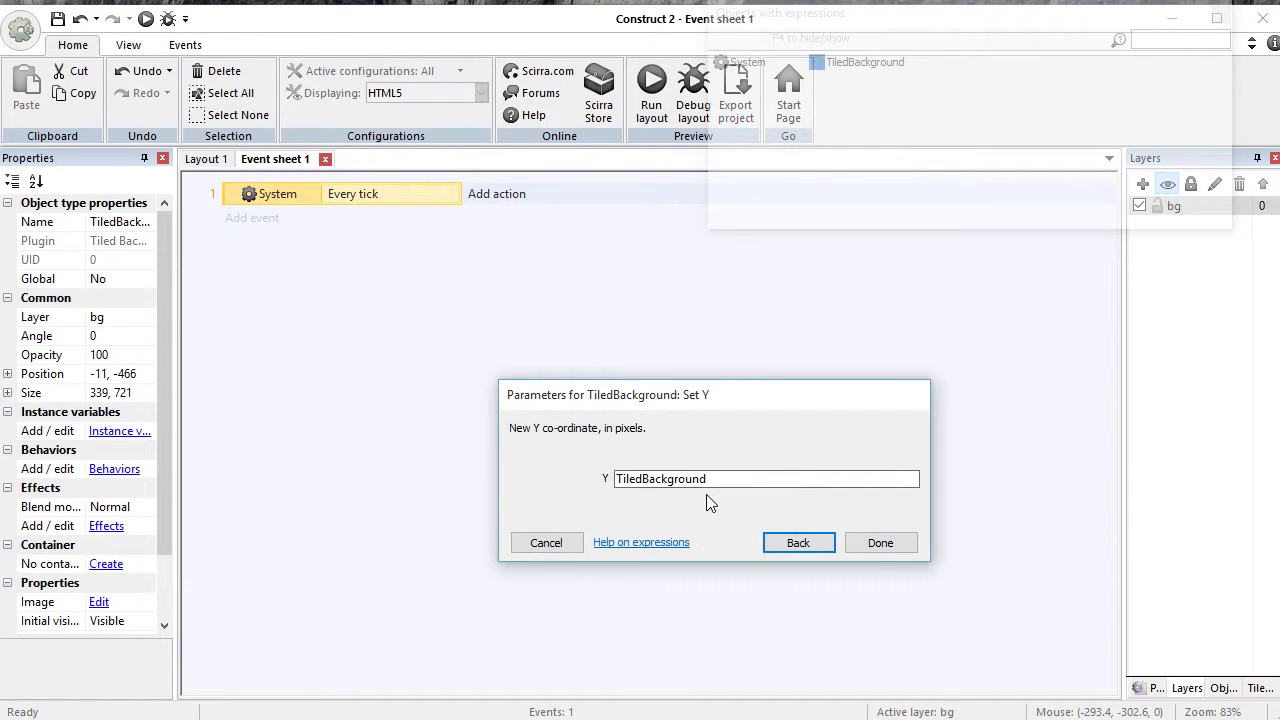
type(".y")
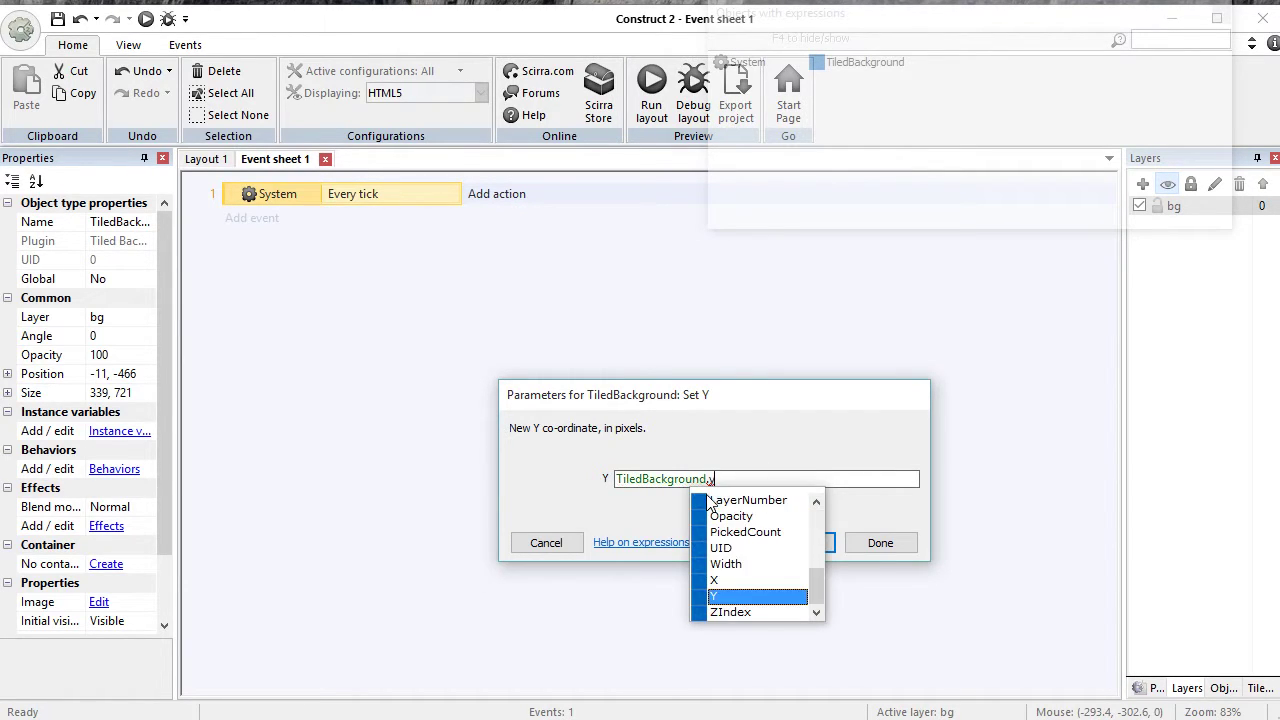
key("Return")
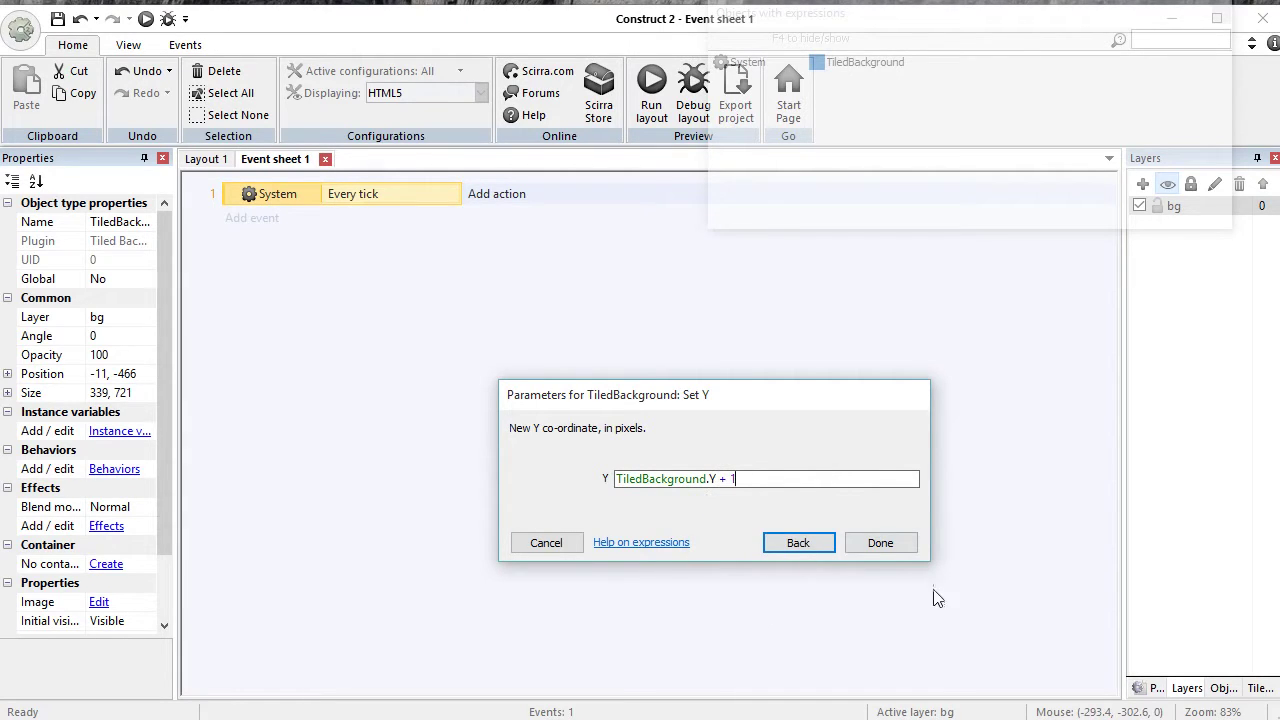
left_click(880, 542)
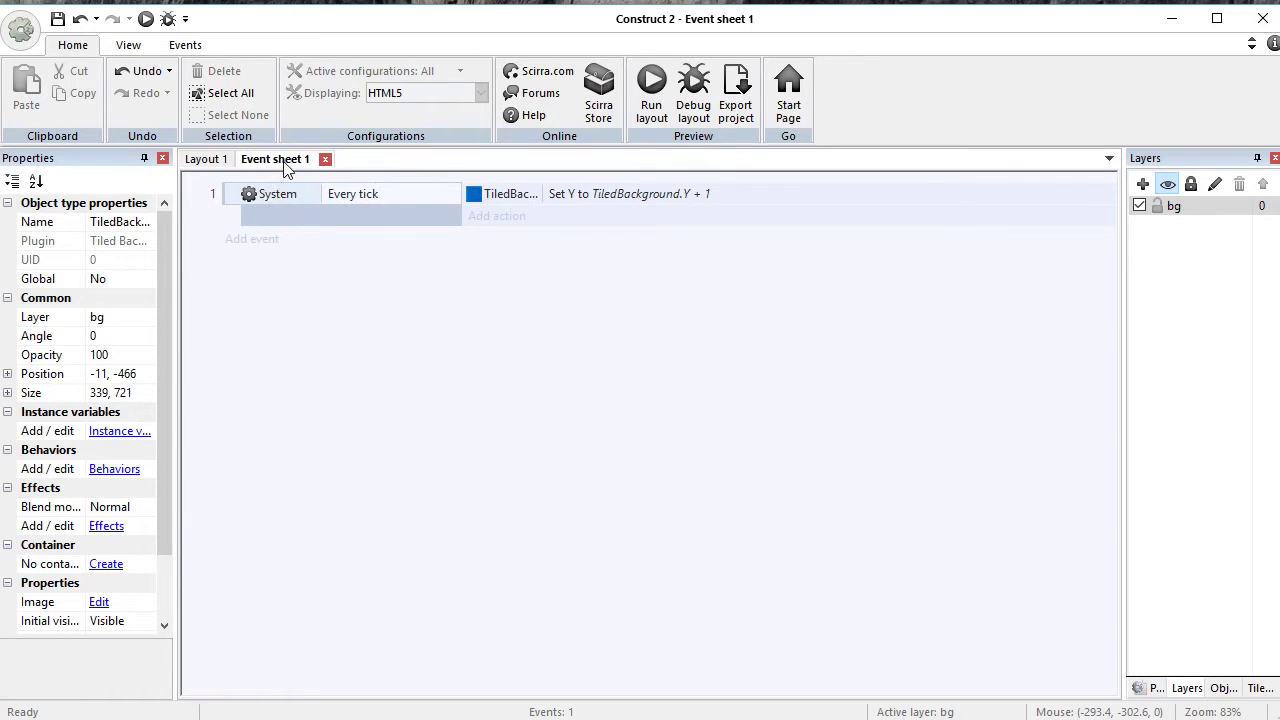
Step: On Layout 1, move the tiled background down to about -15, -2, aligning its upper edge with the layout's upper edge
left_click(204, 160)
mouse_move(644, 352)
left_mouse_down()
mouse_move(650, 336)
mouse_move(649, 350)
left_mouse_up()
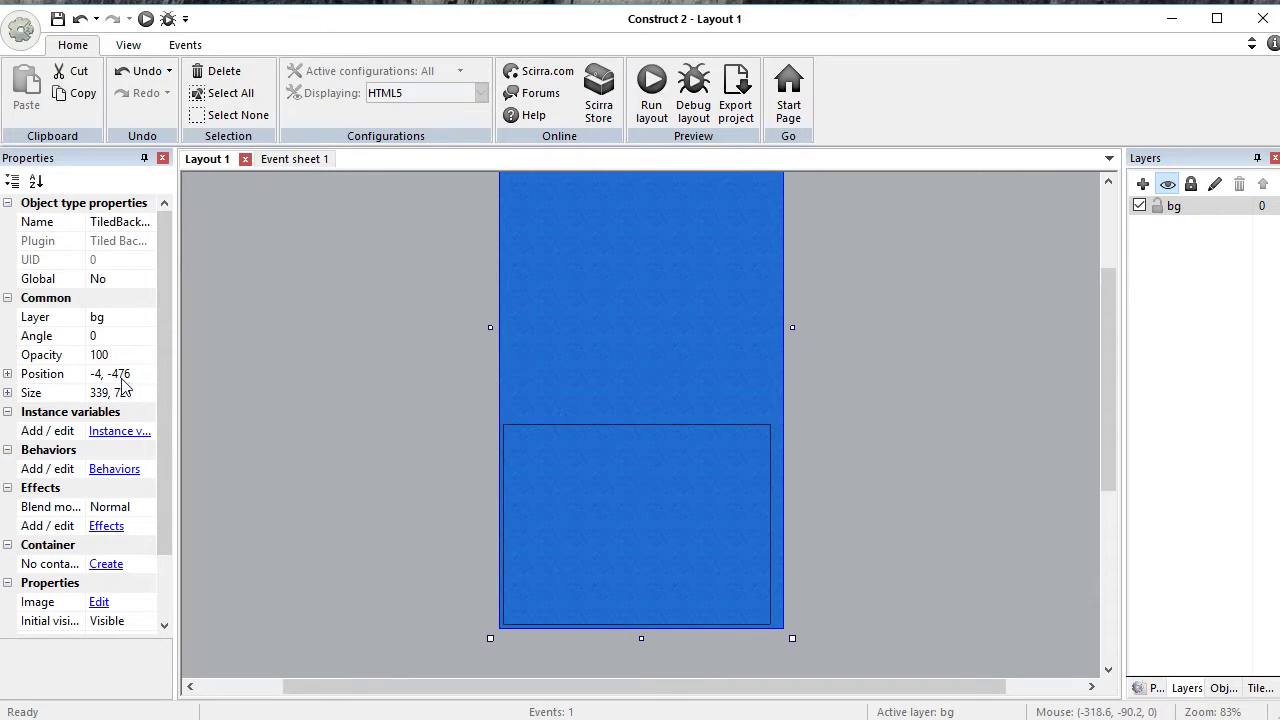
double_click(590, 358)
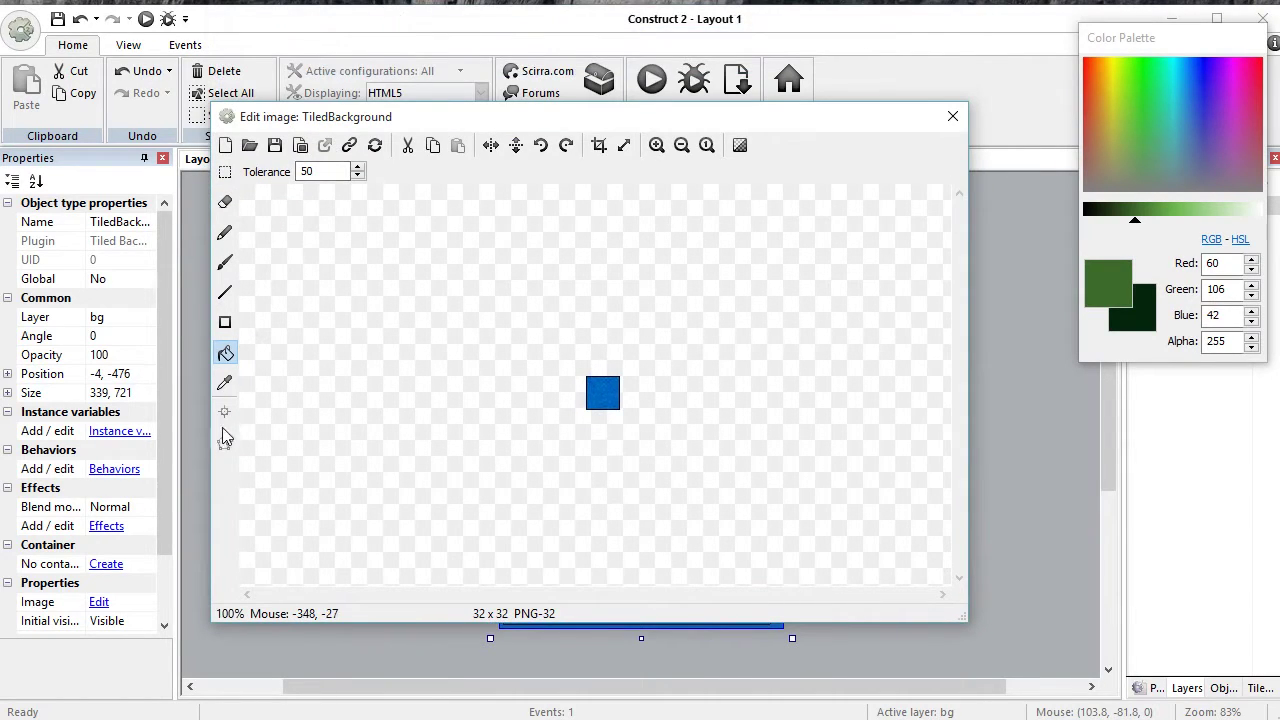
left_click(951, 119)
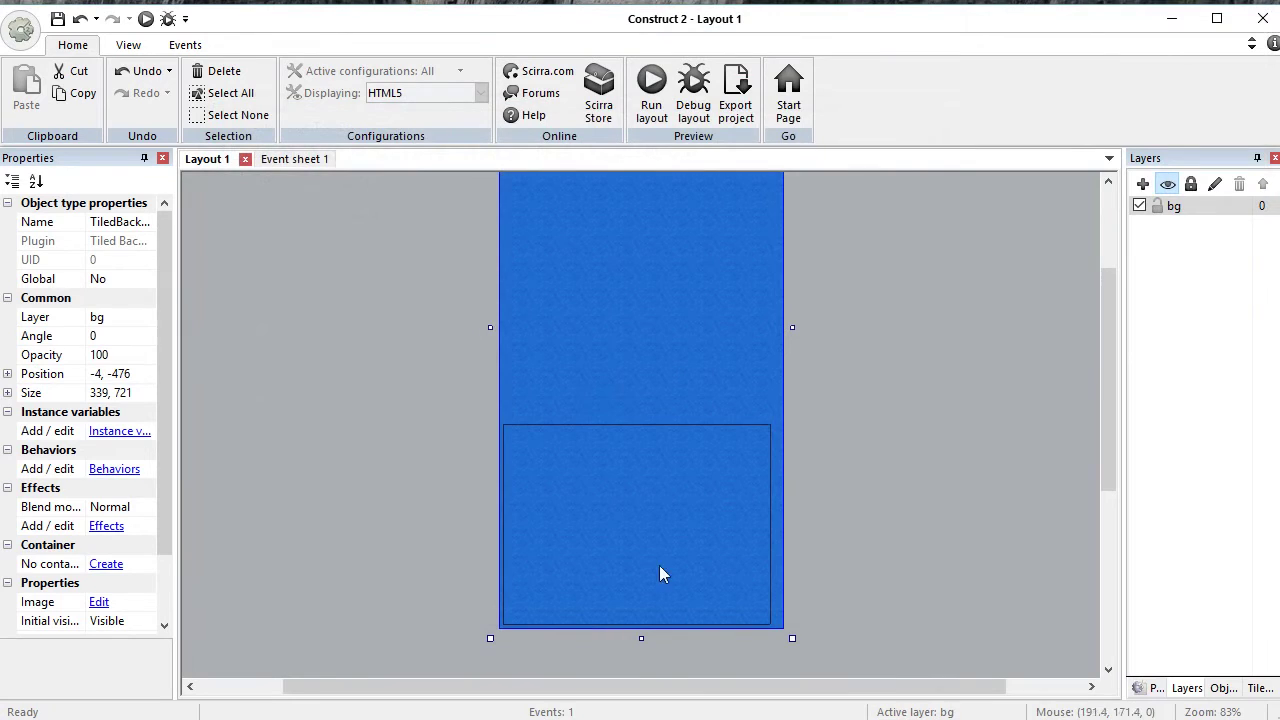
left_click_drag(1113, 425, 1096, 316)
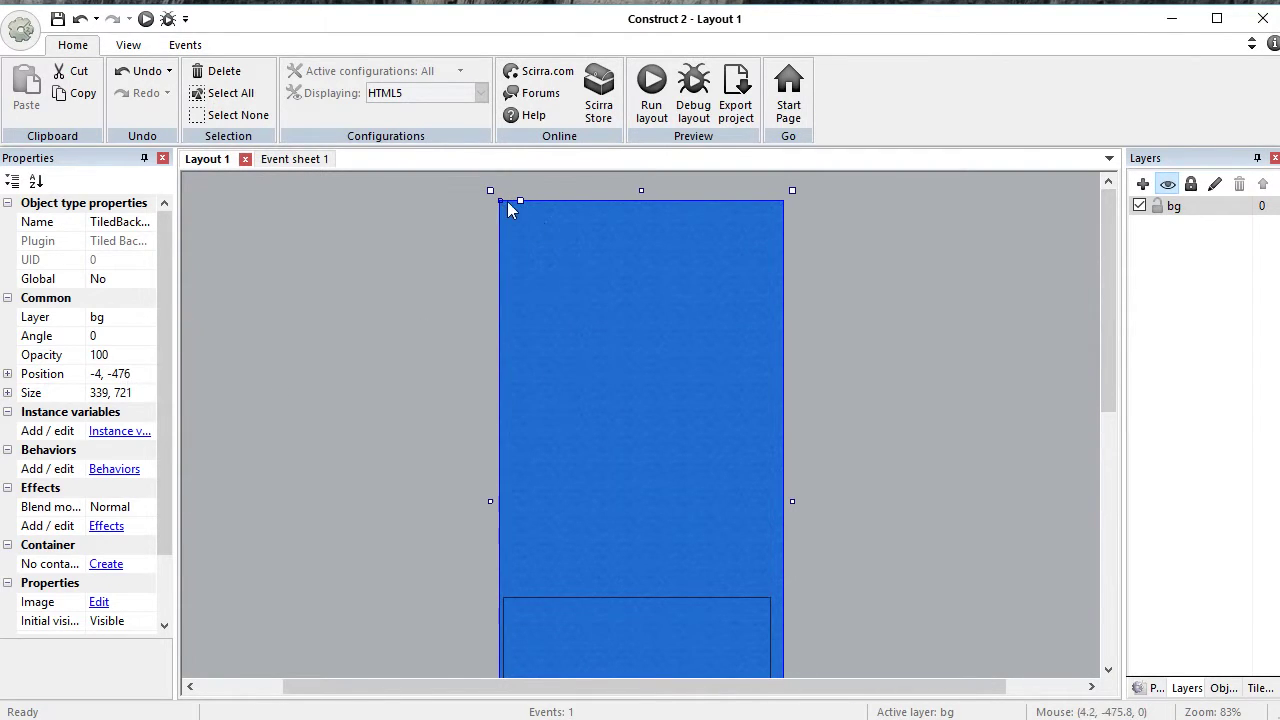
left_click_drag(565, 267, 558, 671)
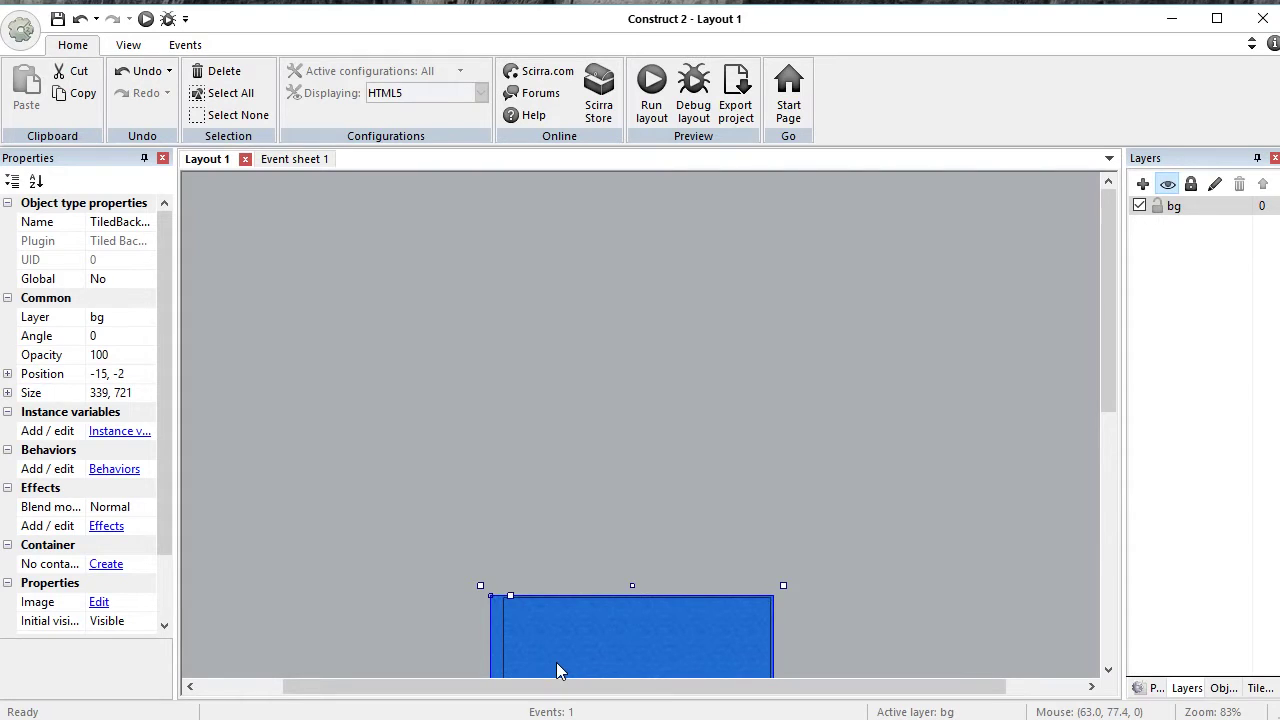
Step: Move the tiled background back up to about -10, -475 so its lower end covers the layout
left_click_drag(558, 671, 559, 270)
scroll(940, 440, "down", 3)
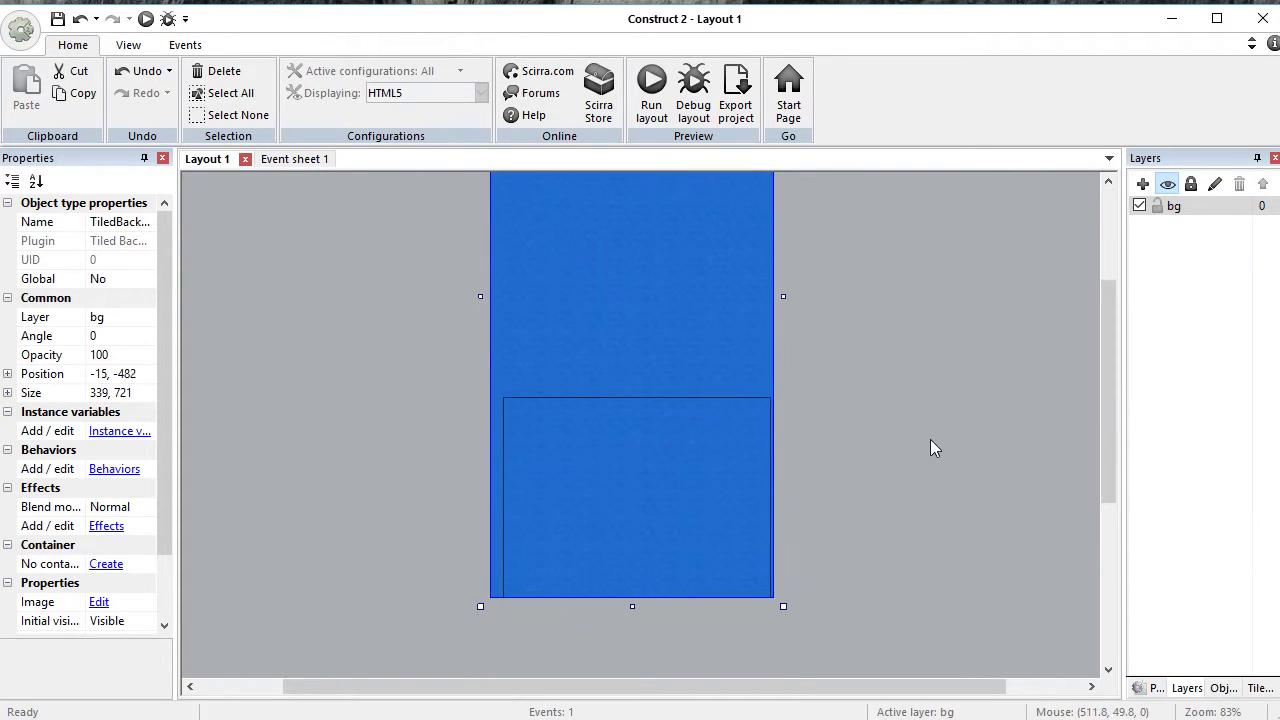
left_click_drag(681, 312, 683, 319)
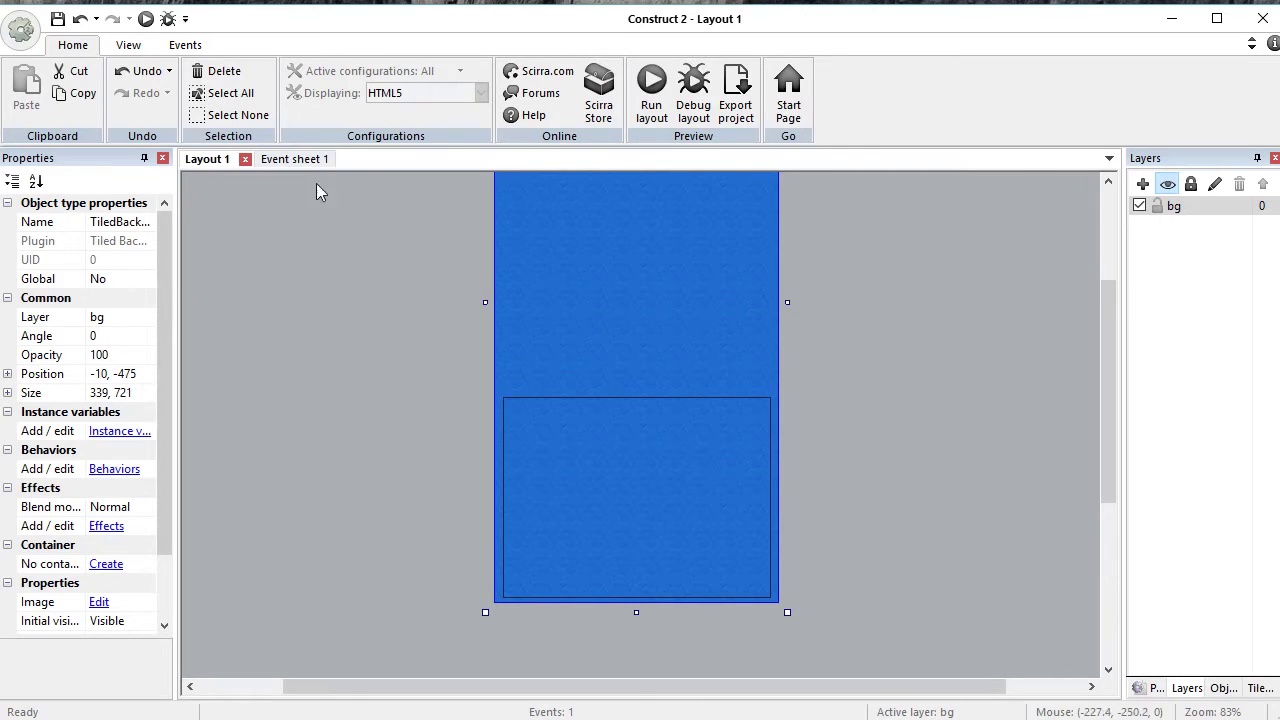
Step: Start a second event on Event sheet 1 using TiledBackground's Compare Y condition
left_click(294, 160)
left_click(252, 239)
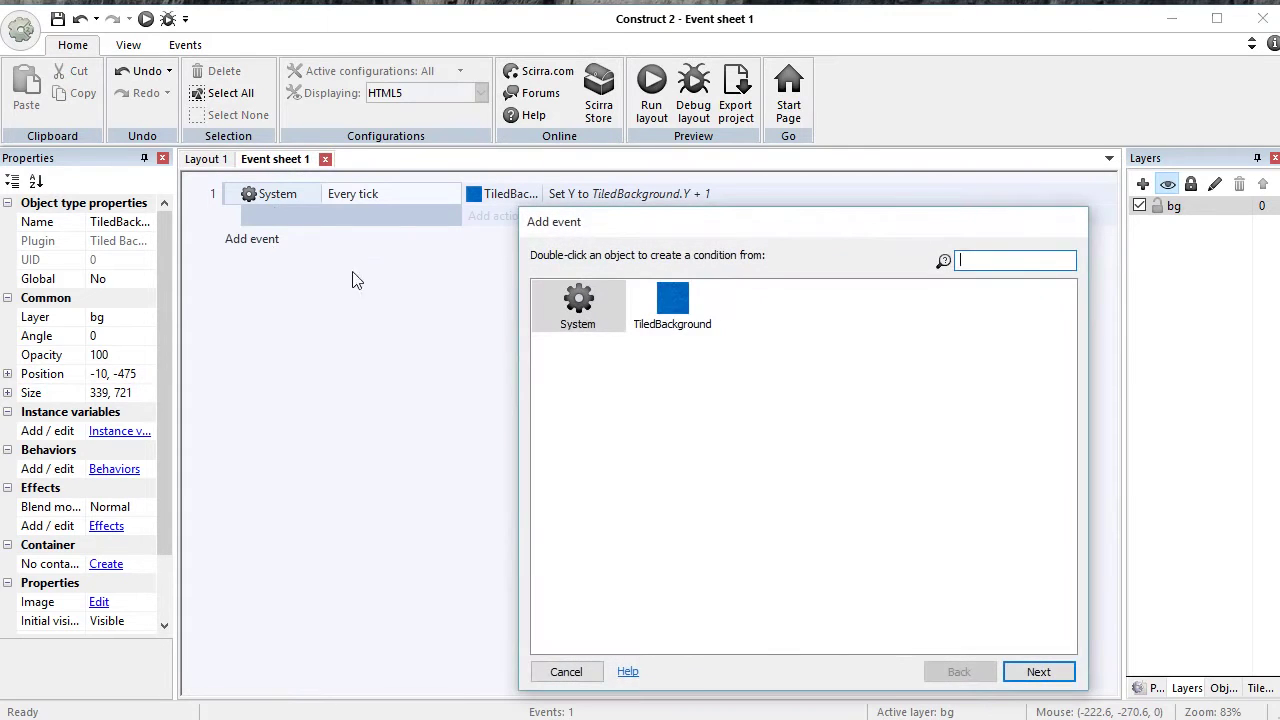
left_click(675, 307)
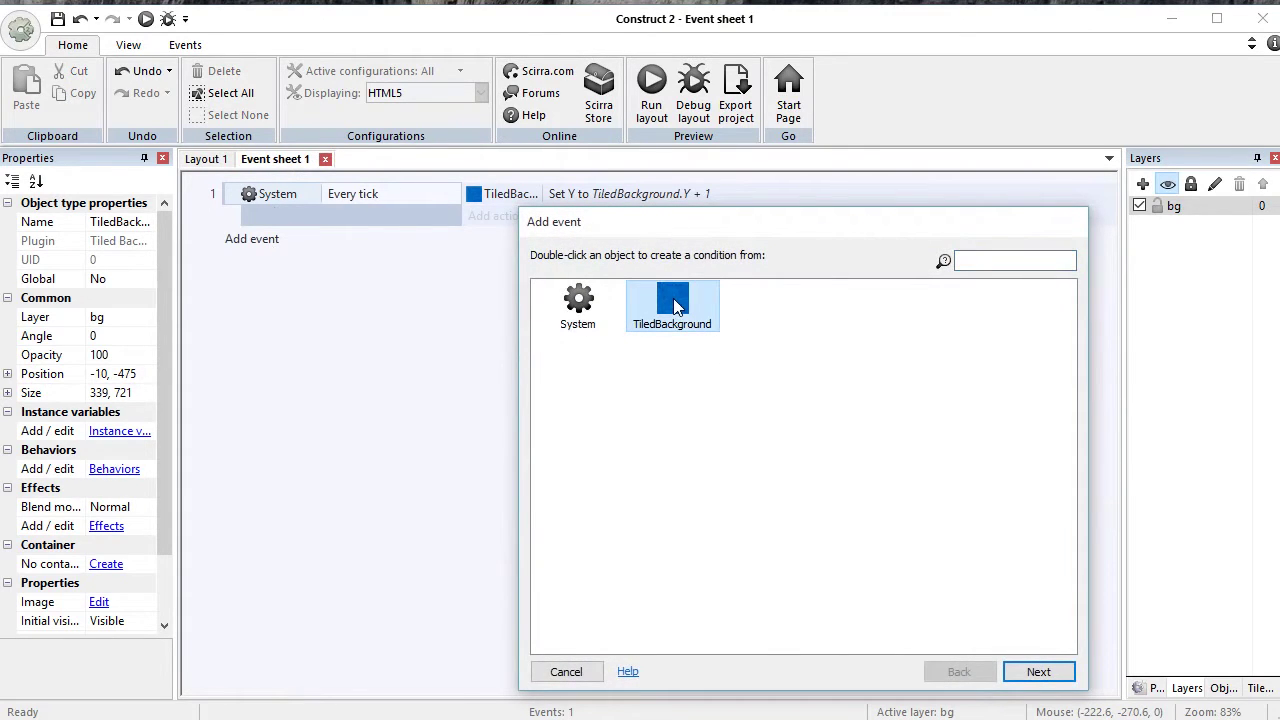
left_click(1038, 672)
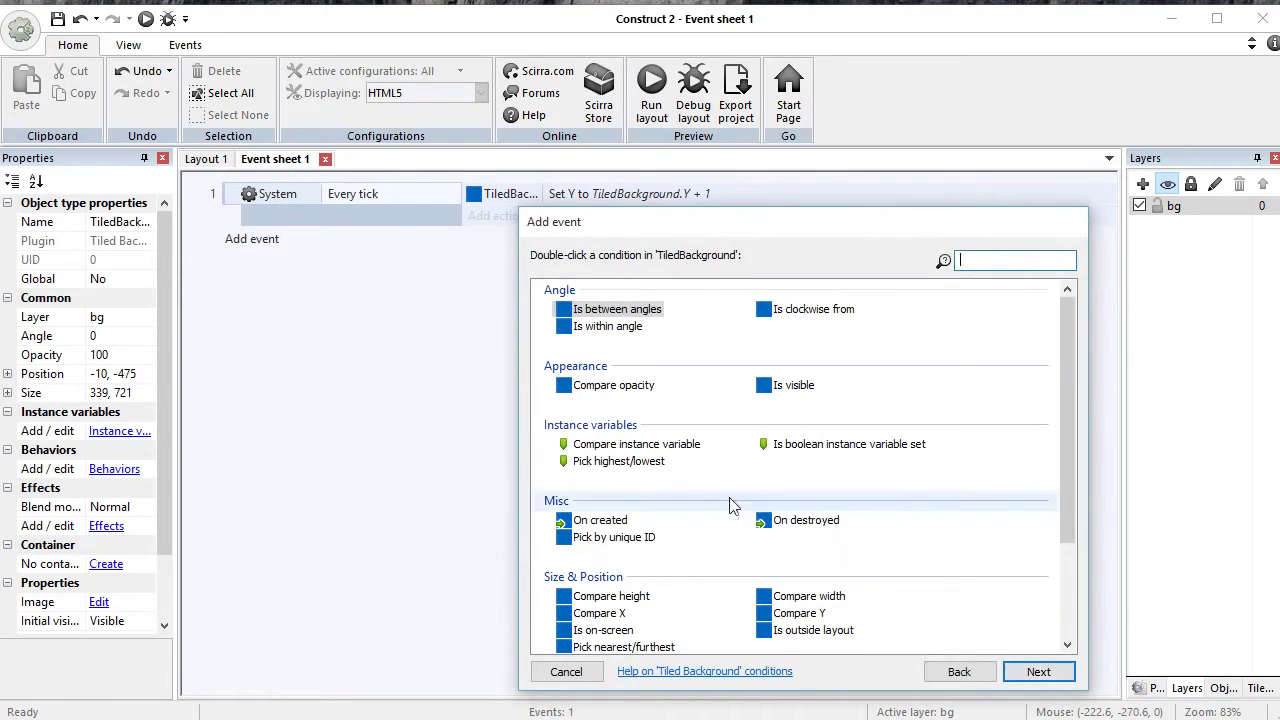
type("y")
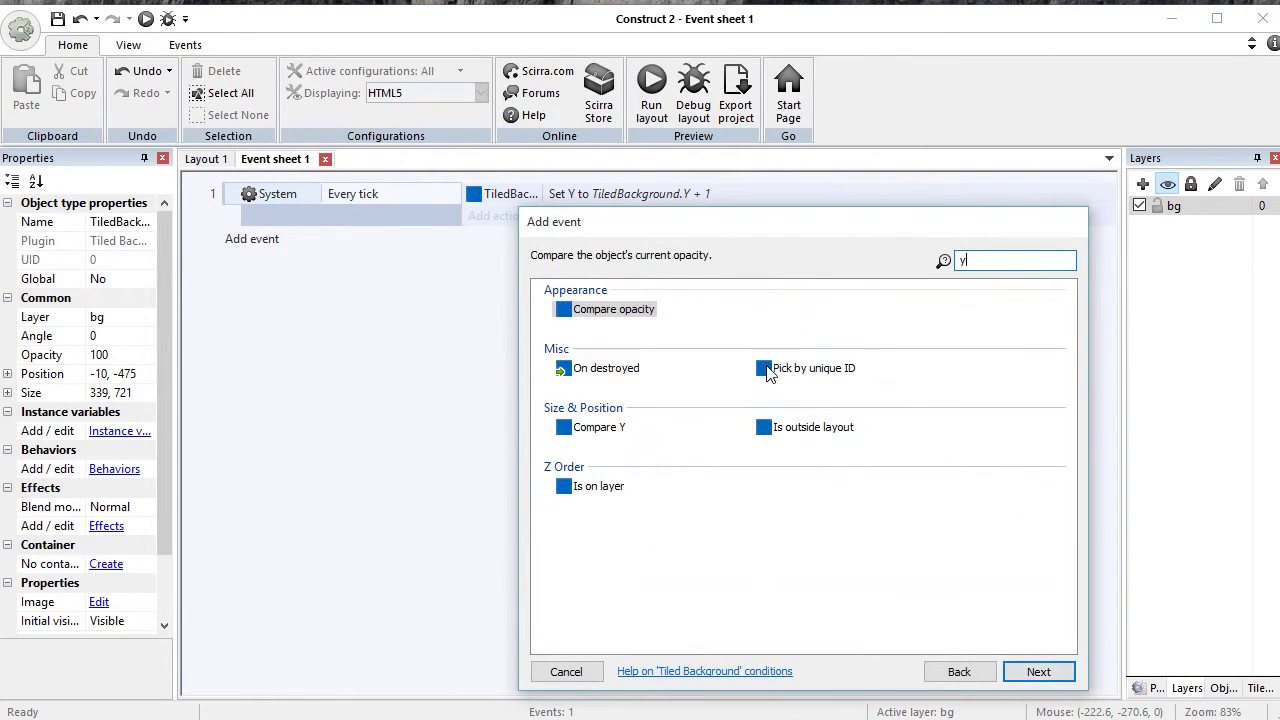
left_click(600, 428)
double_click(600, 428)
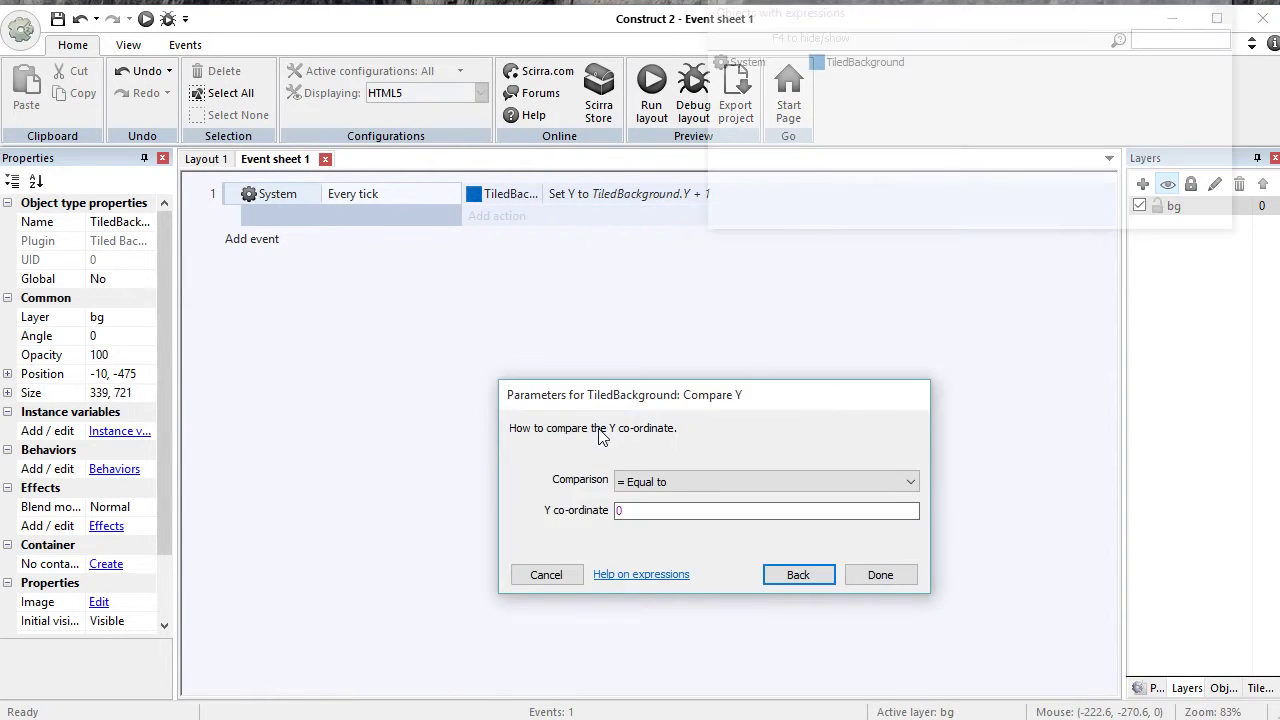
Step: Set the TiledBackground Compare Y condition to Greater than -2 and confirm it
left_click(672, 513)
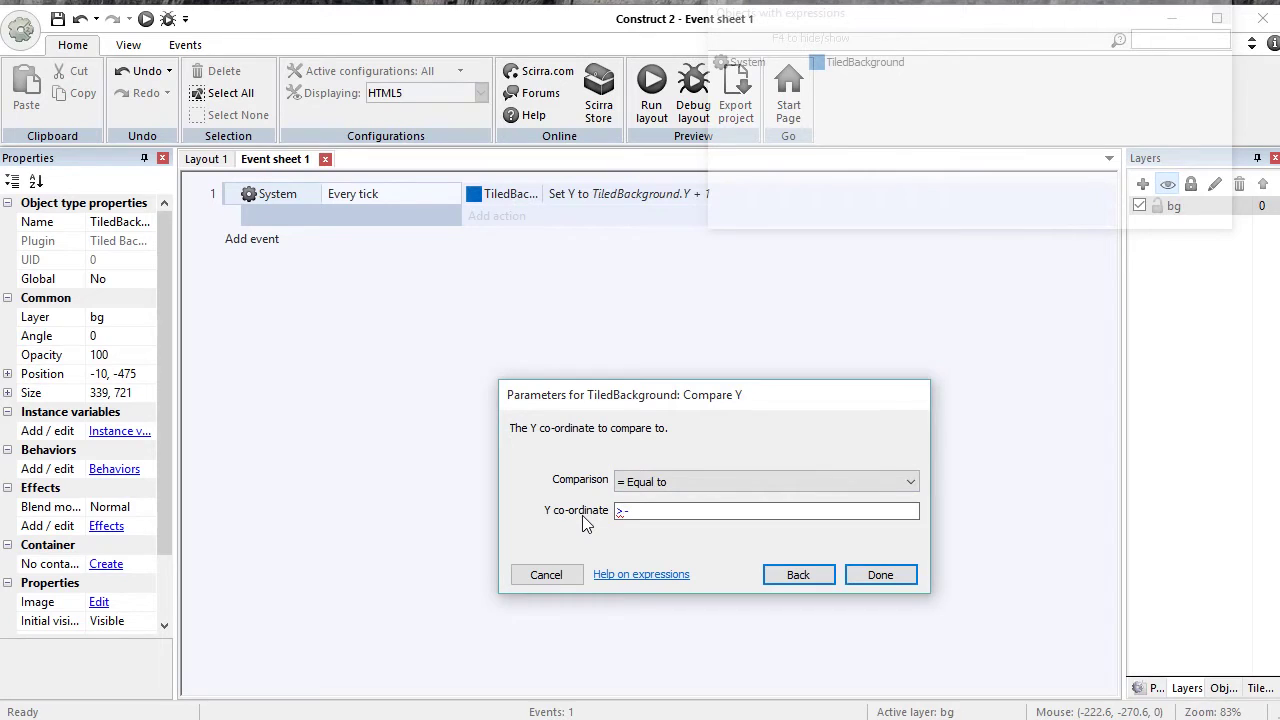
left_click(881, 577)
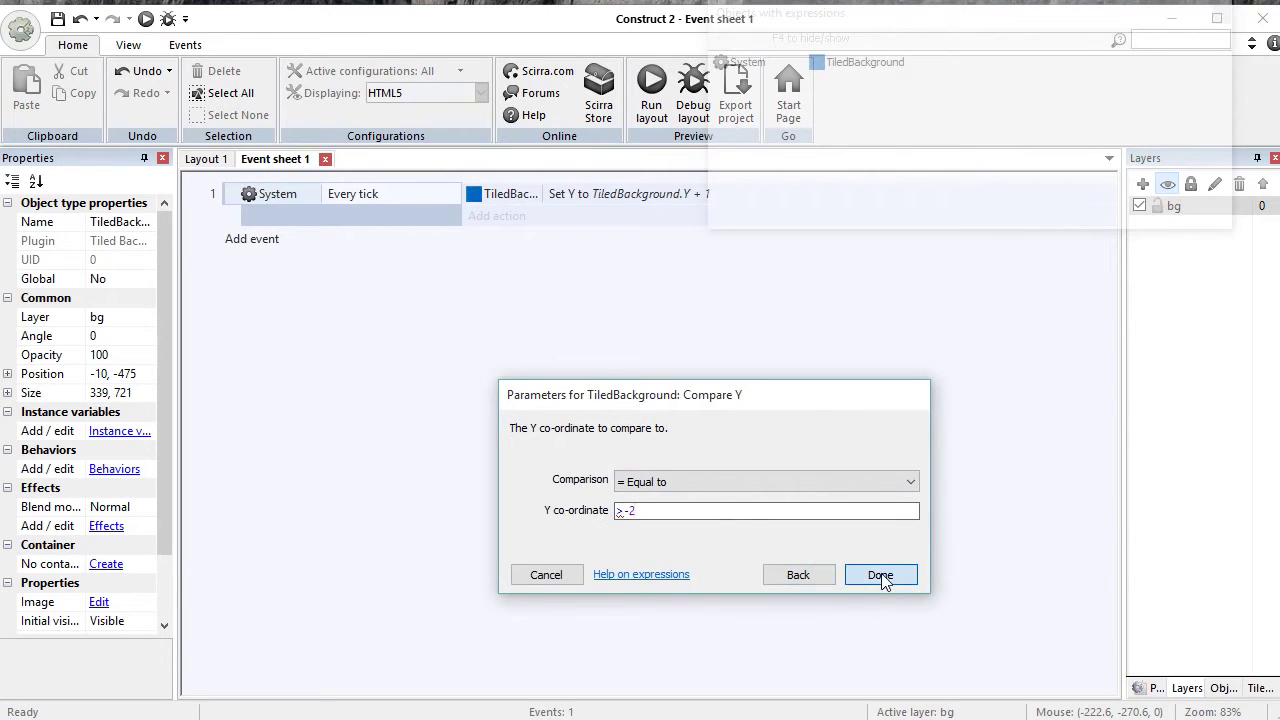
left_click(881, 577)
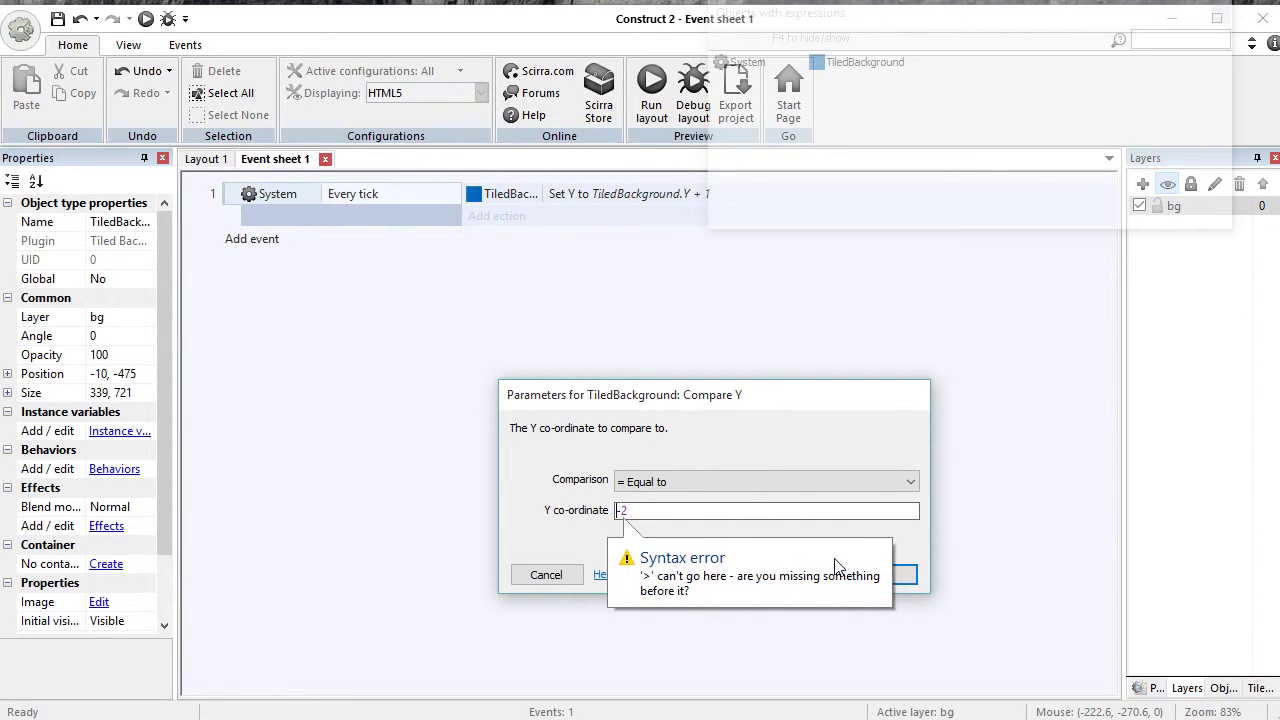
left_click(796, 476)
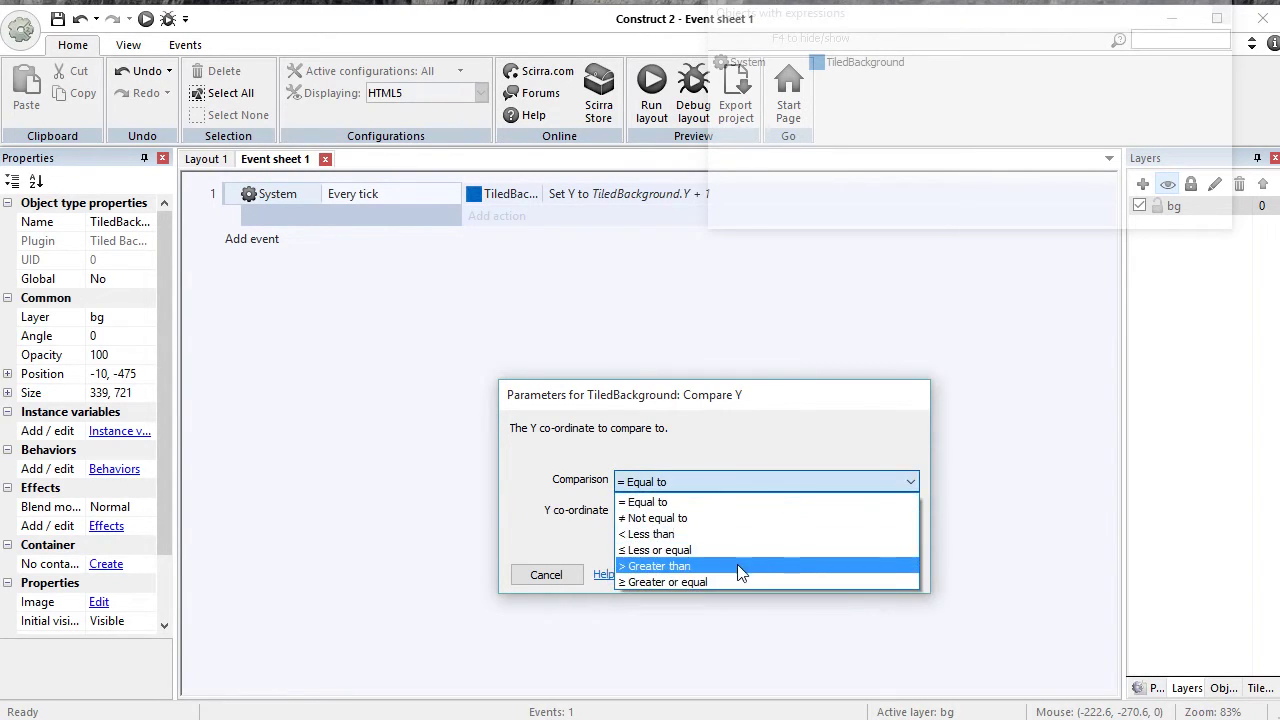
left_click(660, 566)
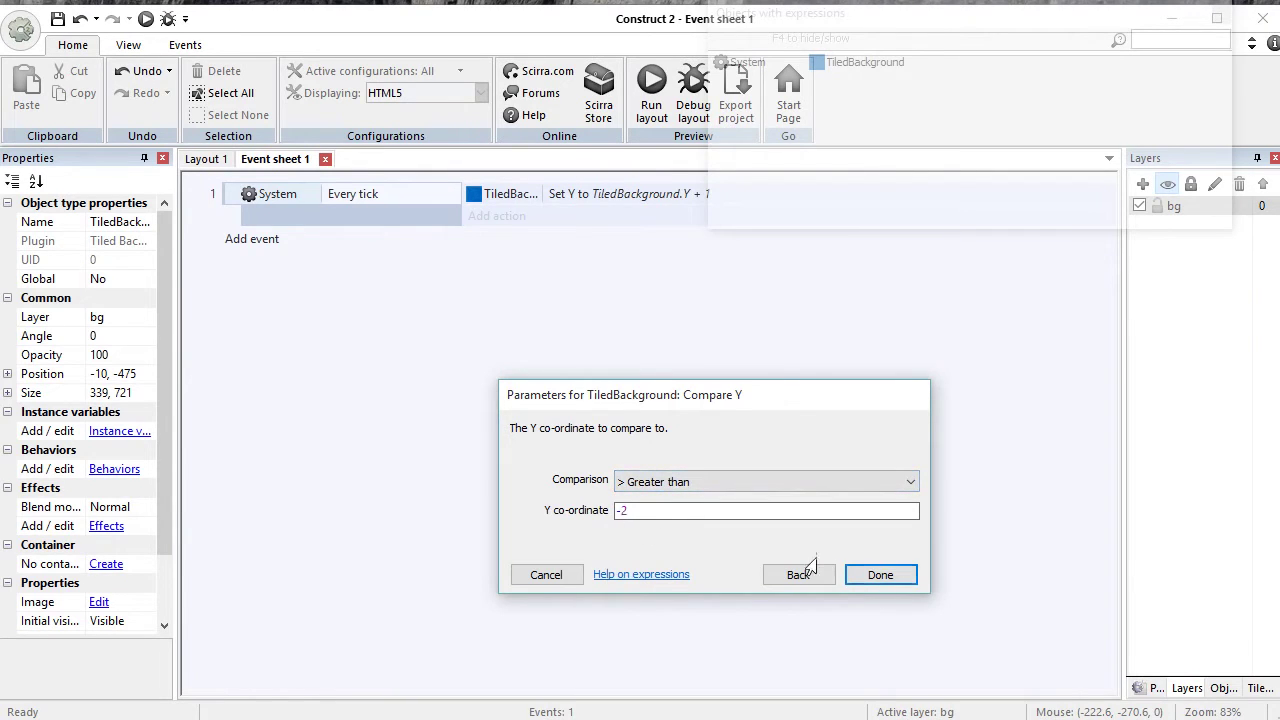
left_click(880, 578)
Step: Add a TiledBackground Set Y action with the value -475 to the Y comparison event
left_click(512, 241)
left_click(668, 311)
double_click(668, 311)
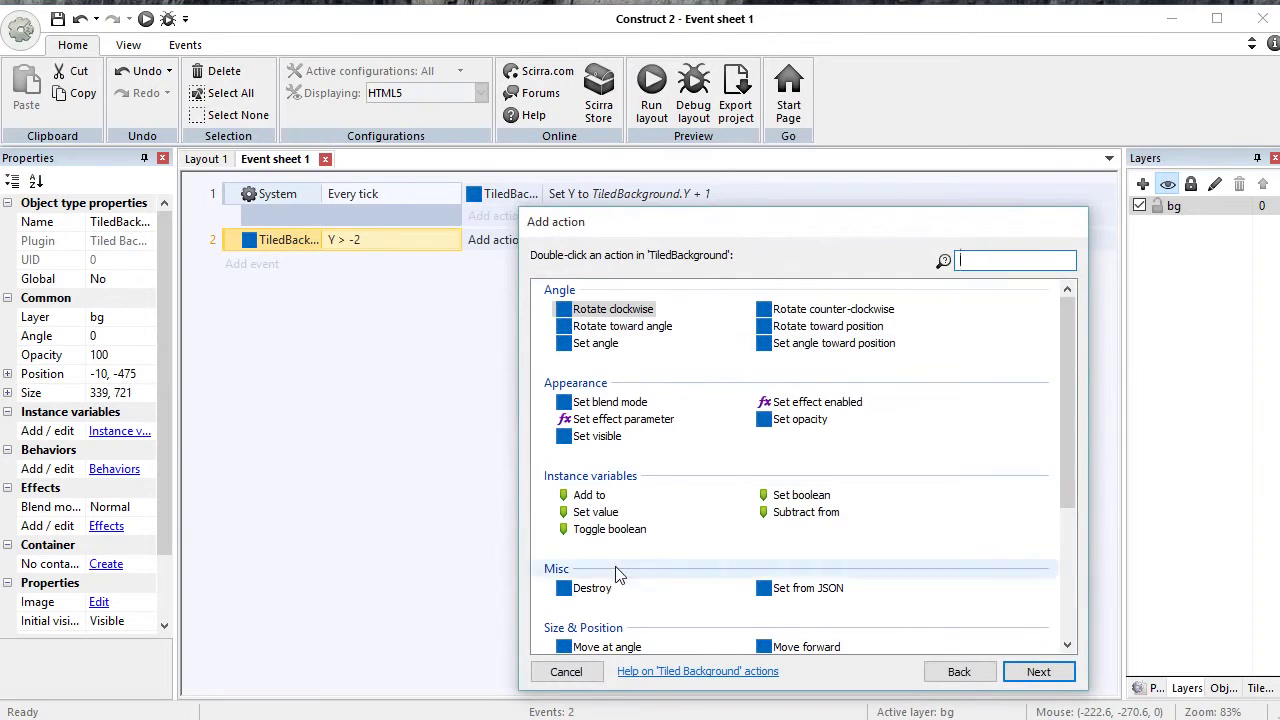
type("y")
double_click(604, 432)
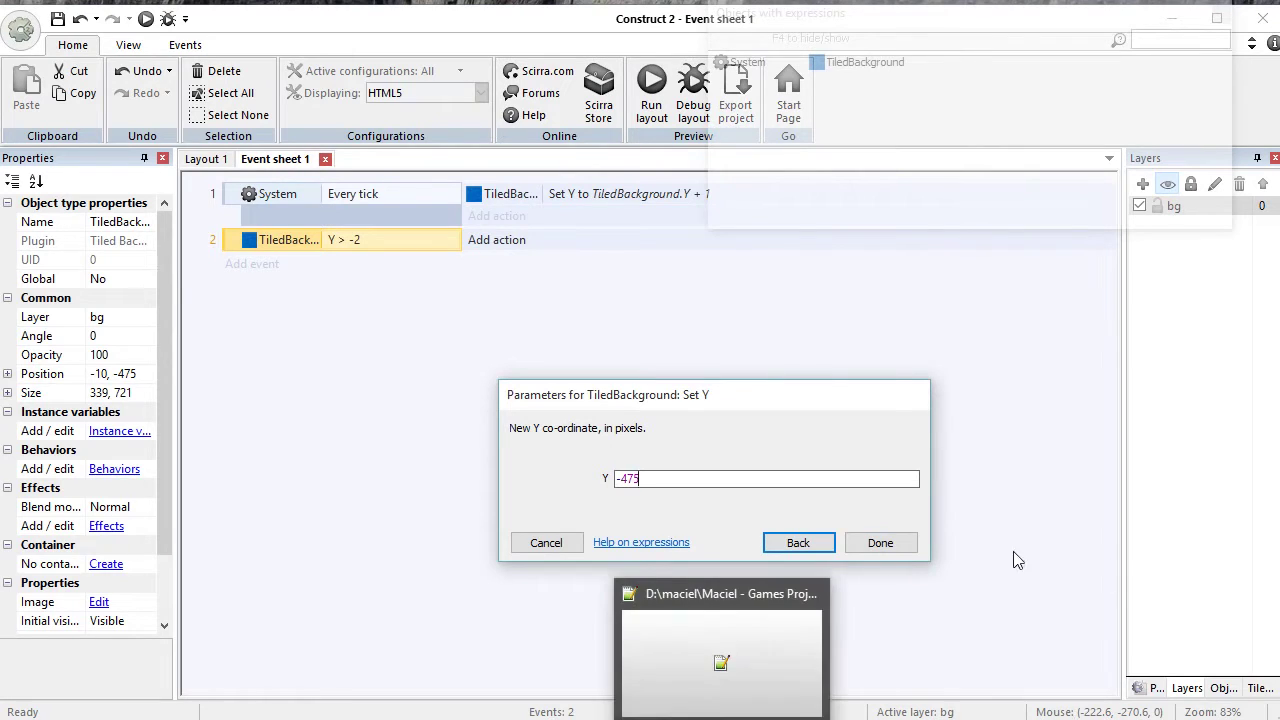
left_click(885, 545)
Step: Run the layout in the browser to check the looping water background, and return to the event sheet
left_click(664, 98)
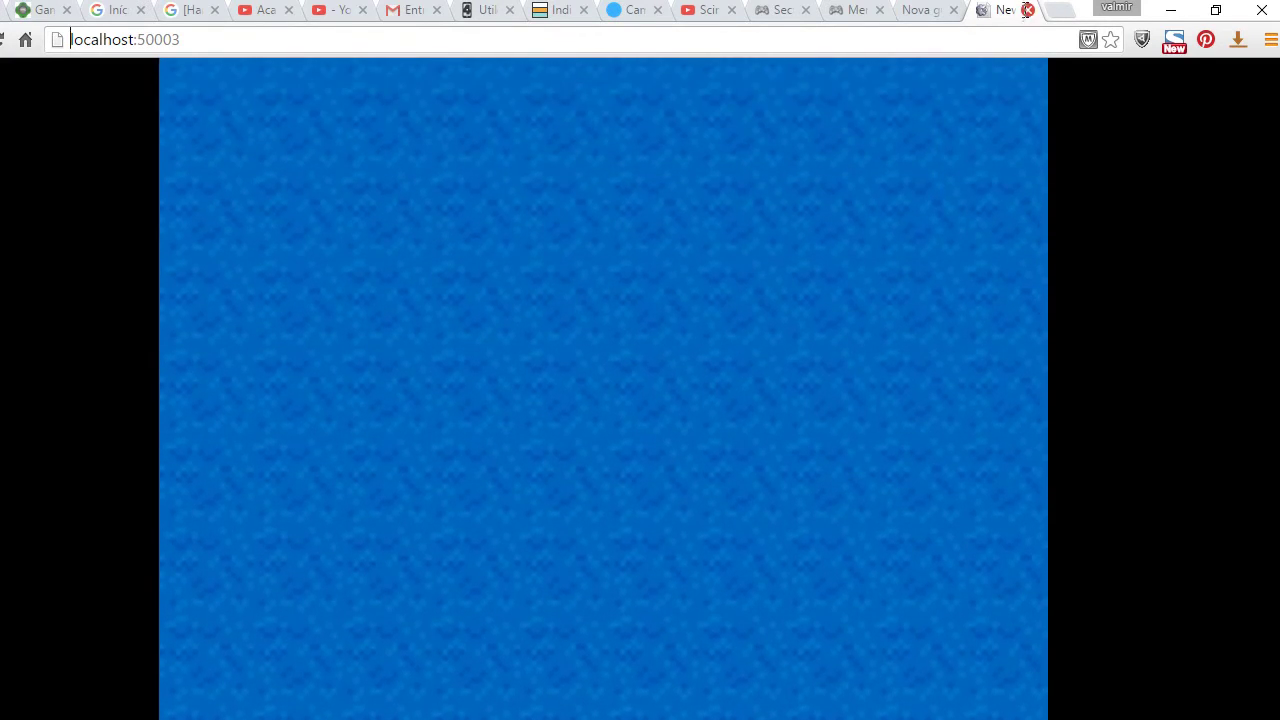
left_click(1027, 10)
left_click(1171, 10)
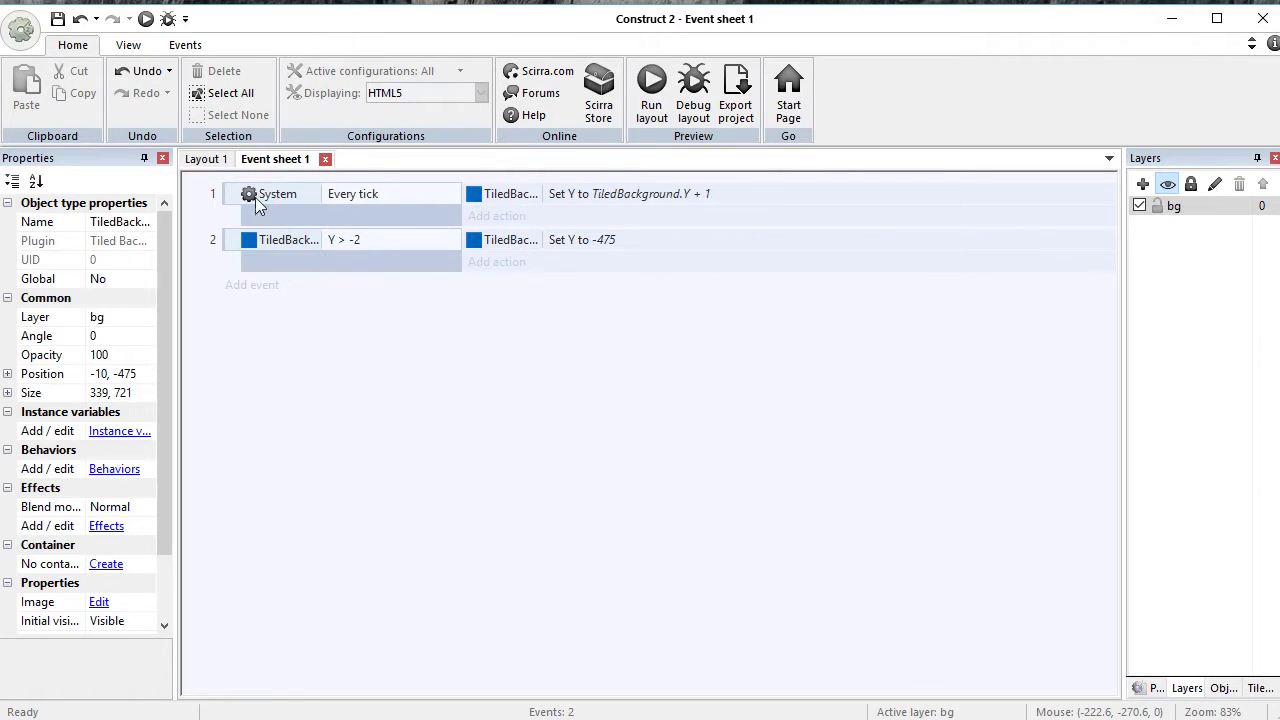
Step: Add an event group named "cenário" to Event sheet 1, active on start
left_click(207, 161)
left_click(296, 160)
right_click(236, 408)
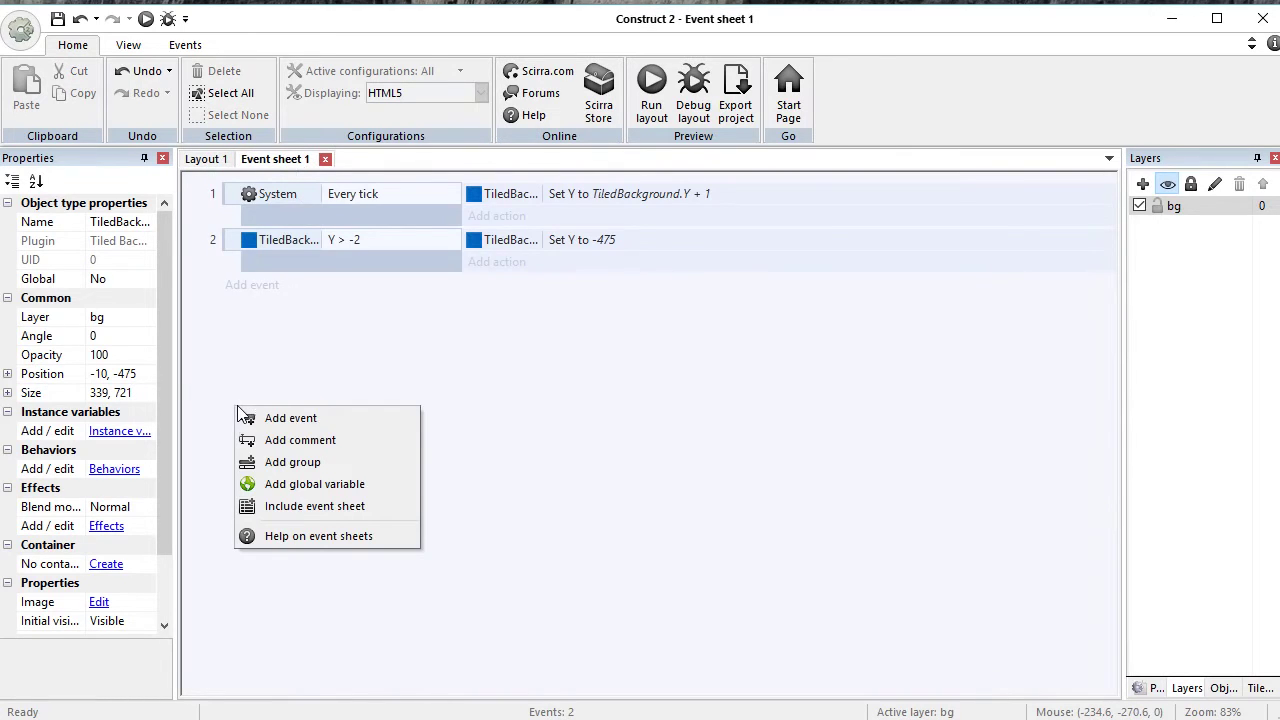
left_click(318, 462)
type("cenário")
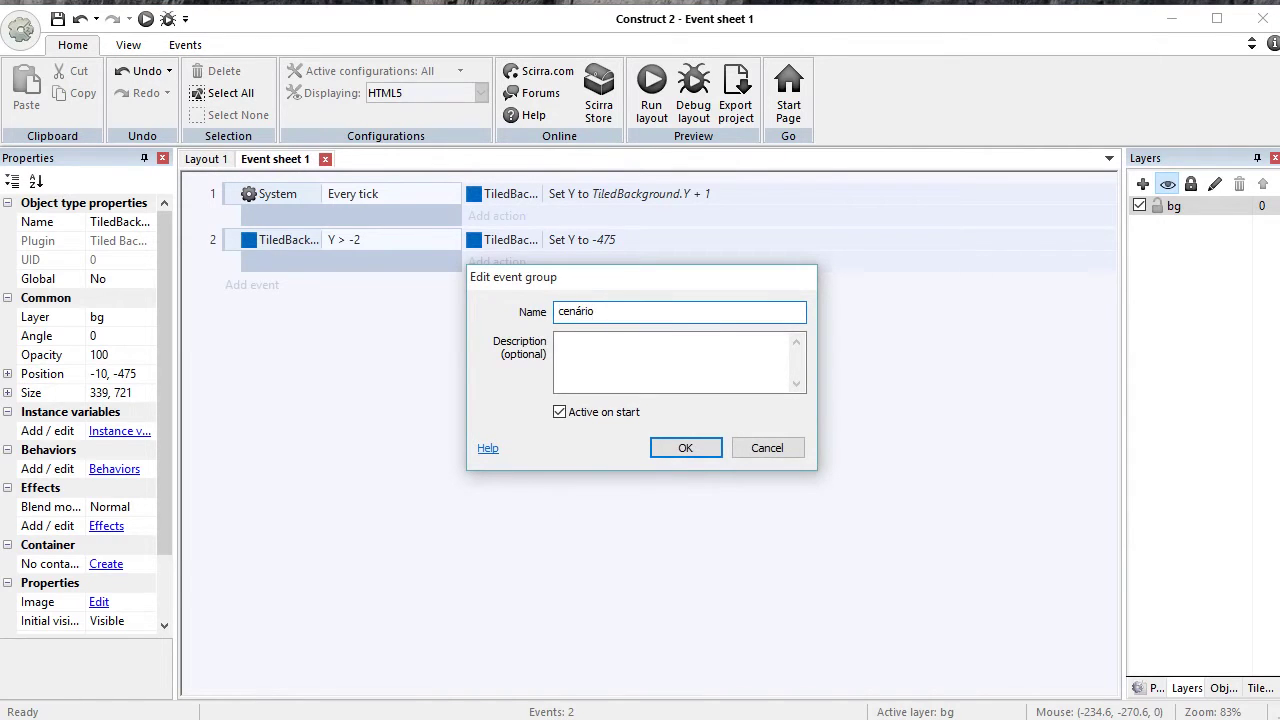
key("Return")
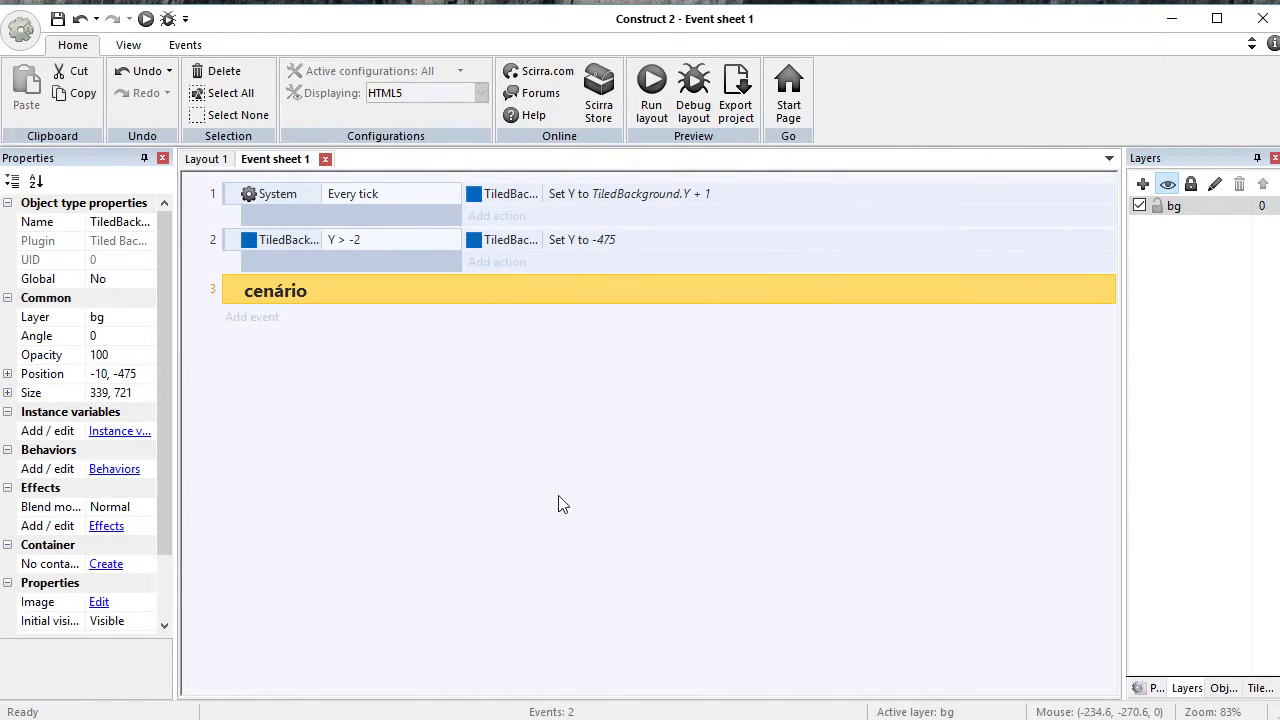
Step: Move the Every tick and TiledBackground Y comparison events into the cenário group and collapse the group
left_click(230, 194)
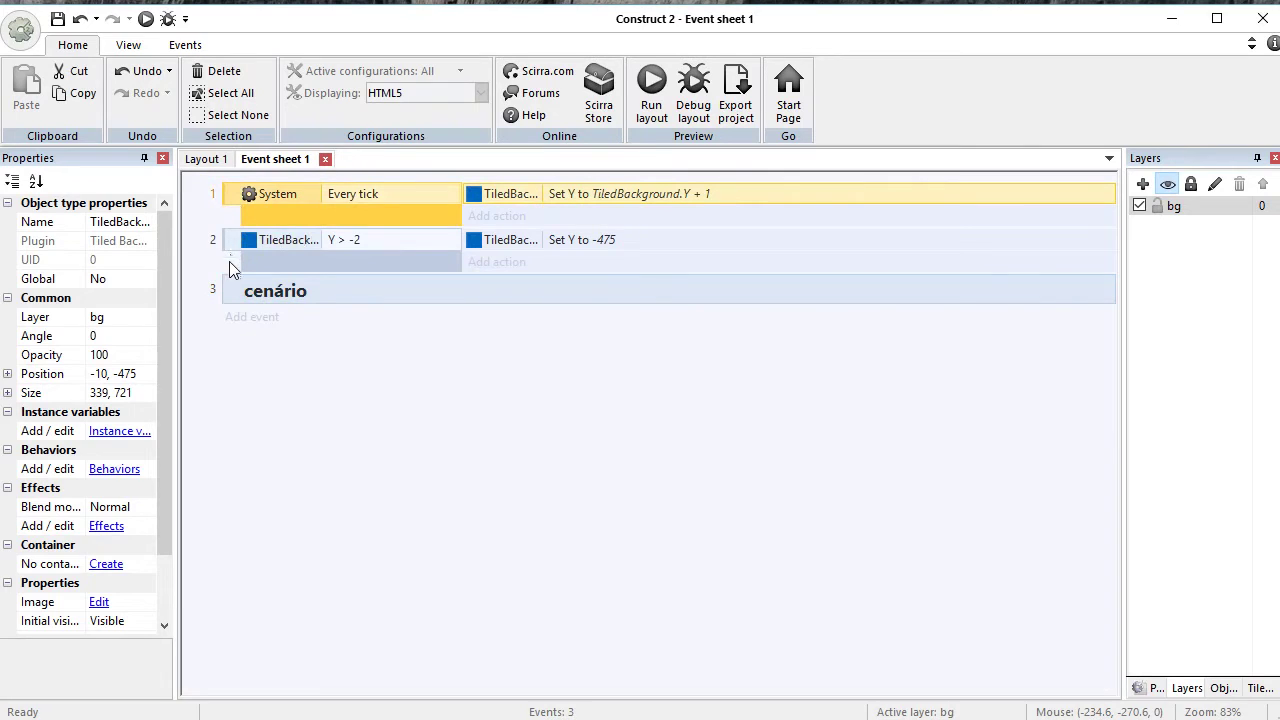
left_click(231, 248, "shift")
left_click_drag(229, 200, 249, 309)
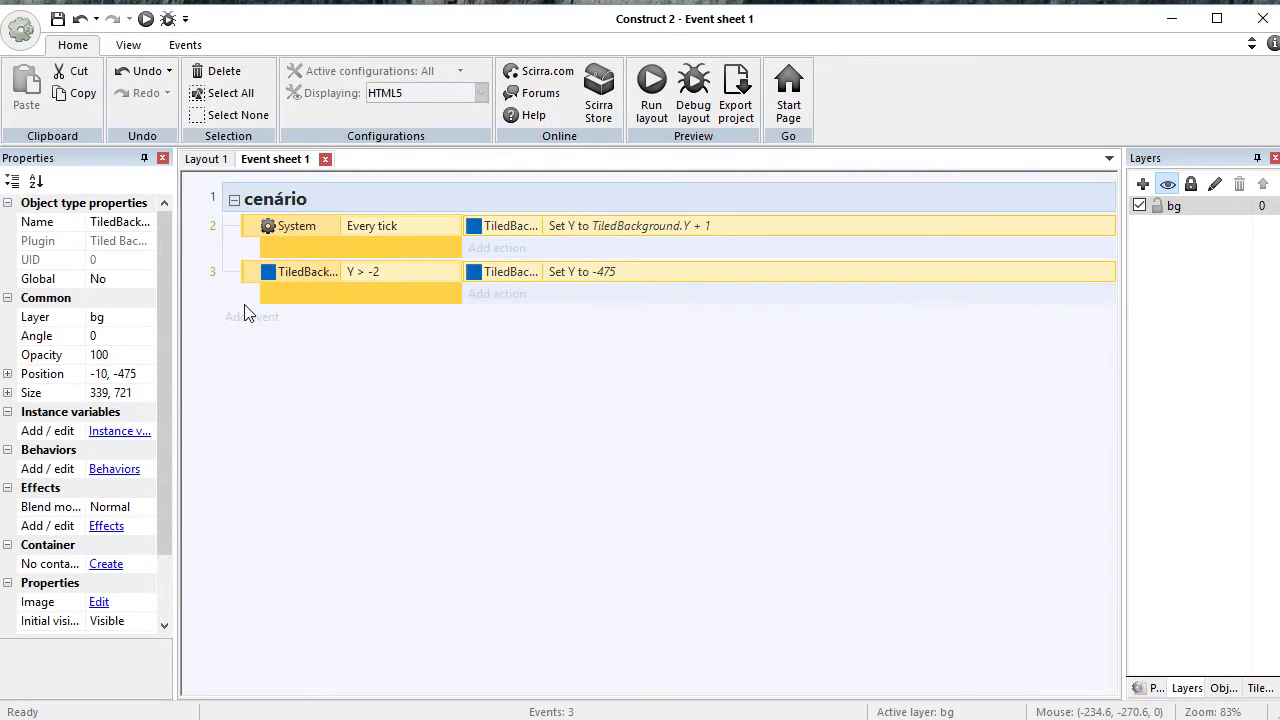
left_click(233, 201)
left_click(286, 346)
Step: Insert a Sprite object on Layout 1, placed beside the layout at about -44, 45
left_click(205, 159)
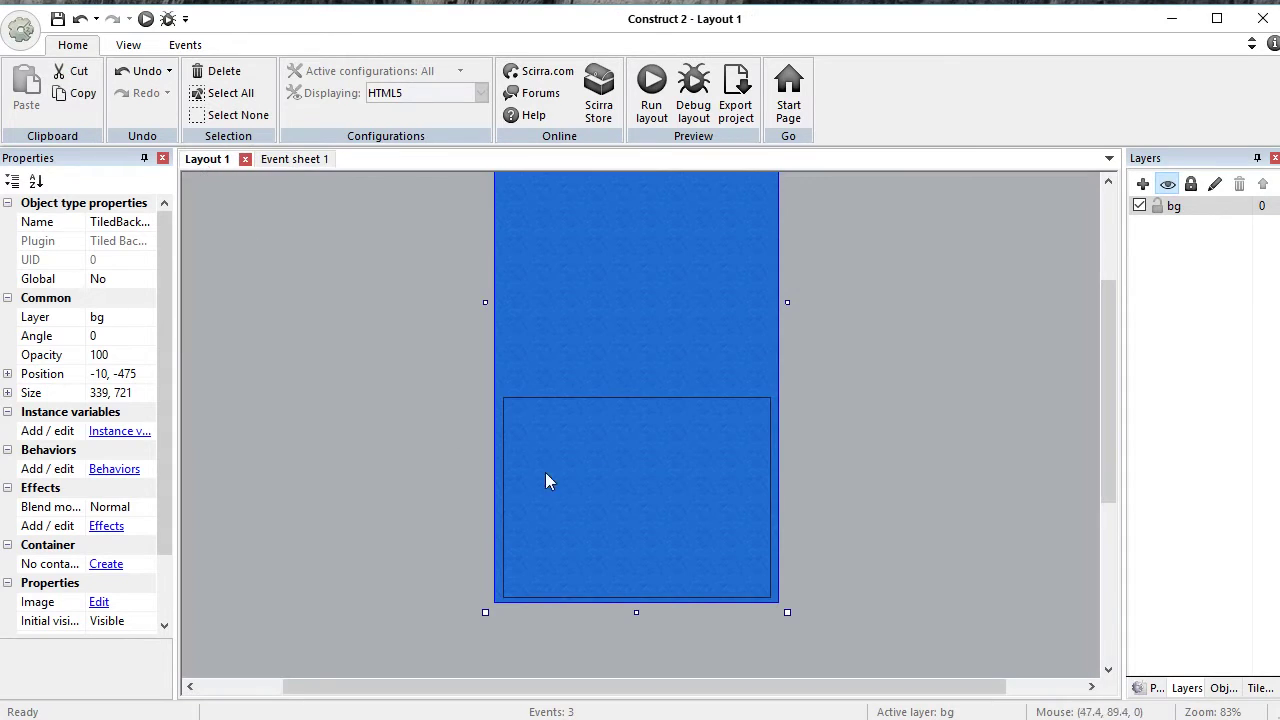
left_click(832, 429)
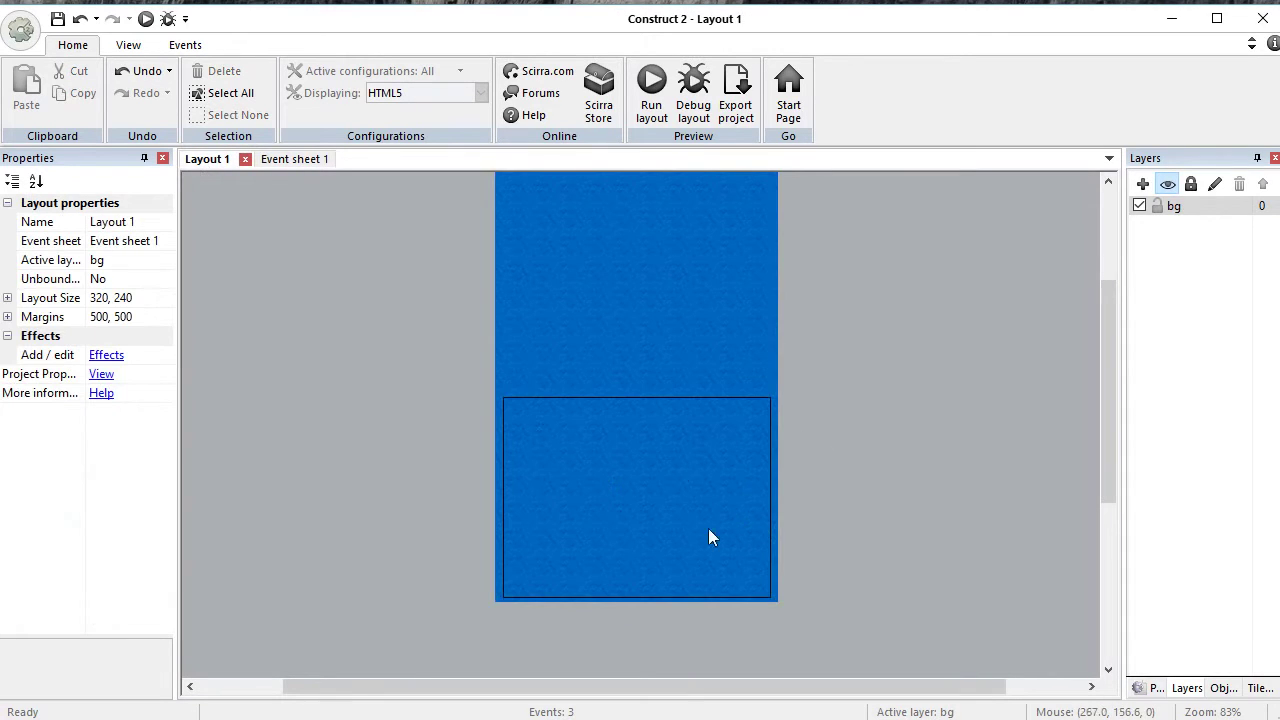
right_click(479, 403)
left_click(500, 409)
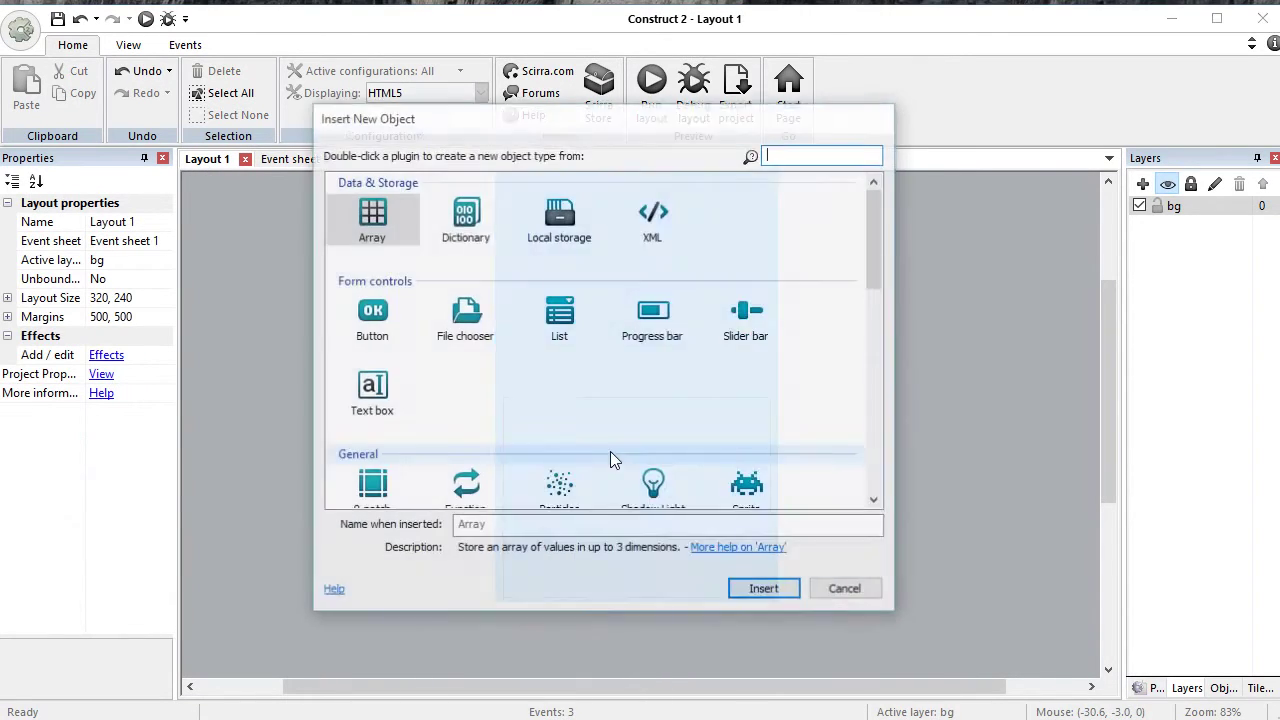
double_click(757, 481)
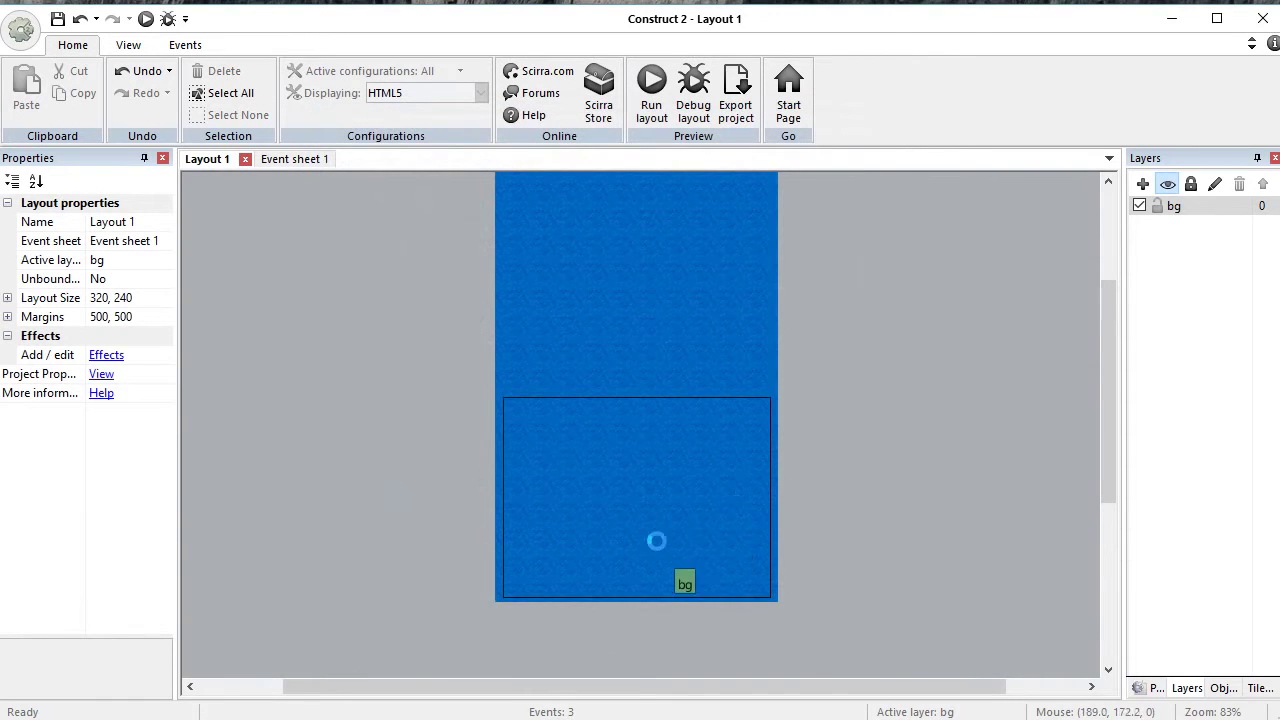
left_click(467, 435)
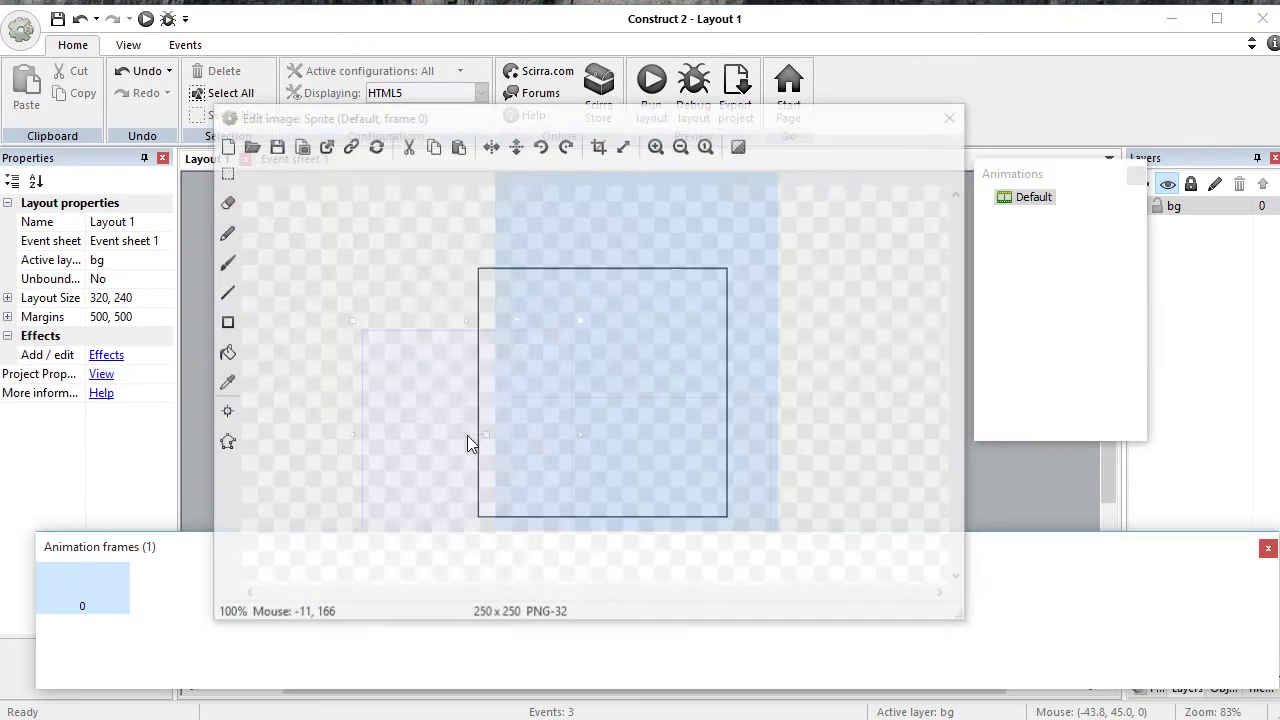
Step: Import aviao1-1.fw.png, aviao1-2.fw.png and aviao1-3.fw.png as the sprite's animation frames and delete the empty frame 0
left_click(252, 147)
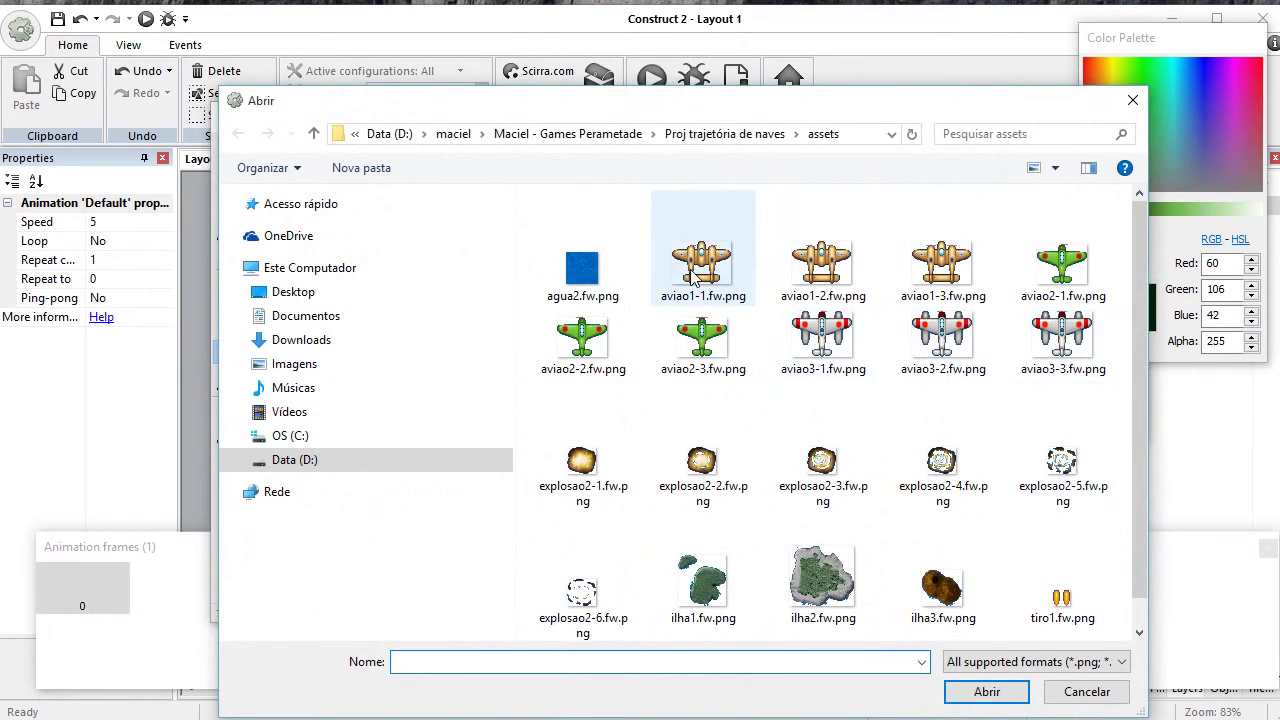
left_click(1076, 692)
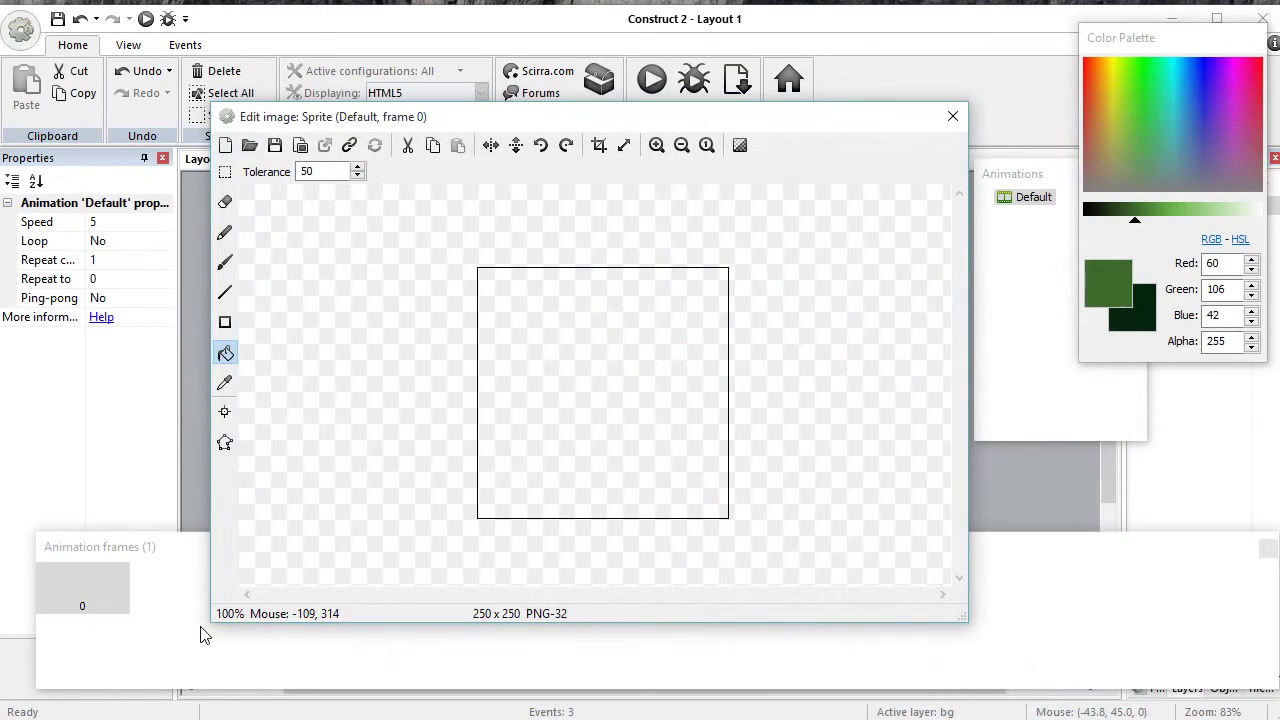
right_click(171, 614)
mouse_move(250, 555)
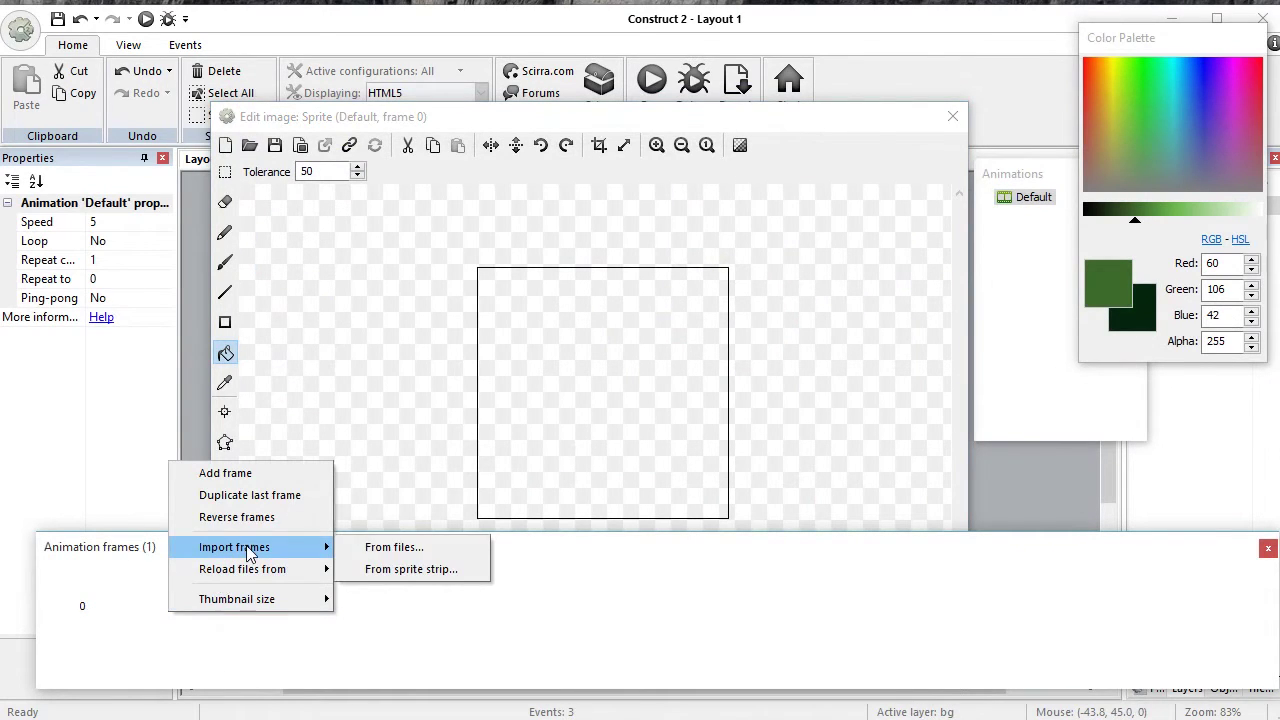
left_click(380, 552)
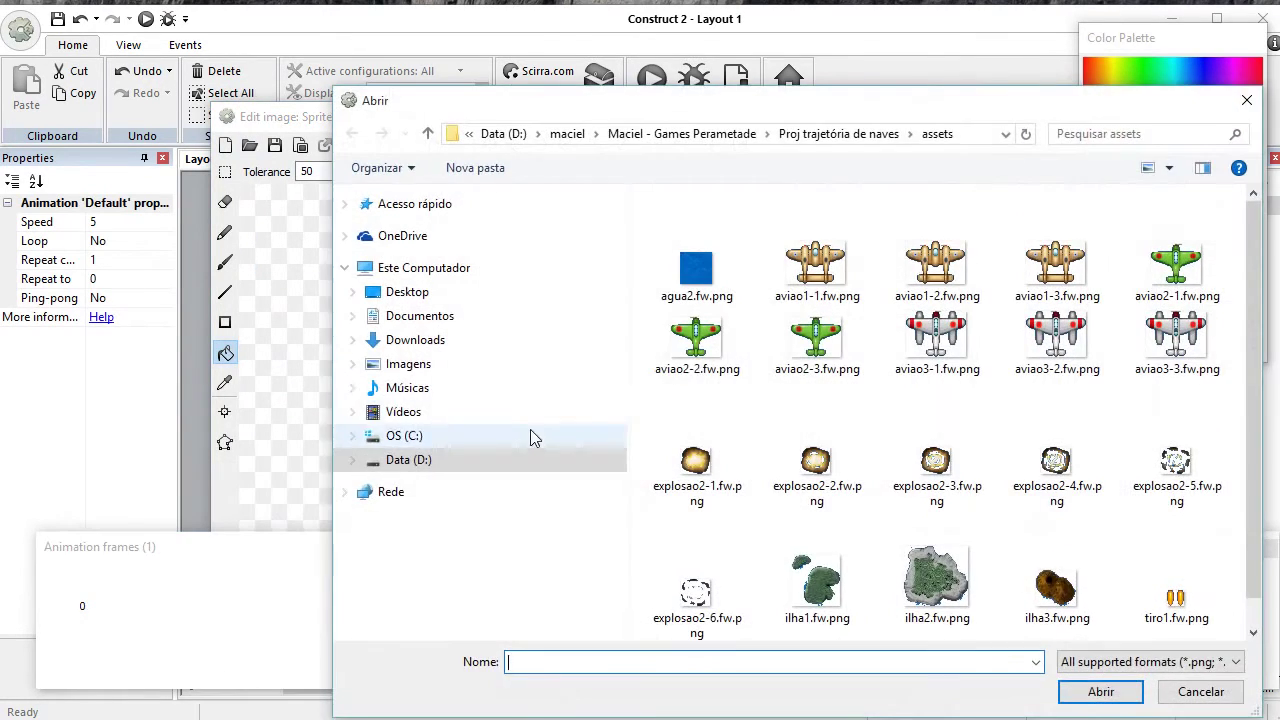
left_click(800, 282)
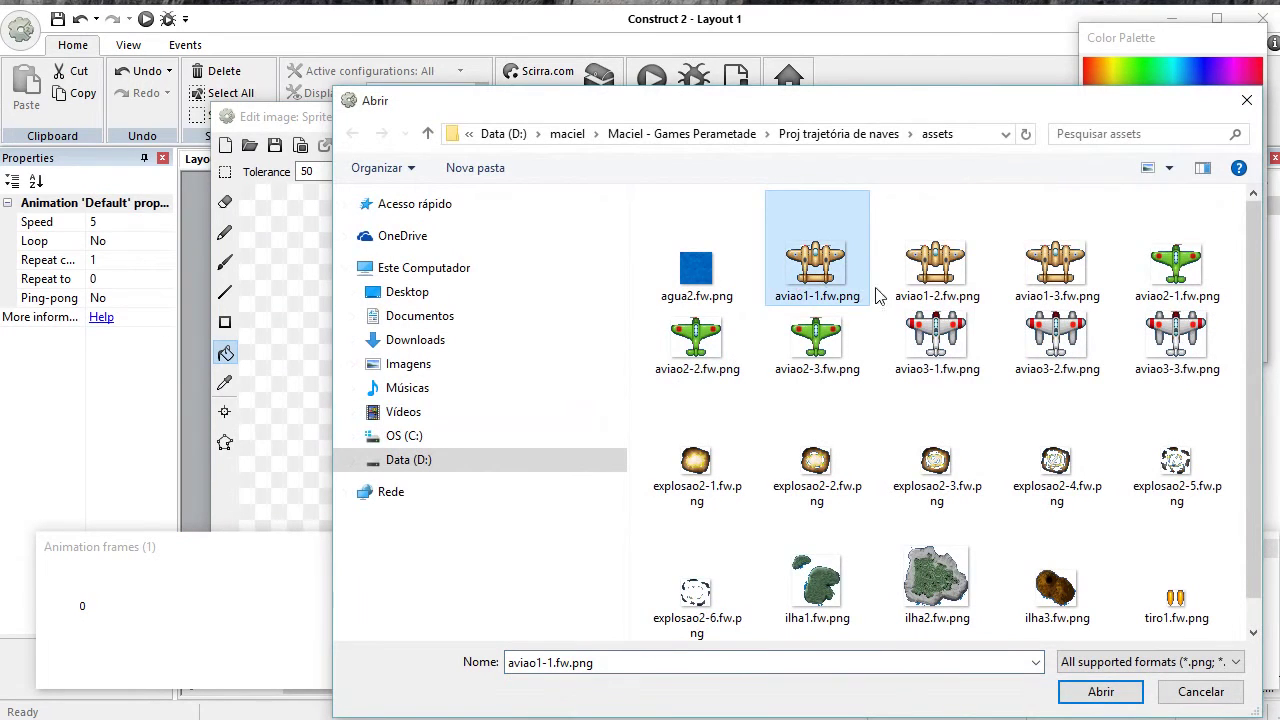
left_click(935, 285, "ctrl")
left_click(1066, 290, "ctrl")
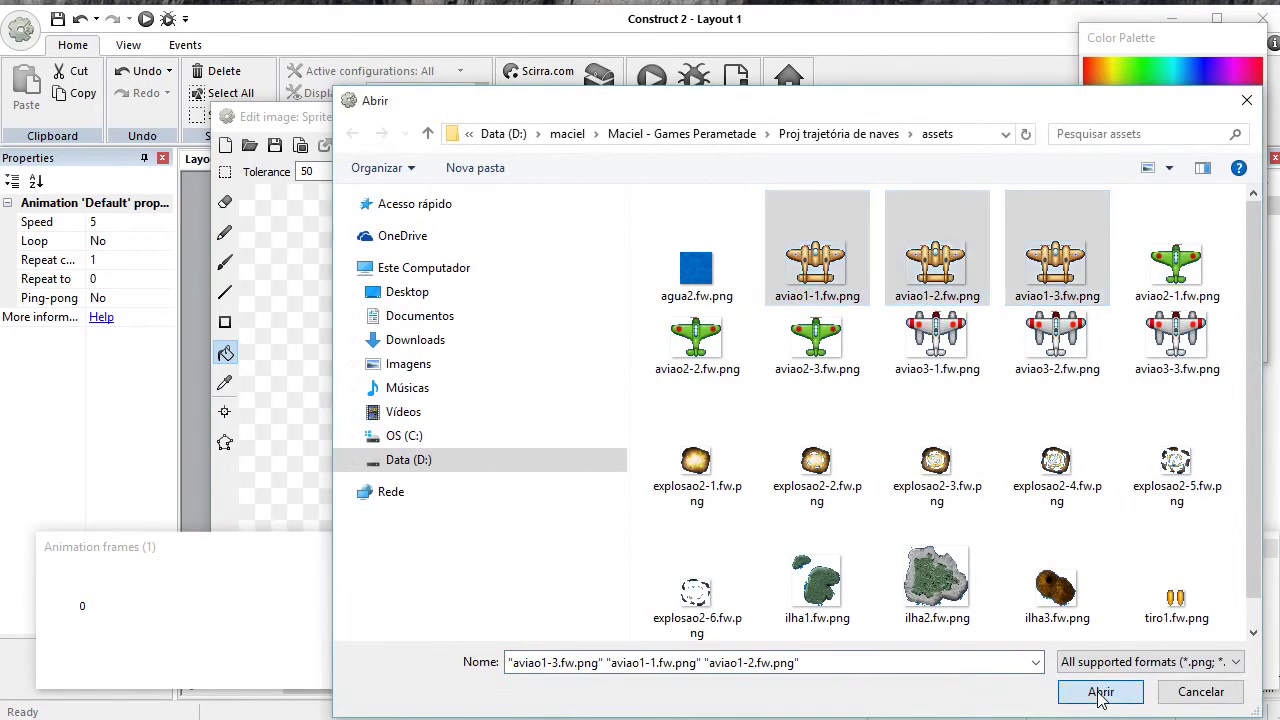
left_click(1100, 690)
left_click(78, 598)
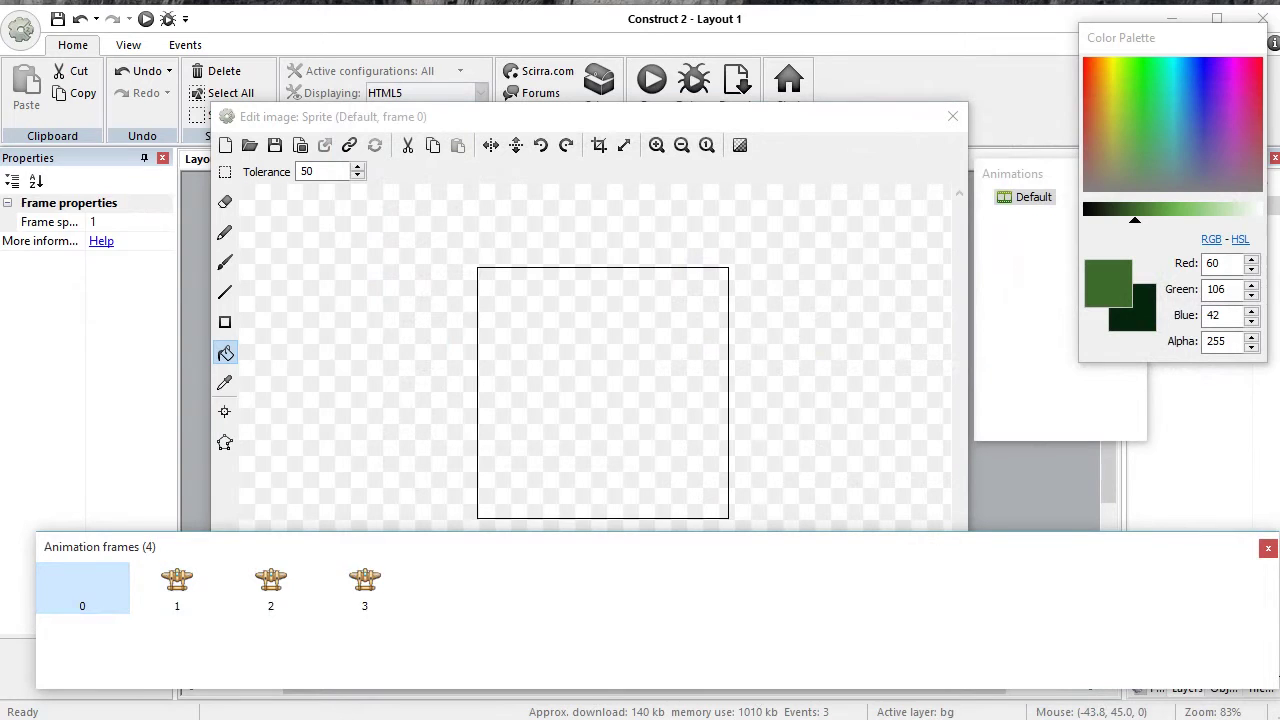
key("Delete")
Step: Set the sprite's Default animation to loop with a speed of 6
left_click(1036, 202)
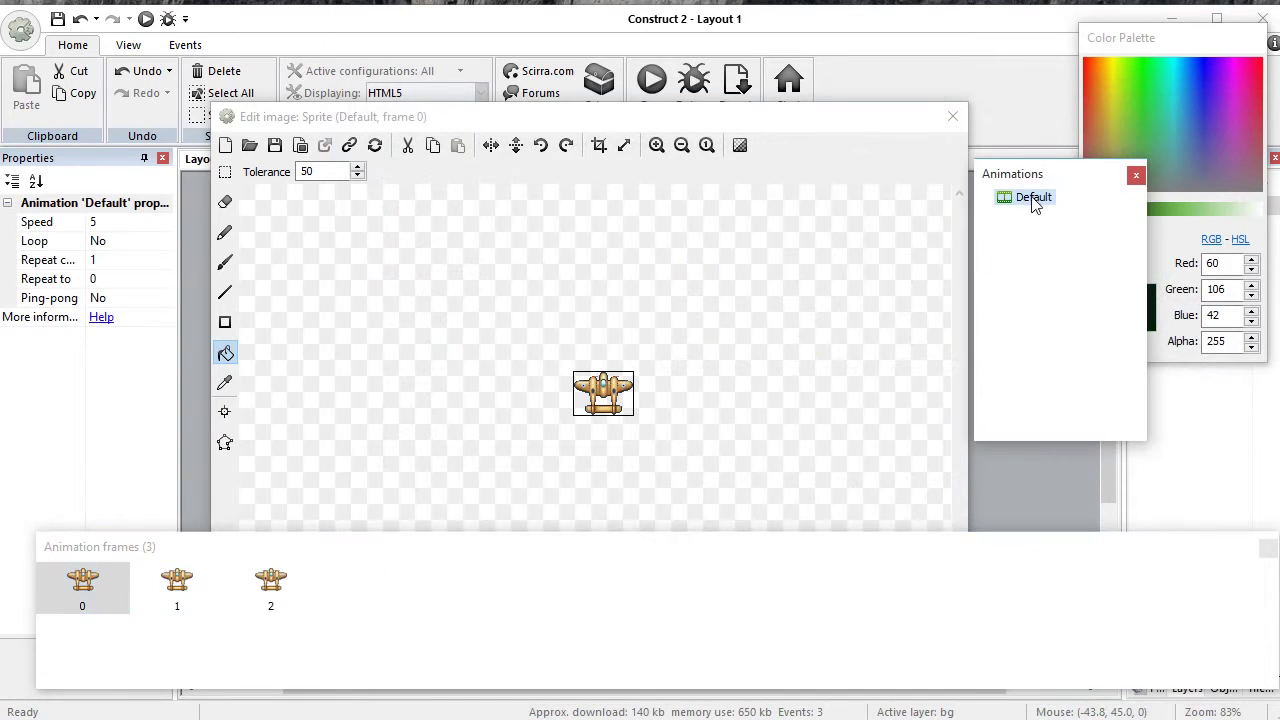
left_click(130, 243)
left_click(162, 241)
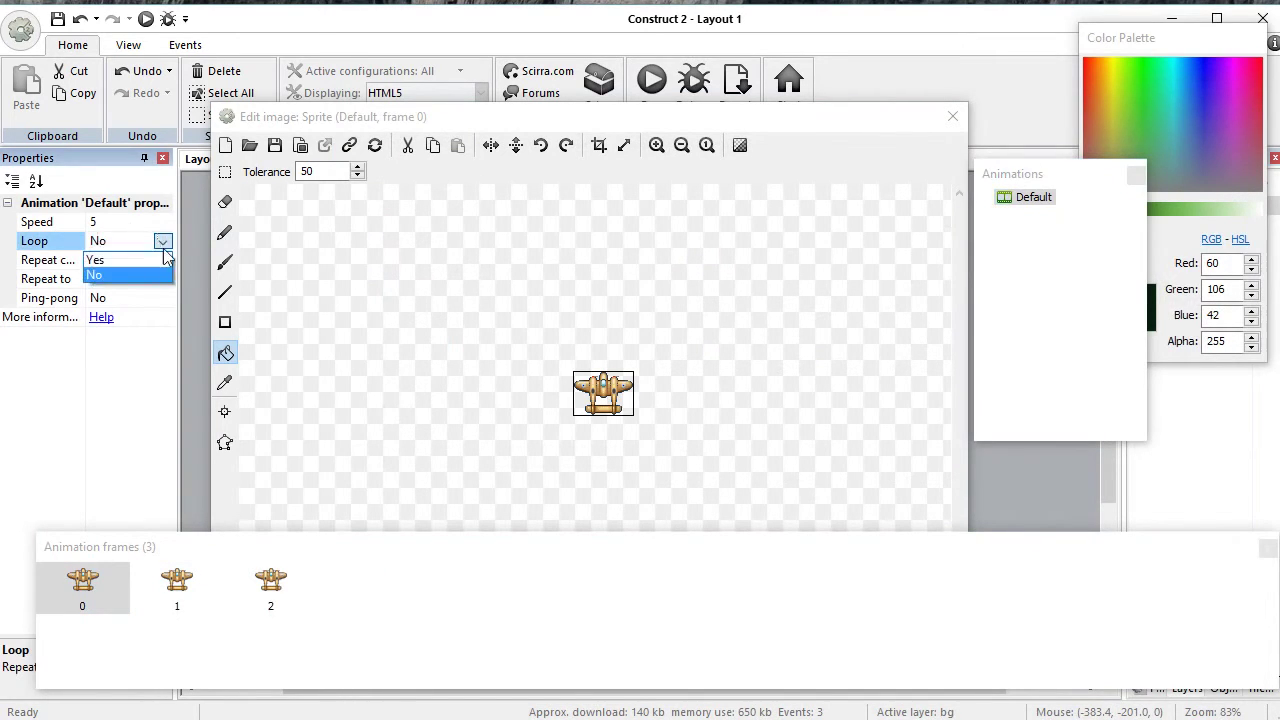
left_click(150, 260)
left_click(116, 224)
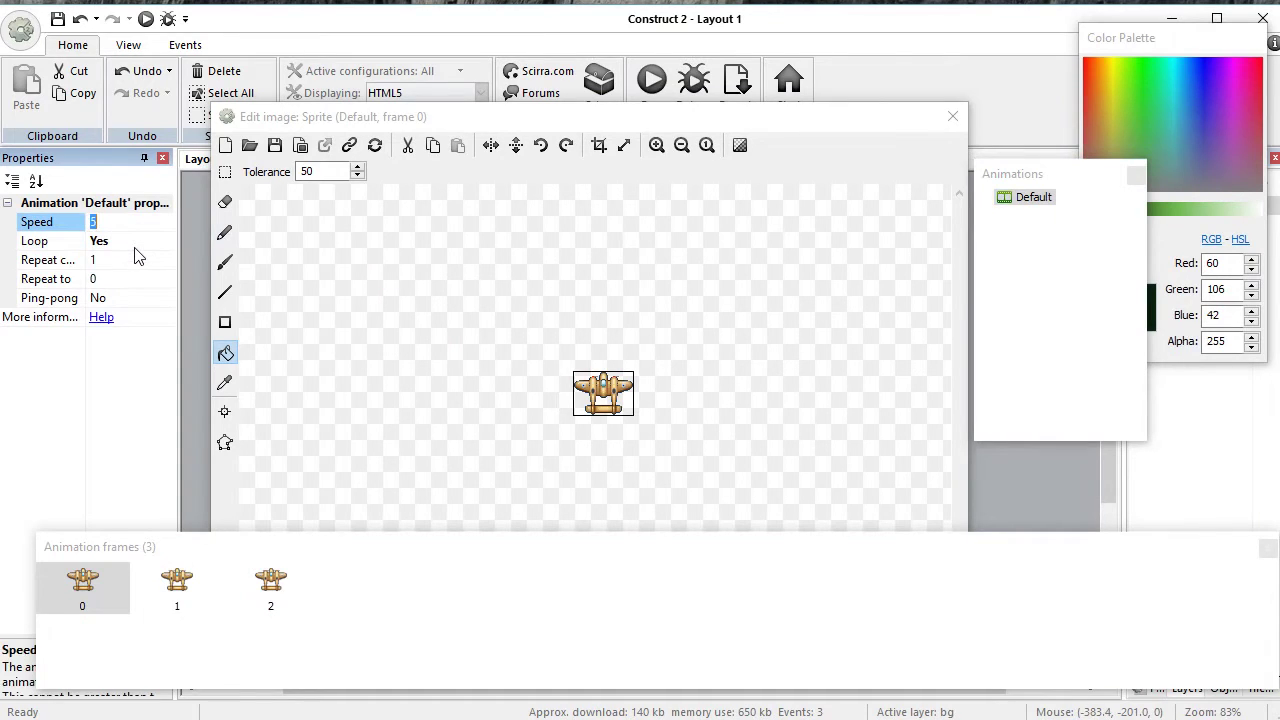
left_click(1030, 208)
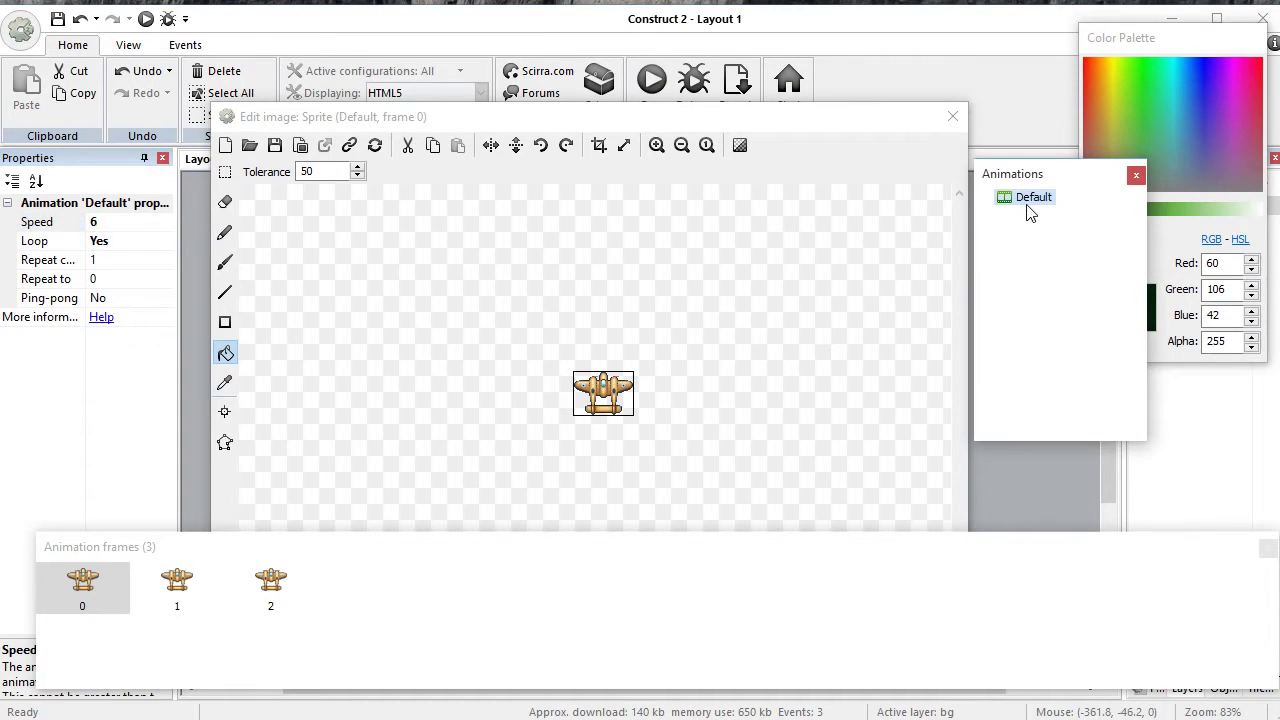
right_click(1027, 193)
left_click(1050, 205)
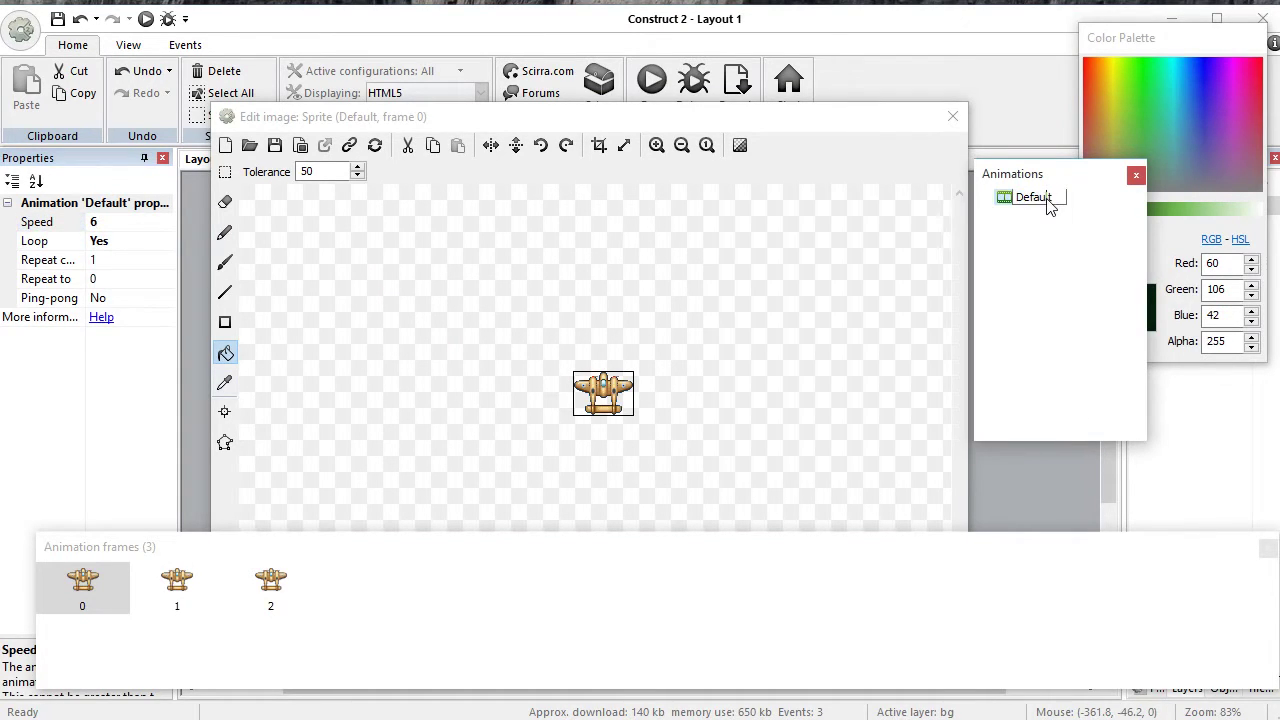
key("Return")
Step: Preview the airplane sprite's Default animation and close the preview
right_click(1005, 201)
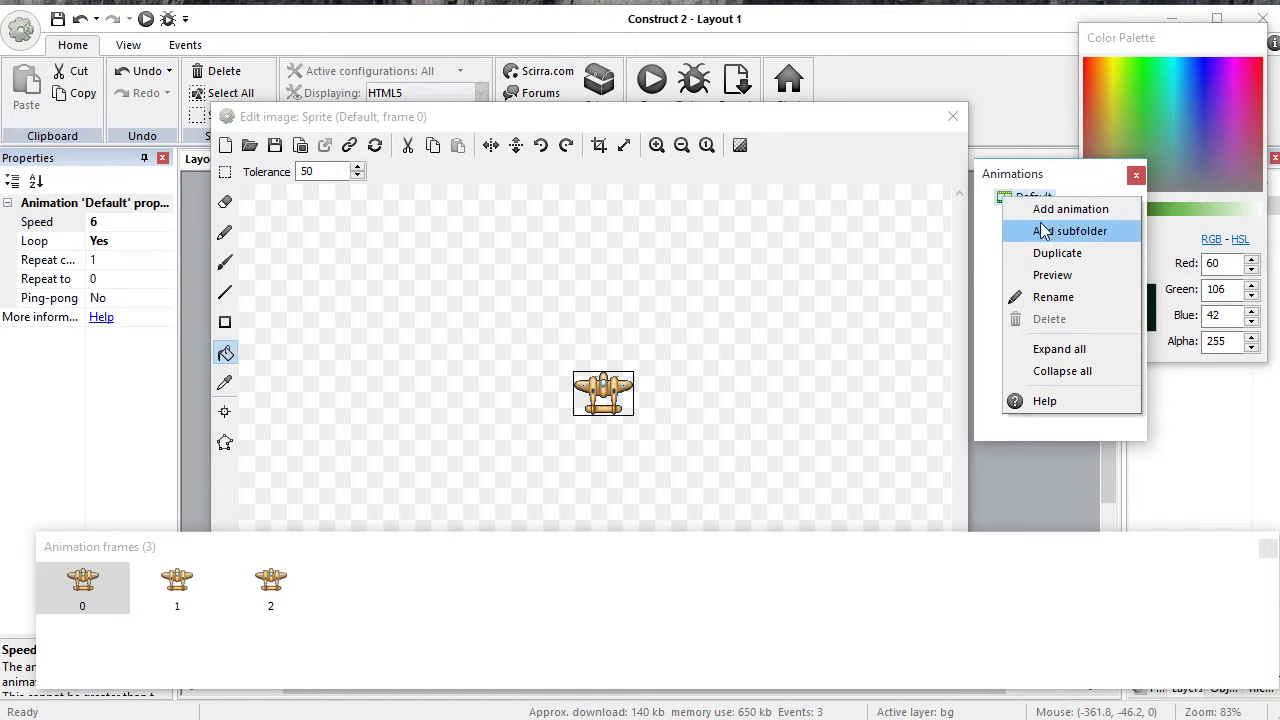
left_click(1063, 274)
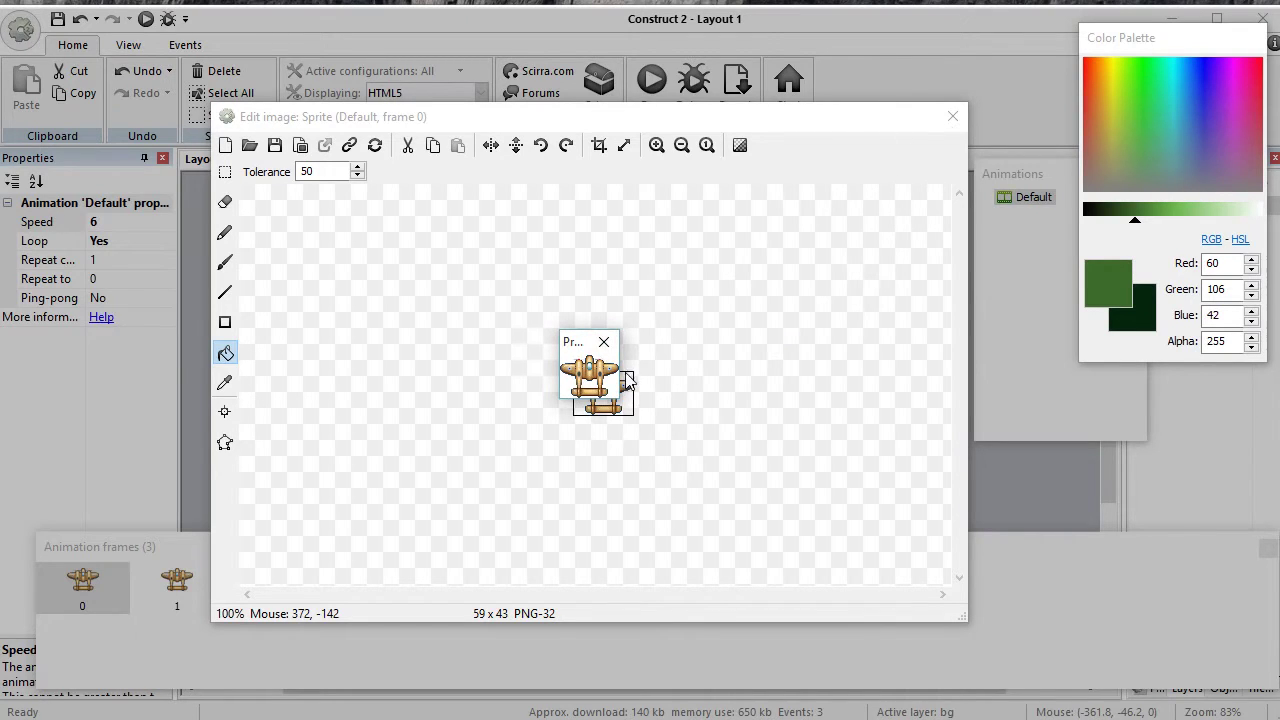
left_click(604, 342)
Step: Close the image editor and move the airplane sprite to about 174, 212, near the layout's lower edge
left_click(952, 116)
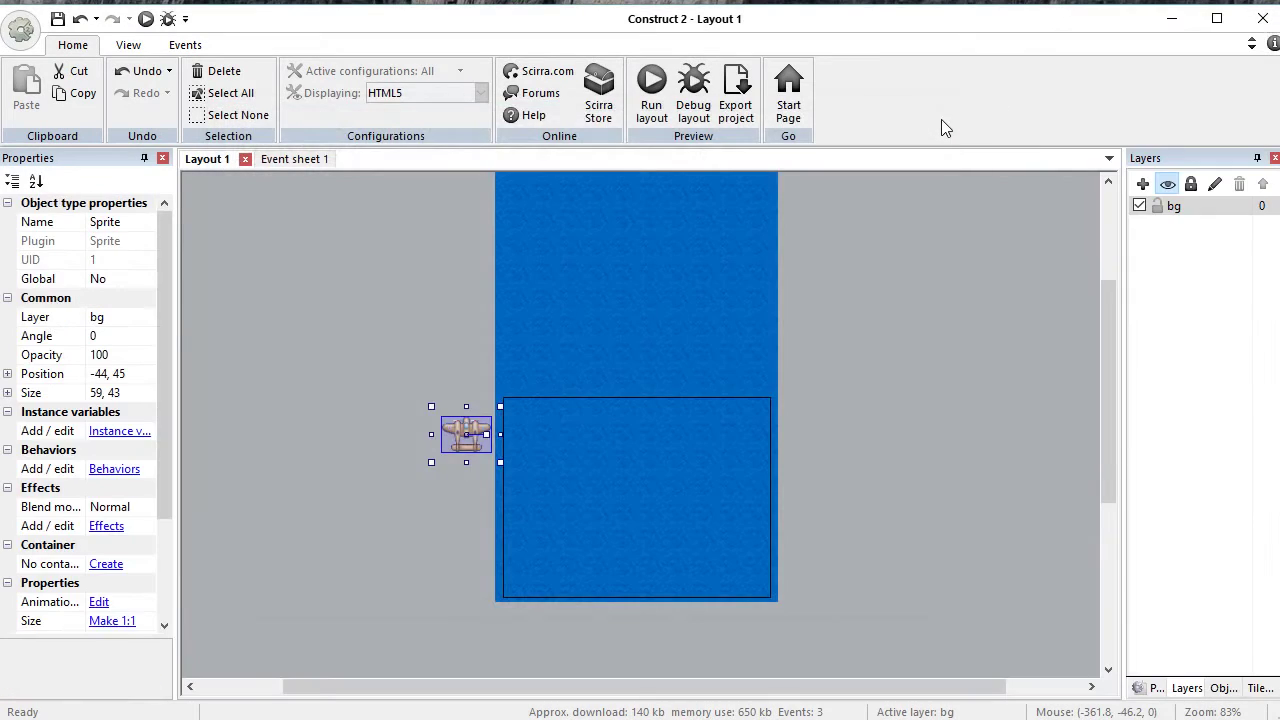
left_click_drag(466, 432, 648, 573)
scroll(647, 567, "up", 2)
scroll(647, 567, "down", 3)
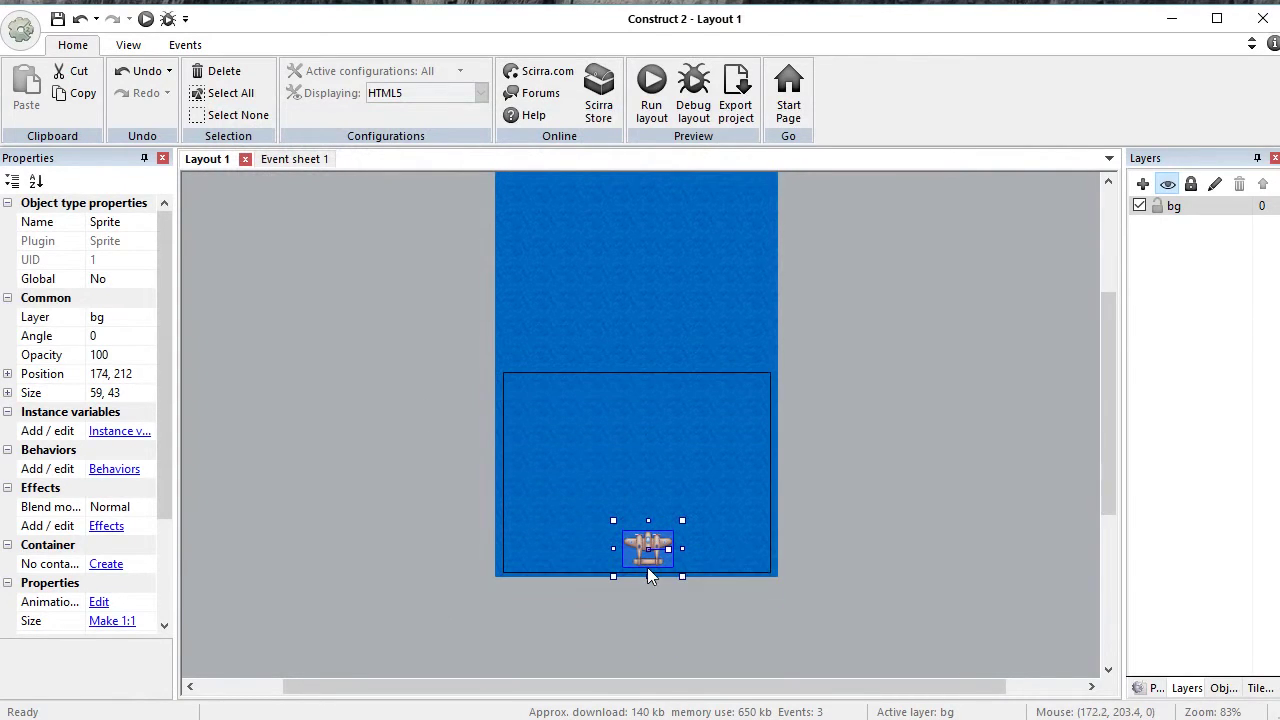
Step: Shrink the airplane sprite proportionally to about 19 × 14, keeping it near the layout's lower edge
scroll(642, 566, "up", 5, "ctrl")
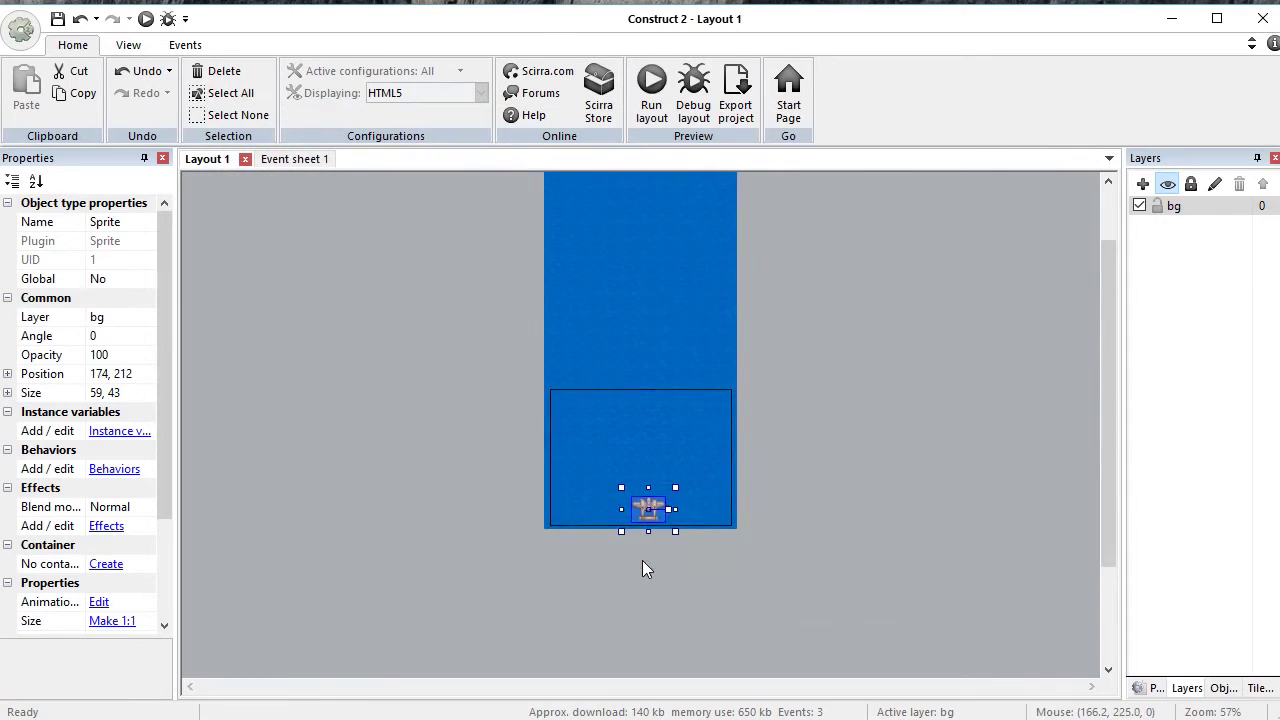
scroll(657, 505, "down", 3)
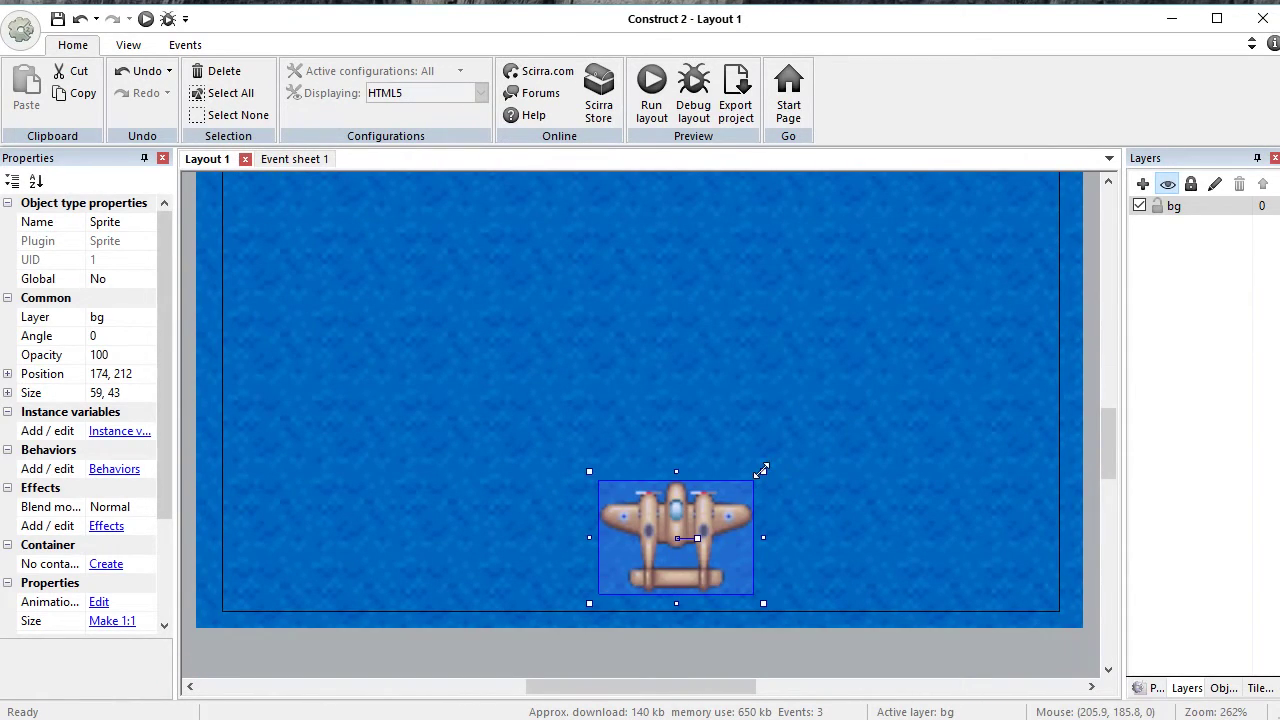
left_click_drag(762, 470, 701, 482)
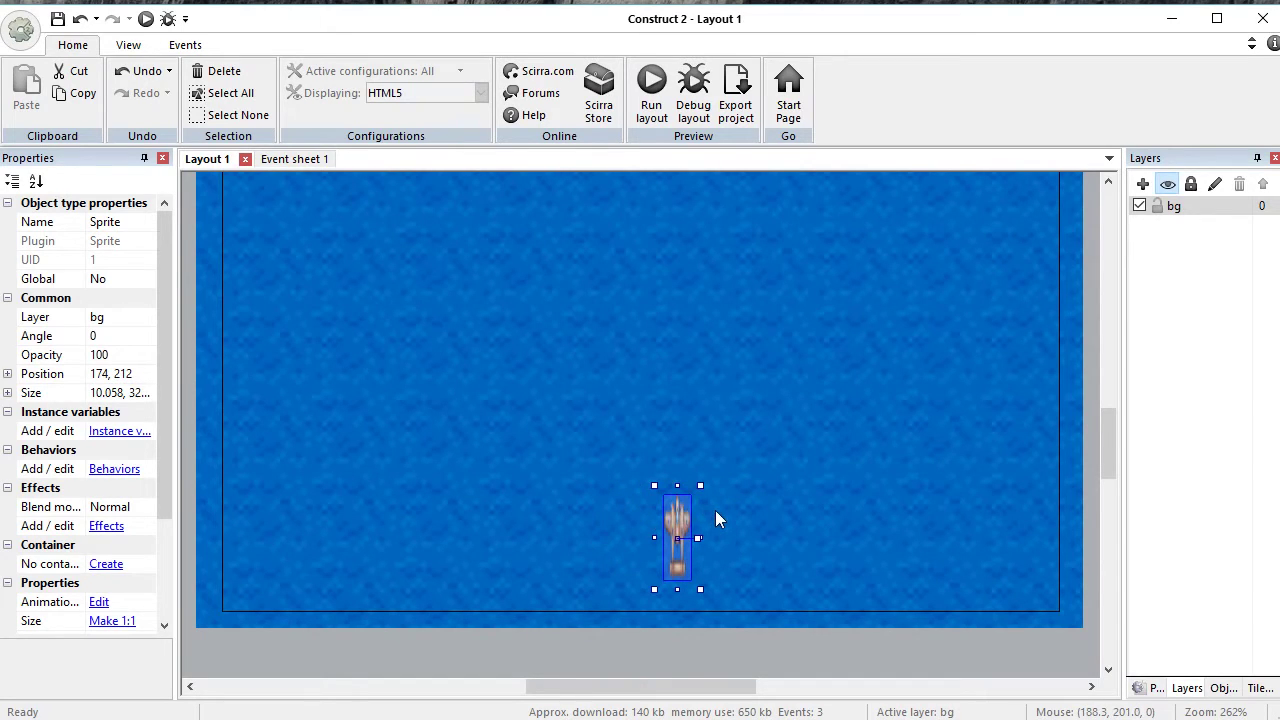
key("ctrl+z")
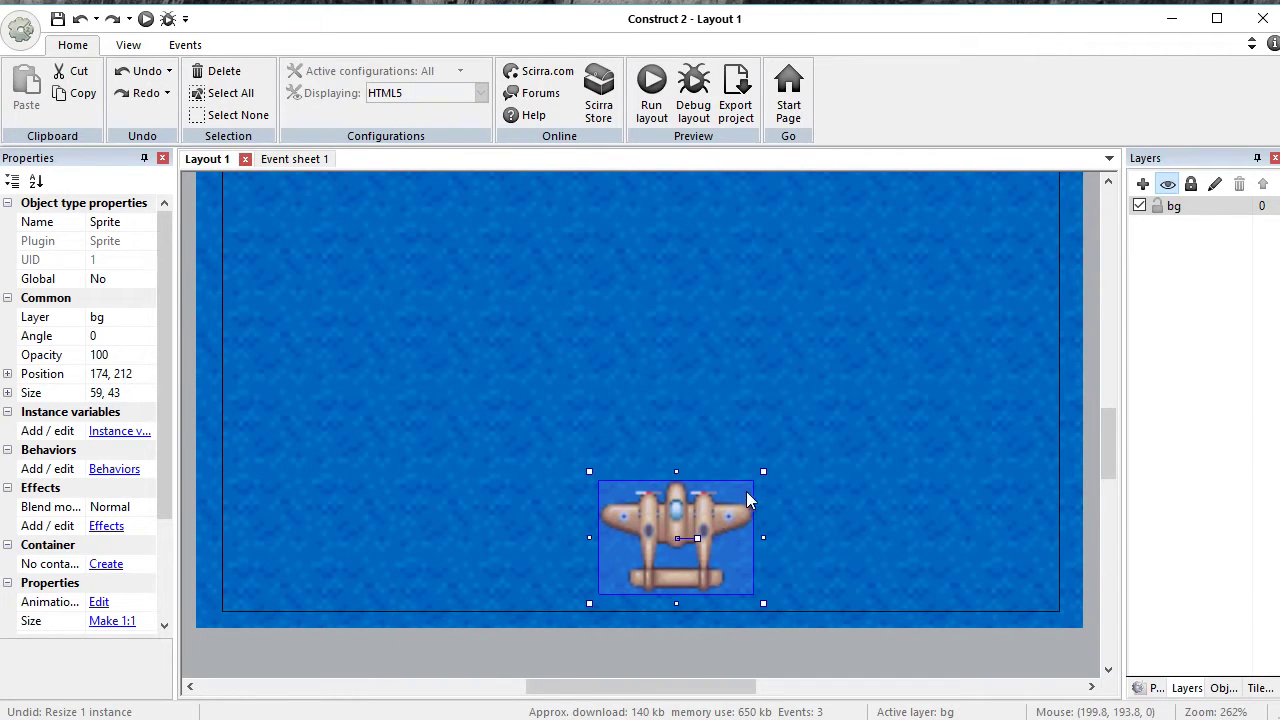
left_click_drag(764, 476, 676, 587, "shift")
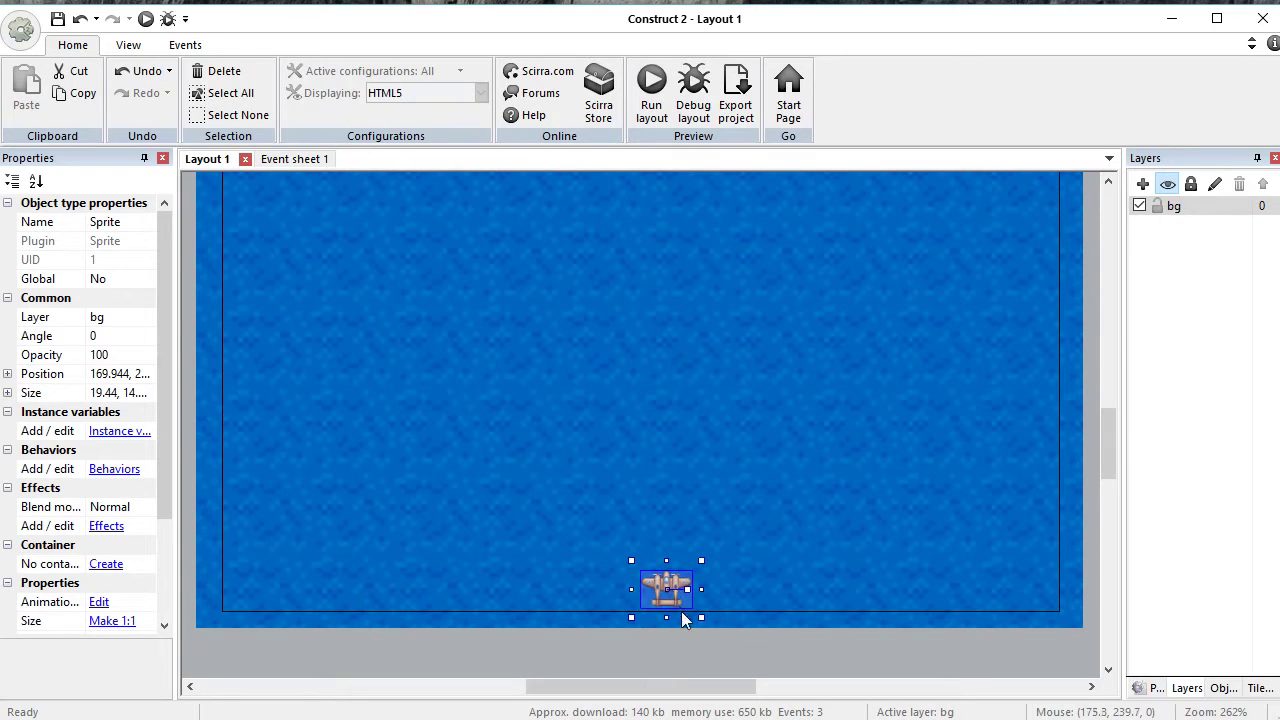
Step: Rotate all three frames of the airplane's Default animation 90° clockwise and close the image editor
double_click(665, 592)
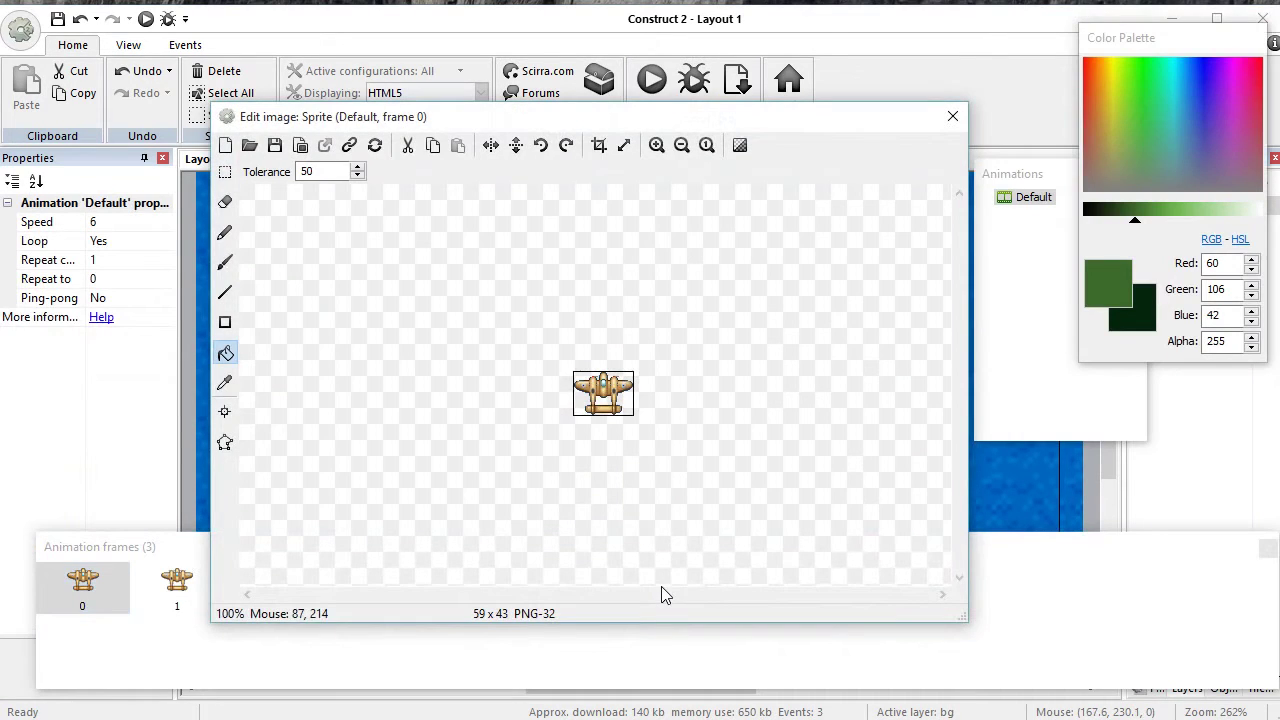
left_click(952, 116)
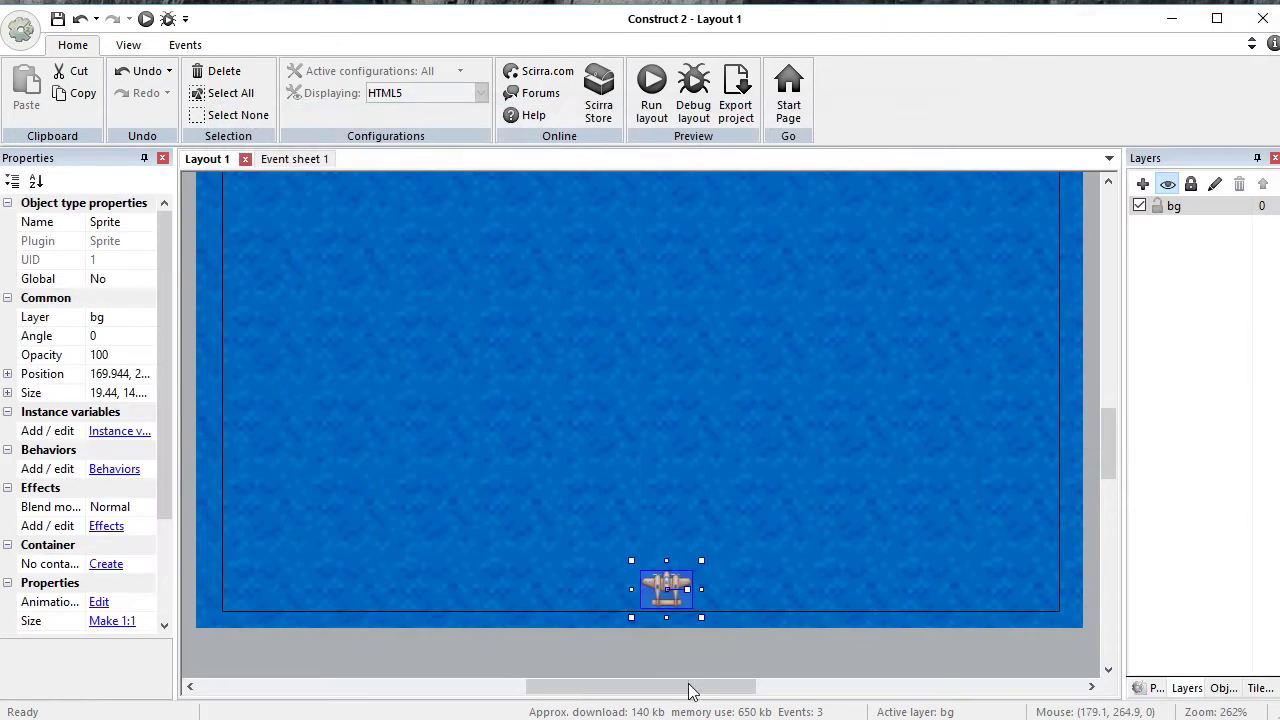
double_click(662, 590)
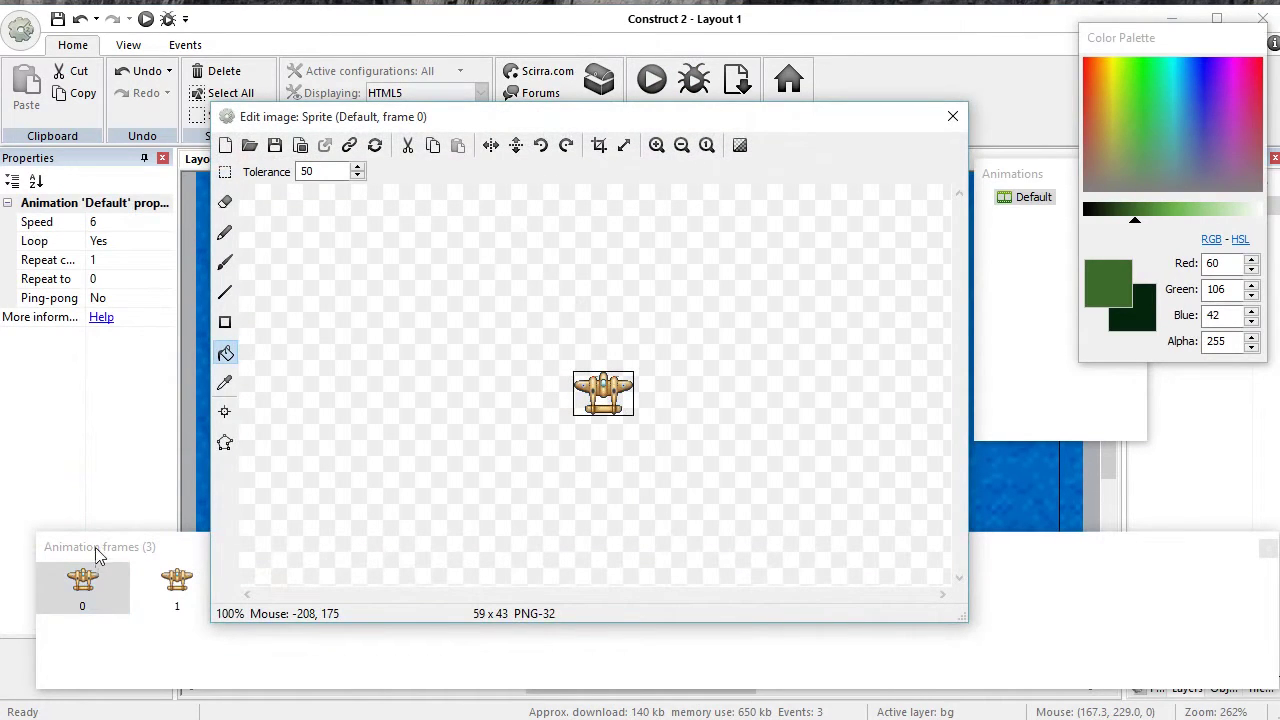
left_click(83, 582)
left_click(567, 147)
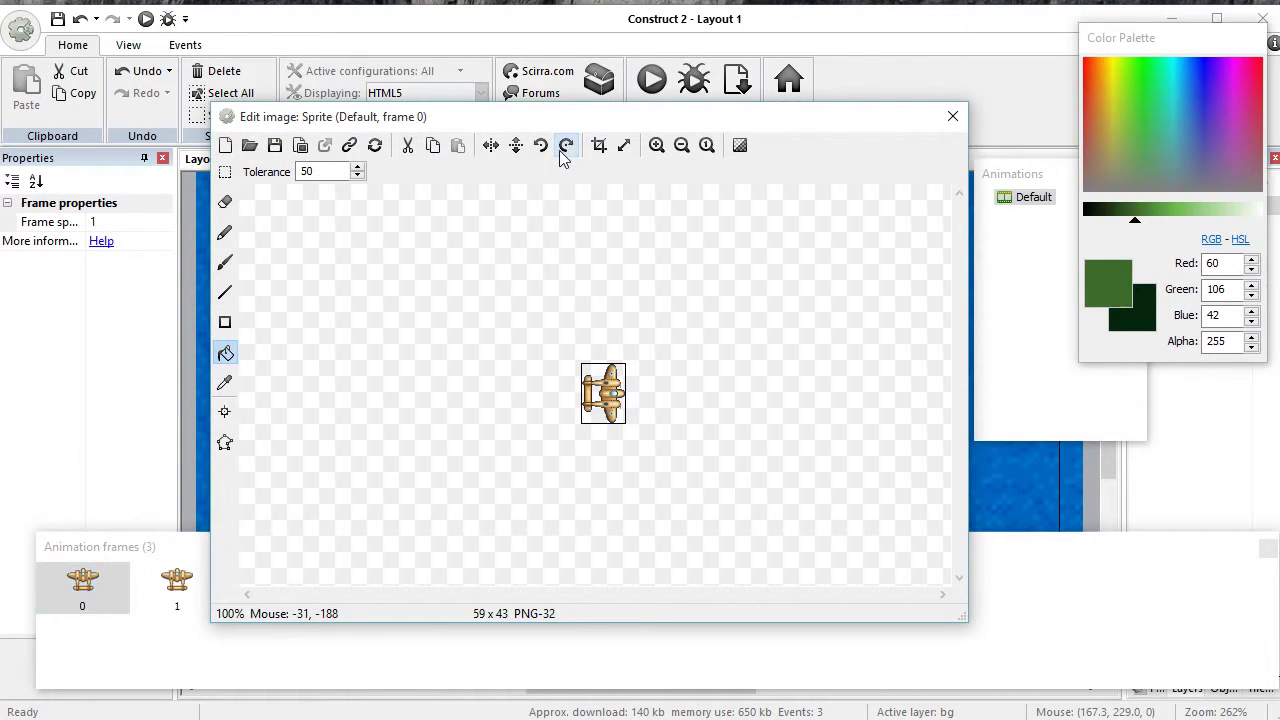
left_click(177, 585)
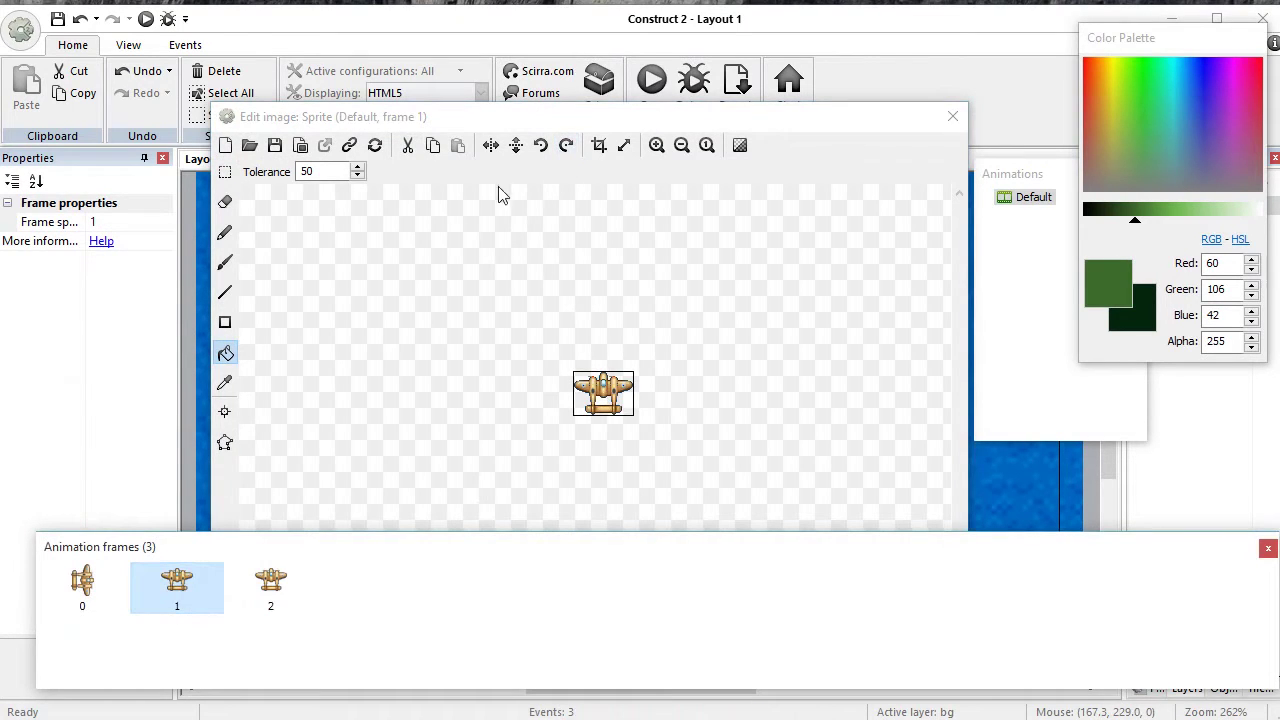
left_click(566, 146)
left_click(270, 586)
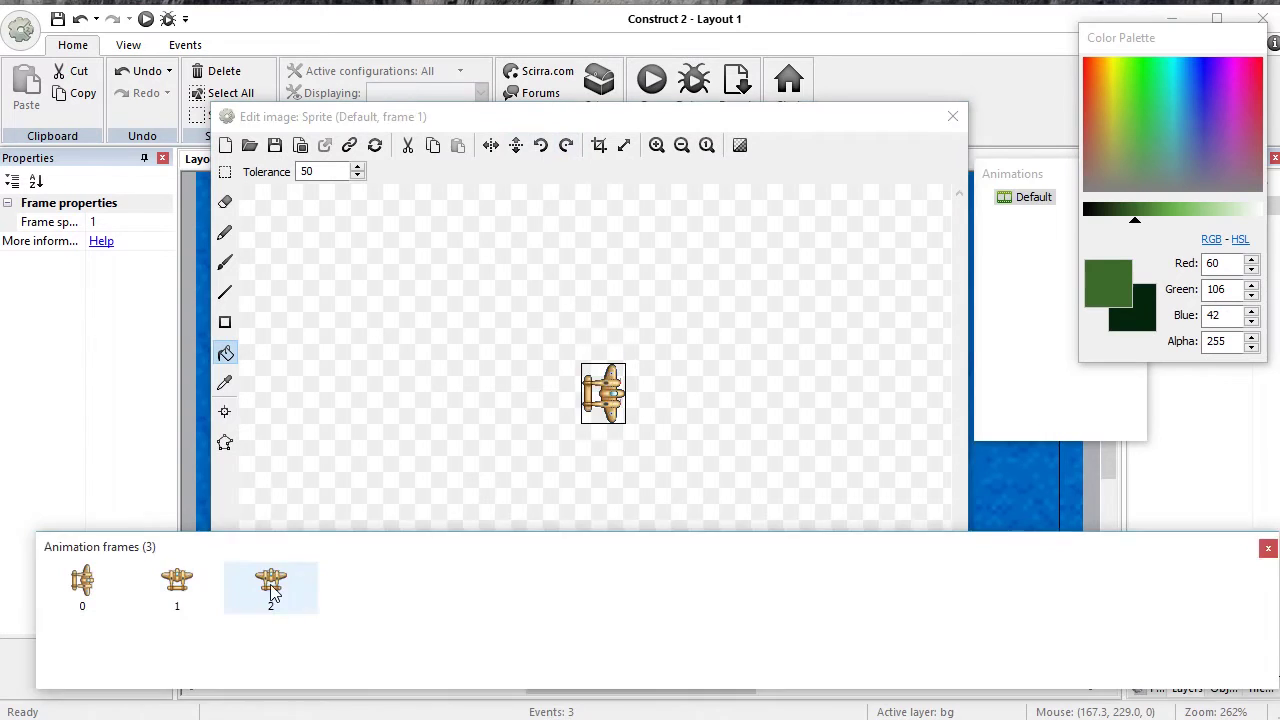
left_click(566, 146)
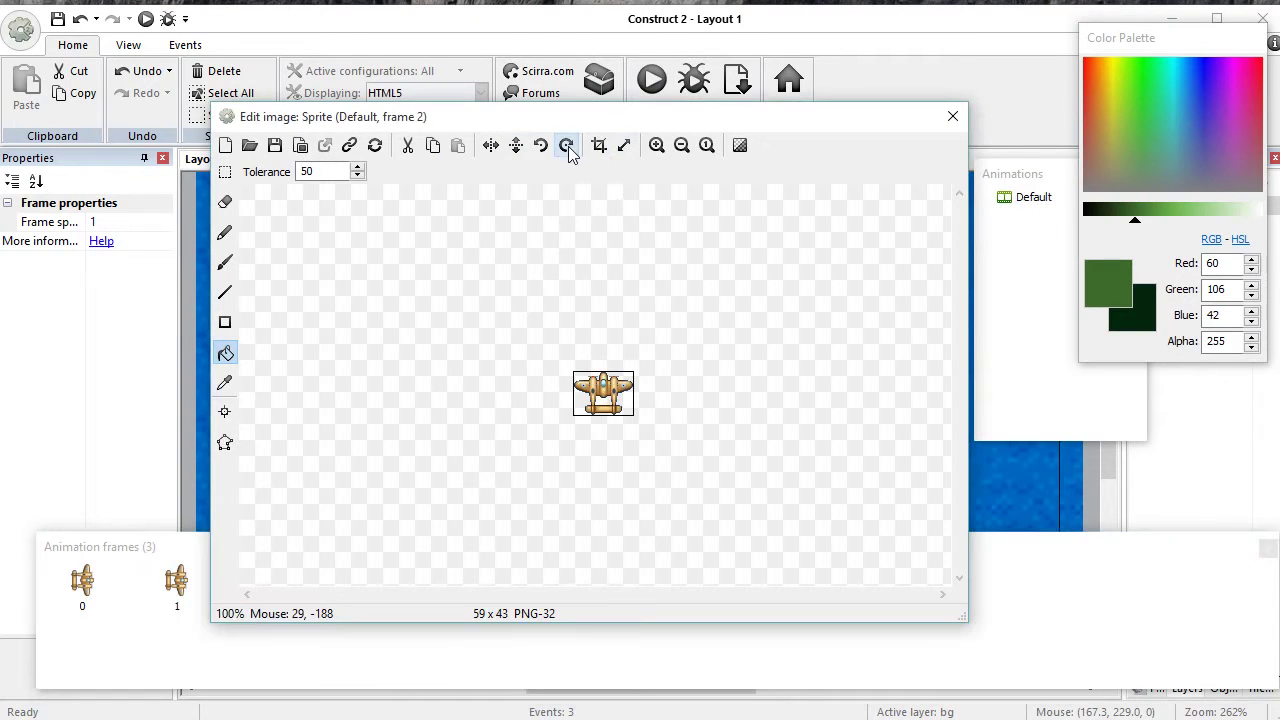
left_click(952, 116)
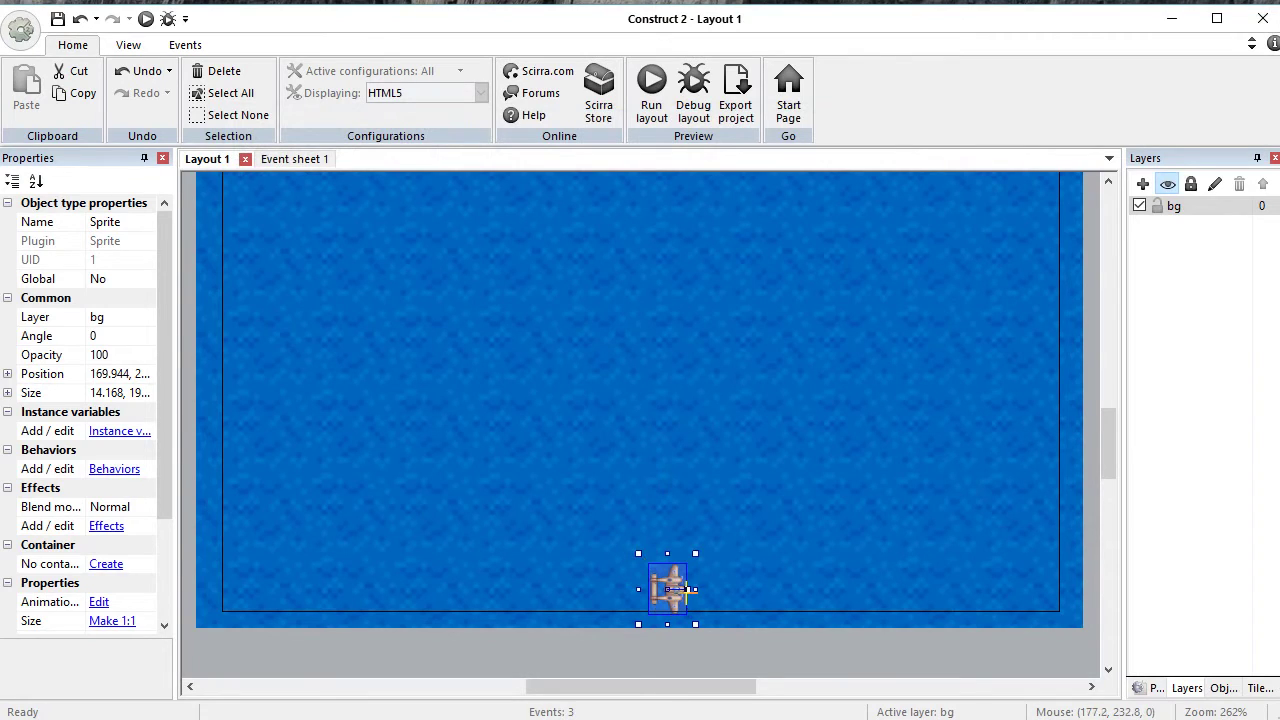
Step: Set the airplane sprite's angle to 270
left_click(118, 339)
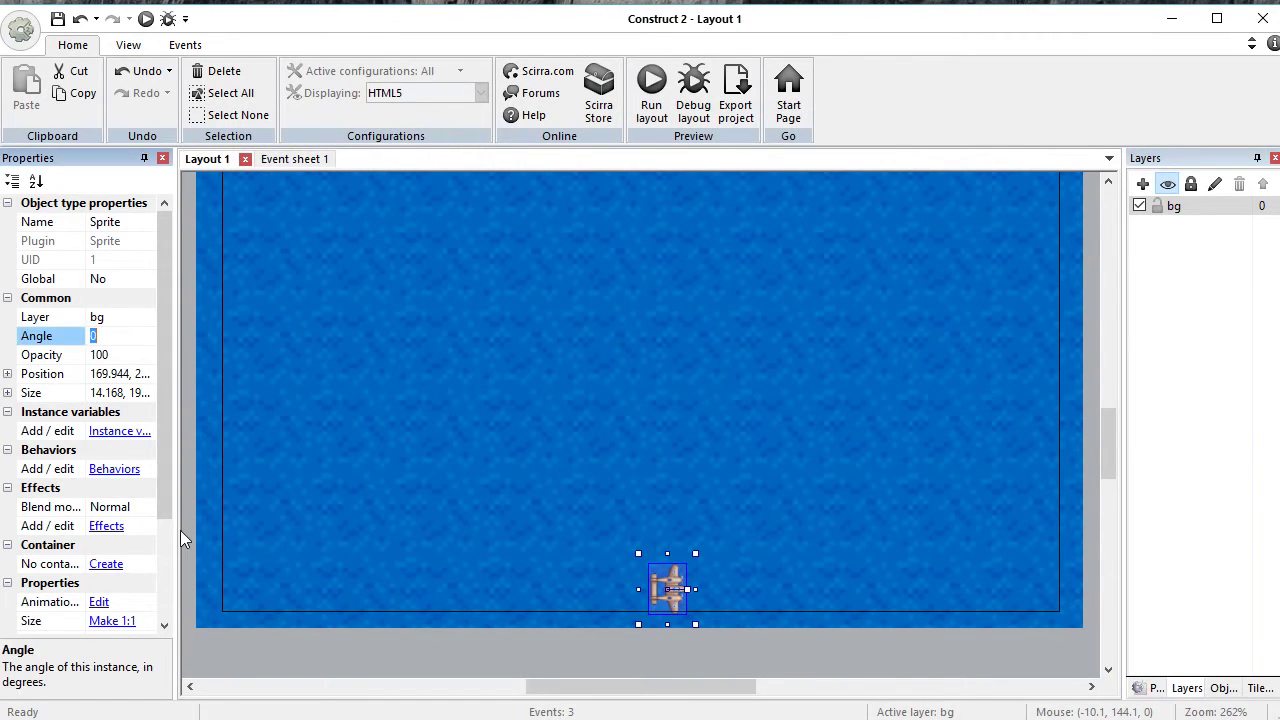
type("270")
key("Return")
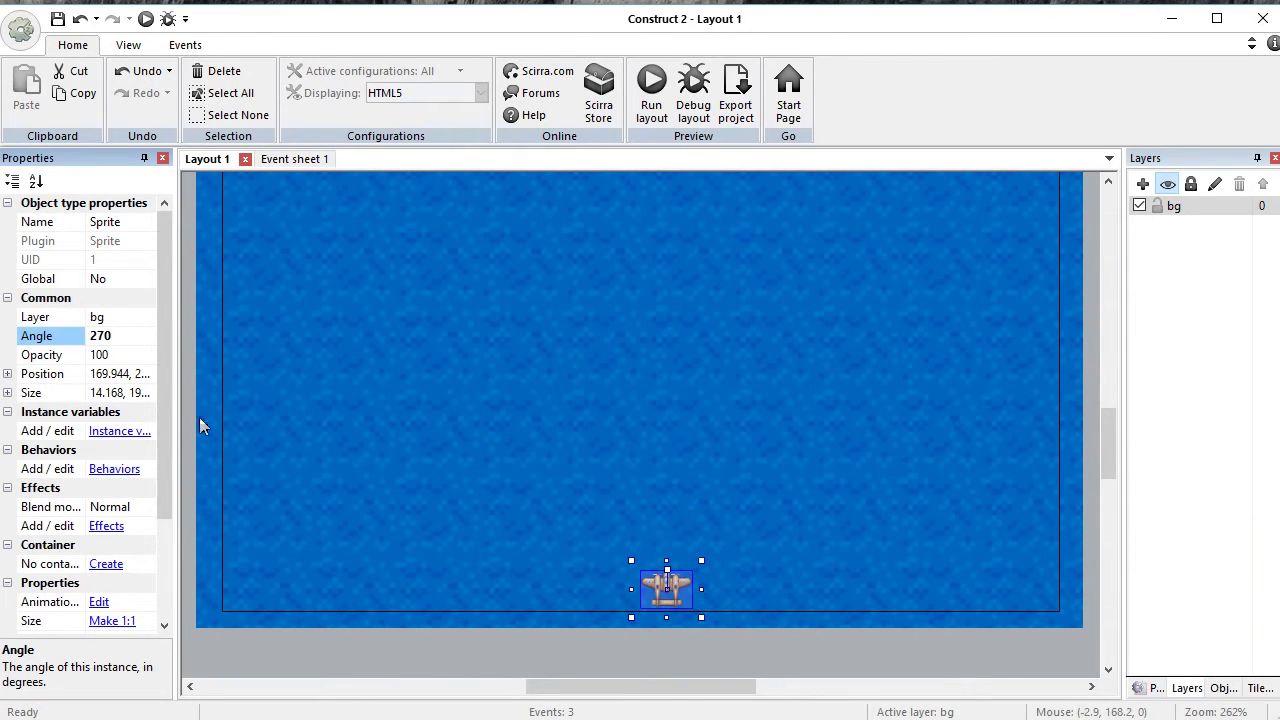
Step: Add the 8 Direction behavior to the airplane sprite and close the behaviors dialog
left_click(657, 588)
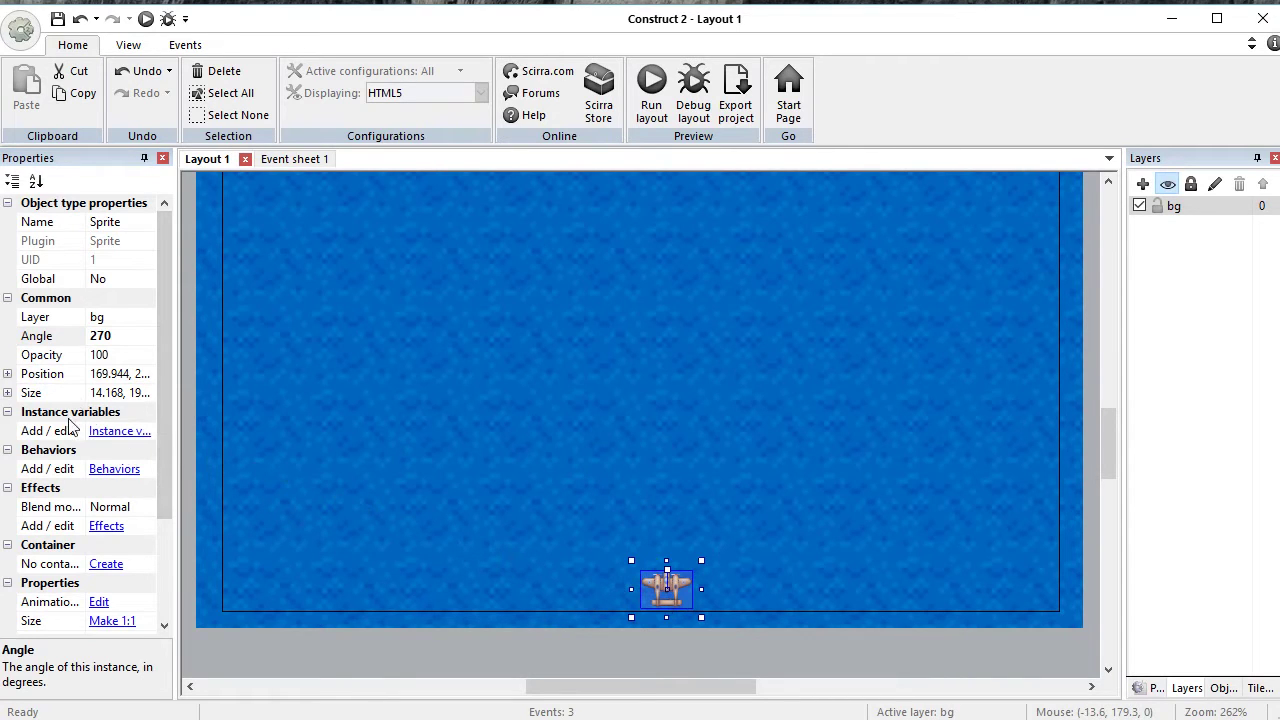
left_click(114, 470)
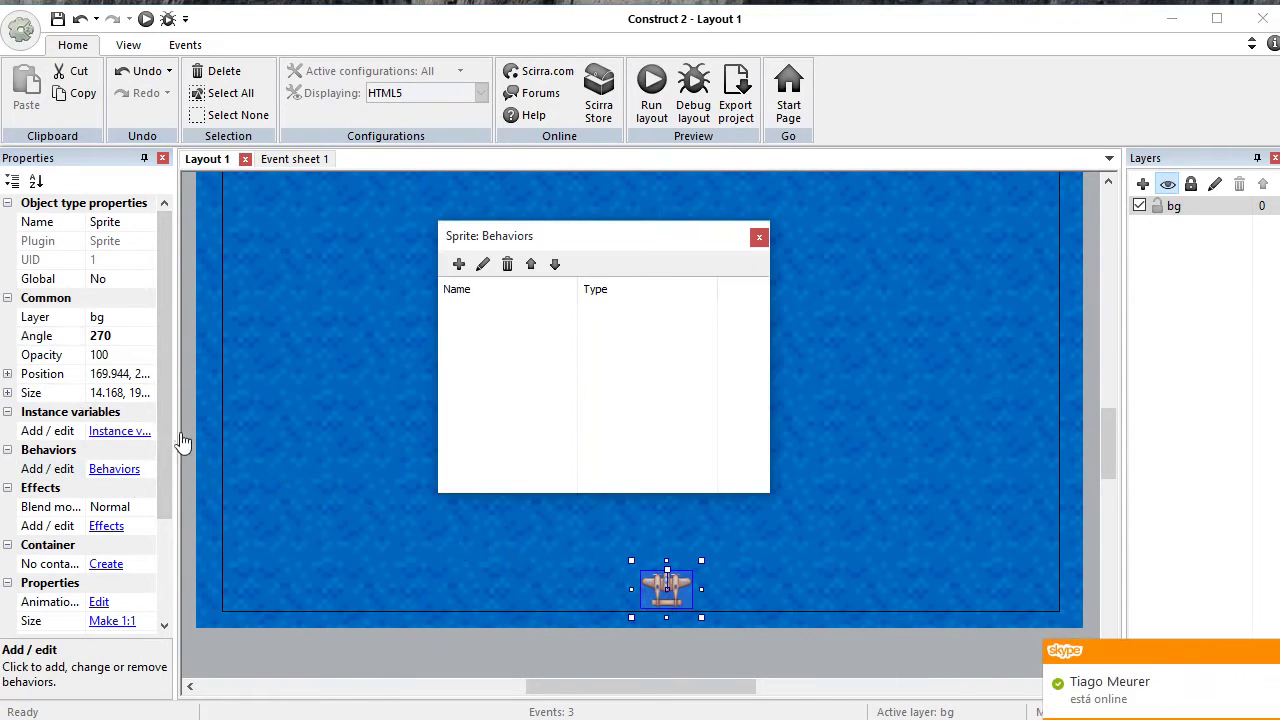
left_click(459, 264)
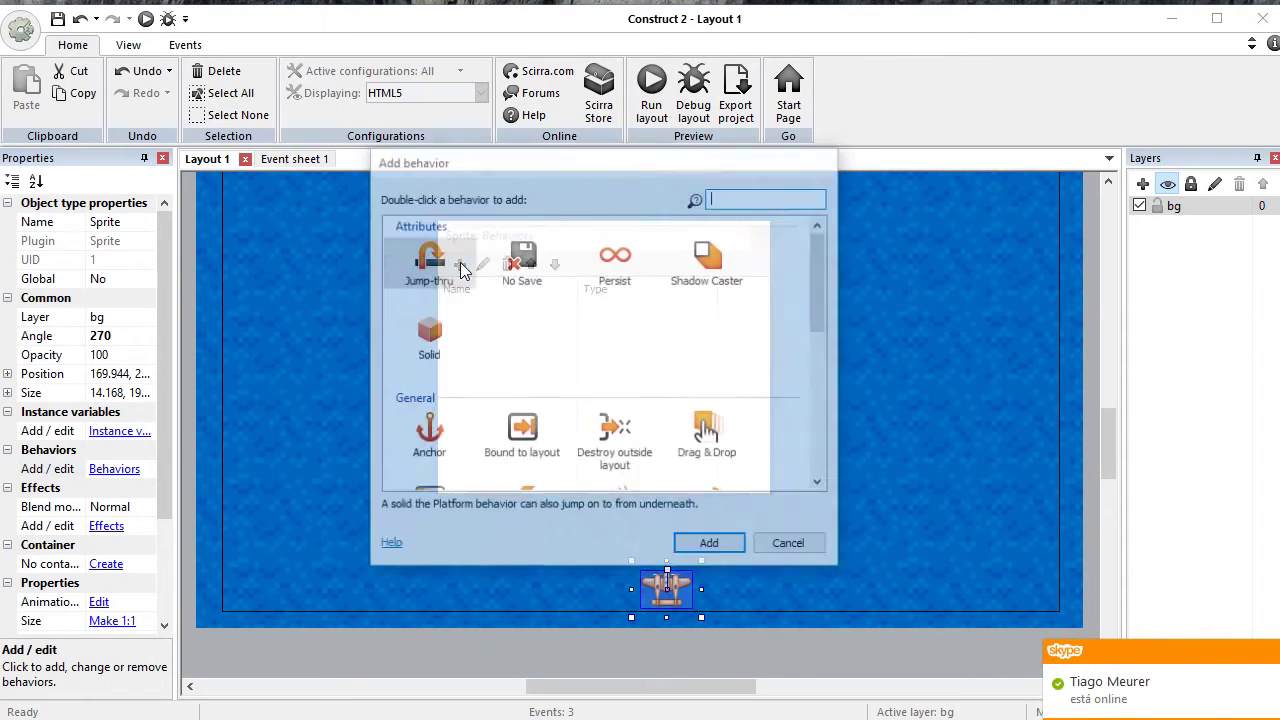
scroll(500, 415, "down", 5)
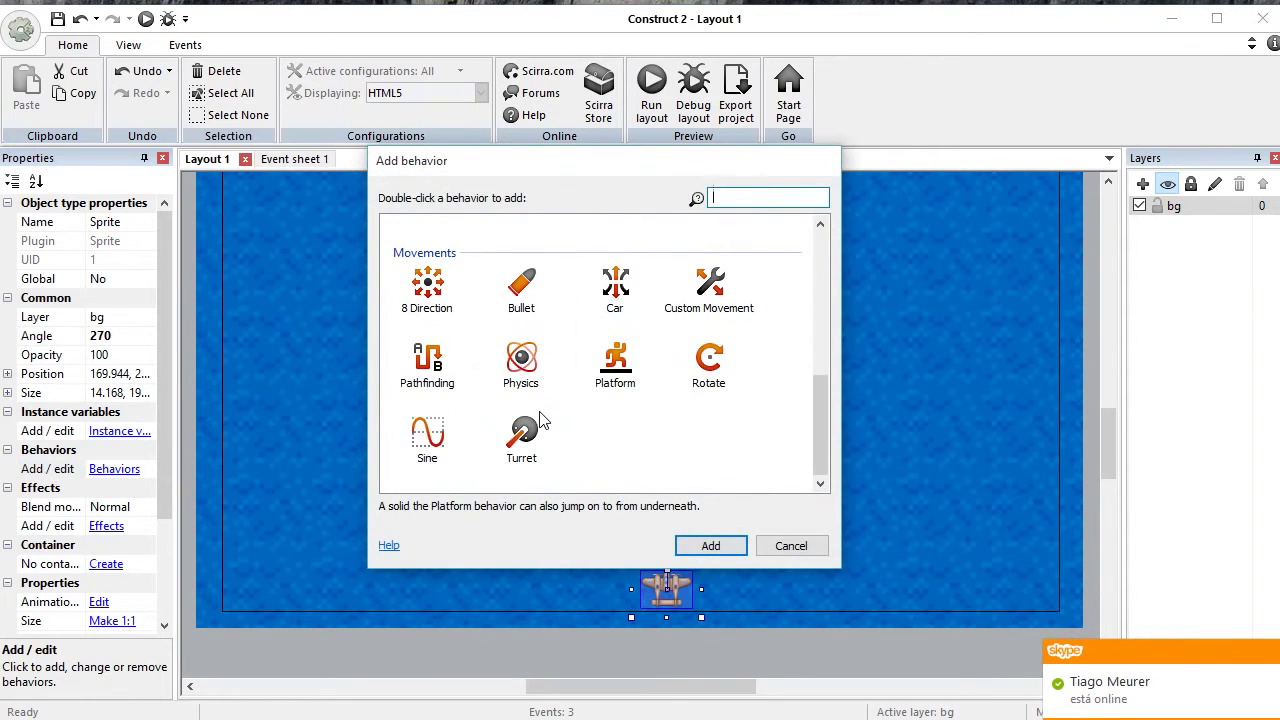
left_click(456, 305)
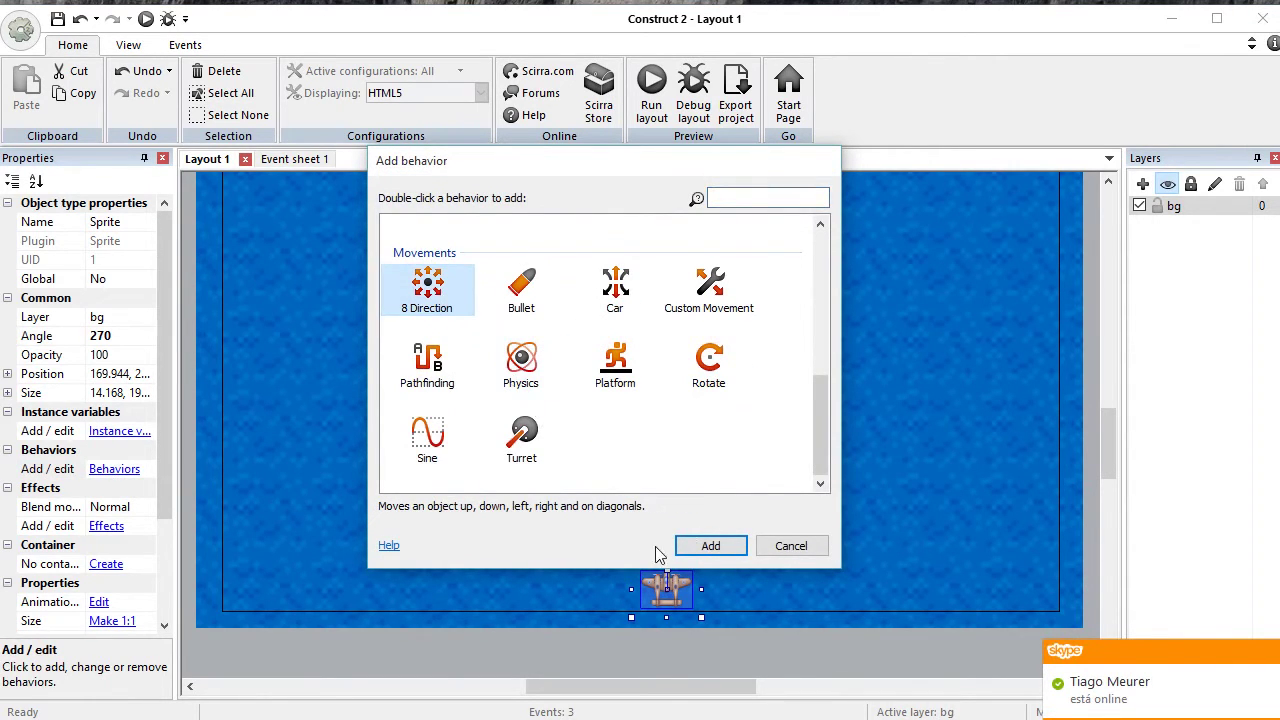
left_click(716, 543)
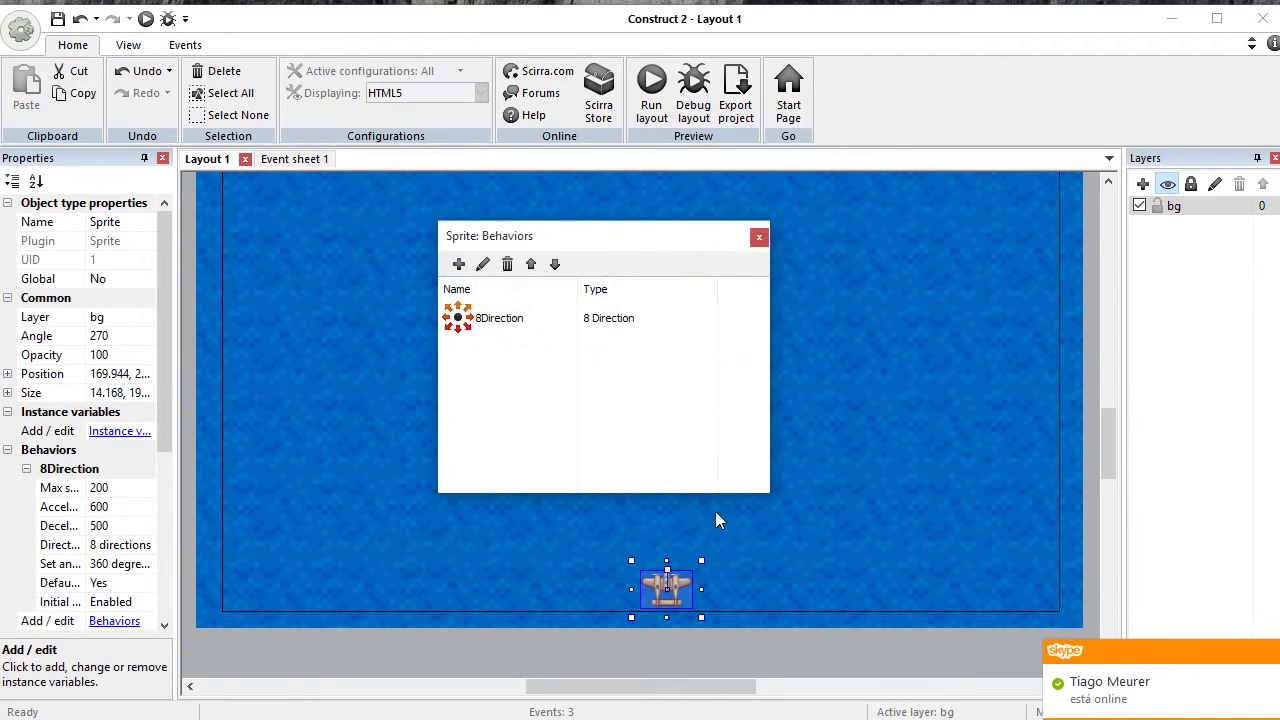
left_click(758, 241)
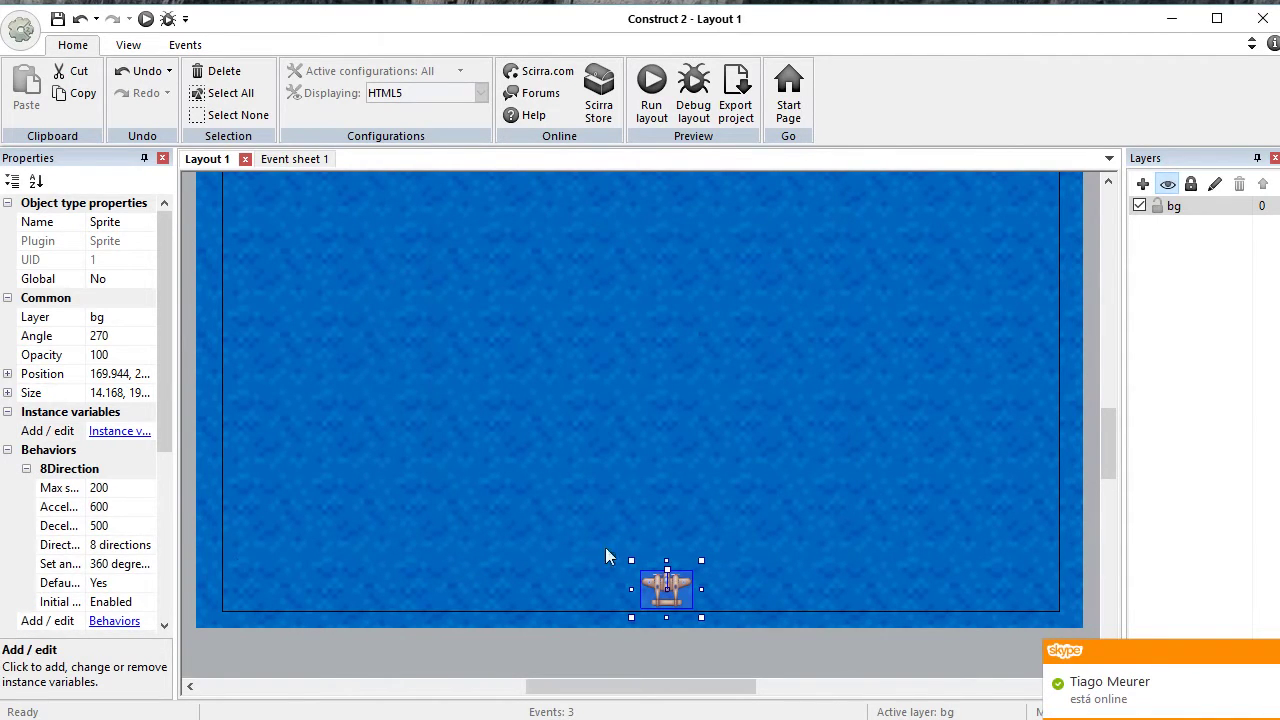
left_click_drag(163, 328, 170, 398)
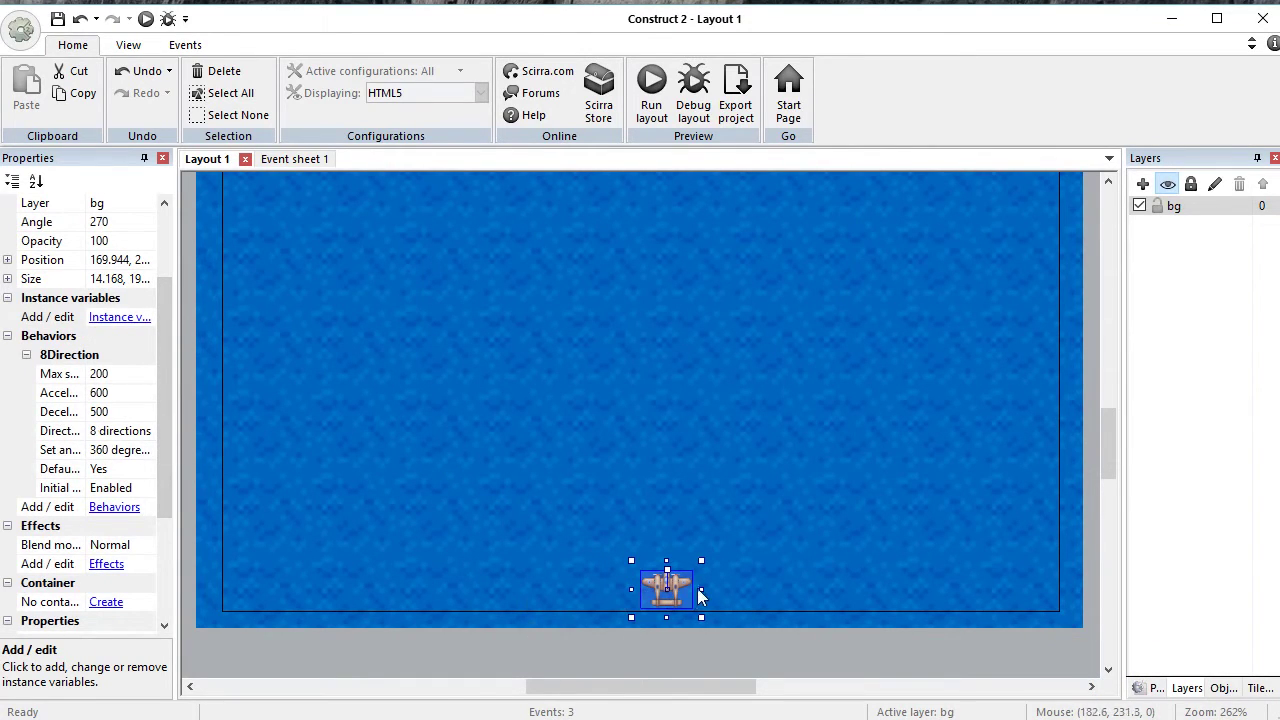
left_click(295, 159)
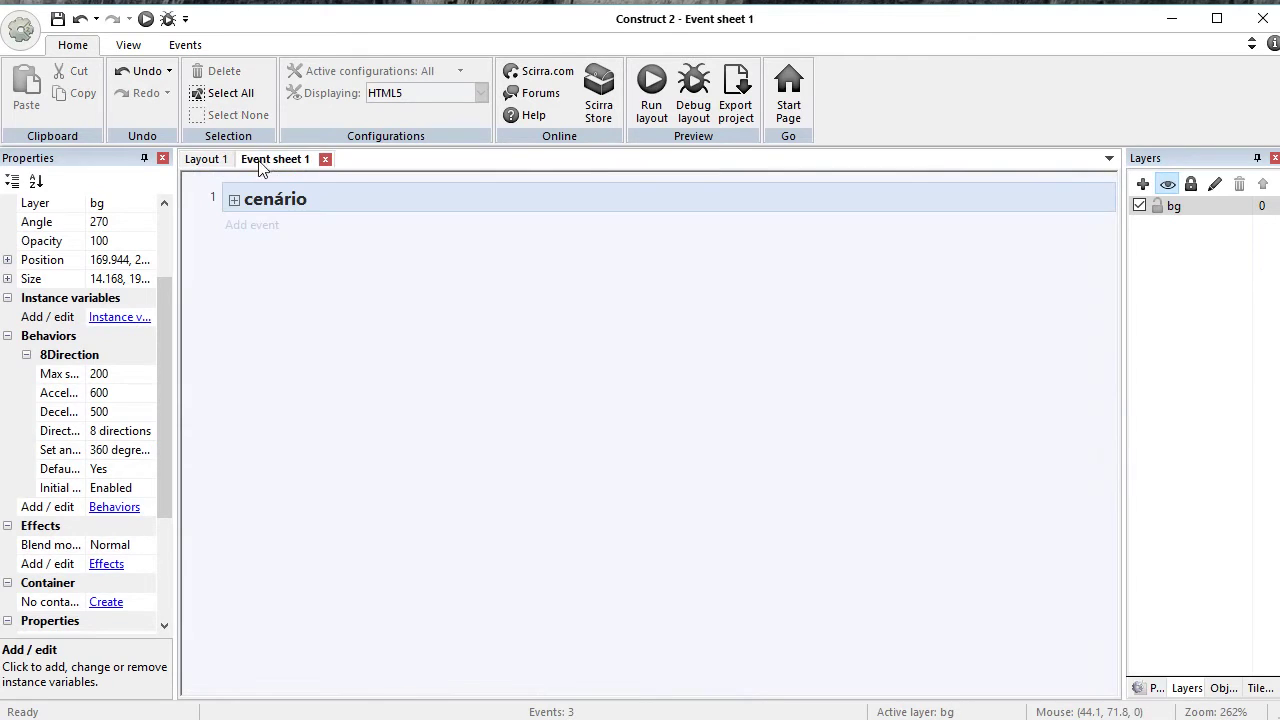
left_click(206, 160)
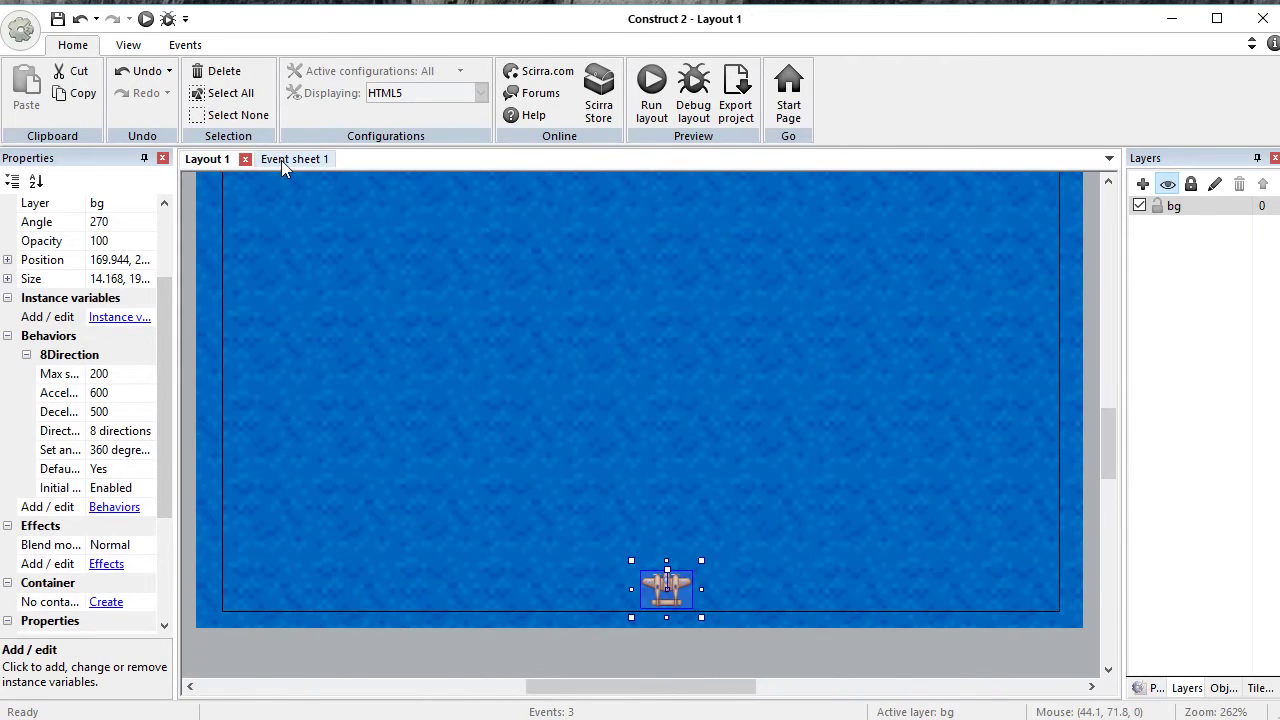
Step: Insert a new Sprite object just outside the layout's lower edge, at about 57, 253
right_click(314, 655)
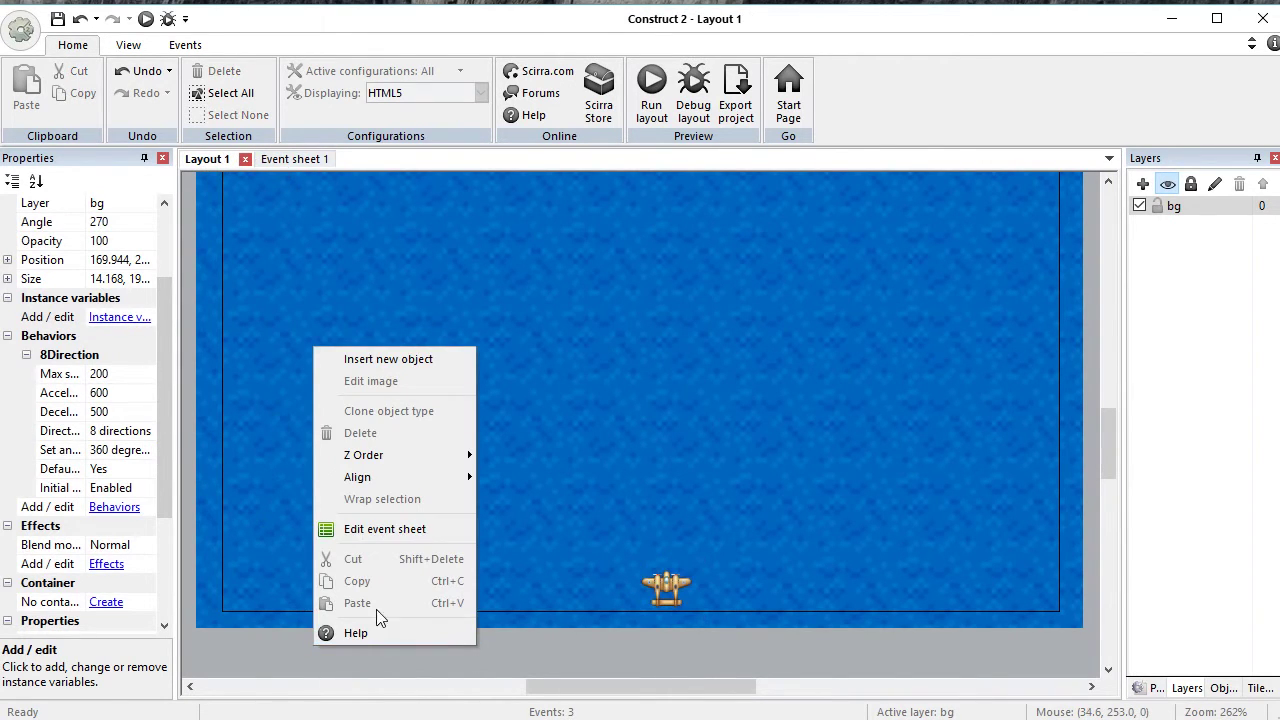
left_click(416, 362)
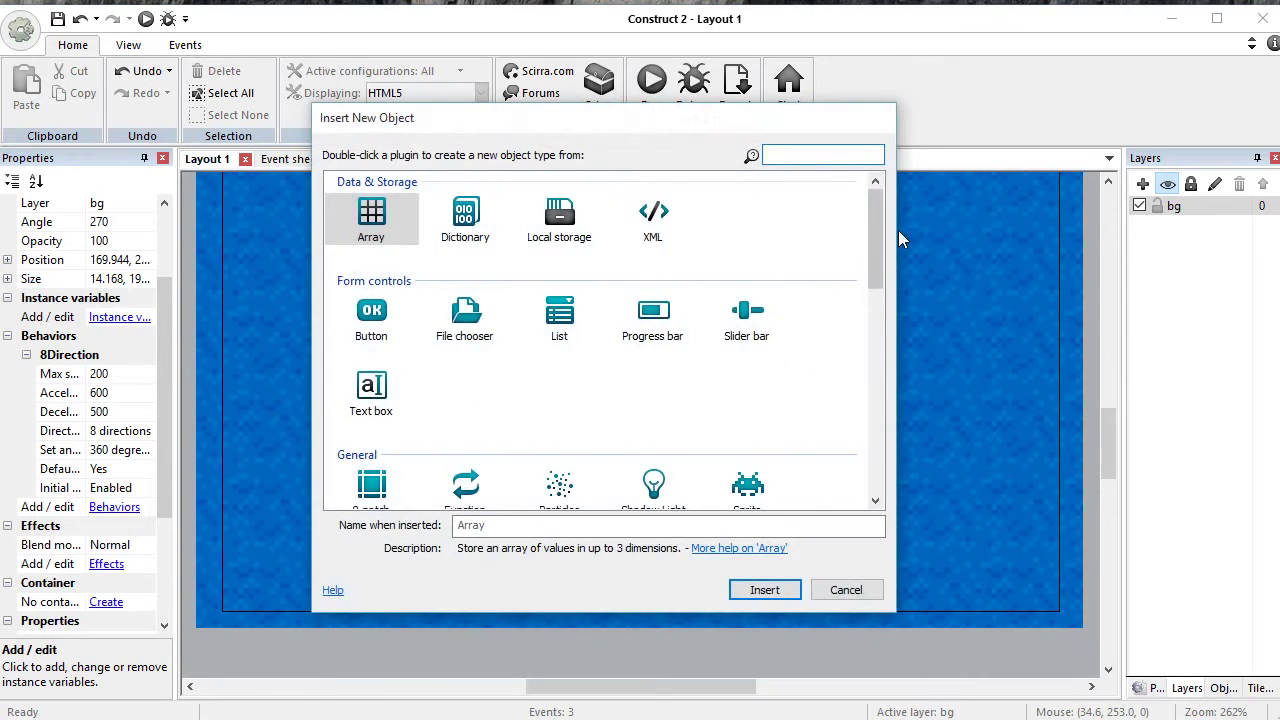
scroll(871, 251, "down", 2)
left_click(757, 390)
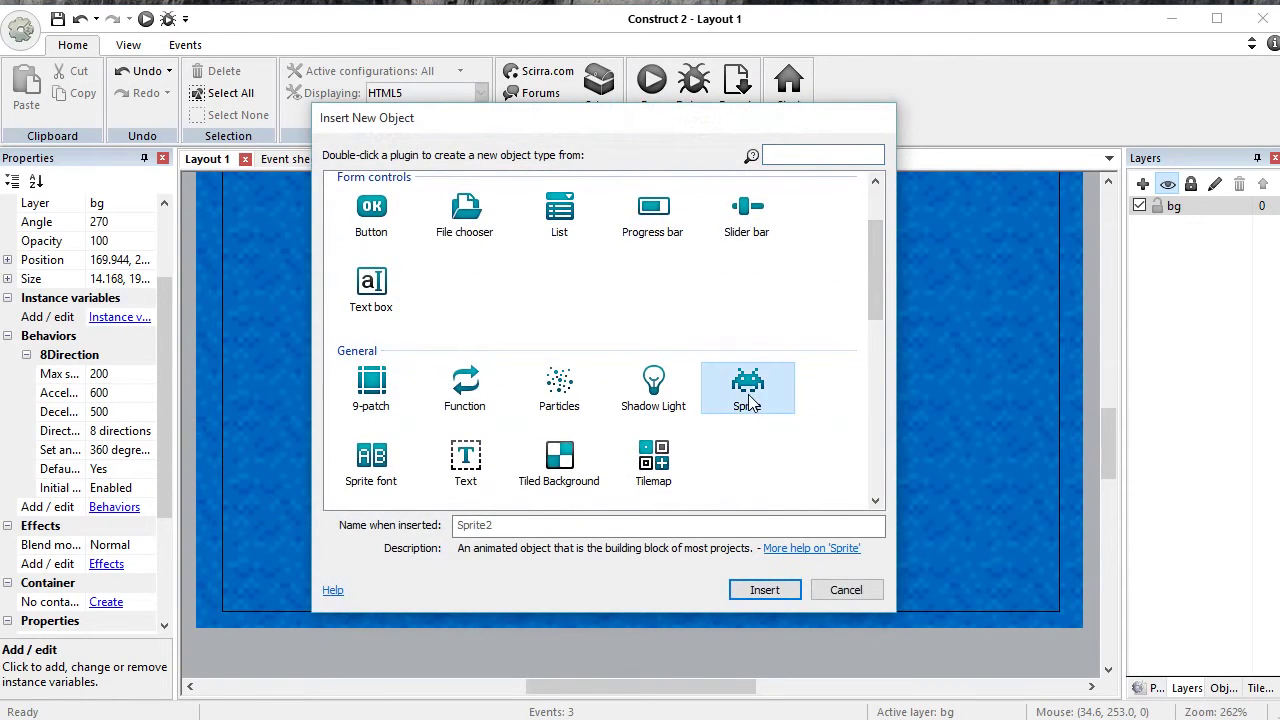
left_click(752, 595)
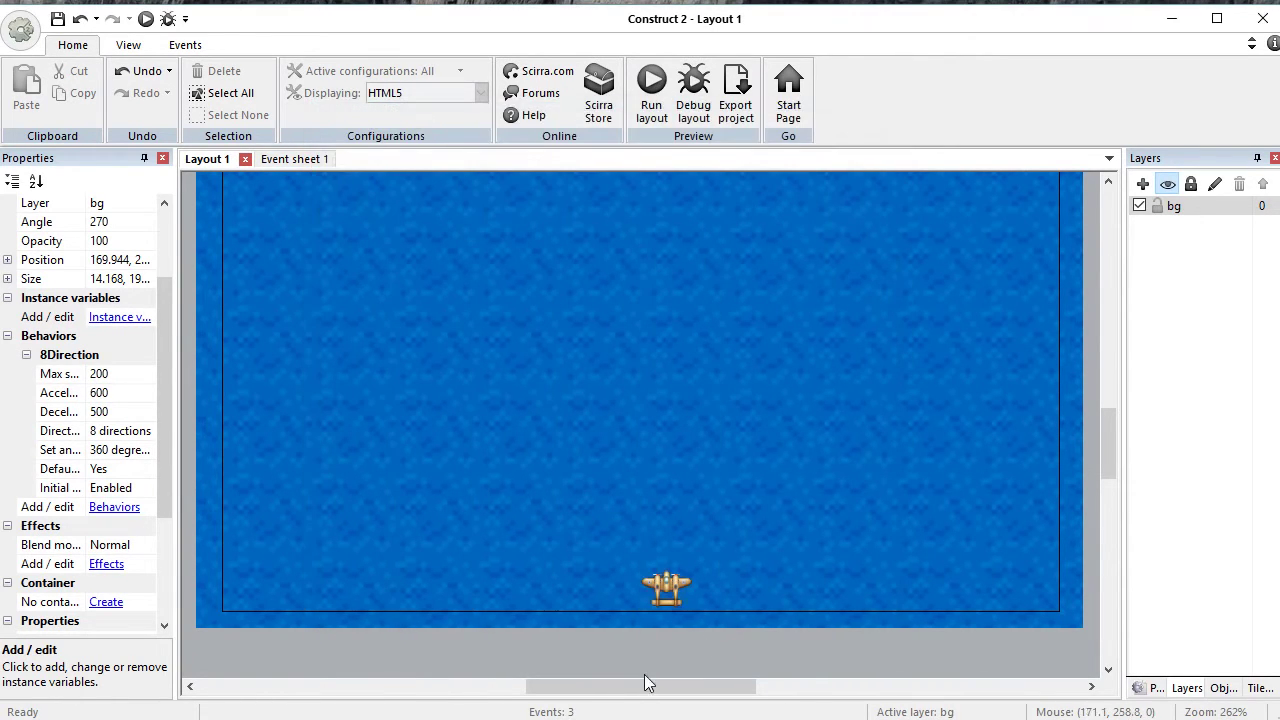
left_click(375, 648)
Step: Load tiro1.fw.png as the new sprite's image, set its Default animation speed to 0 and close the image editor
left_click(250, 145)
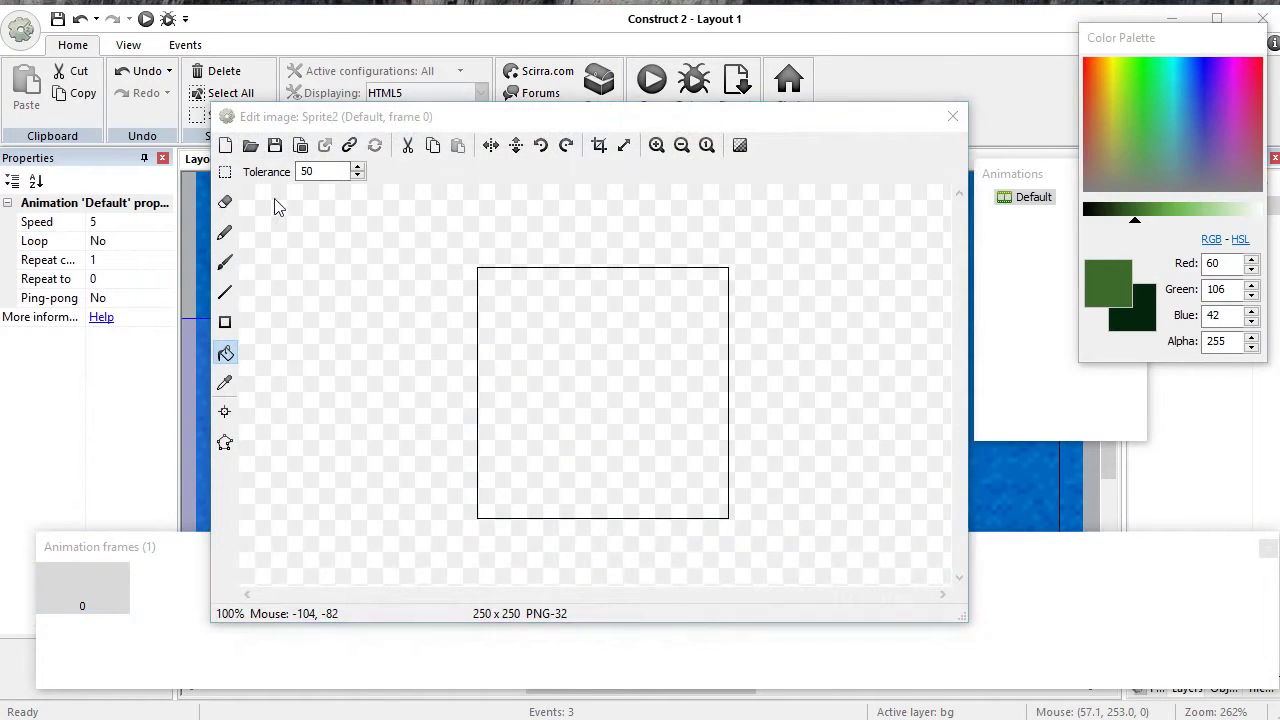
left_click(1107, 598)
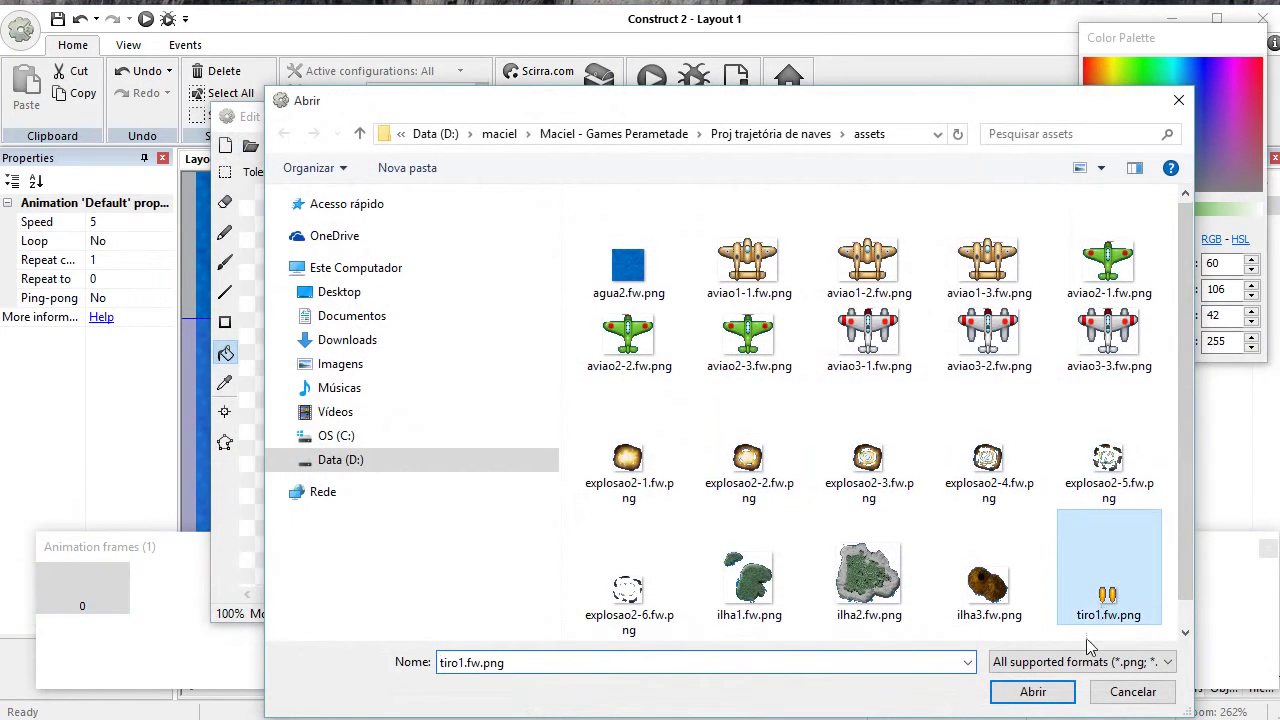
left_click(1028, 692)
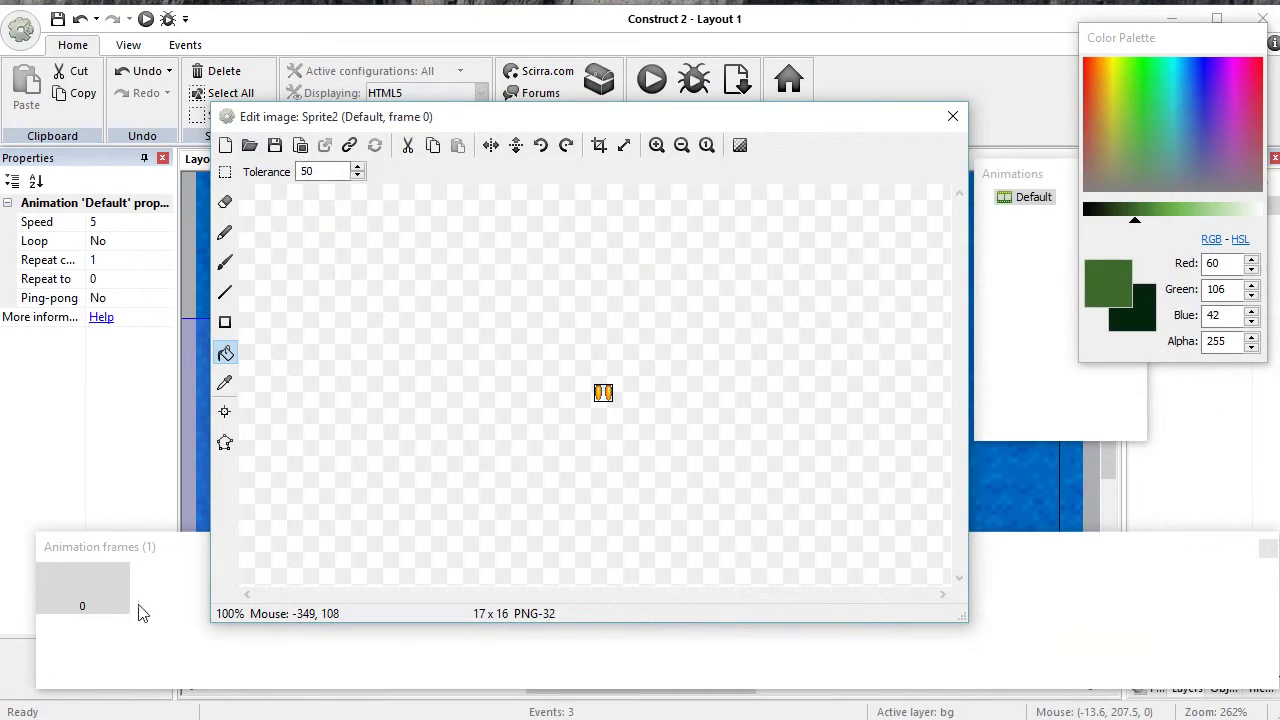
left_click(131, 222)
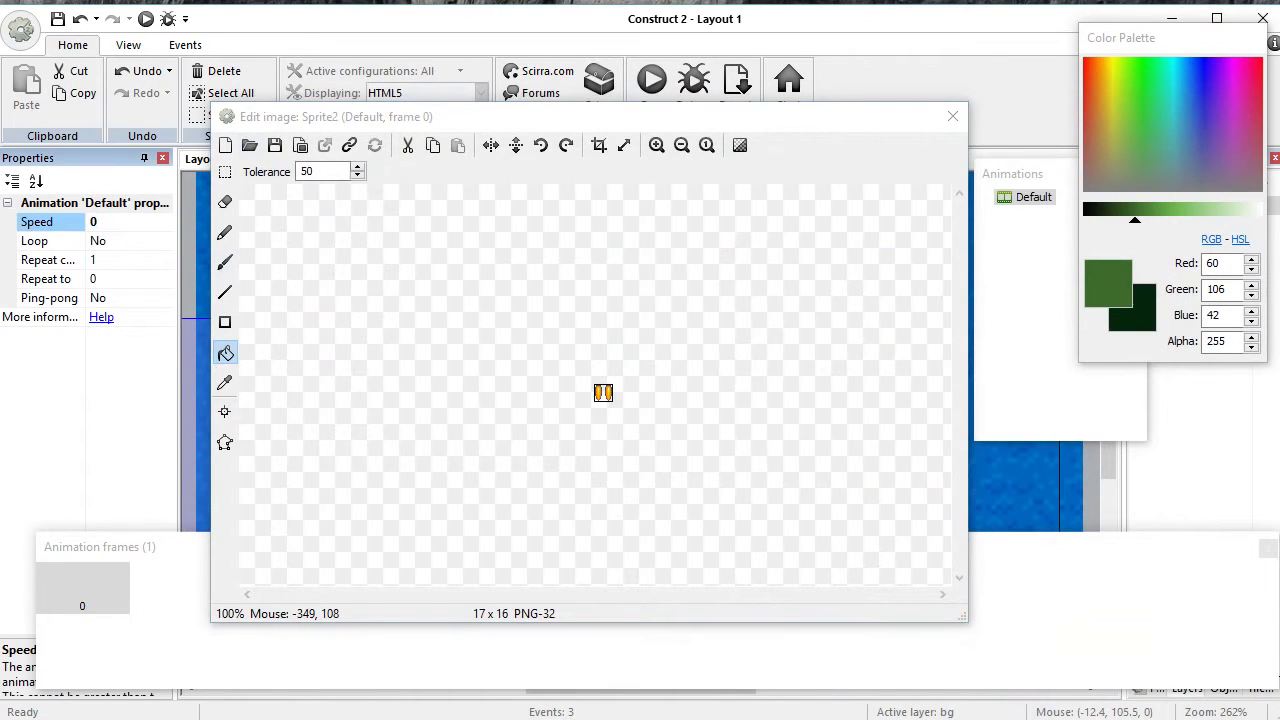
left_click(952, 117)
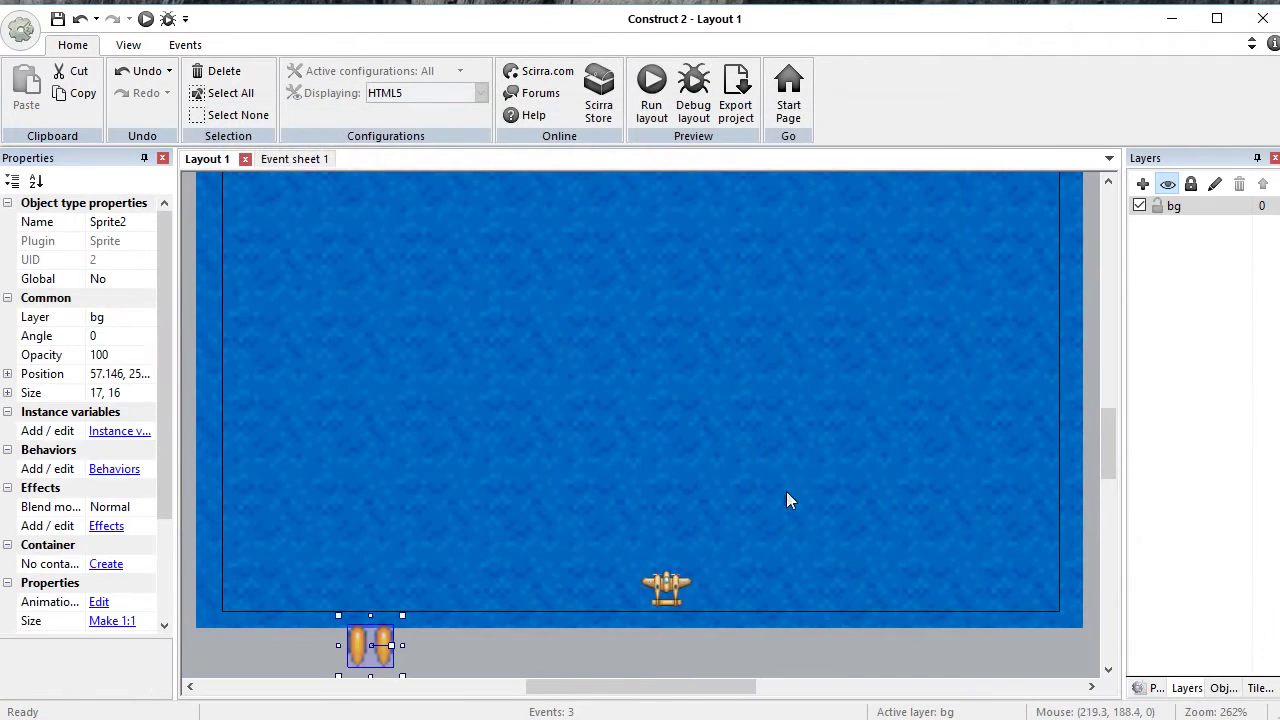
scroll(380, 635, "down", 1)
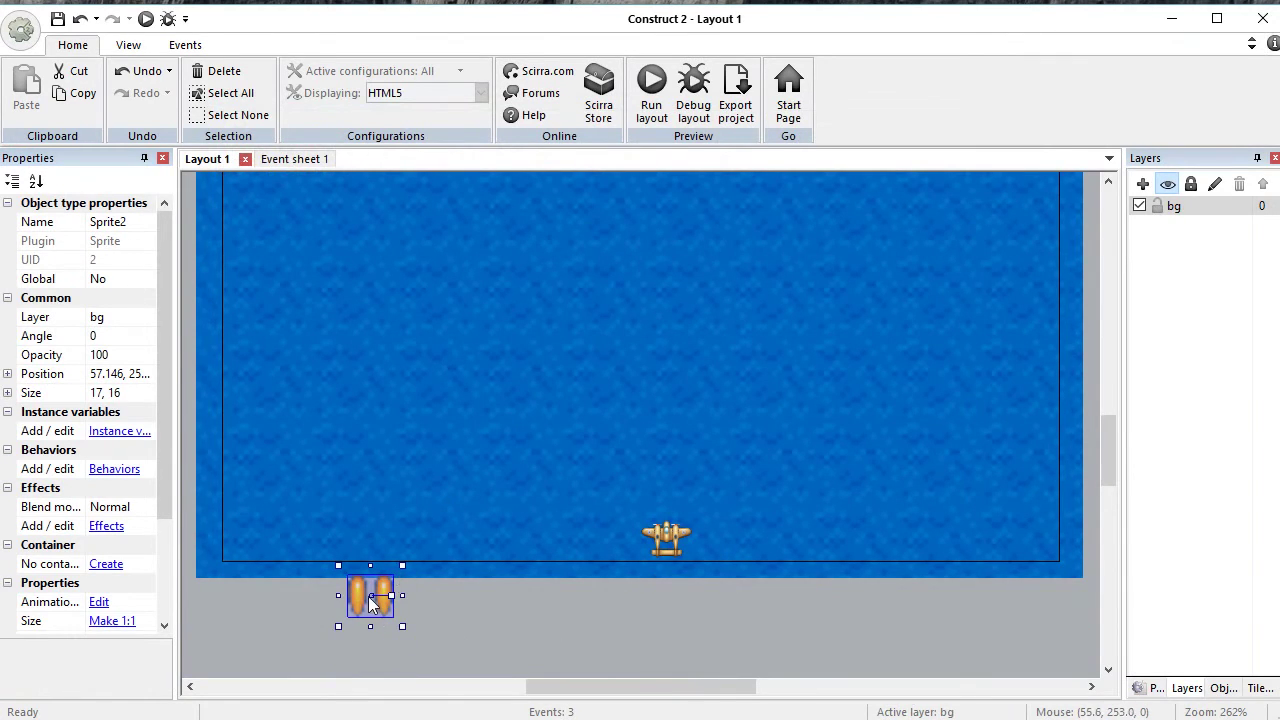
Step: Rotate the bullet sprite's image 90° clockwise, close the image editor and shrink the sprite to about 4.9 × 5.2
double_click(369, 598)
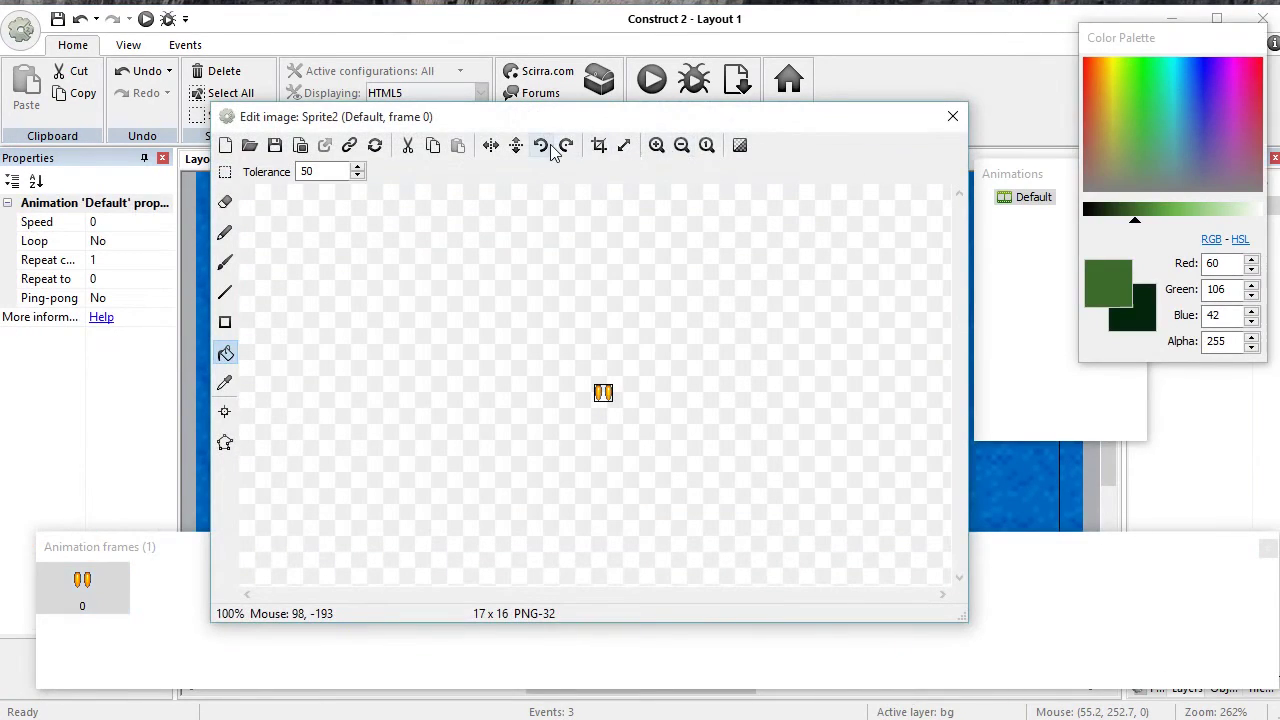
left_click(566, 145)
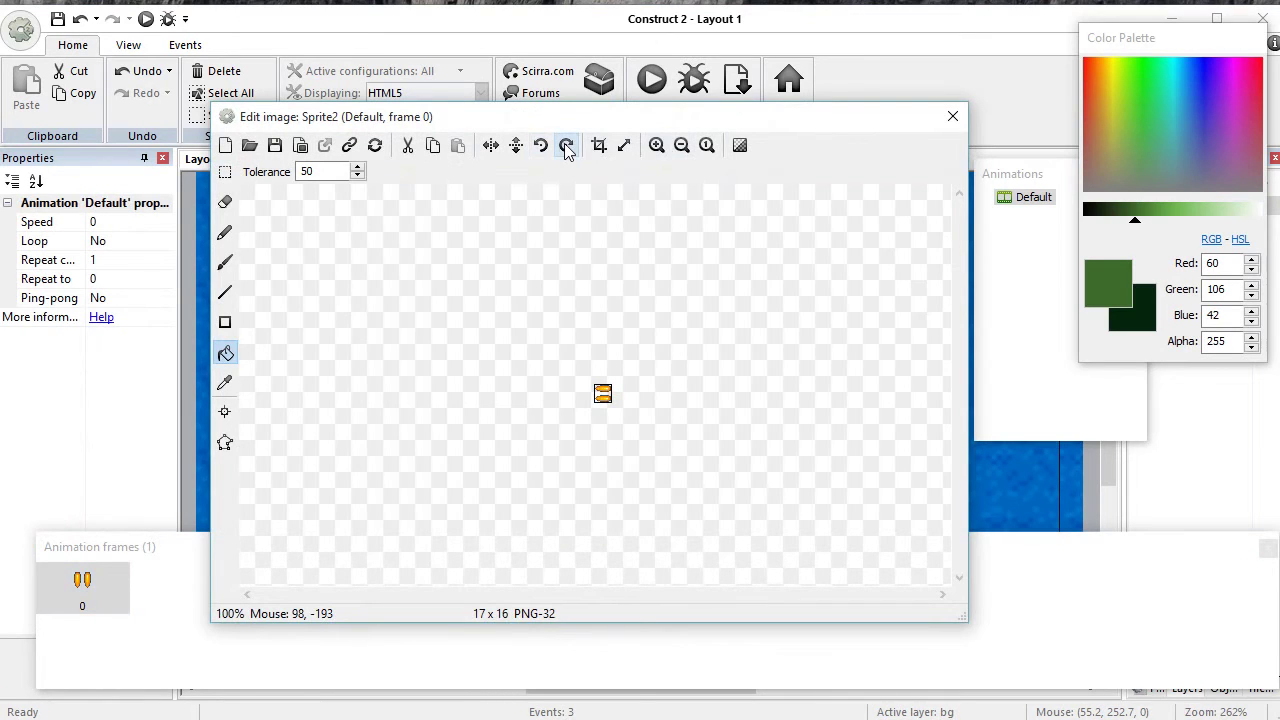
left_click(956, 117)
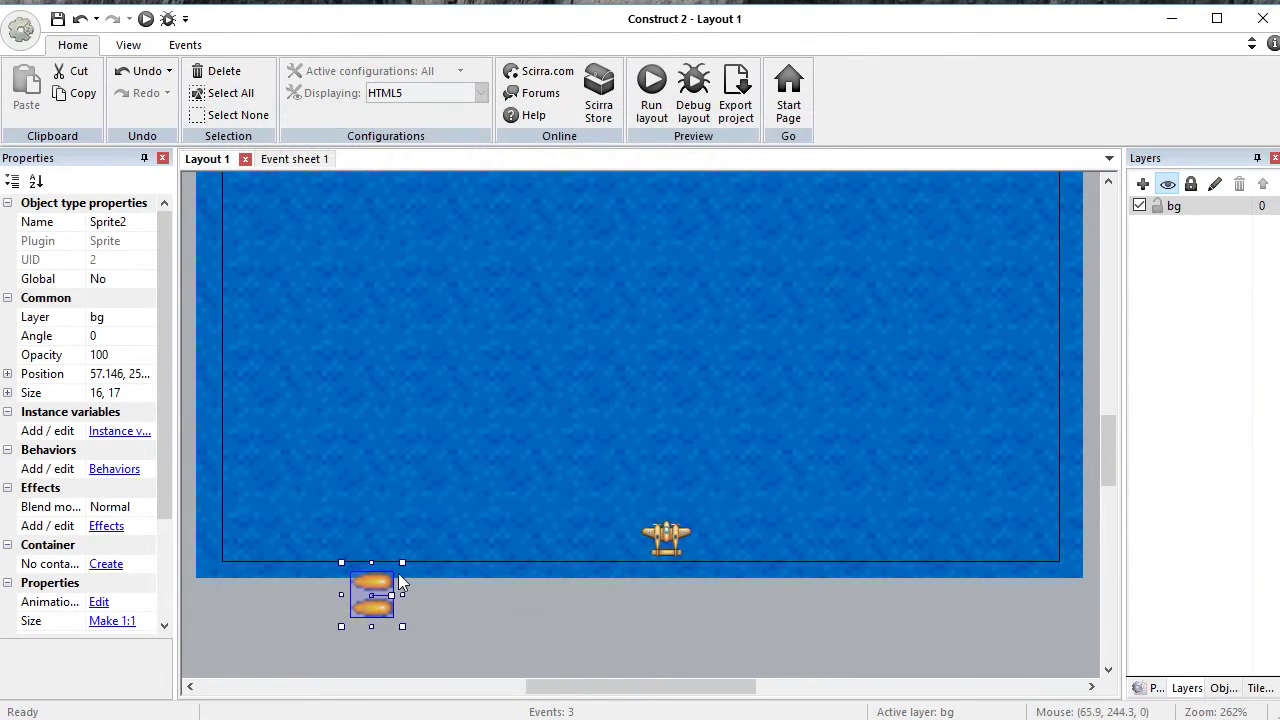
left_click_drag(403, 563, 373, 591)
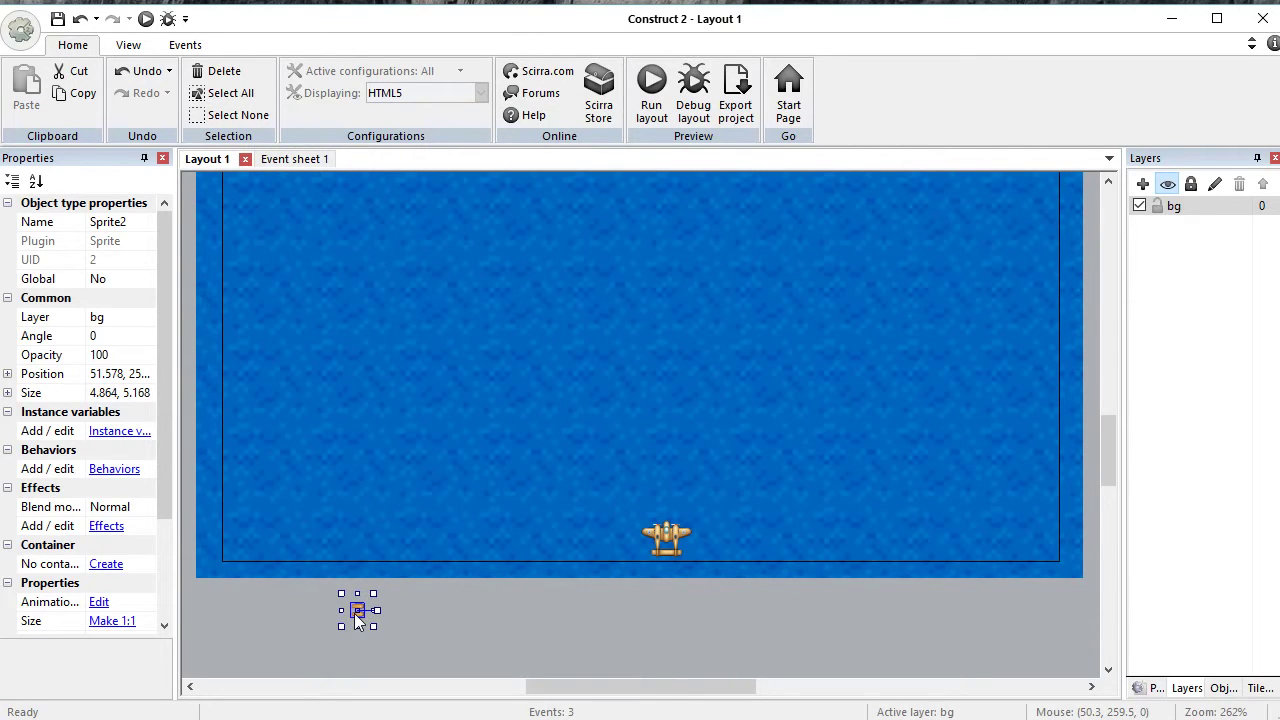
Step: Add the Bullet behavior to the bullet sprite and close the behaviors dialog
left_click(130, 469)
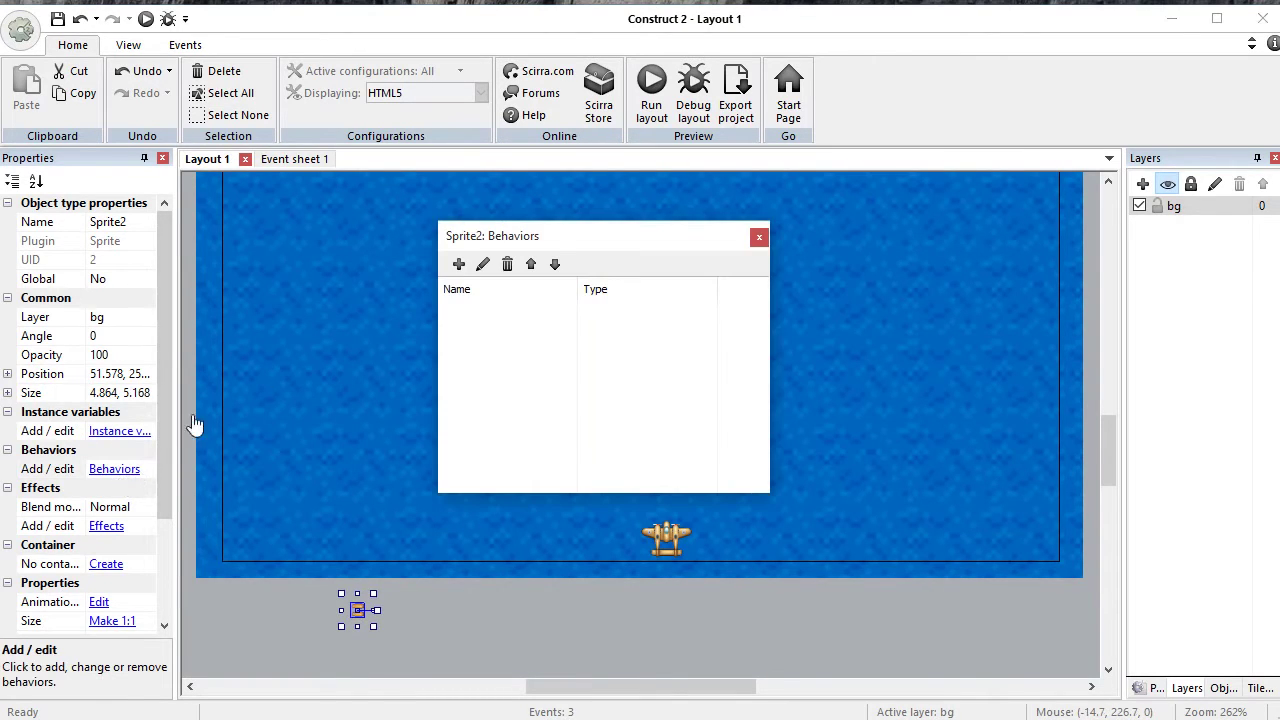
left_click(458, 264)
scroll(640, 290, "down", 5)
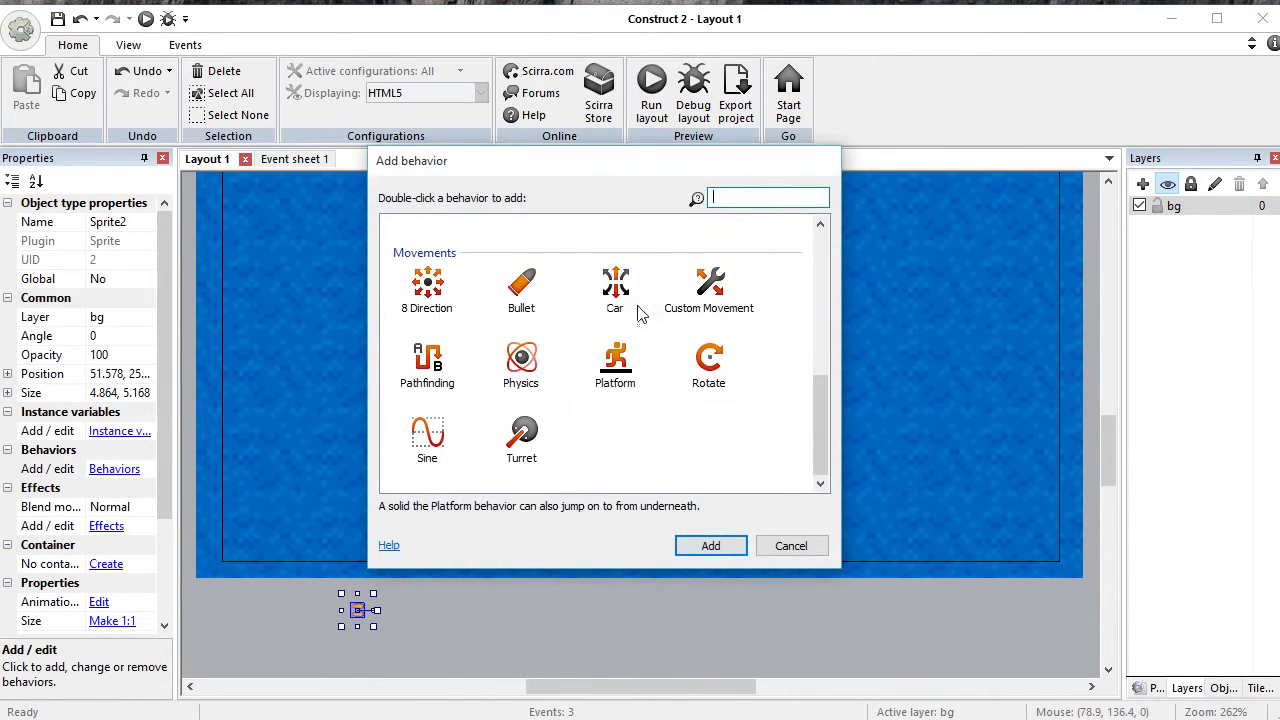
left_click(528, 285)
left_click(710, 545)
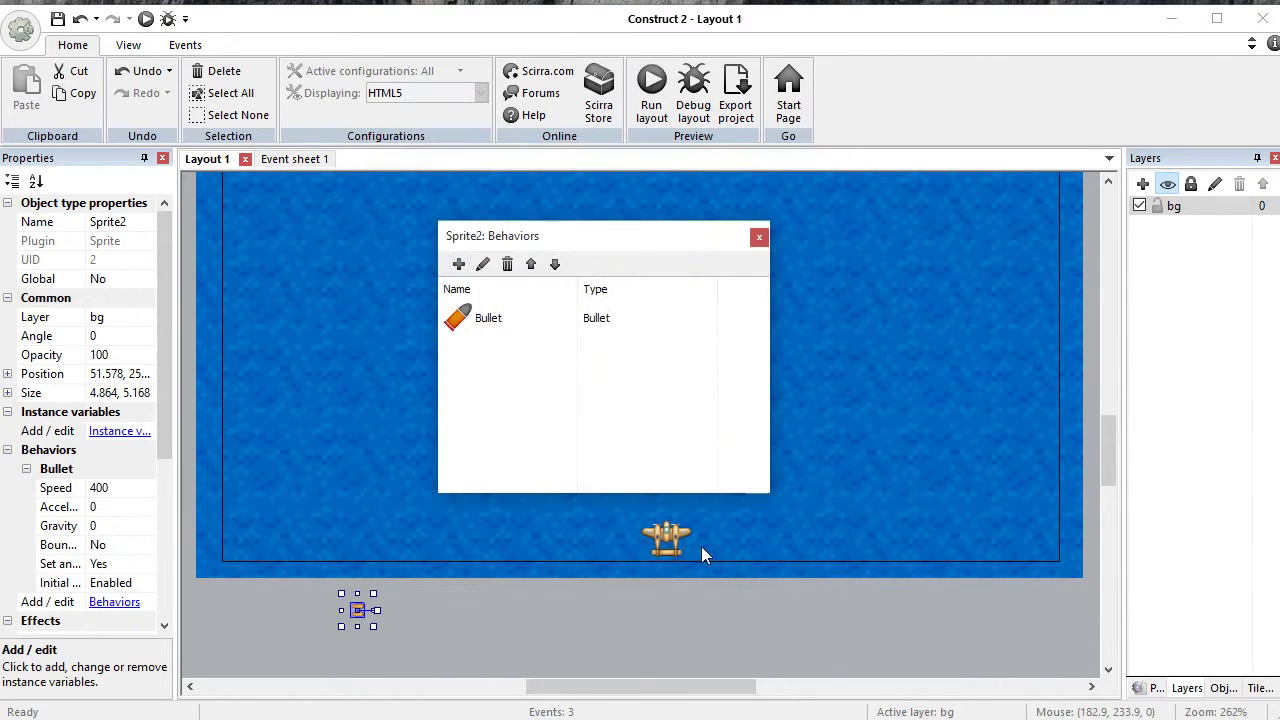
left_click(759, 236)
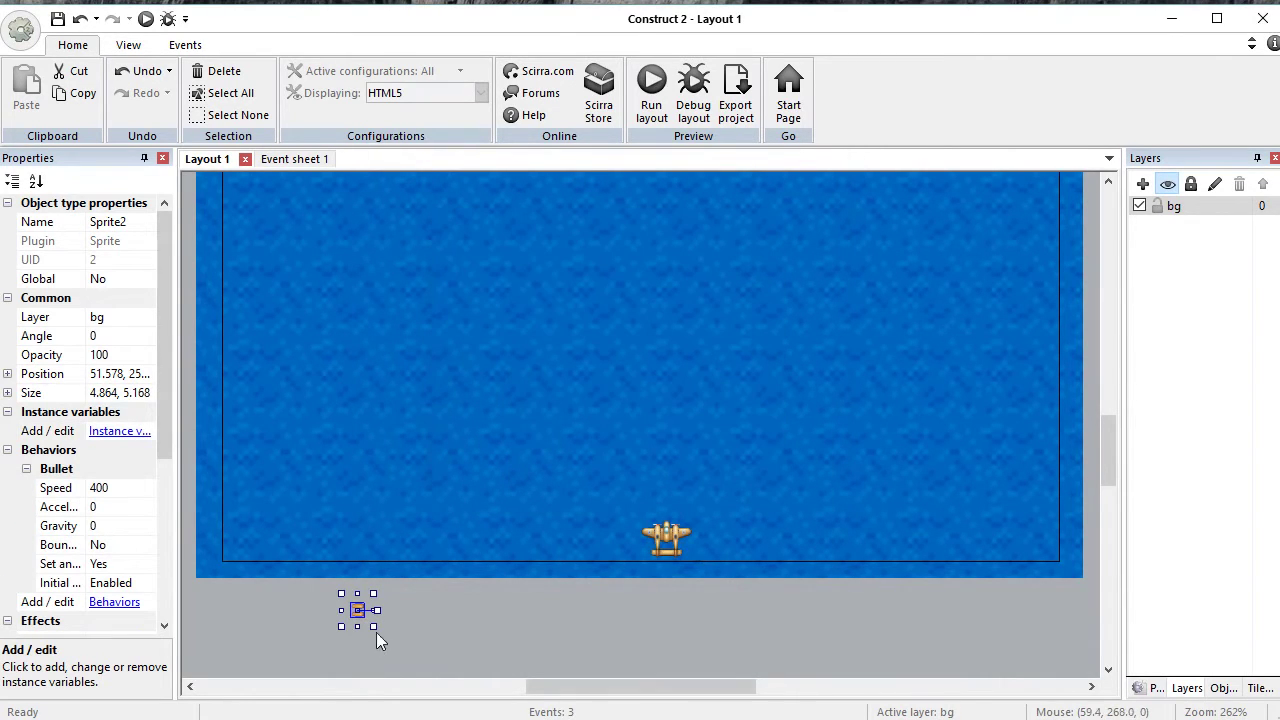
left_click(725, 557)
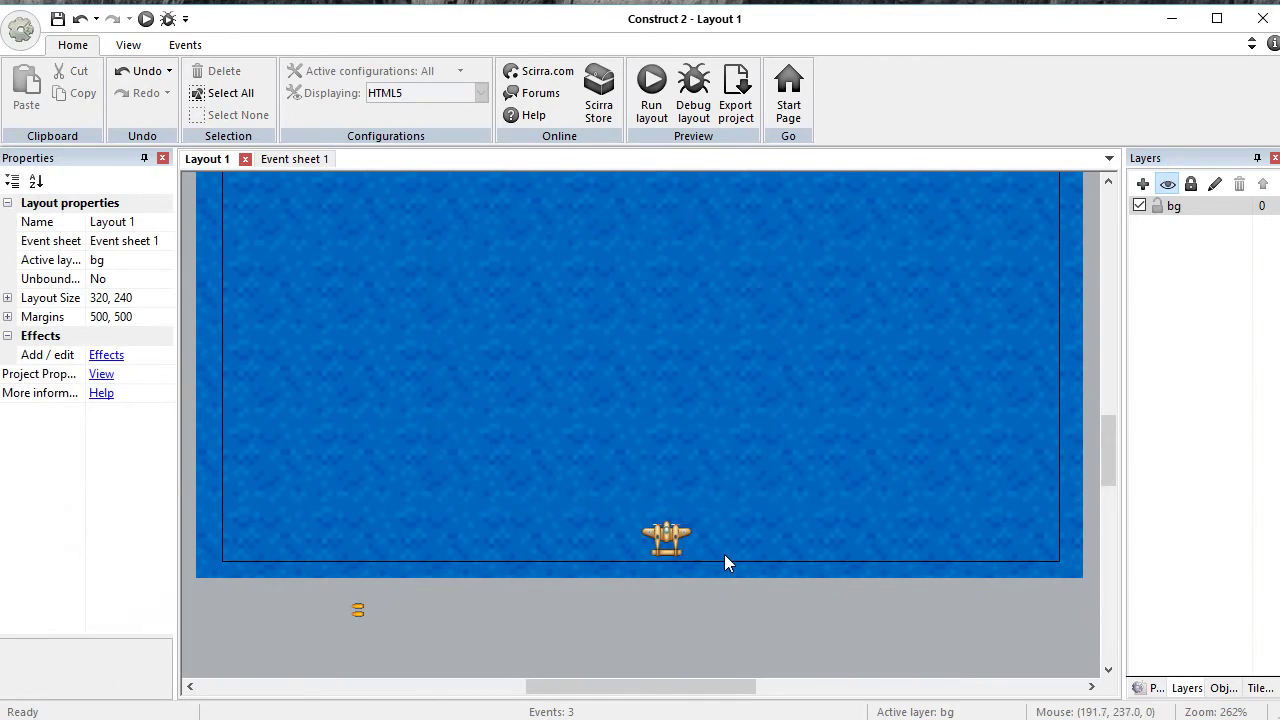
Step: Insert a Touch input object into the project
left_click(682, 535)
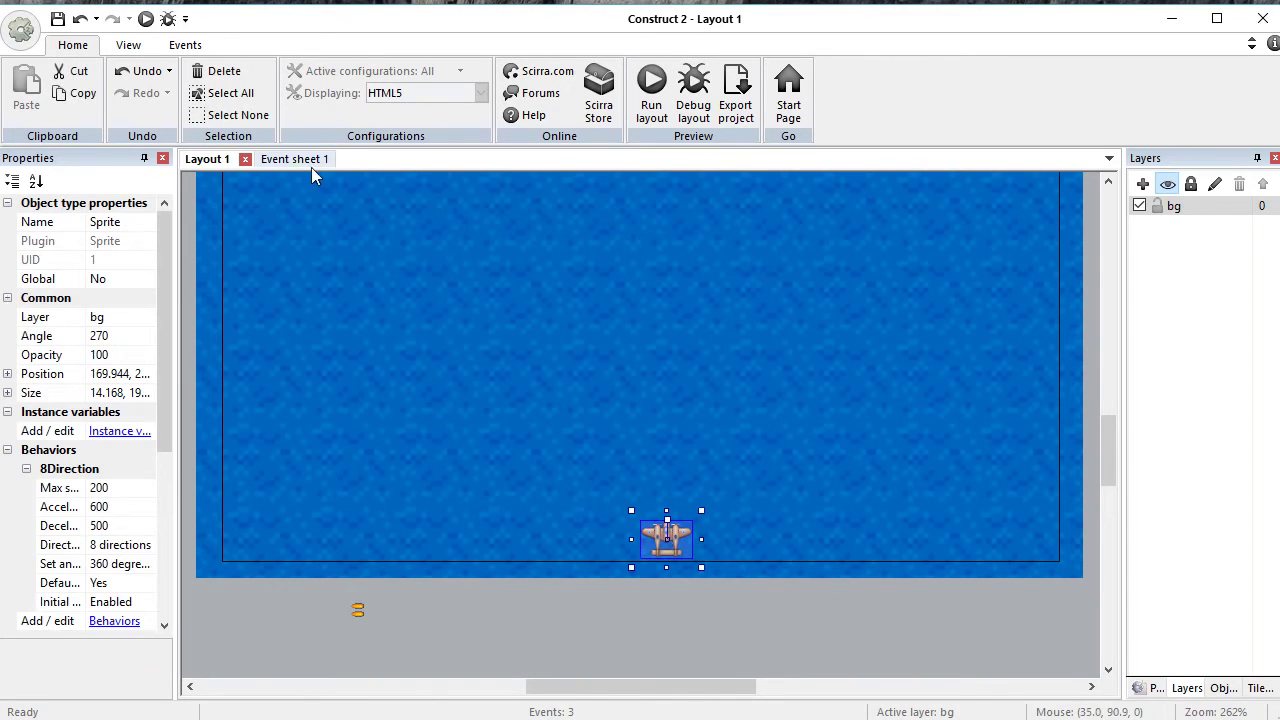
right_click(475, 632)
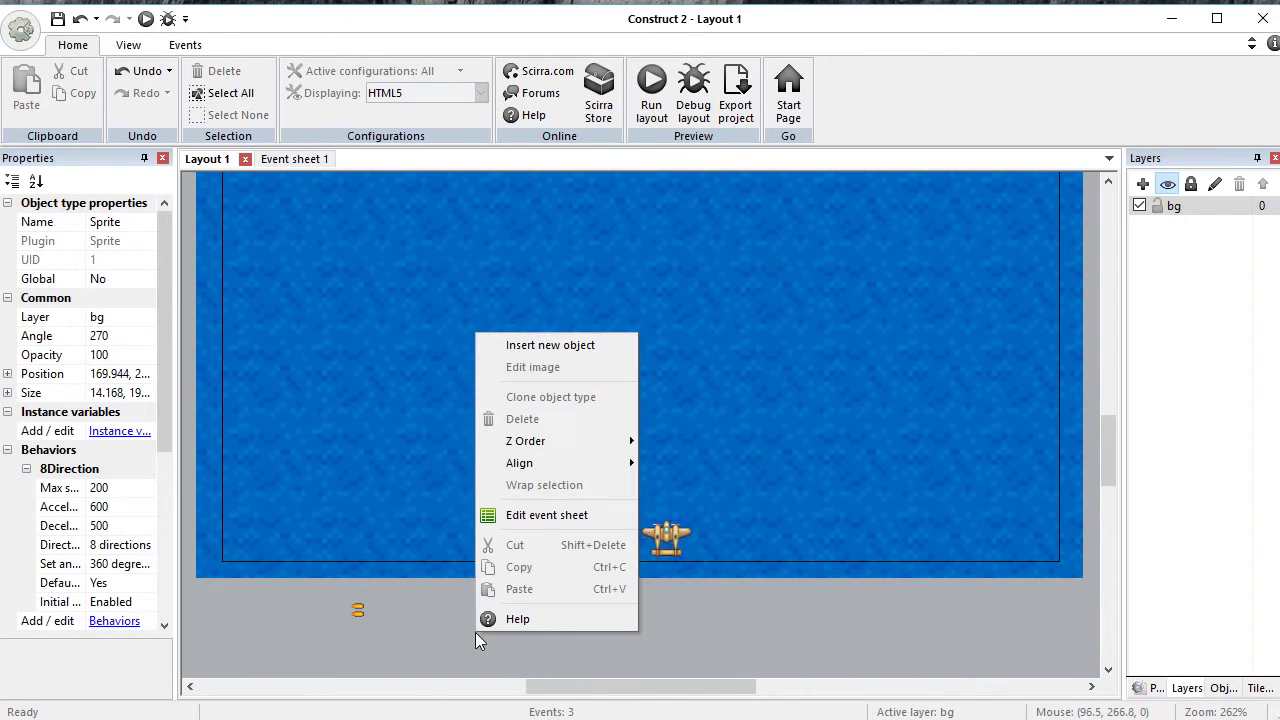
left_click(541, 351)
left_click_drag(875, 253, 874, 365)
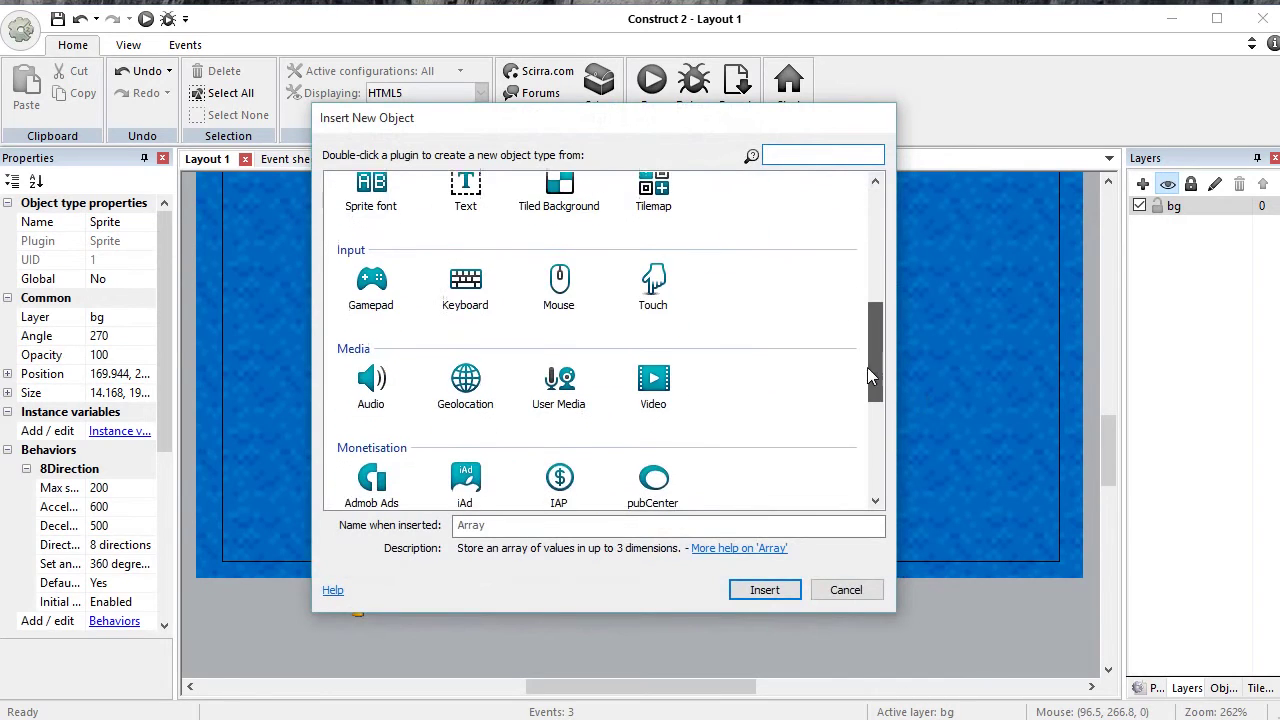
left_click(651, 288)
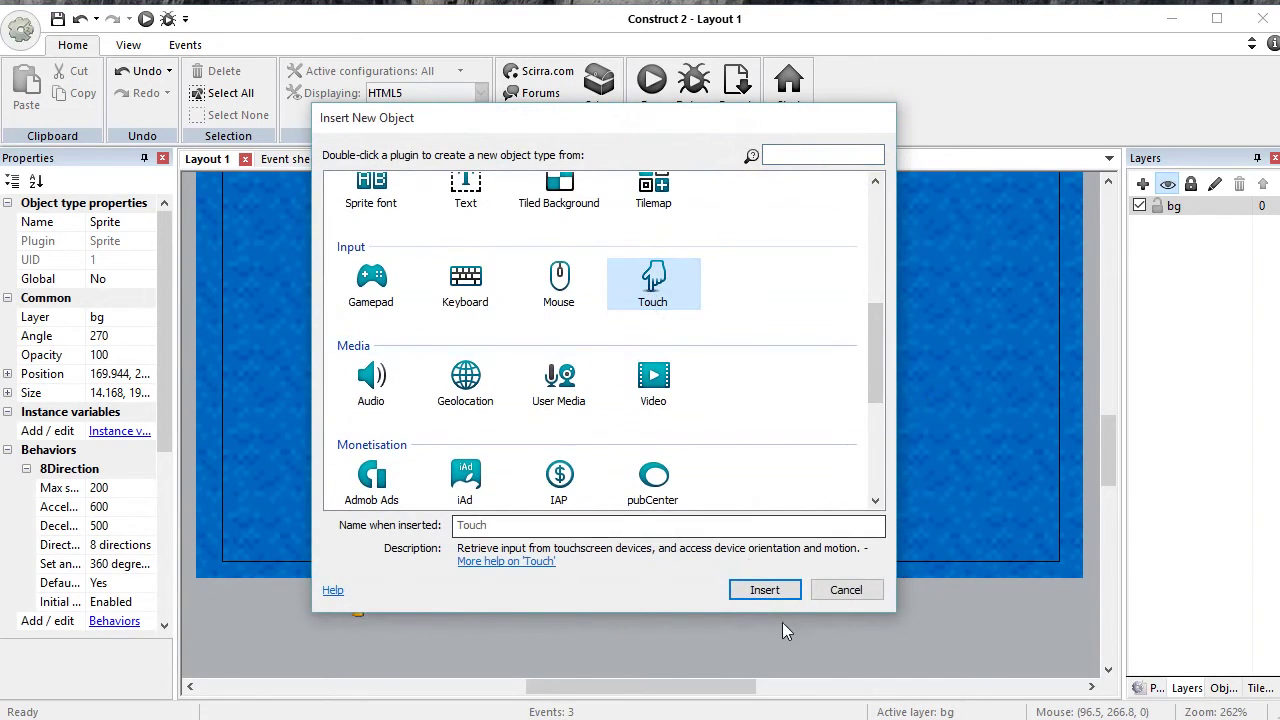
left_click(764, 590)
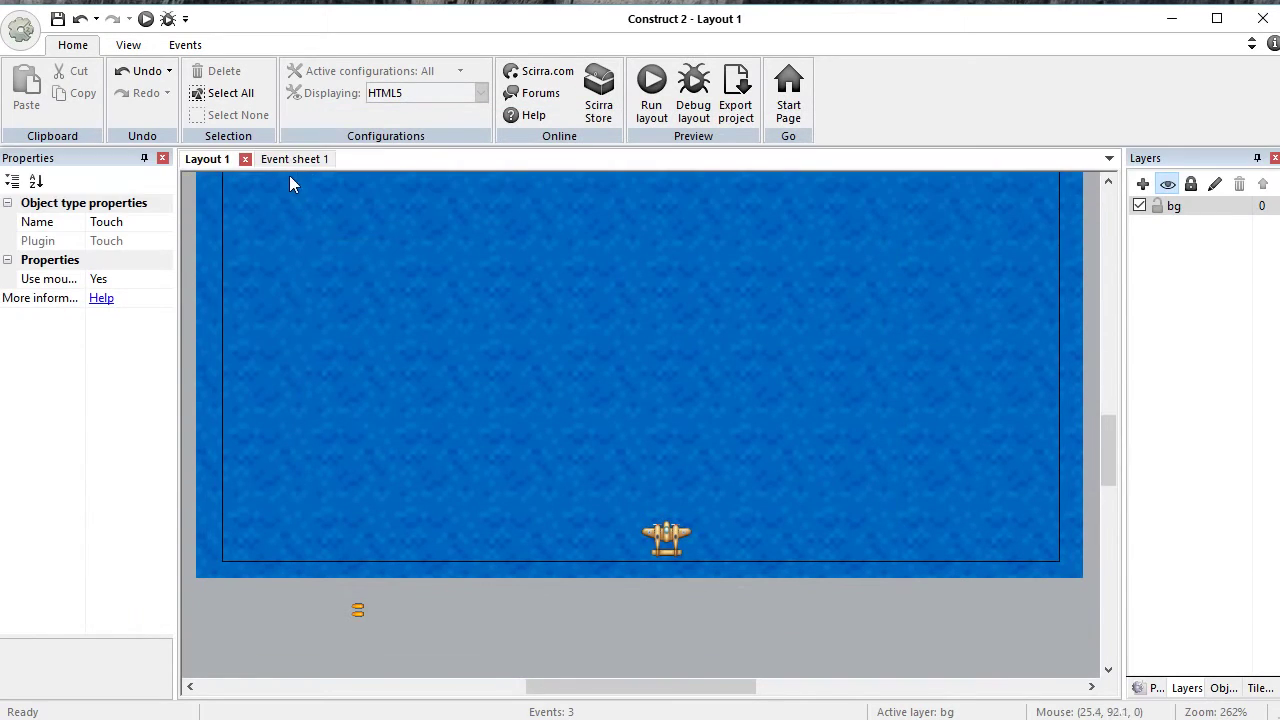
Step: Add an event with the Touch condition On tap to Event sheet 1, below the cenário group
left_click(285, 160)
left_click(262, 225)
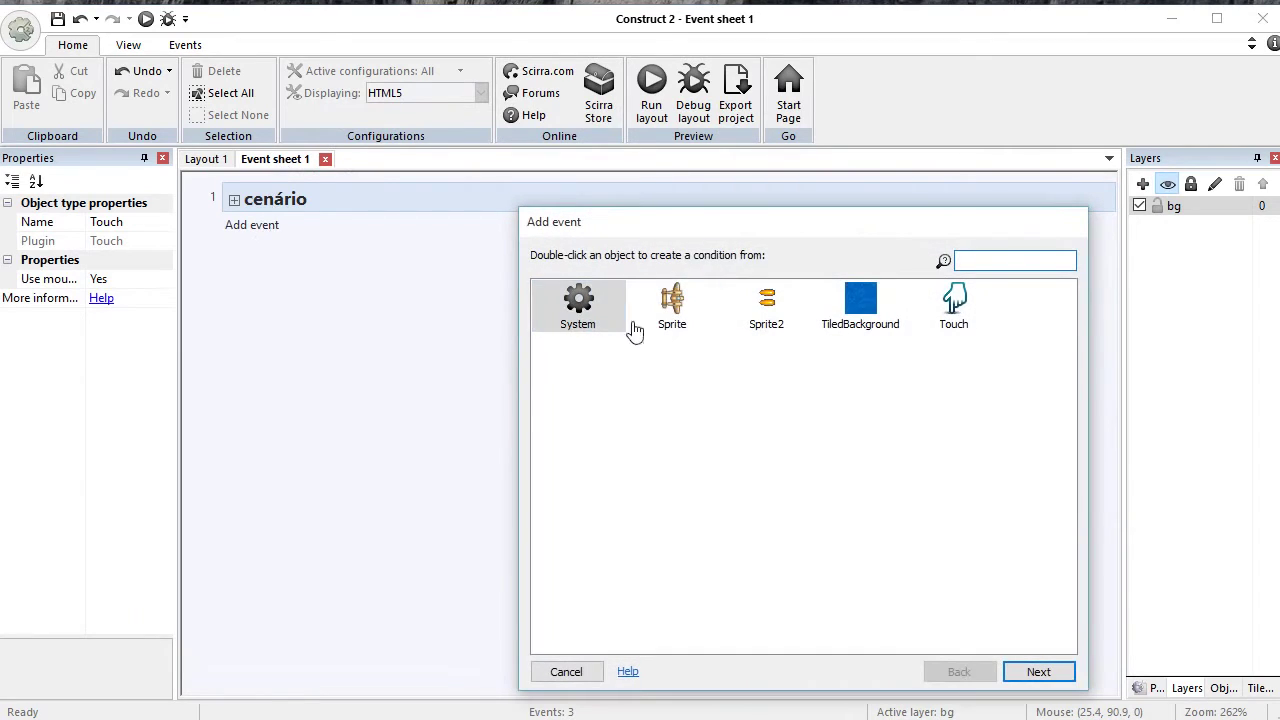
double_click(966, 312)
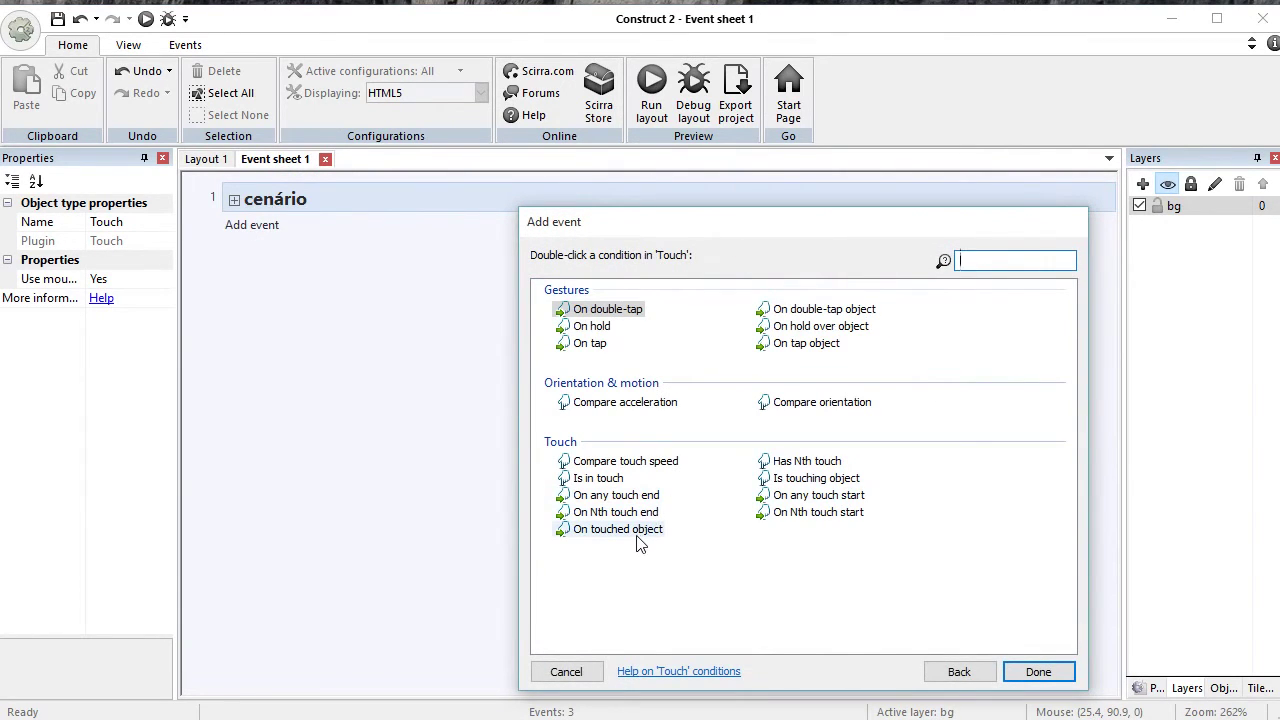
left_click(590, 344)
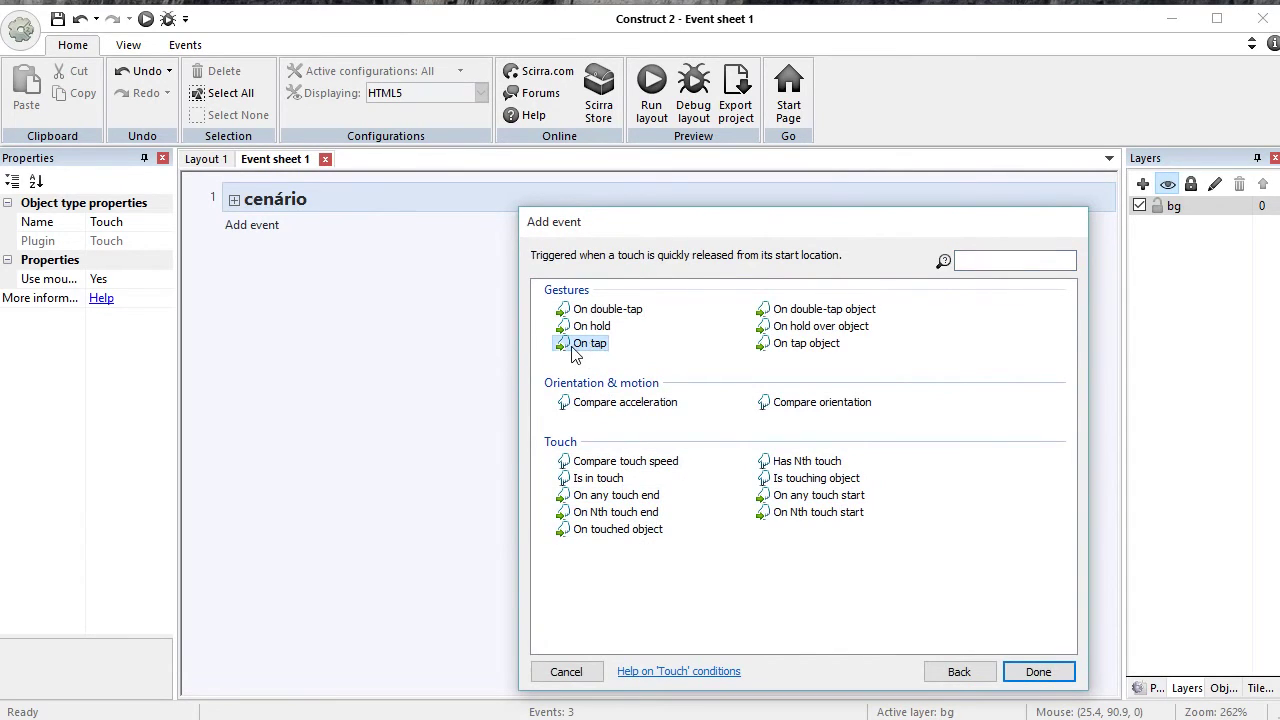
left_click(1012, 673)
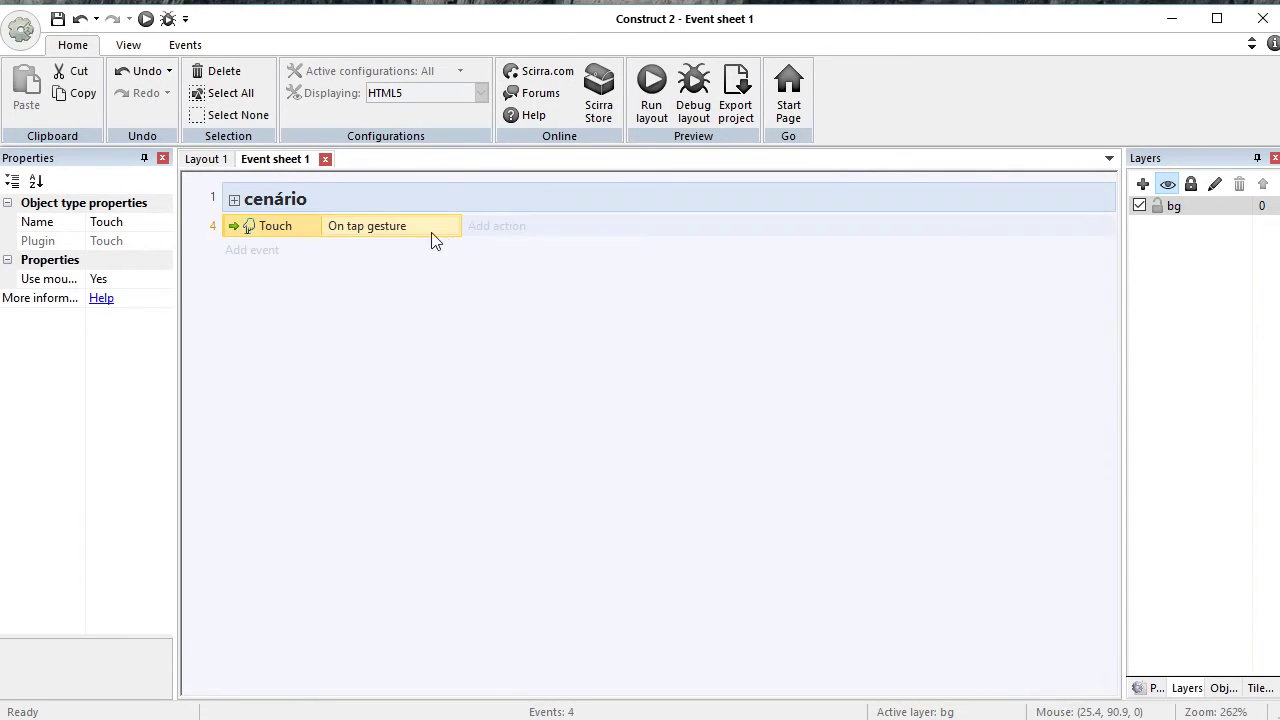
Step: Add an action to the tap event making the airplane Sprite spawn Sprite2 on layer 0 at image point 0
left_click(481, 235)
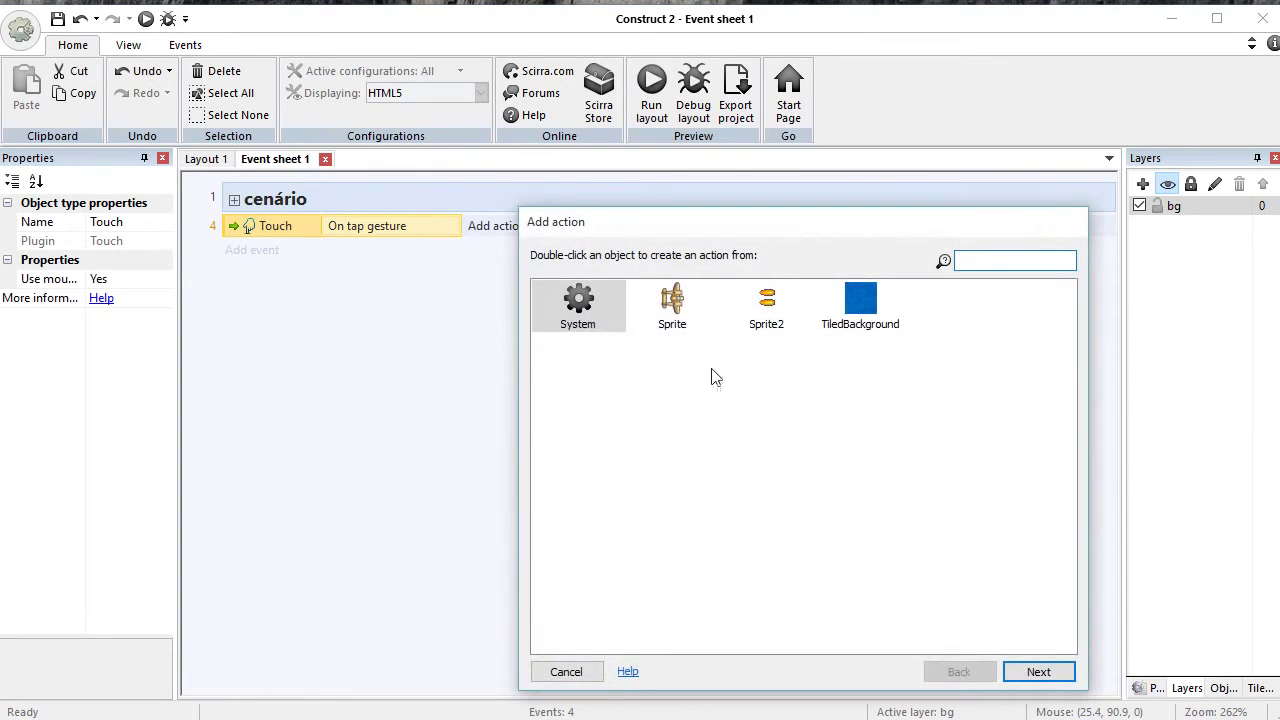
double_click(655, 312)
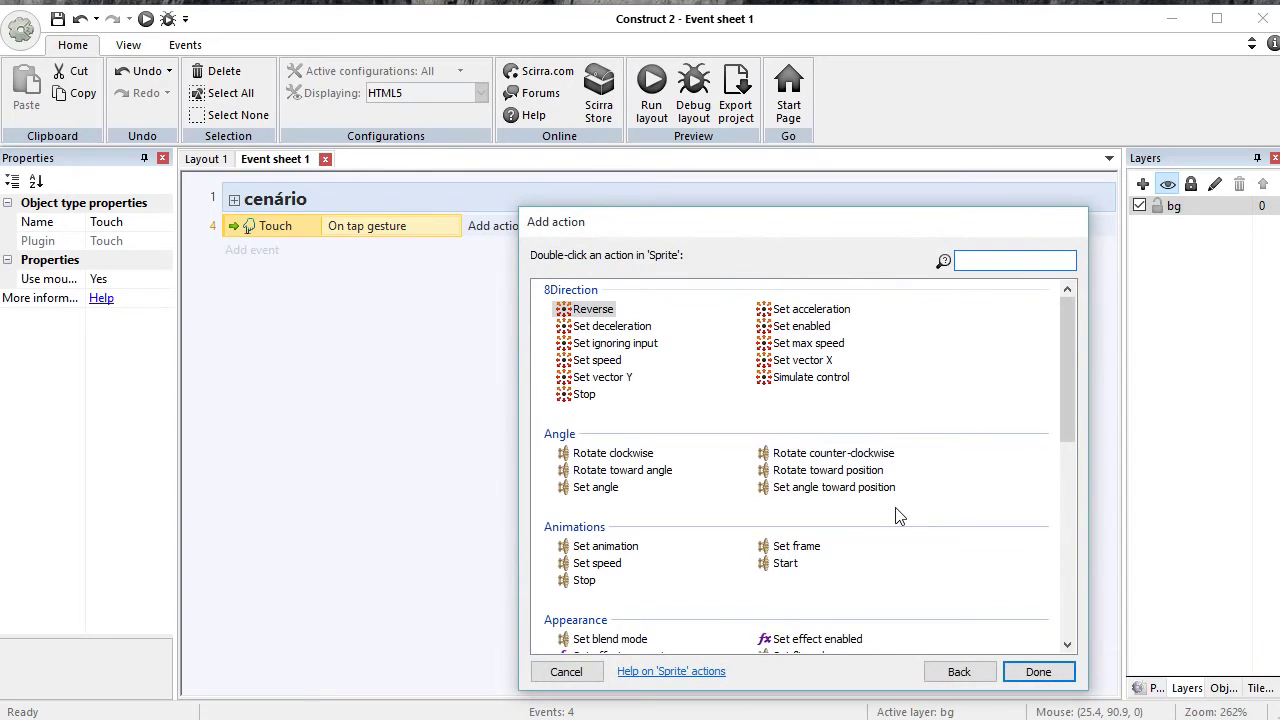
type("spw")
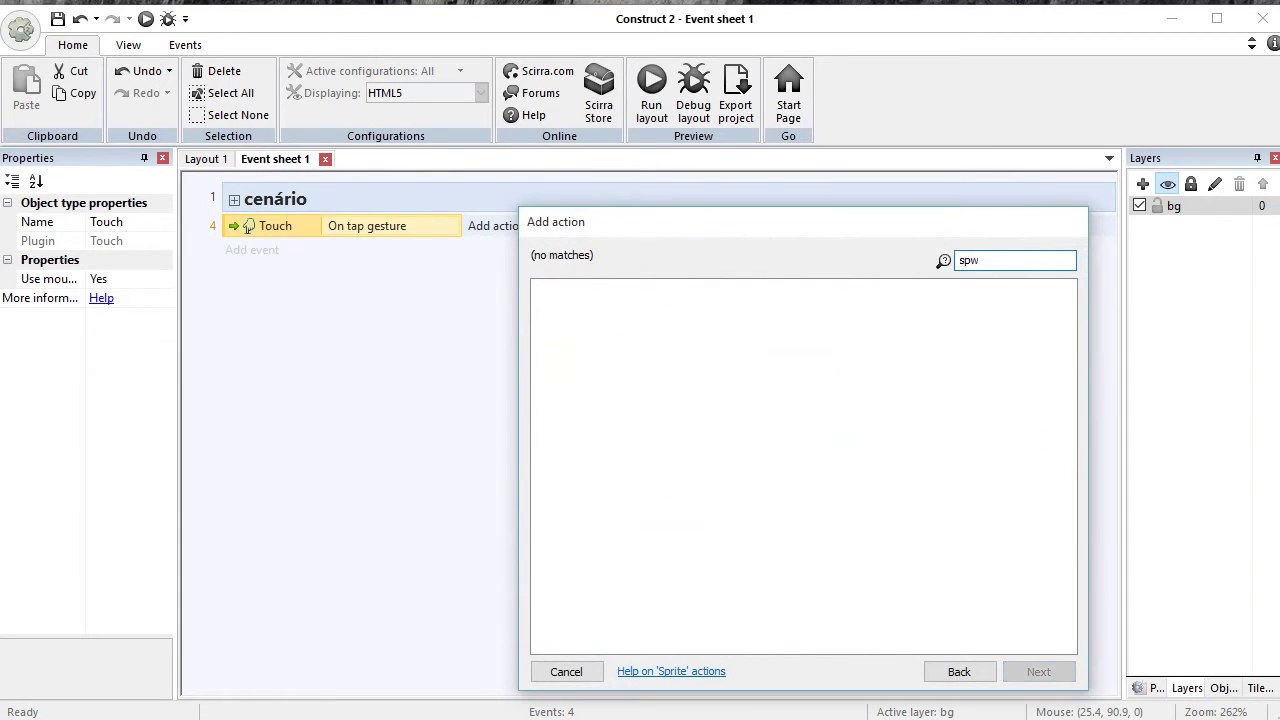
key("BackSpace")
type("a")
double_click(590, 310)
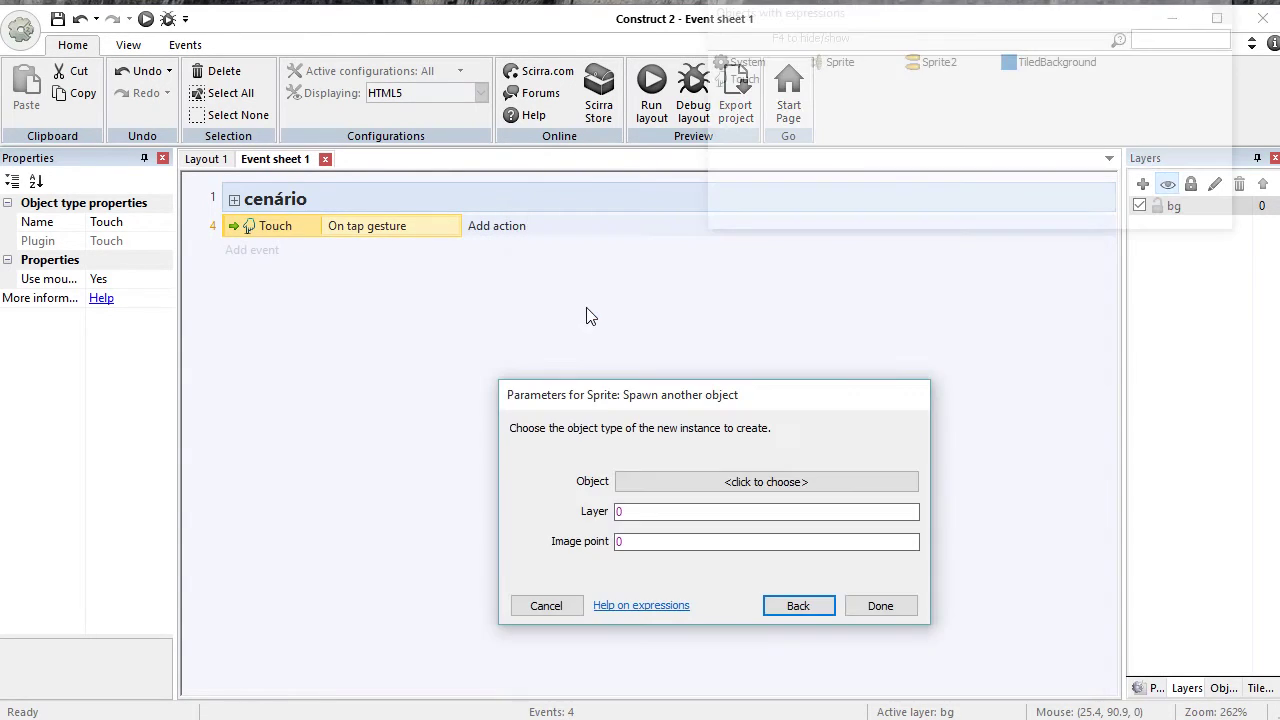
left_click(716, 492)
left_click(642, 315)
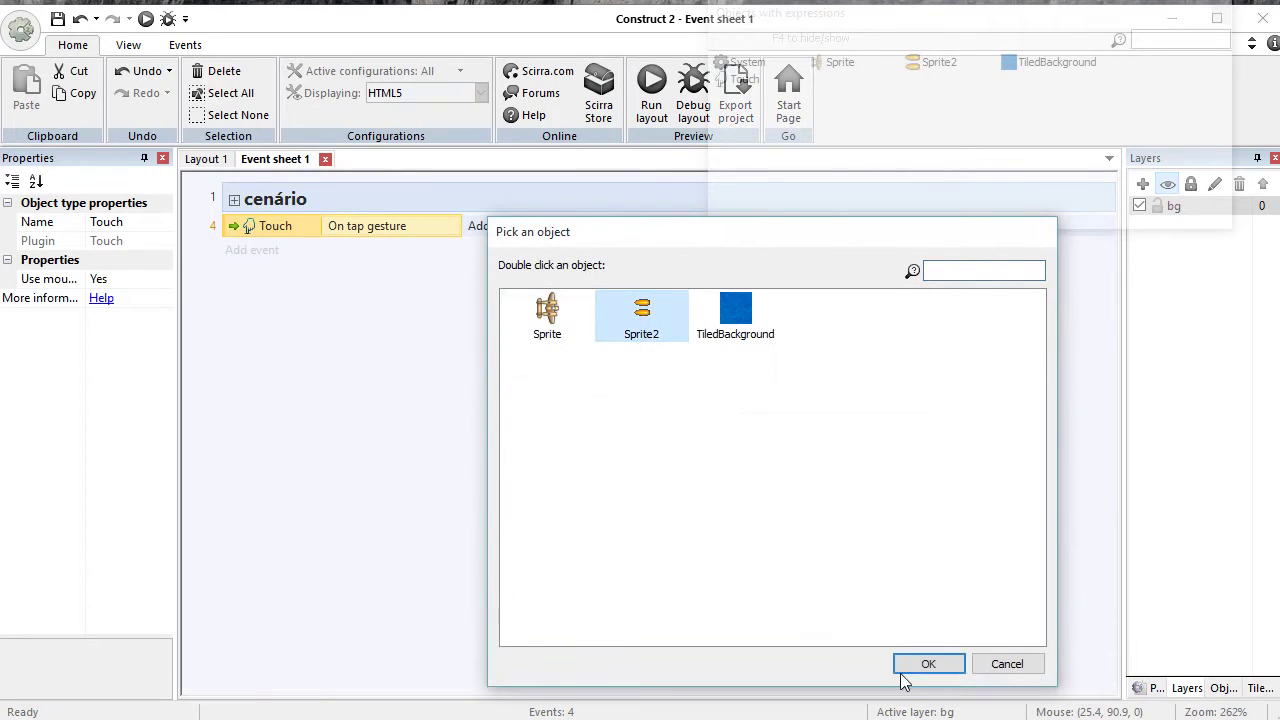
left_click(928, 662)
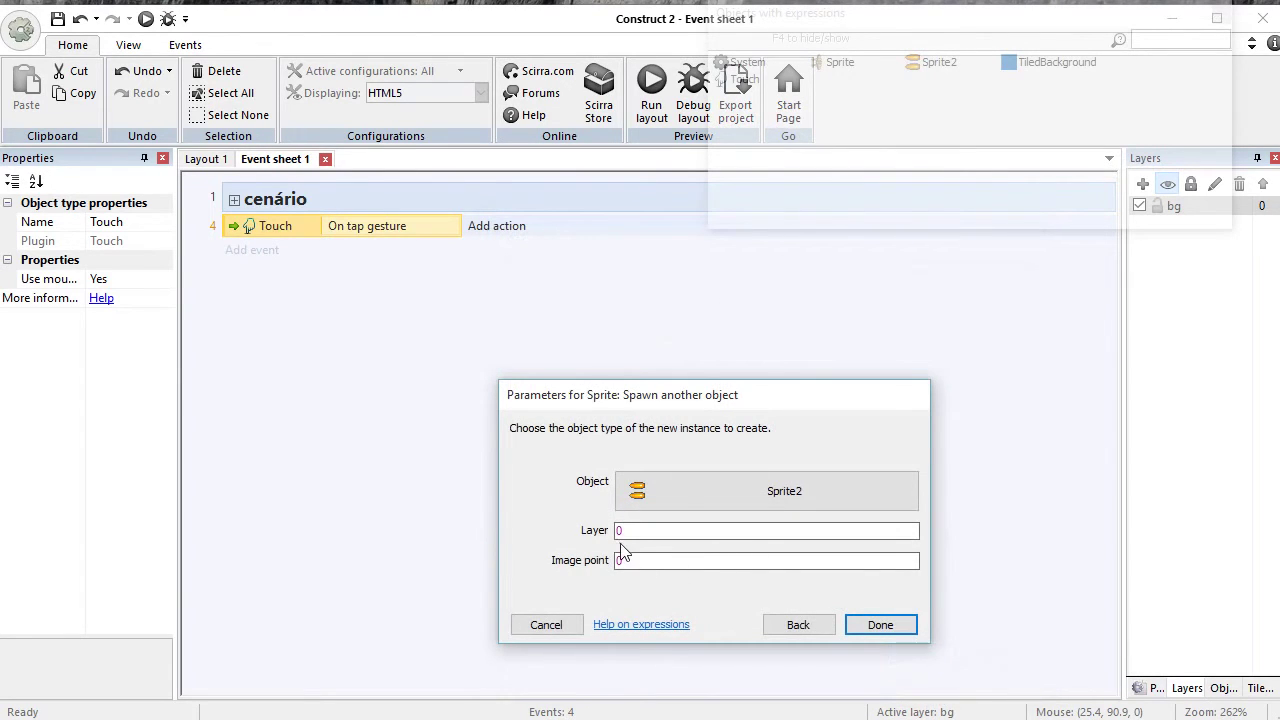
left_click(871, 624)
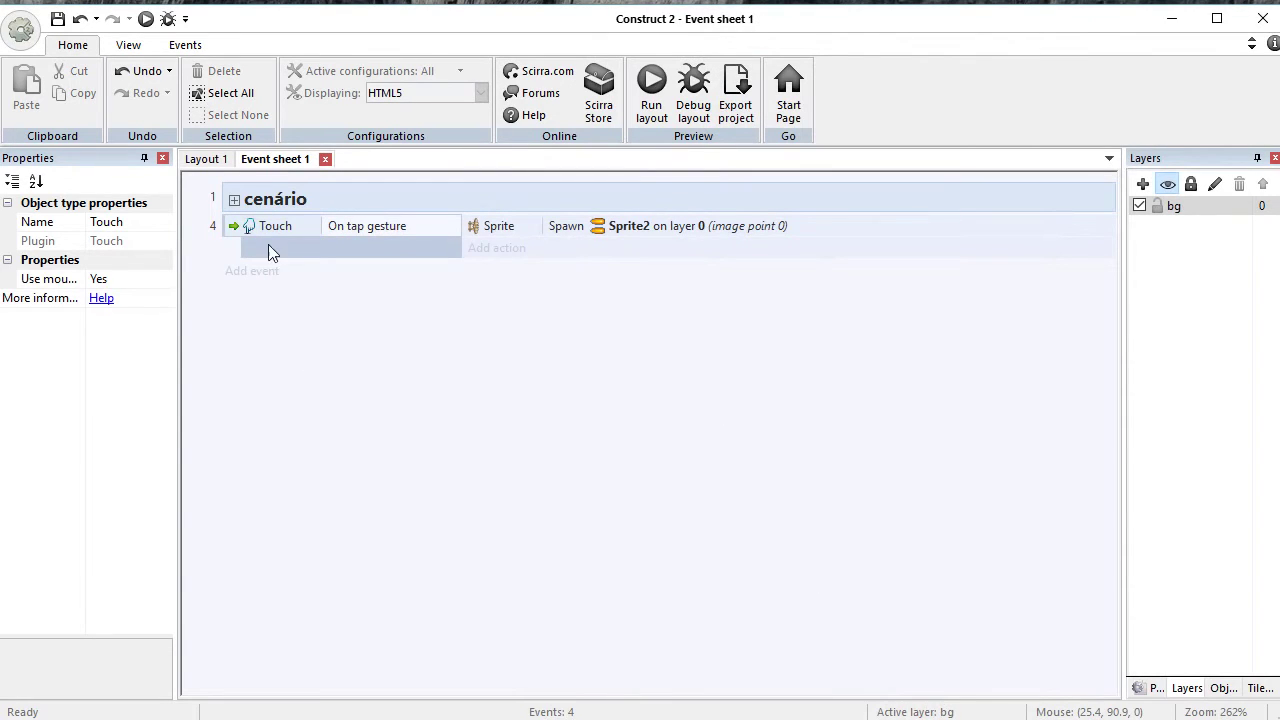
left_click(232, 230)
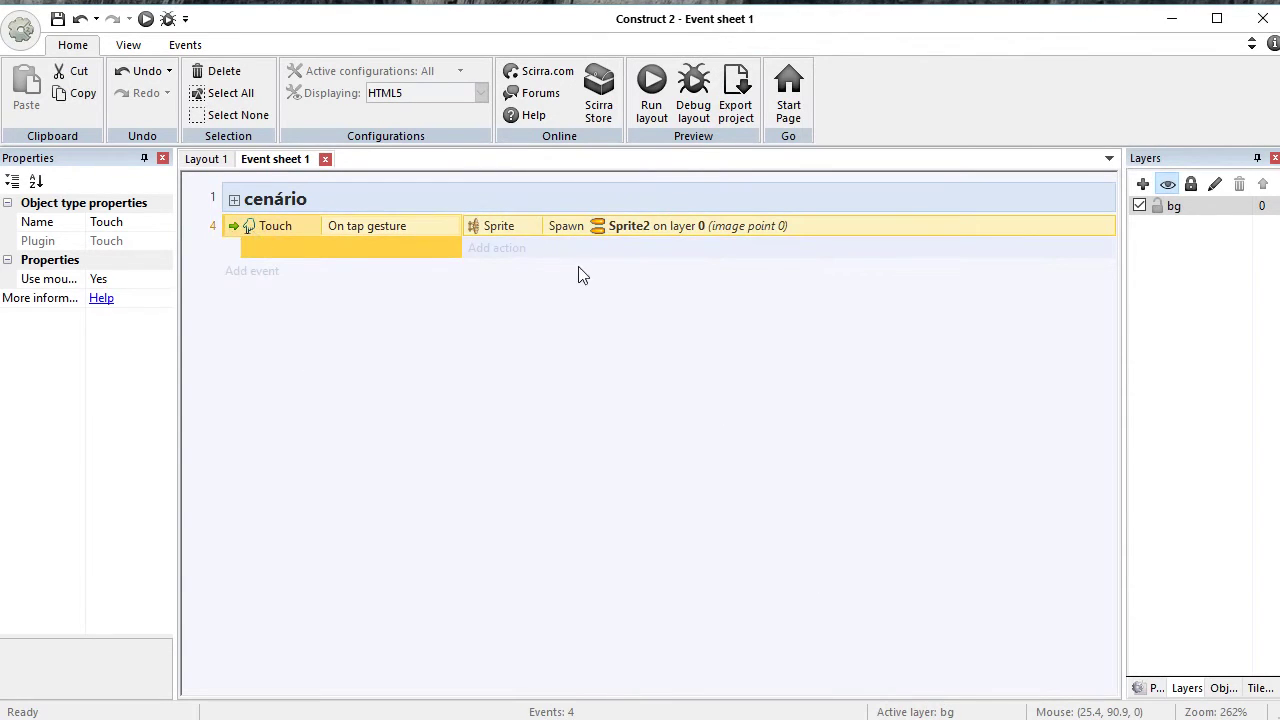
left_click(547, 372)
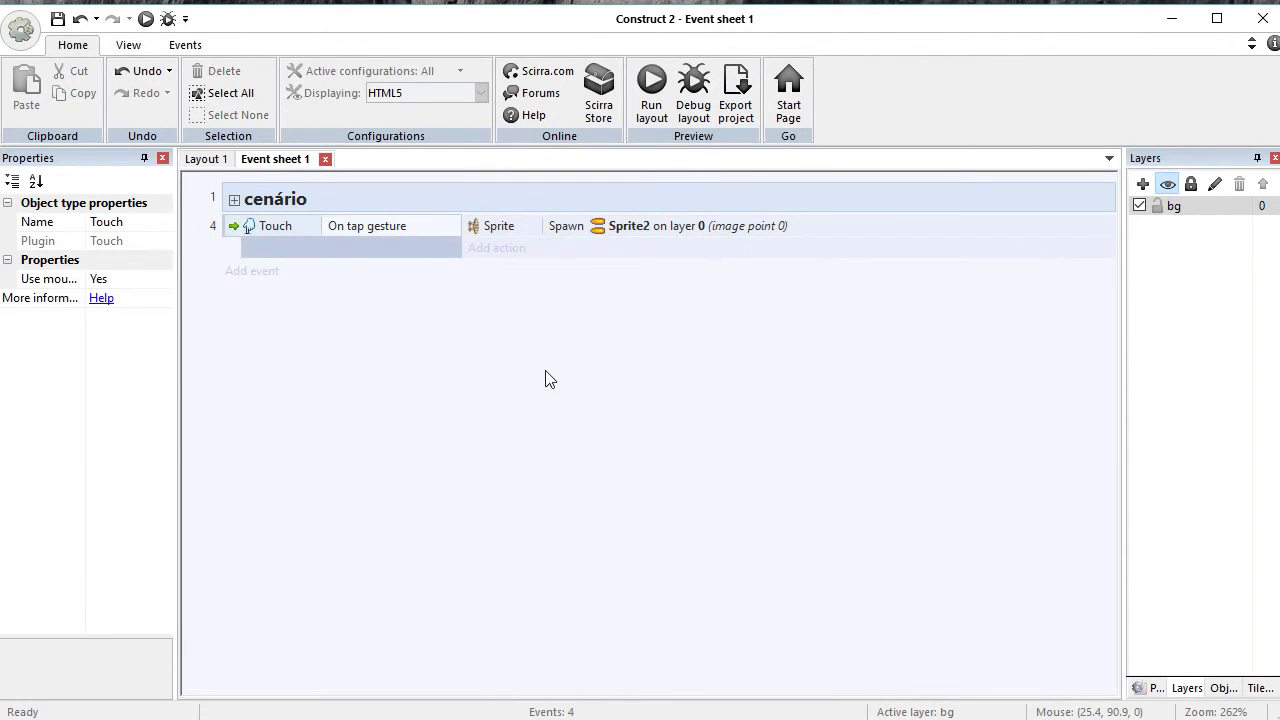
Step: Run Layout 1 in the browser preview and fly the airplane in every direction to check its movement
left_click(220, 160)
left_click(652, 85)
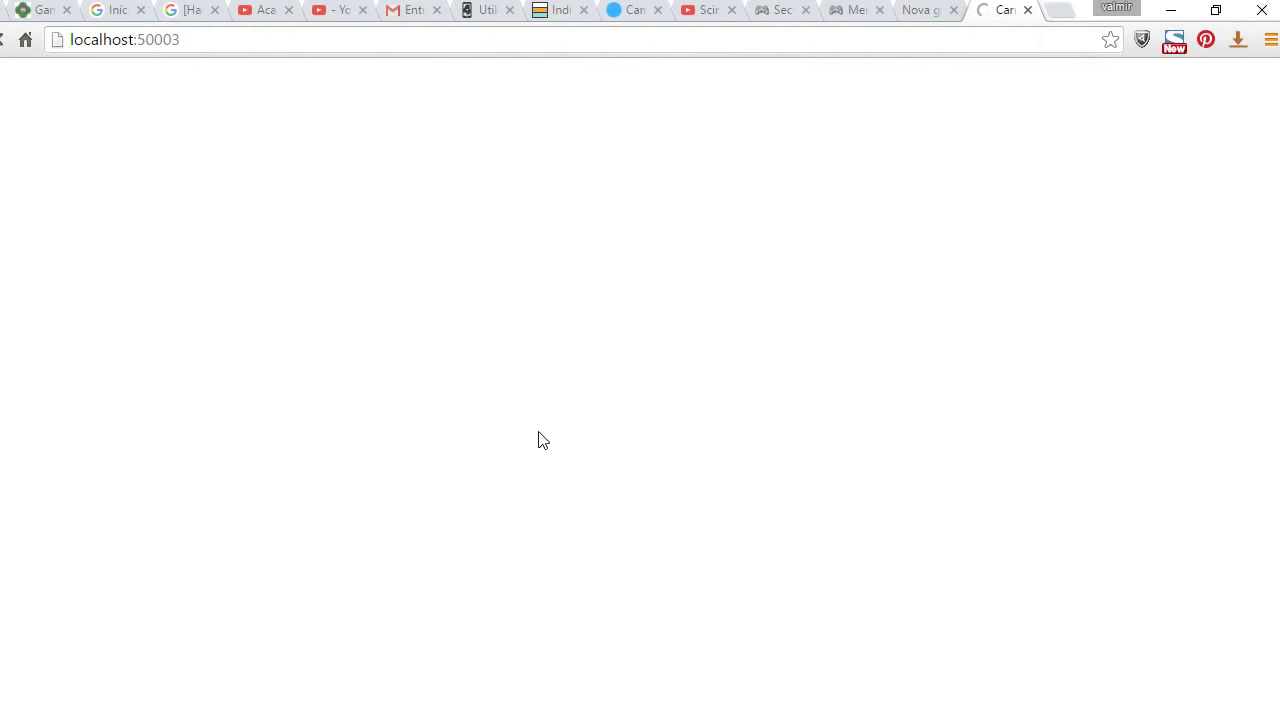
key("Up")
key("Right")
key("Down")
key("Left")
key("Up")
key("Right")
key("Down")
key("Left")
key("Up")
key("Right")
key("Left")
key("Up")
key("Left")
key("Up")
key("Down")
key("Right")
key("Up")
key("Right")
key("Up")
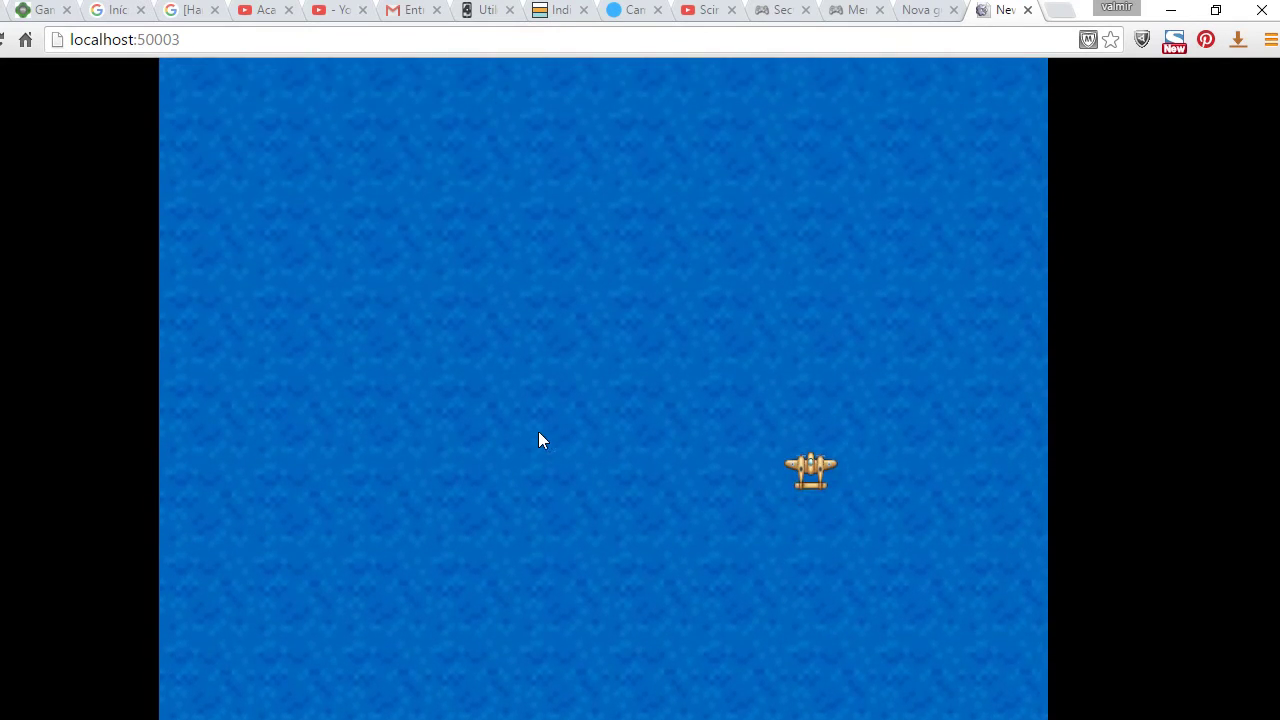
Step: Test firing and turning the airplane in the preview, close the preview page and return to Construct 2
key("space")
key("space")
key("space")
key("space")
key("Up")
key("Left")
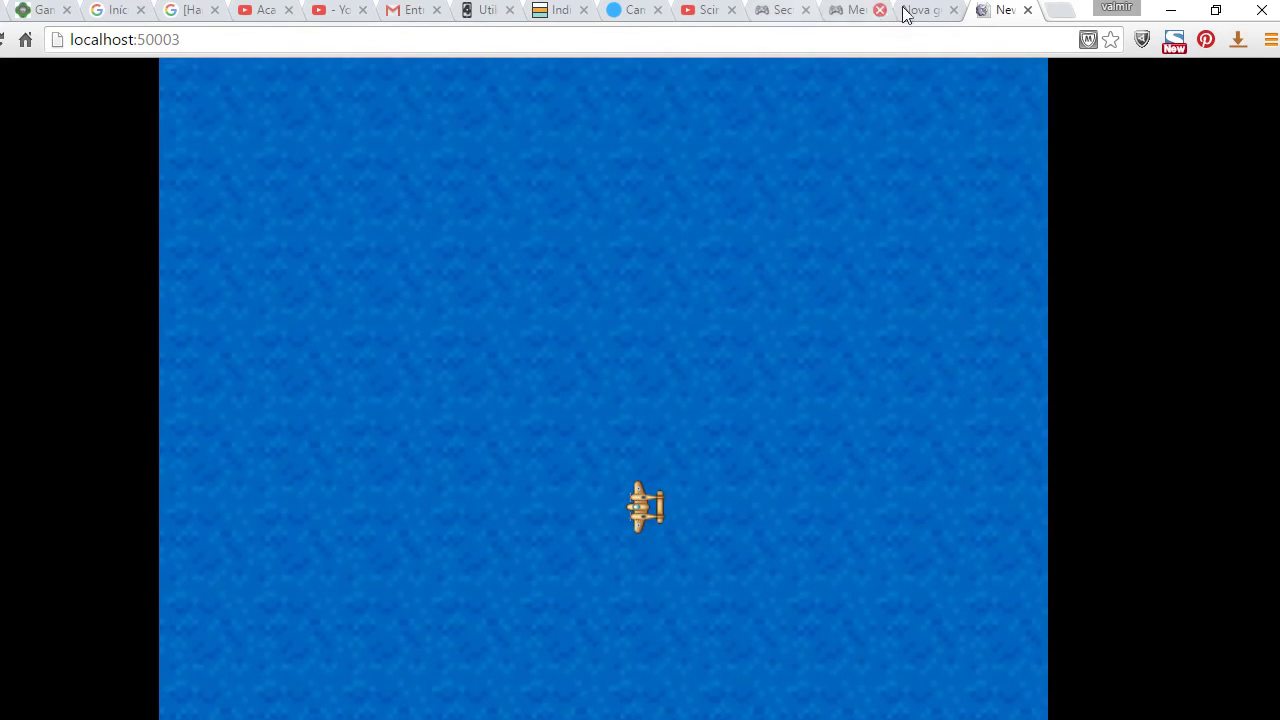
left_click(1027, 10)
left_click(1170, 10)
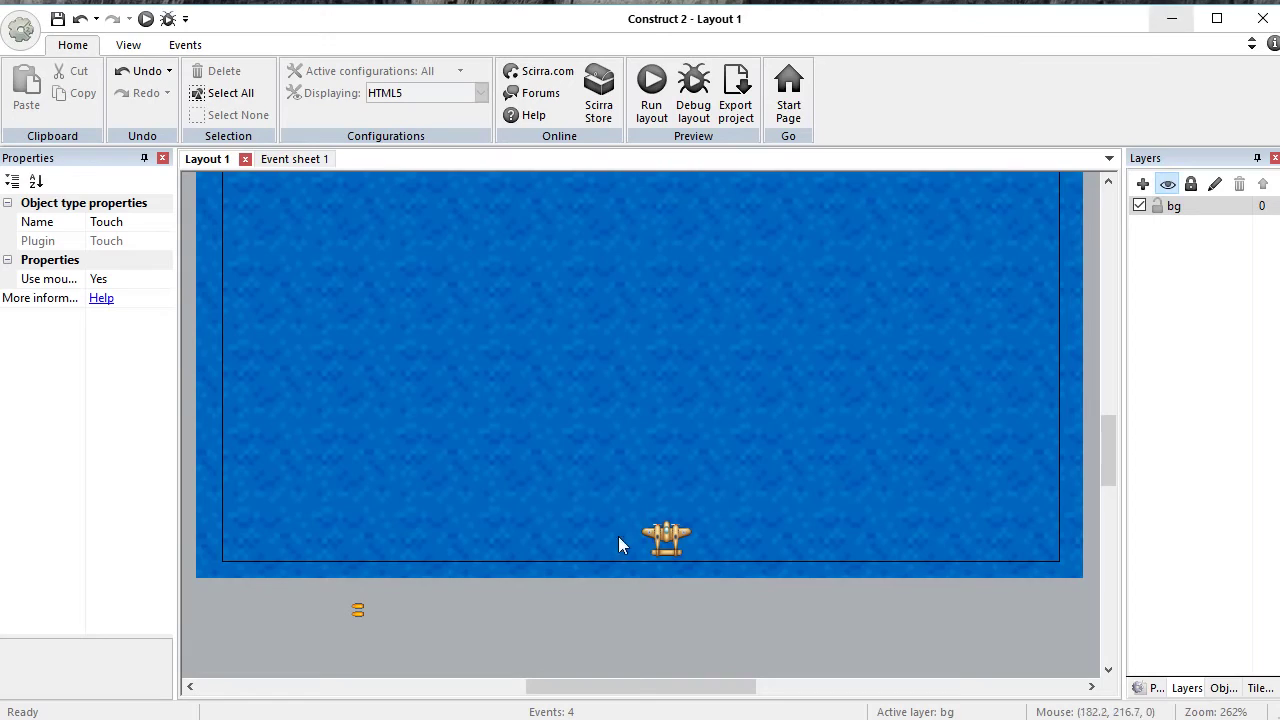
Step: Widen the properties area and set the airplane sprite's 8Direction Set angle option to No
left_click(660, 540)
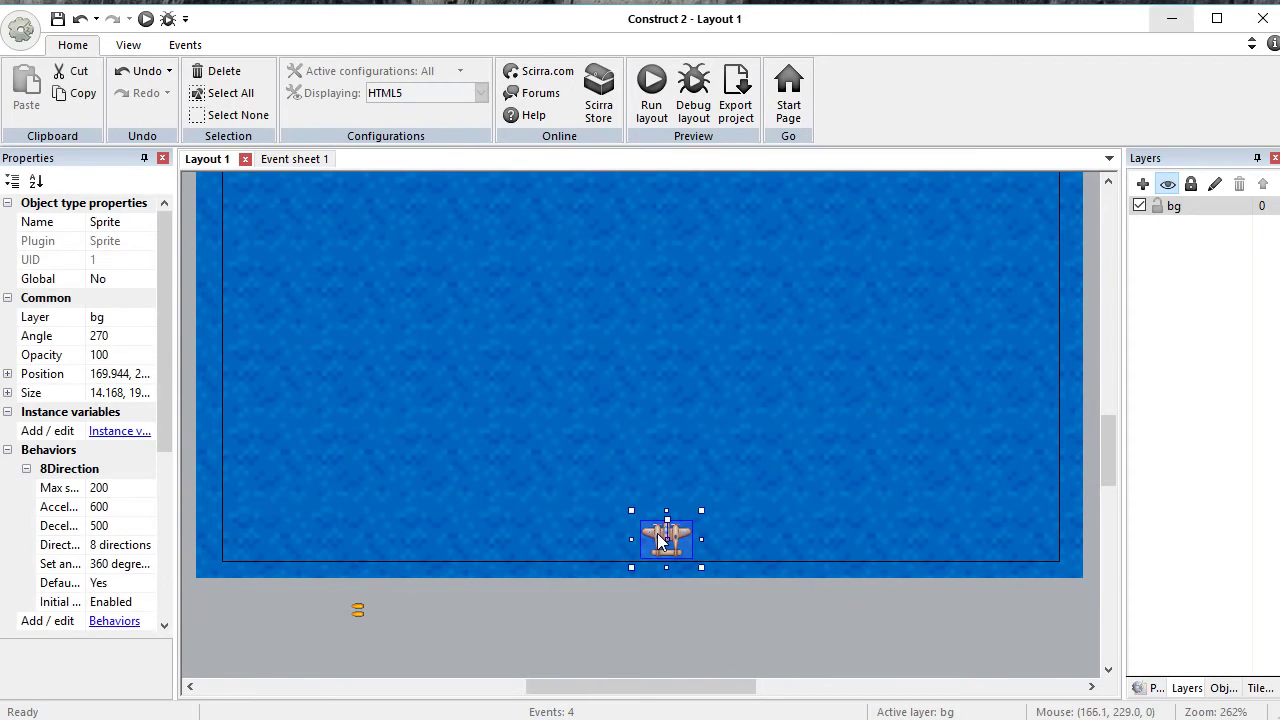
left_click(122, 566)
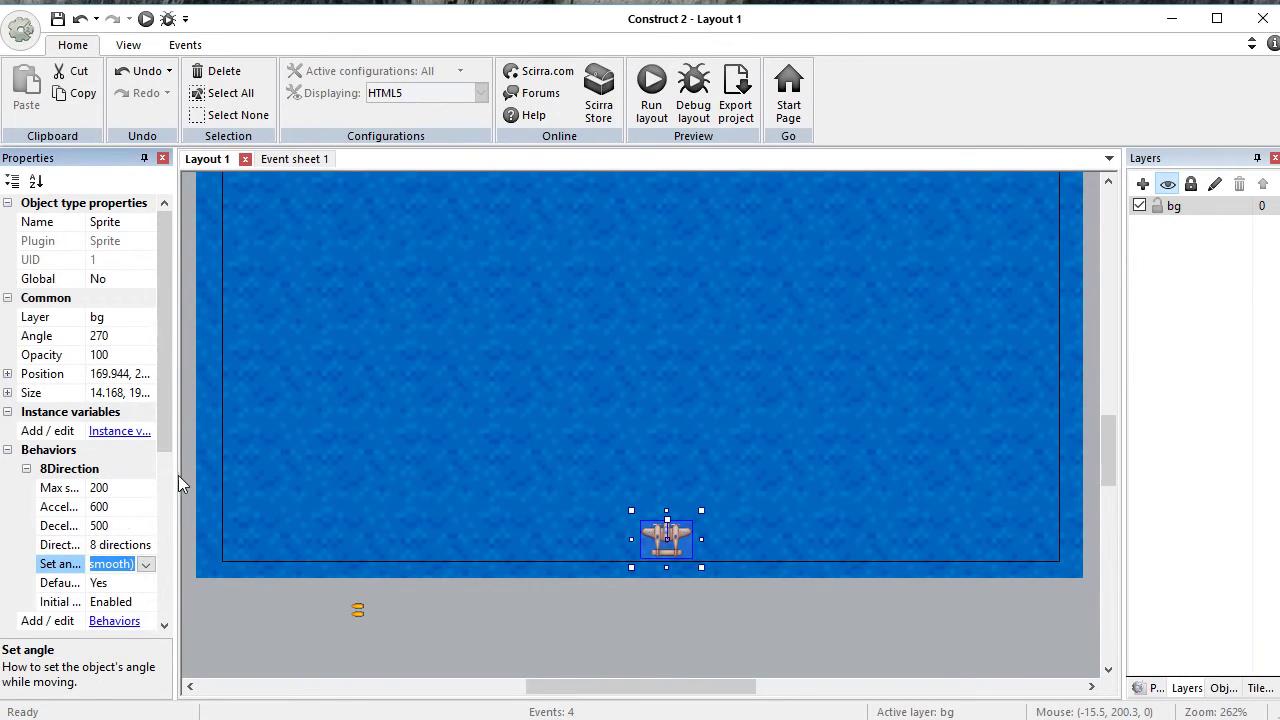
left_click_drag(177, 475, 267, 480)
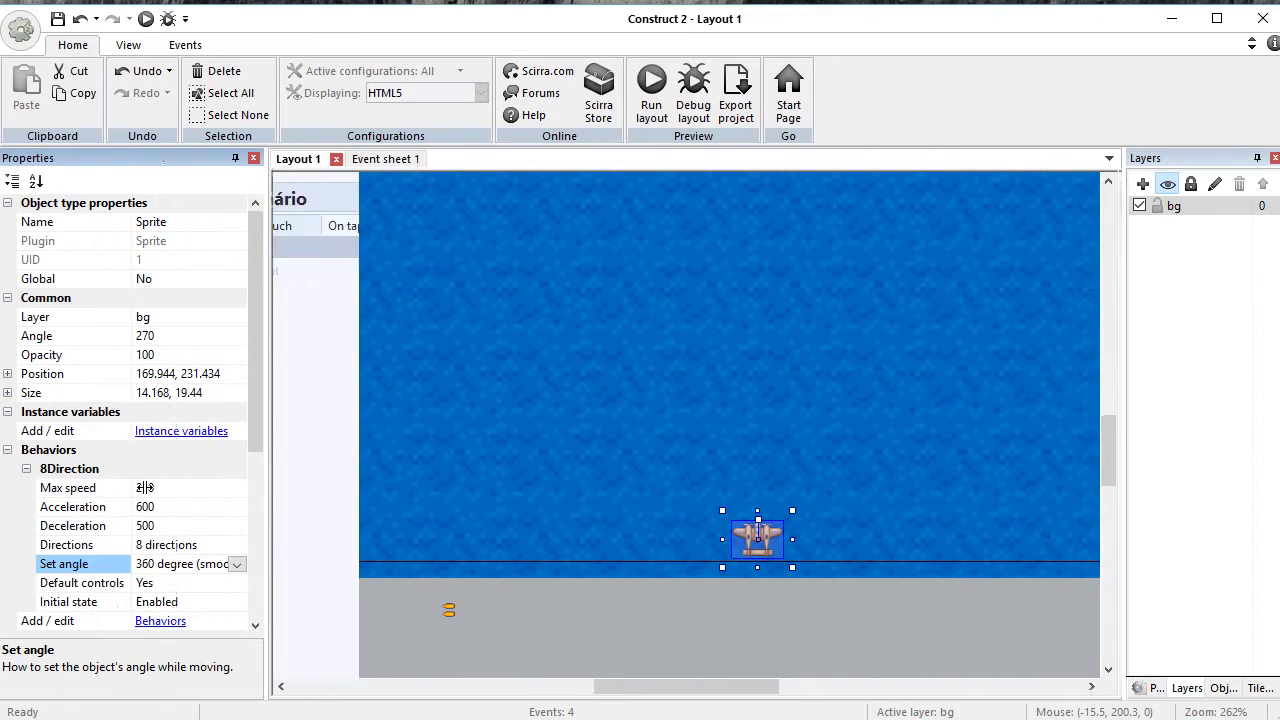
left_click(237, 565)
left_click(210, 587)
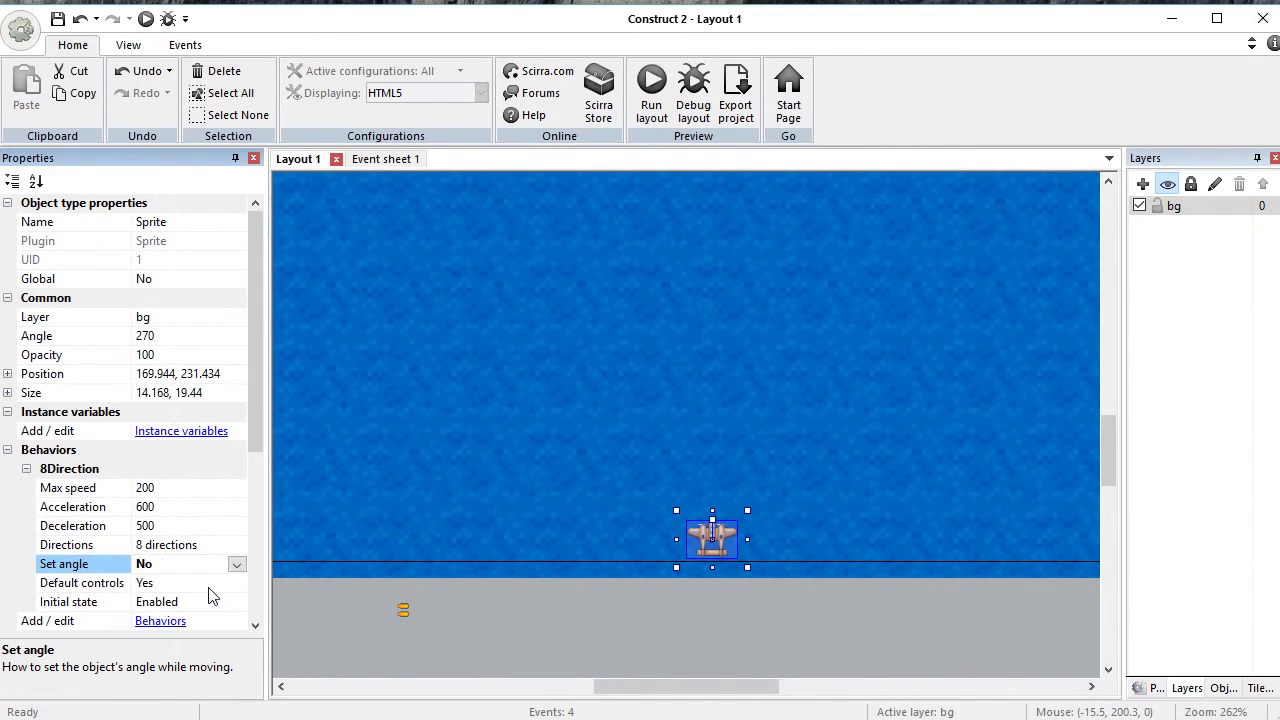
Step: Set the bullet sprite's Bullet behavior Speed to 150
left_click(327, 606)
left_click(404, 610)
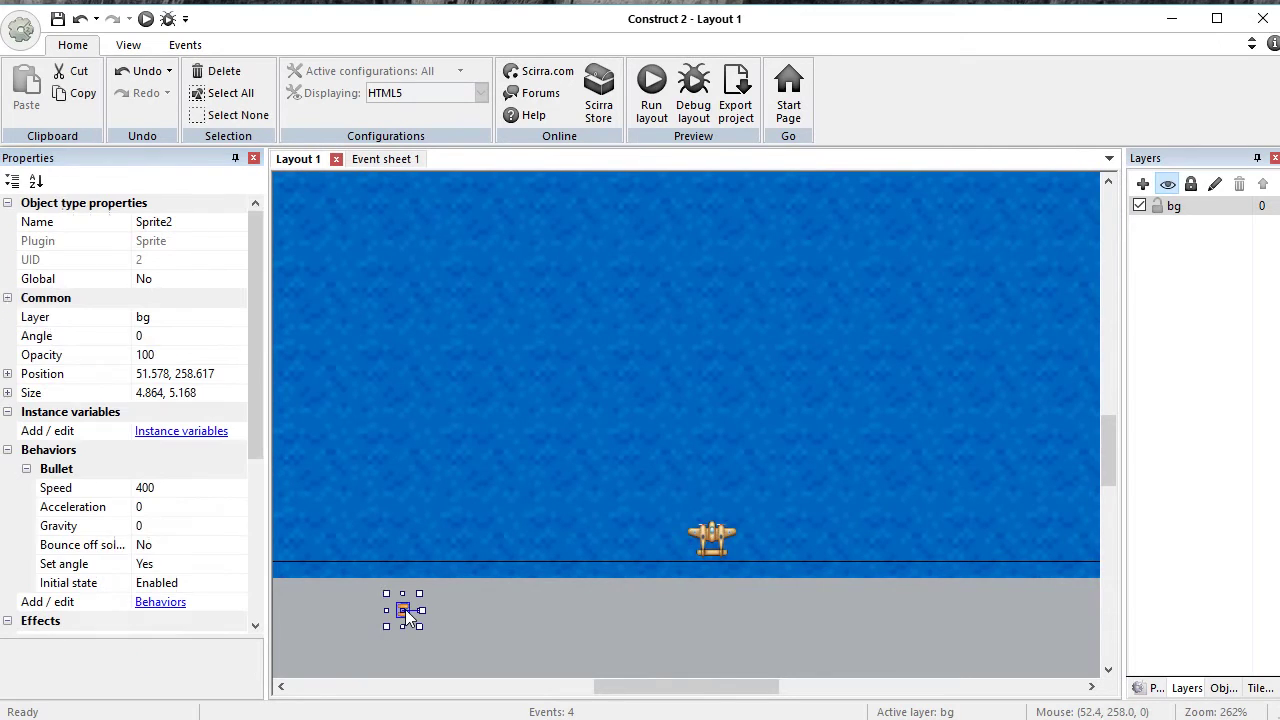
left_click(156, 489)
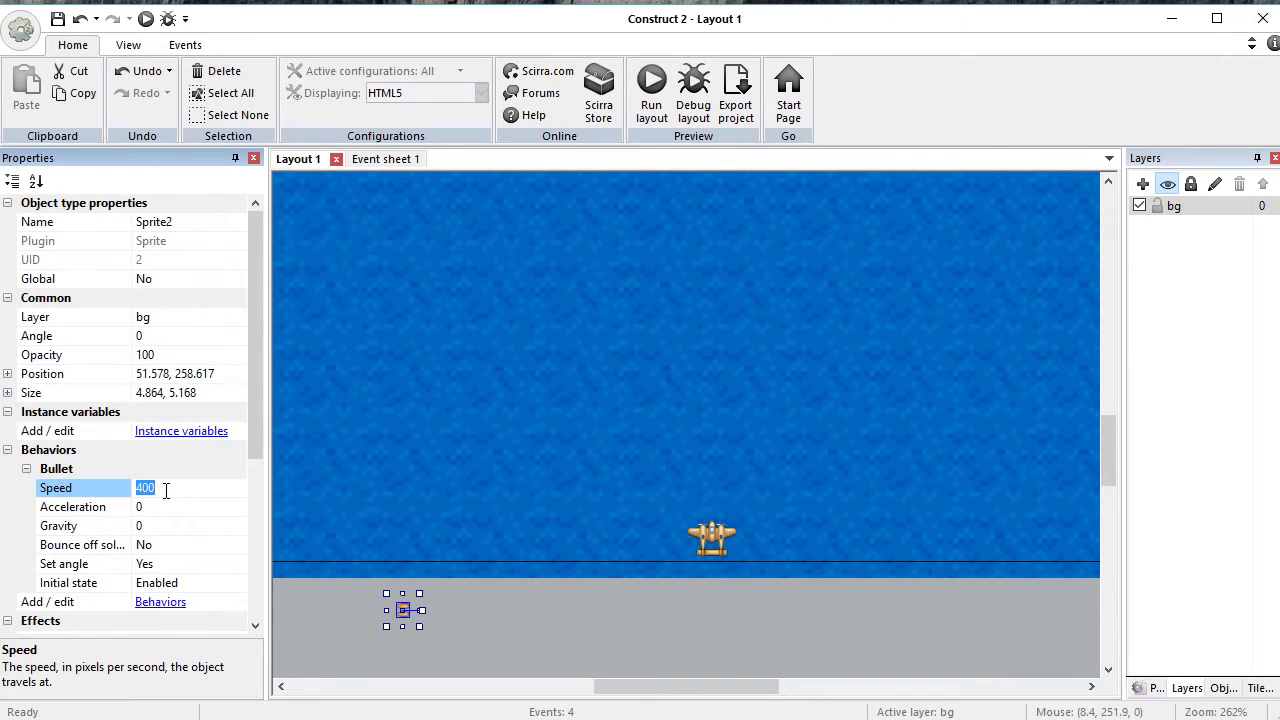
key("Return")
Step: Set the airplane sprite's 8Direction Max speed to 80
left_click(710, 545)
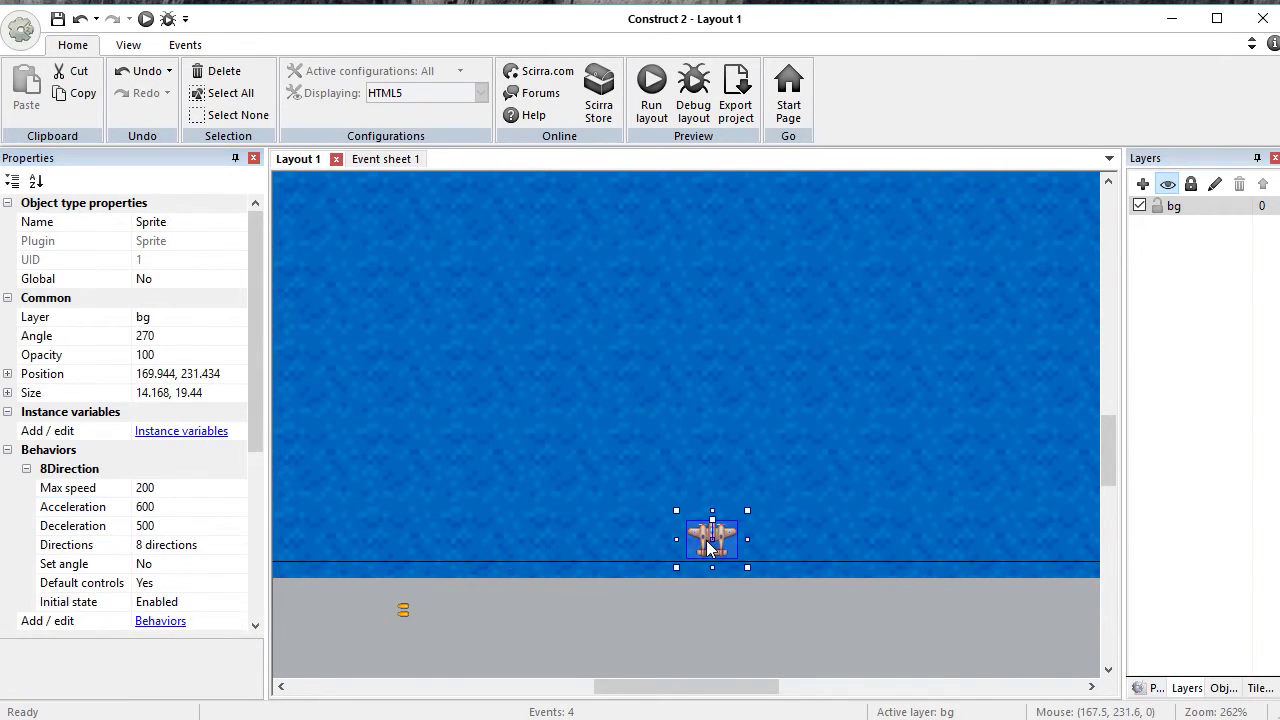
left_click(145, 506)
key("Up")
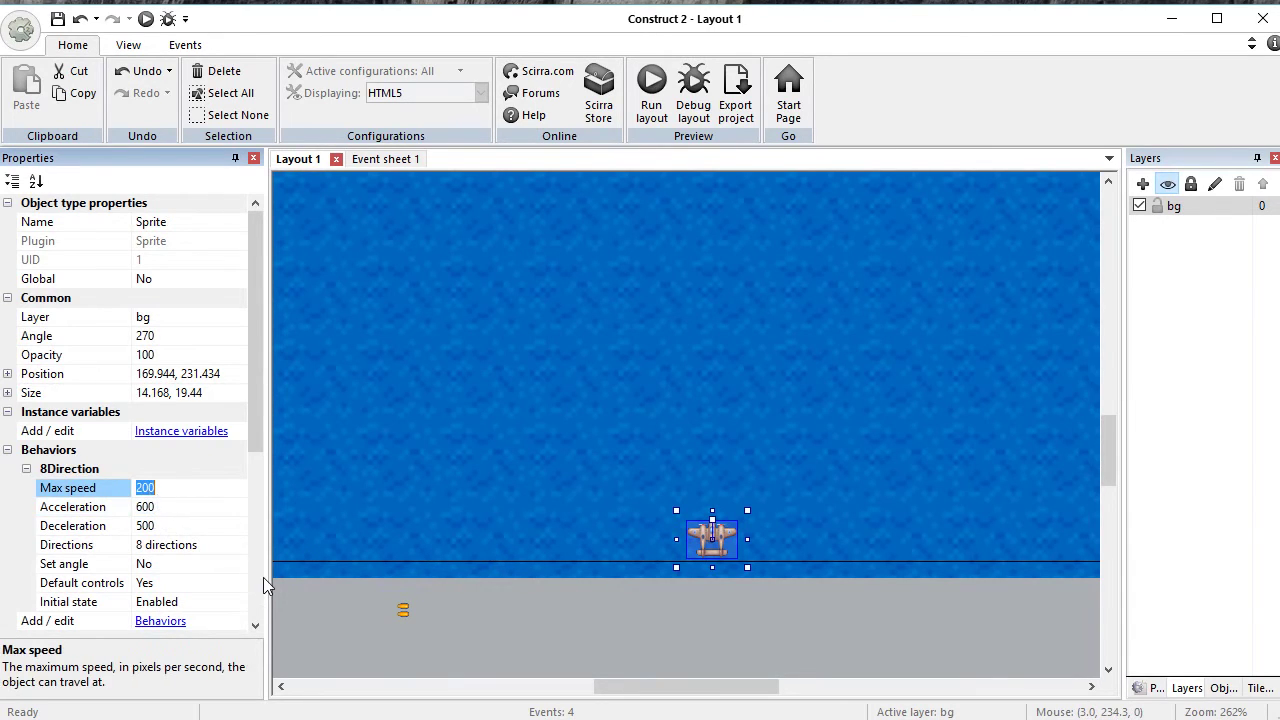
type("80")
left_click(458, 648)
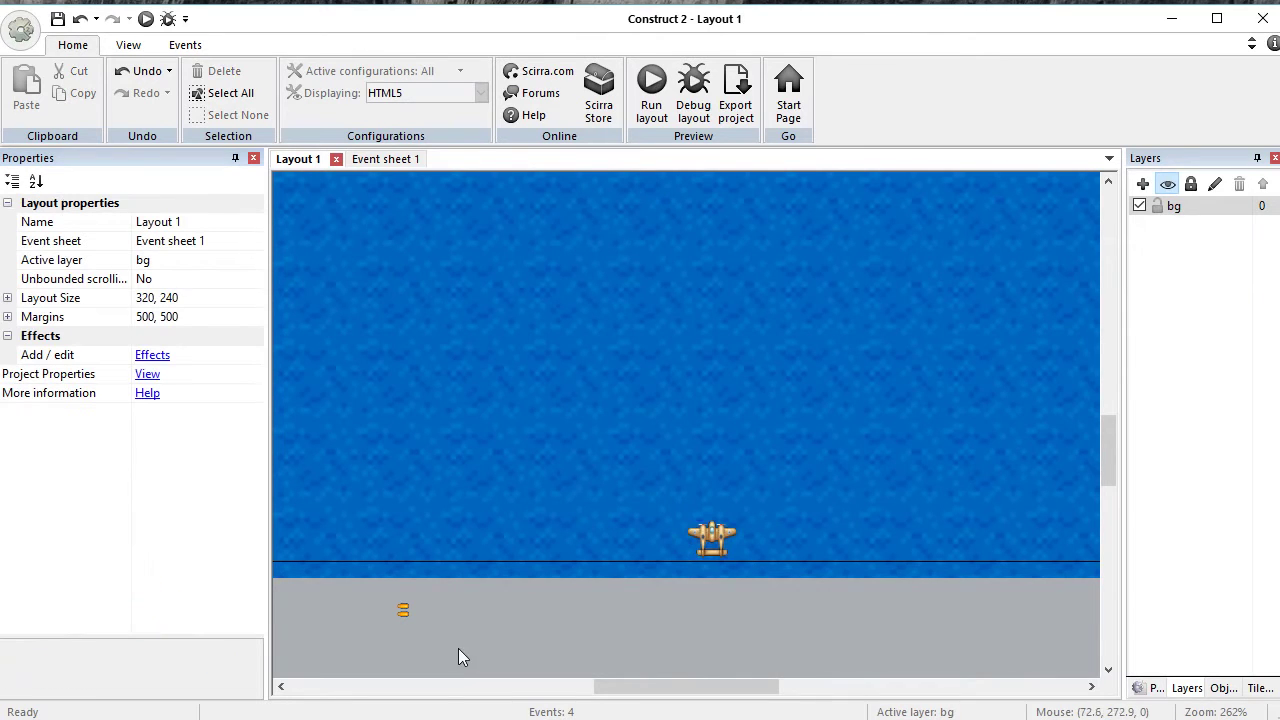
Step: Run the layout preview, test flying and shooting at the new speeds, close the preview page and return to Construct 2
left_click(651, 100)
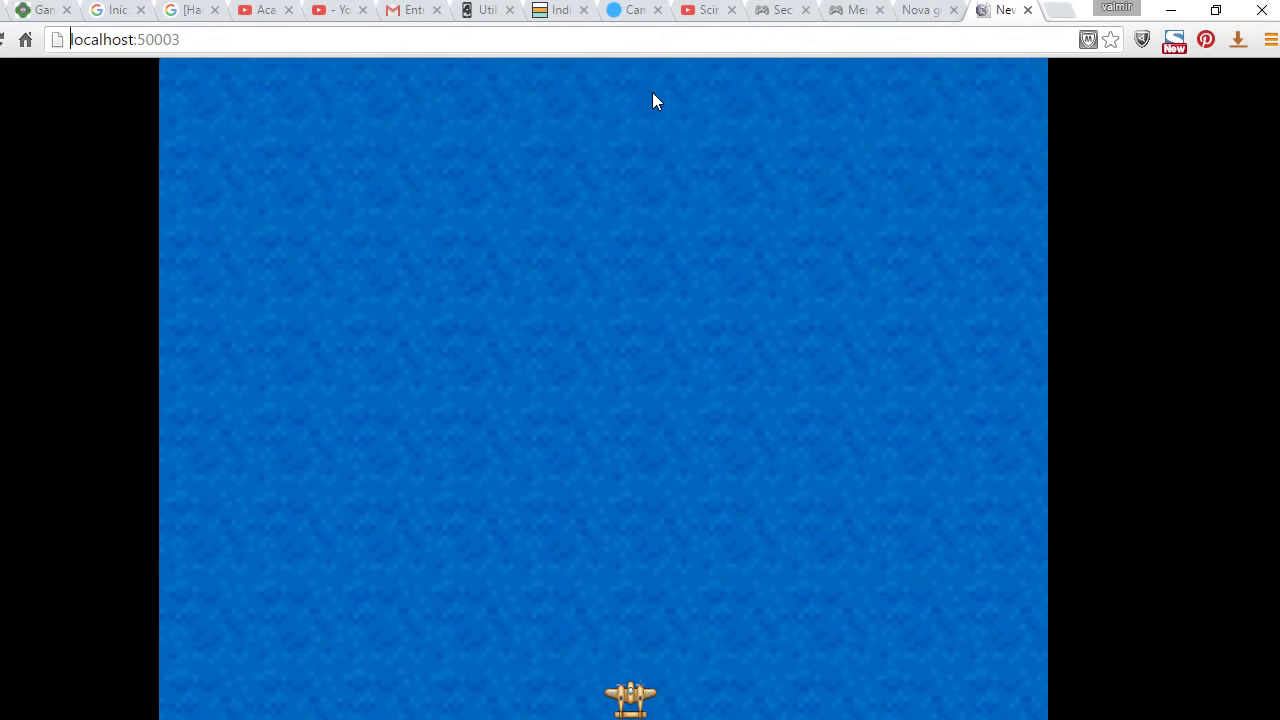
left_click(614, 399)
key("Up")
key("Left")
key("Right")
key("Up")
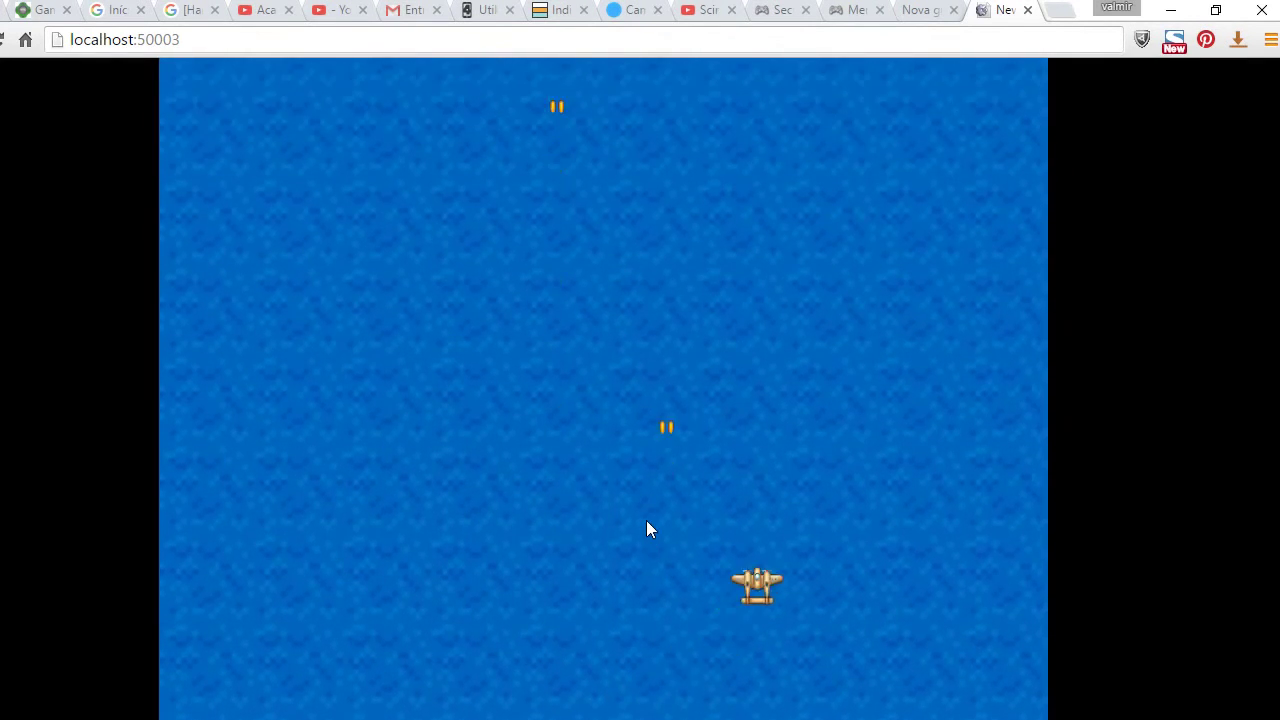
key("Right")
key("Left")
key("Up")
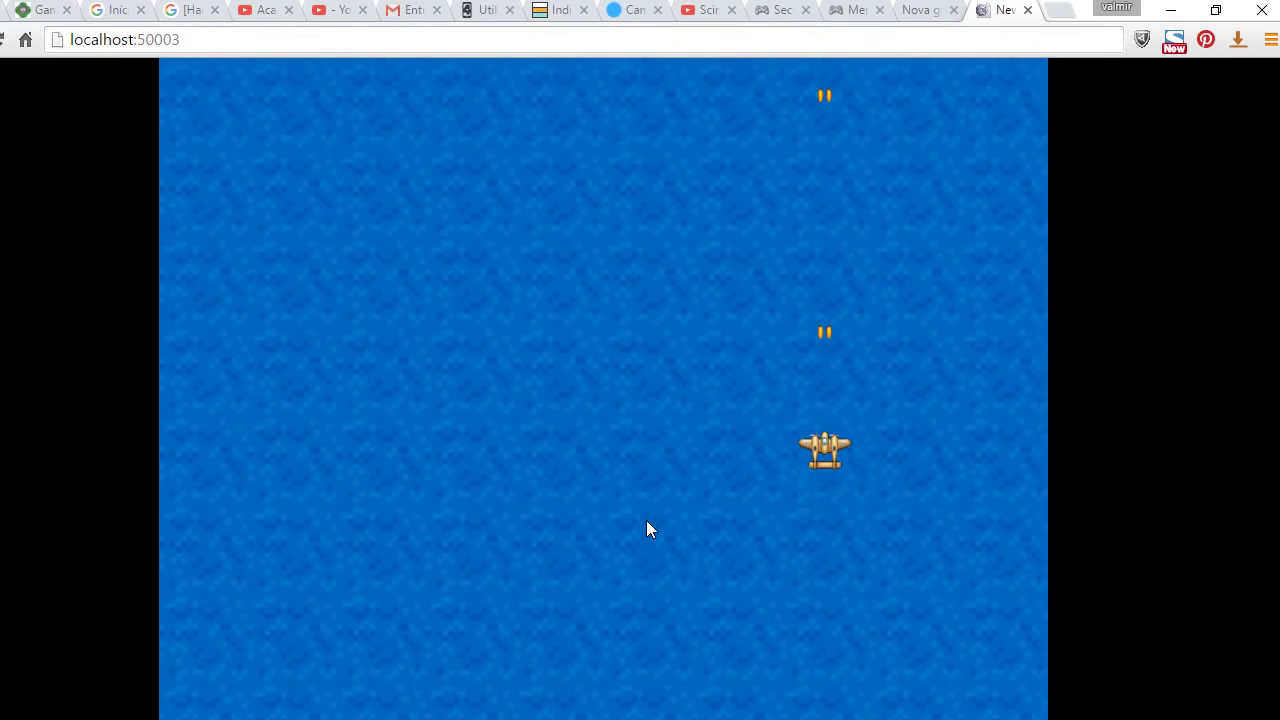
key("Left")
key("Left")
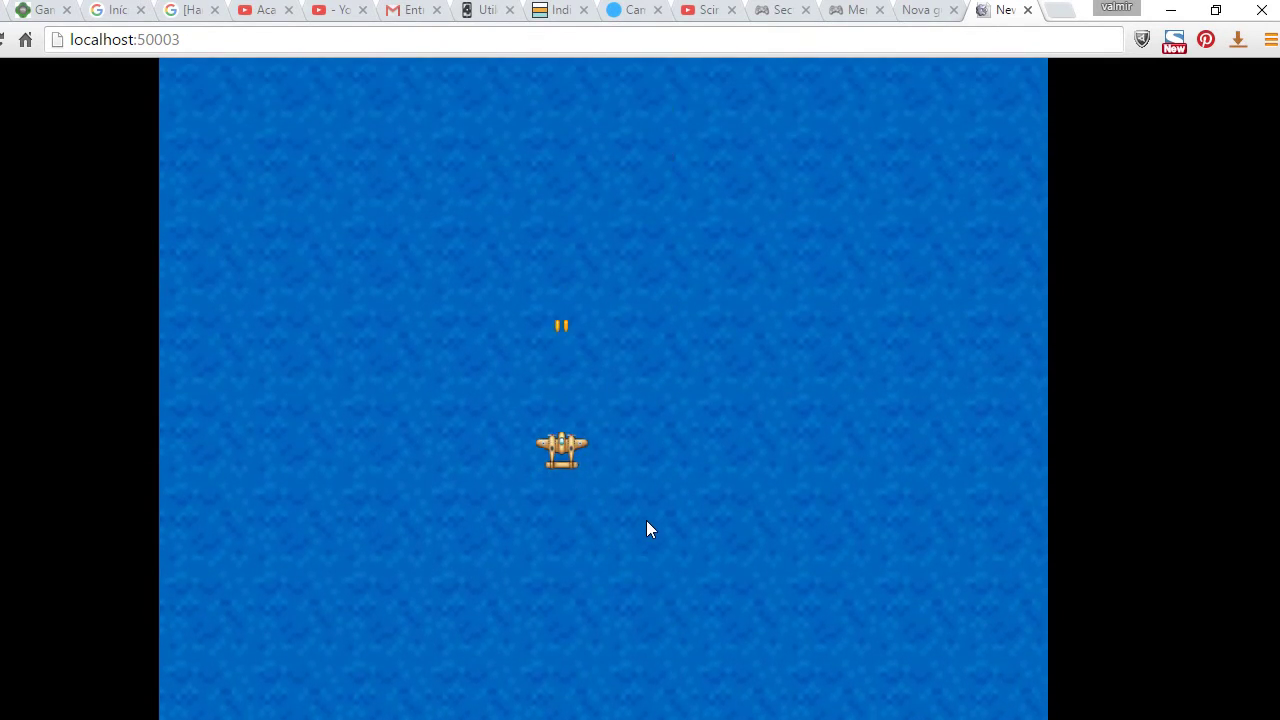
key("Right")
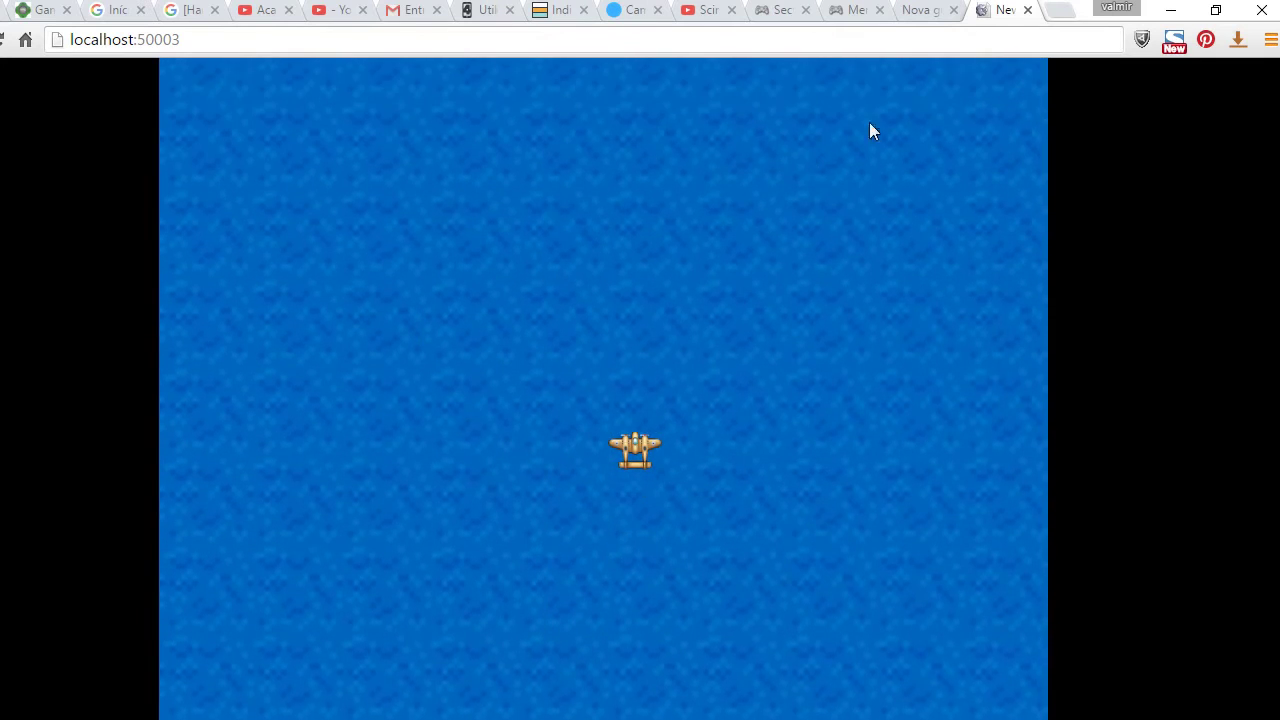
left_click(1028, 10)
key("alt+Tab")
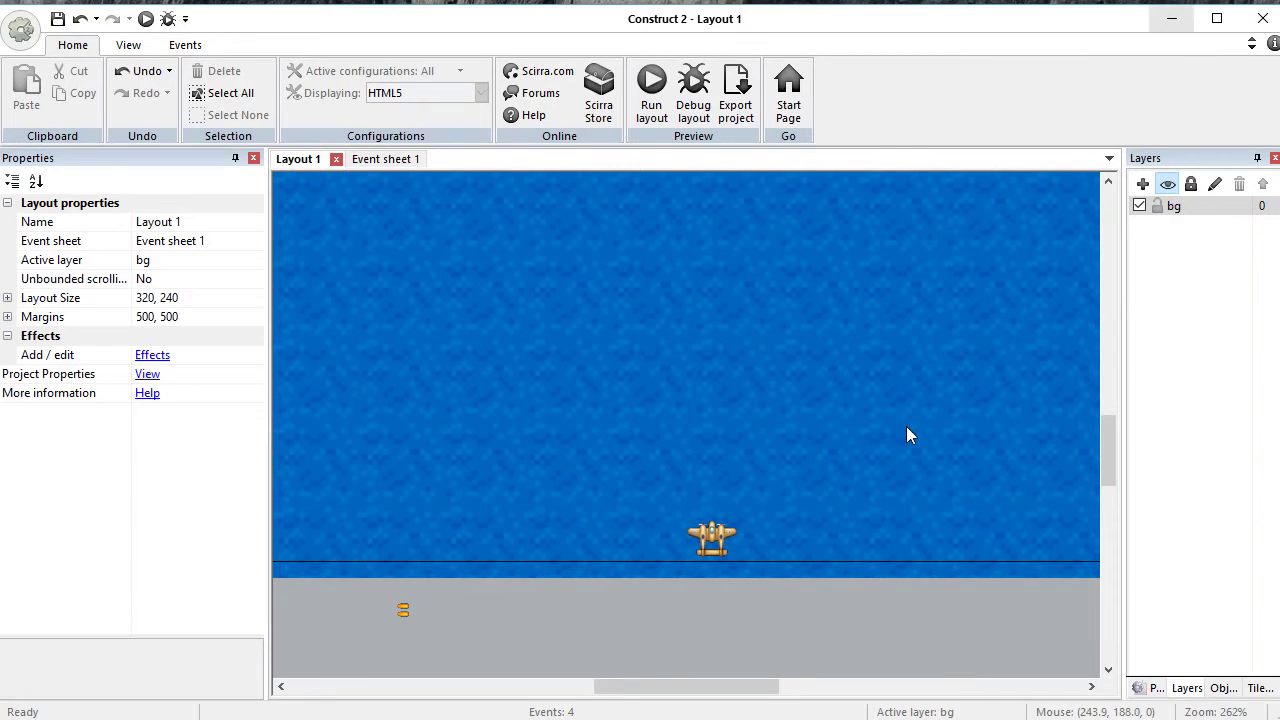
Step: Rename the airplane sprite in Layout 1 as personagem
left_click(389, 160)
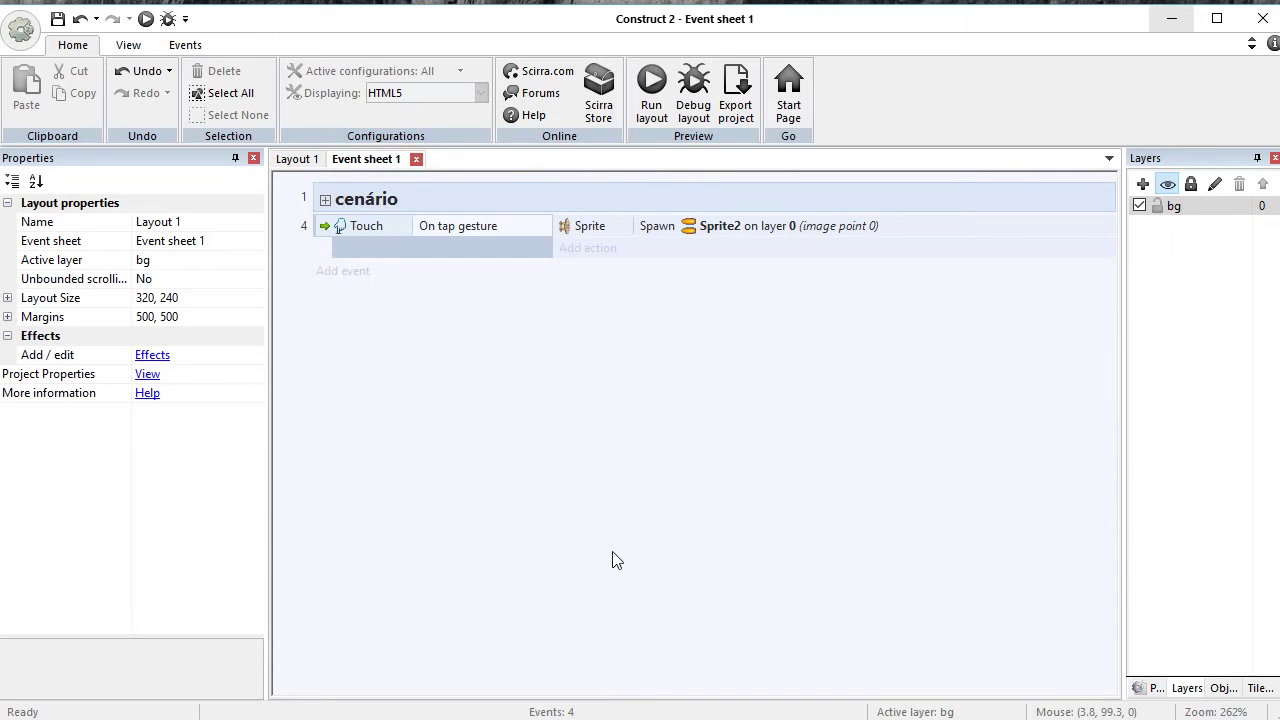
left_click(299, 160)
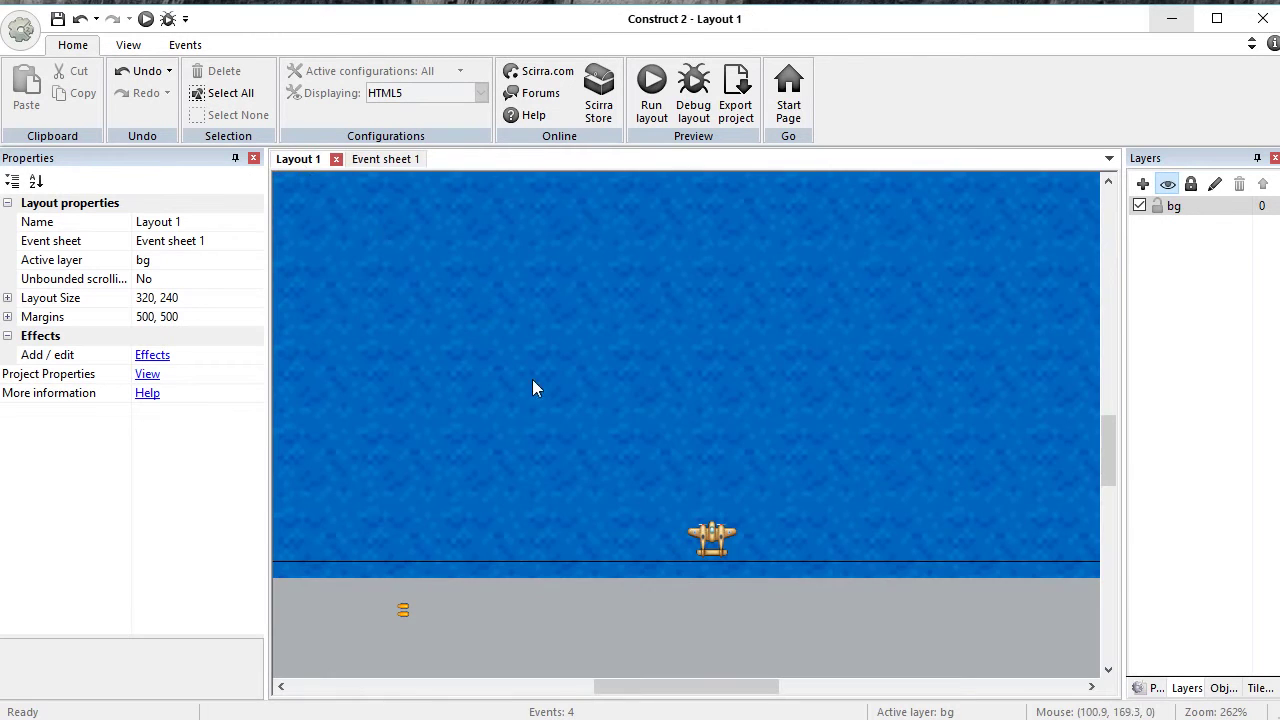
left_click(720, 538)
left_click(183, 225)
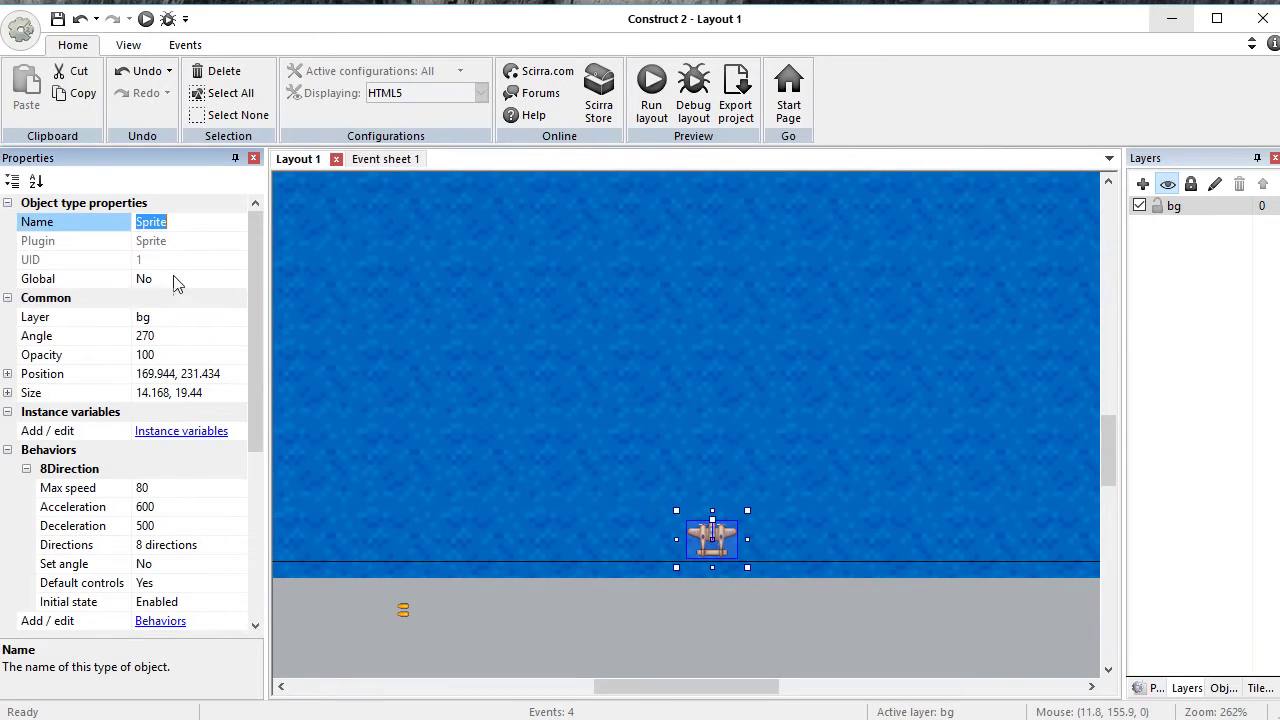
type("agem")
key("Return")
Step: Rename the bullet sprite below the layout as tiro_personagem
left_click(397, 612)
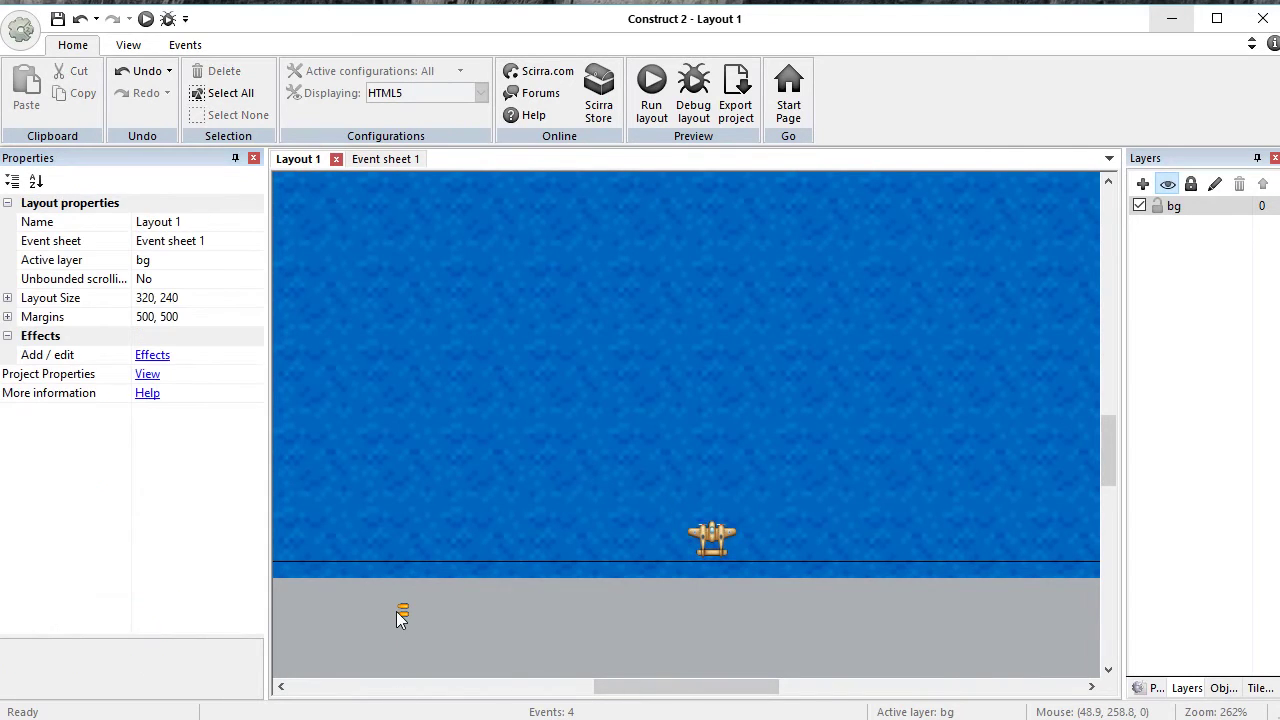
left_click(402, 612)
left_click(159, 231)
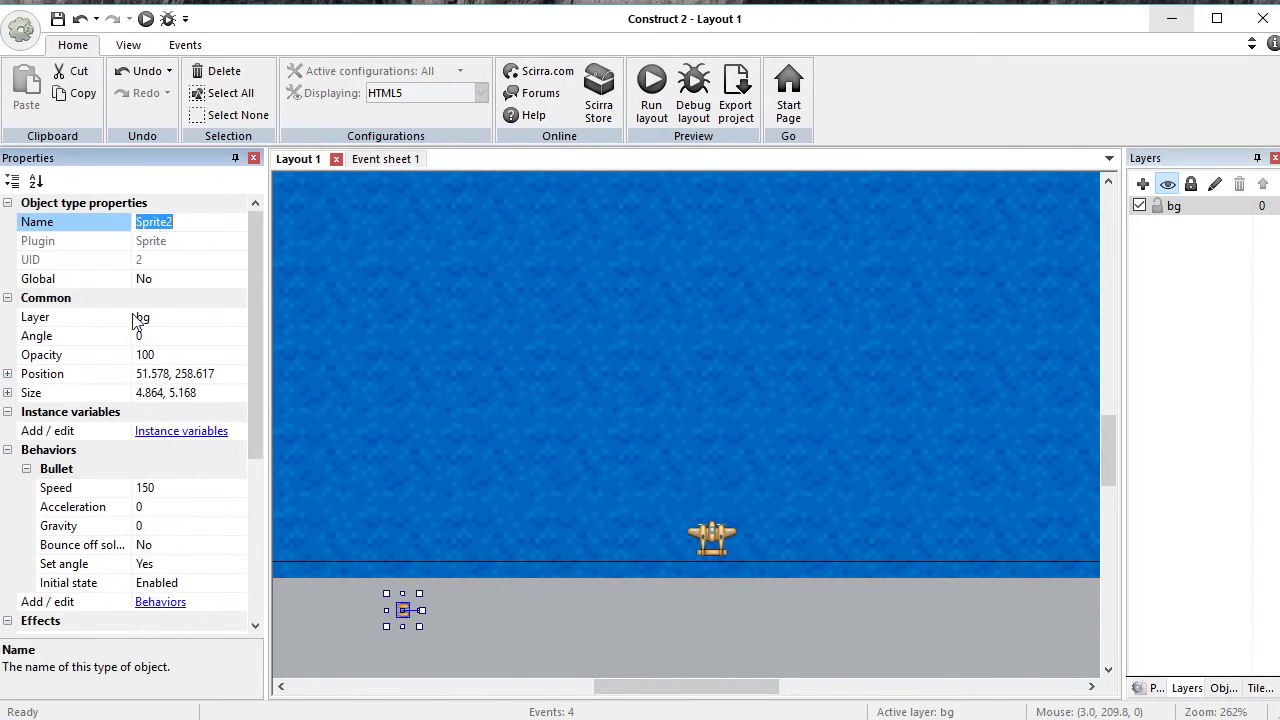
type("ti")
key("Return")
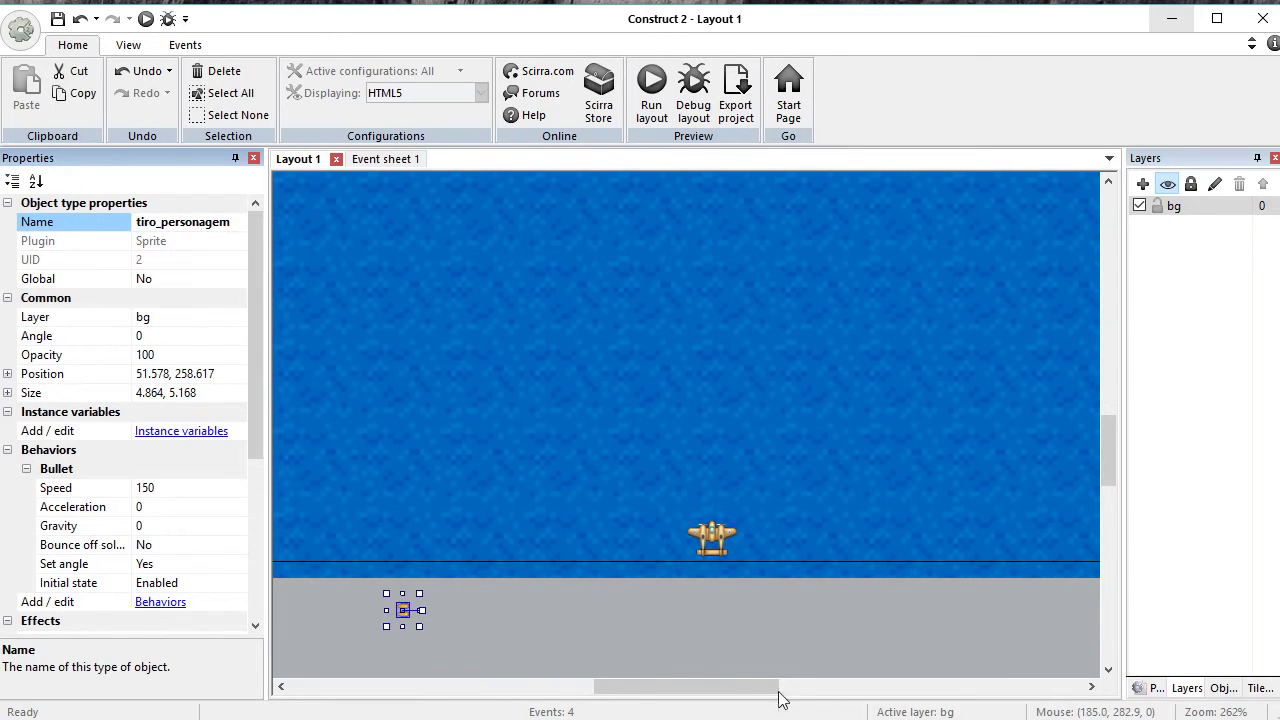
left_click(642, 631)
Step: Widen the layers area, add a new layer above bg and rename it jogo
right_click(380, 285)
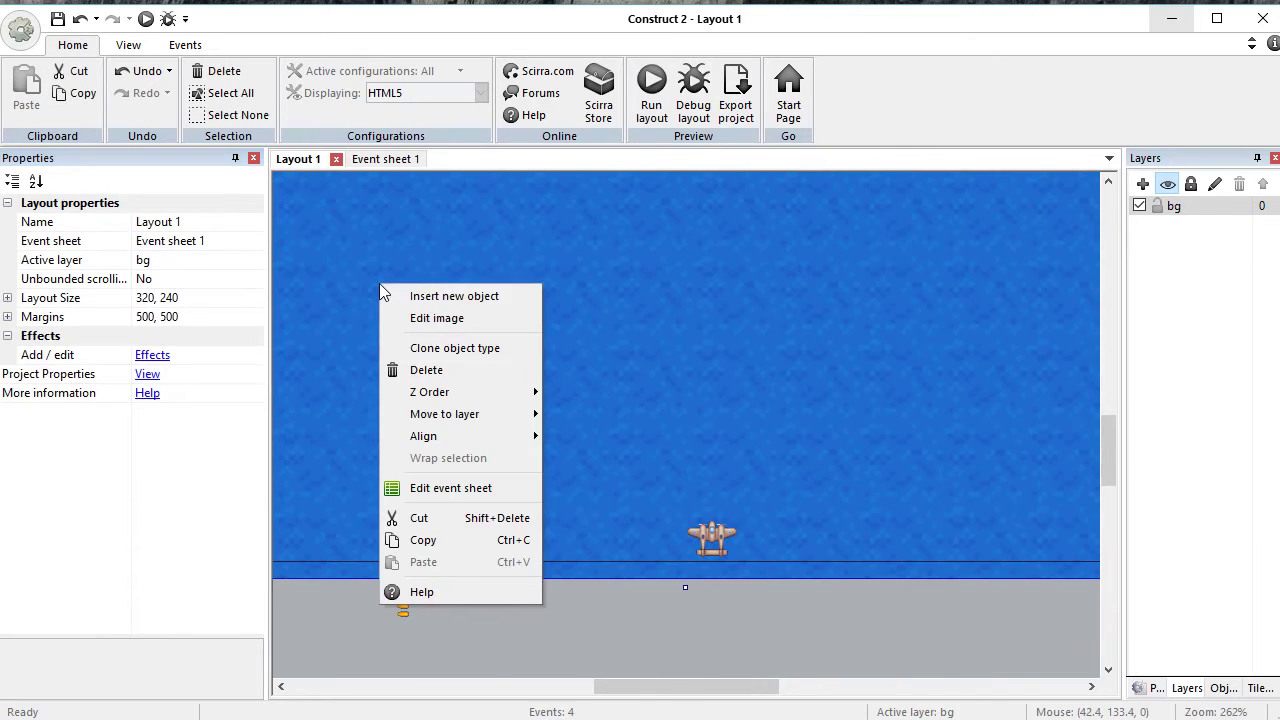
left_click(673, 601)
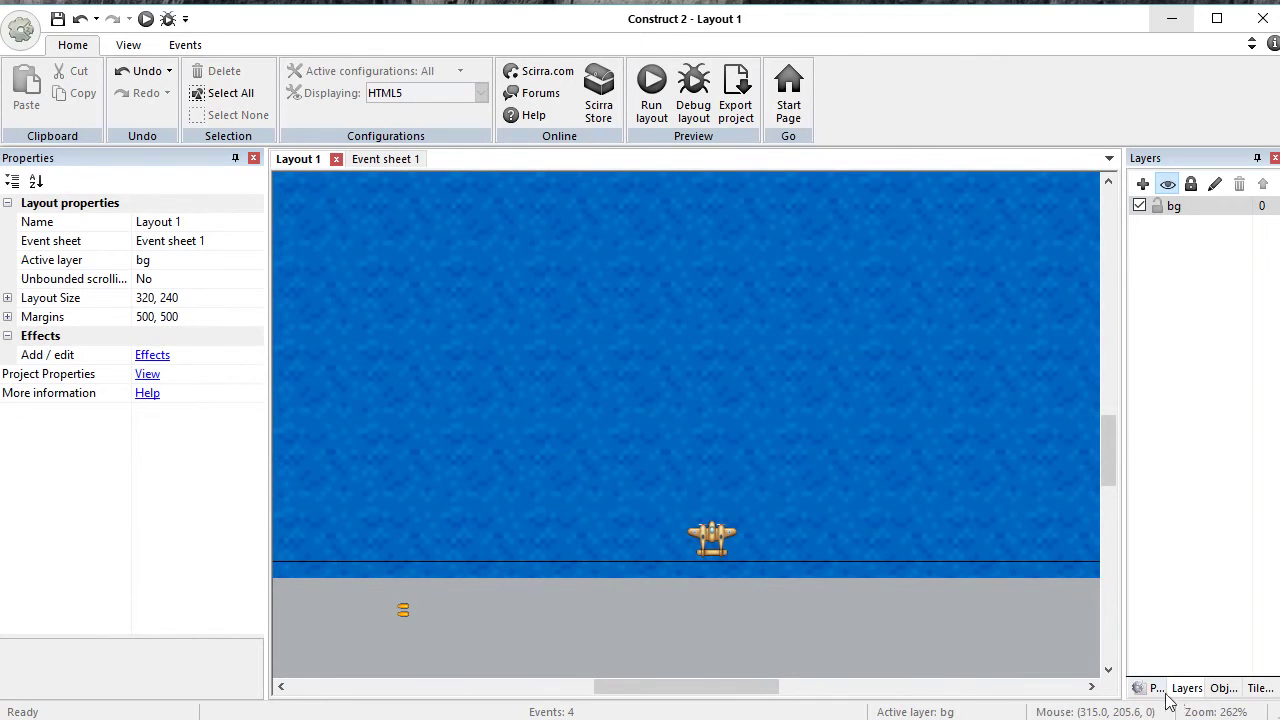
left_click_drag(1124, 680, 1115, 411)
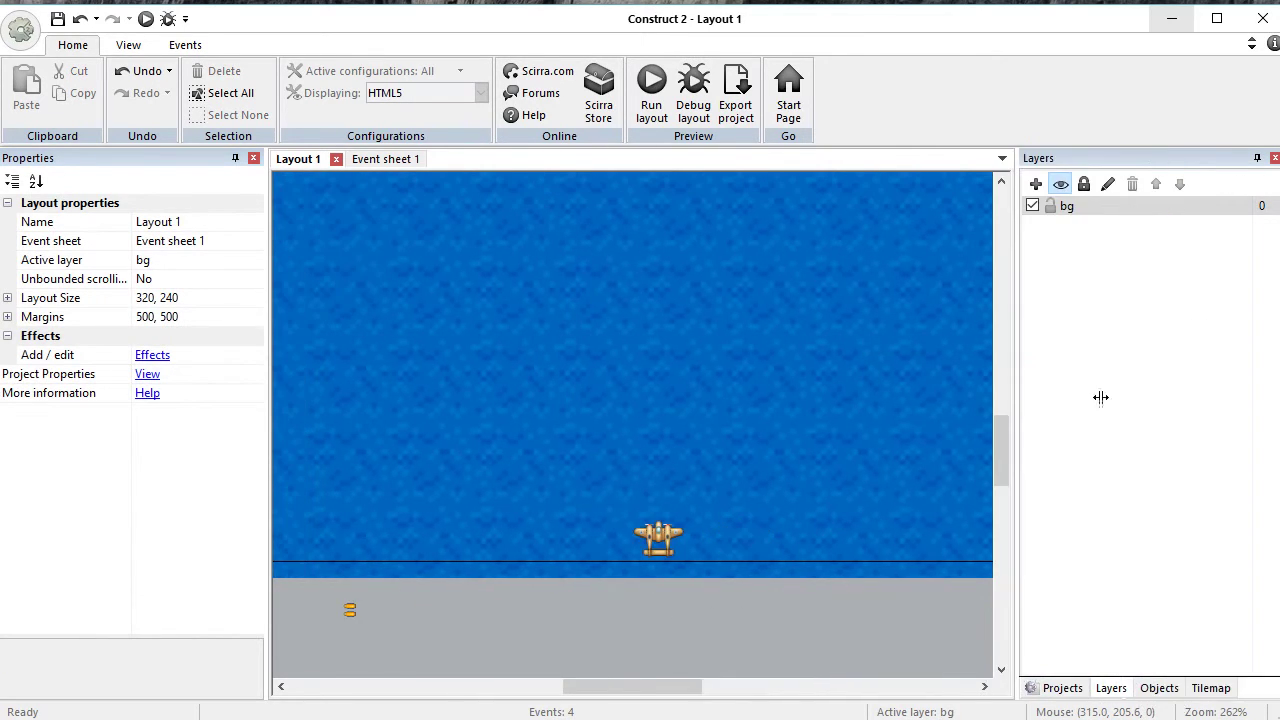
right_click(1076, 350)
left_click(1082, 250)
right_click(1082, 240)
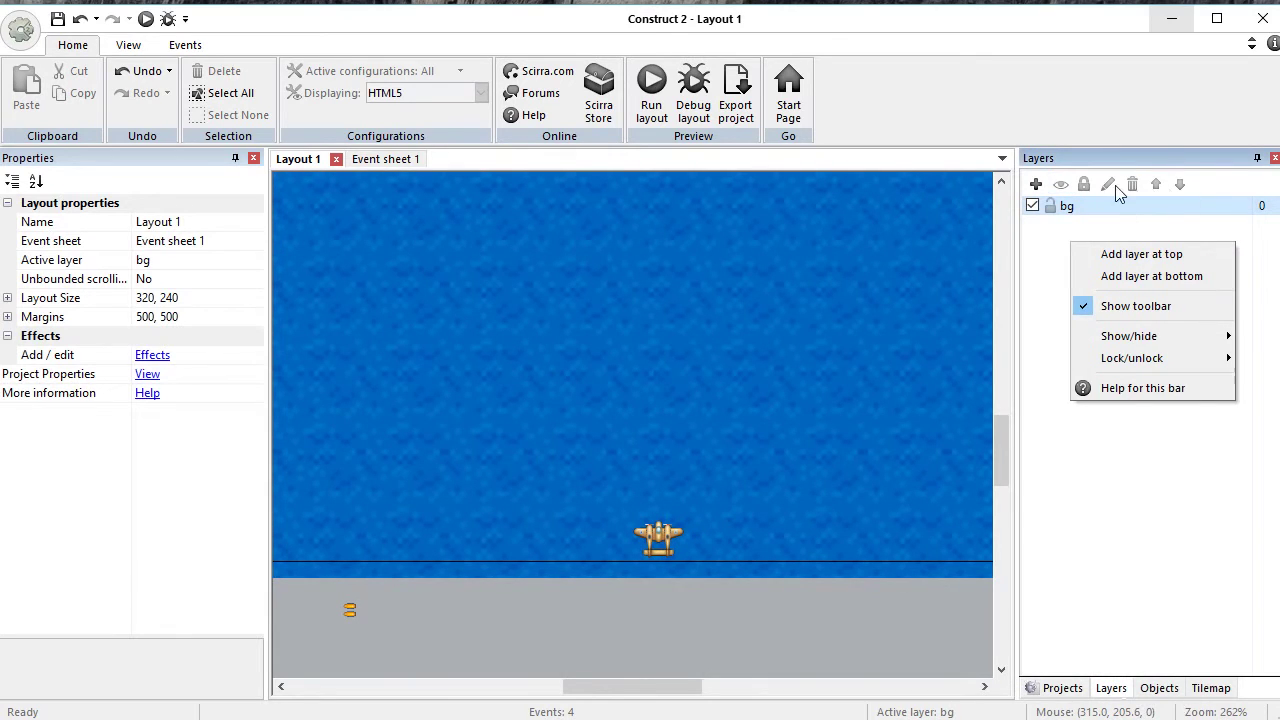
left_click(1036, 184)
left_click(1070, 208)
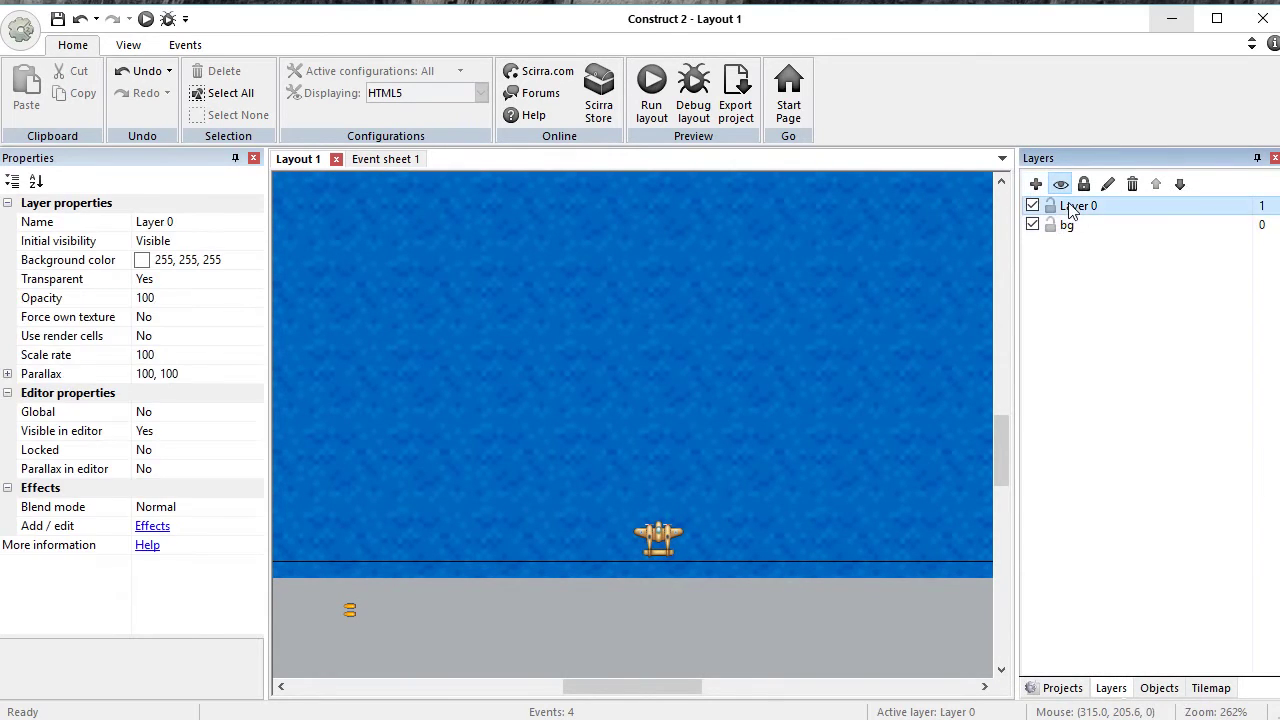
key("F2")
type("jogo")
key("Return")
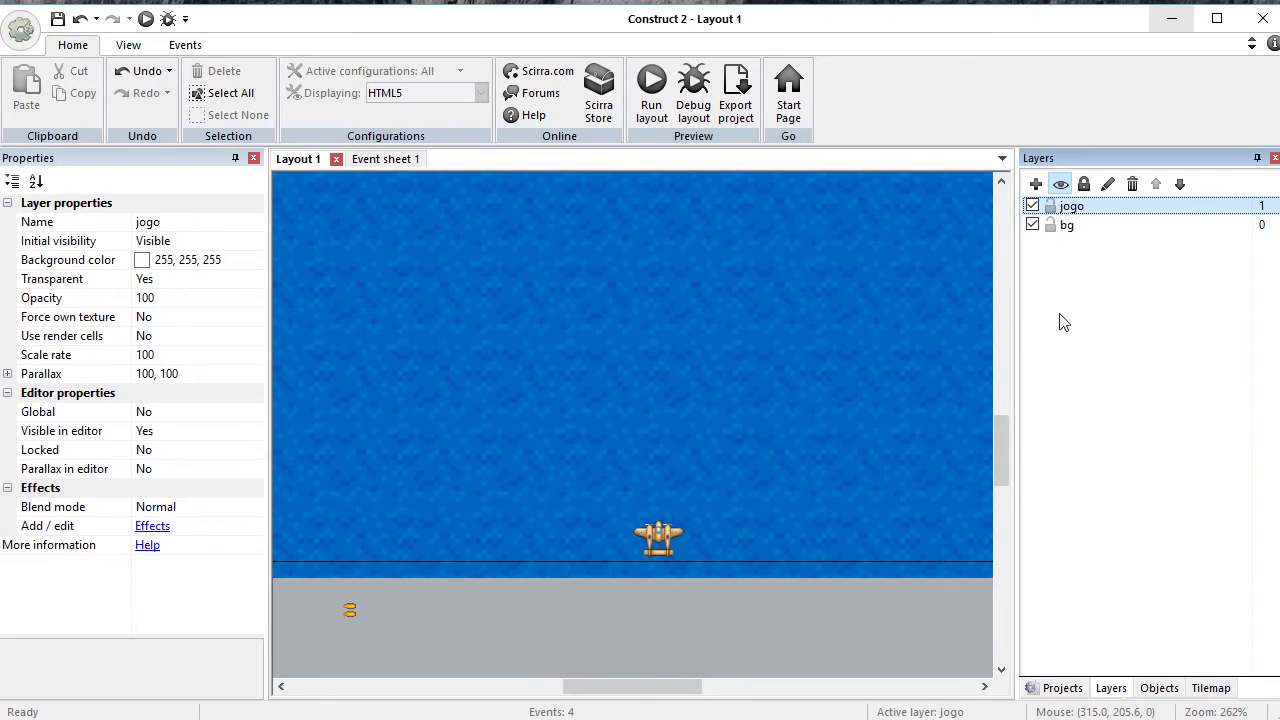
Step: Move the personagem airplane sprite from the bg layer to the jogo layer
left_click(1072, 229)
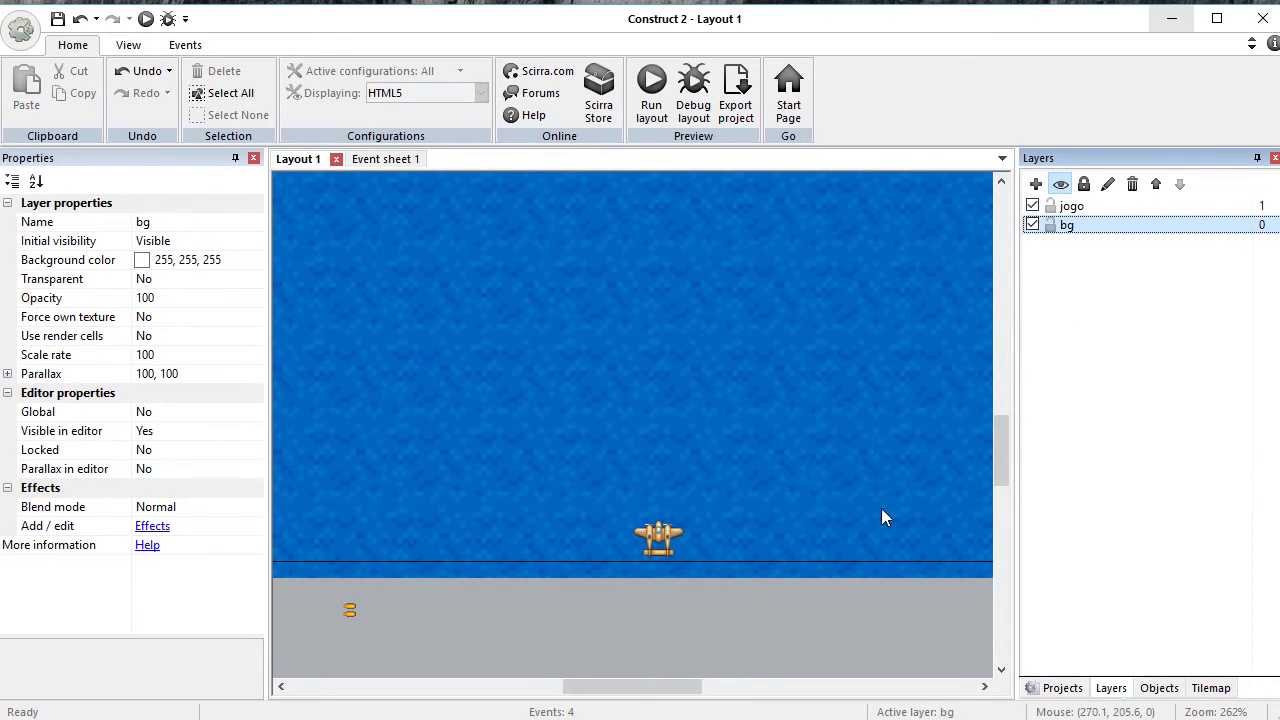
left_click(1072, 206)
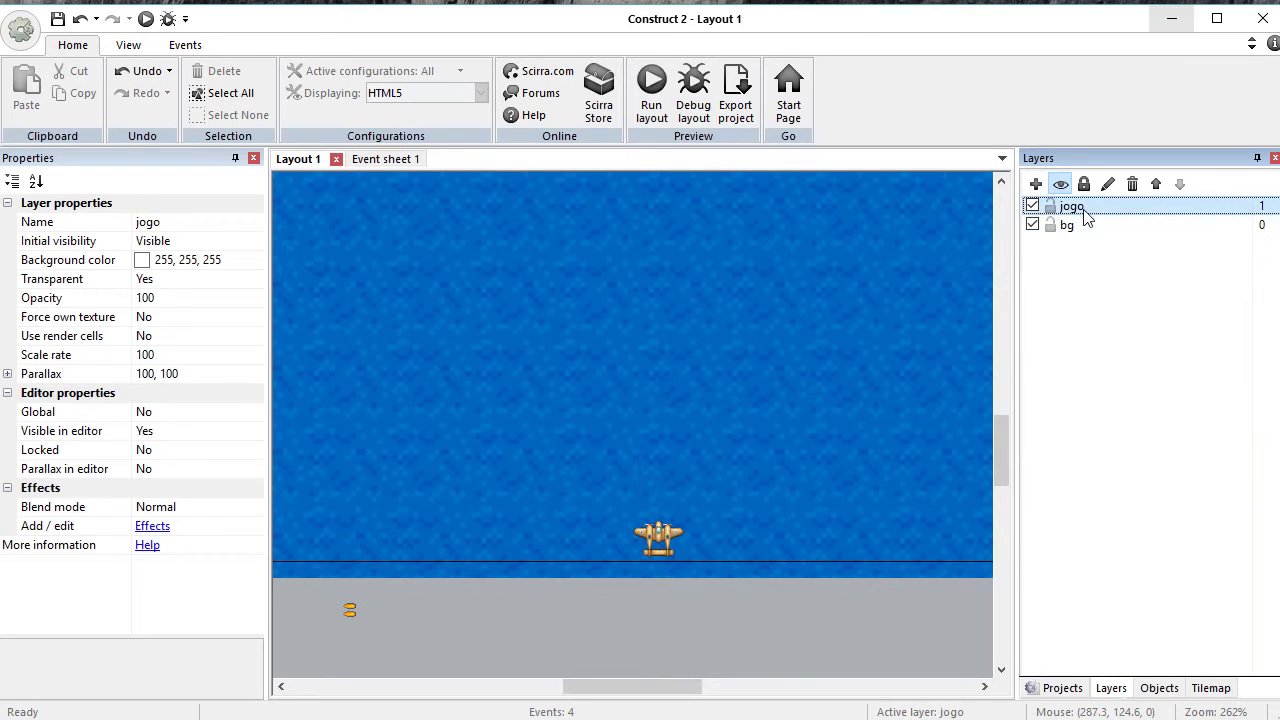
left_click(1068, 228)
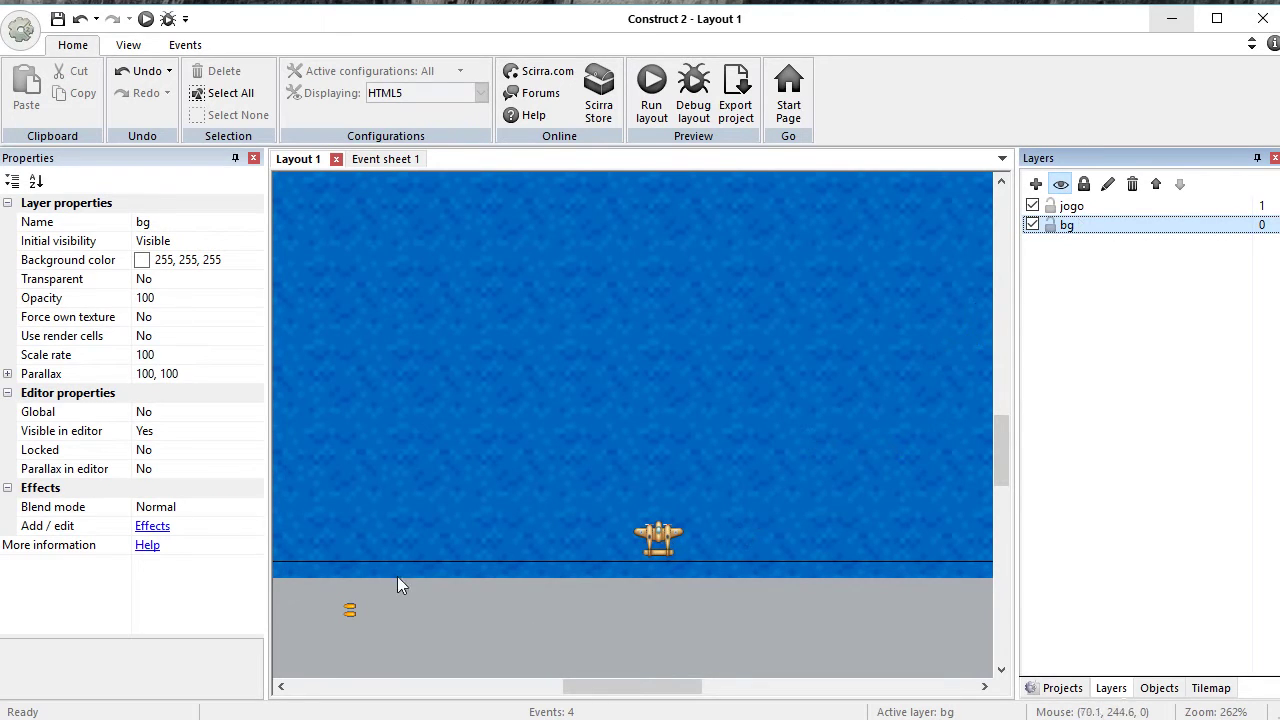
left_click(666, 532)
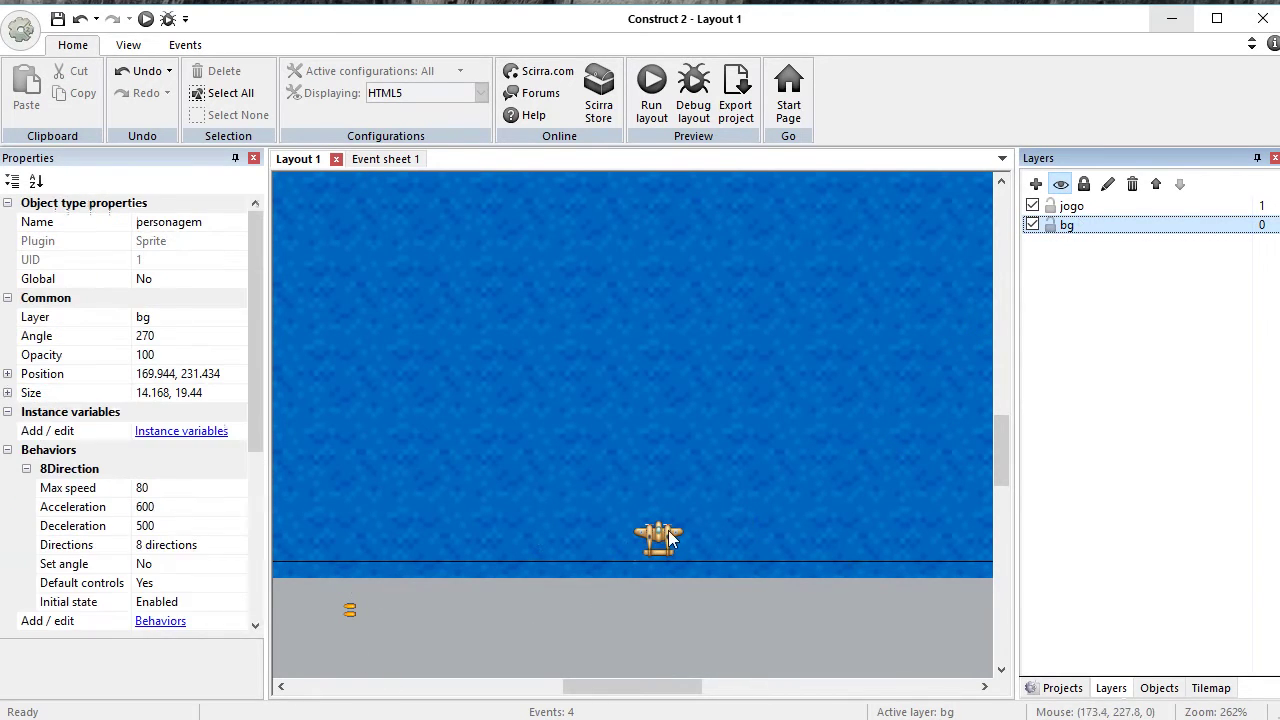
left_click(232, 317)
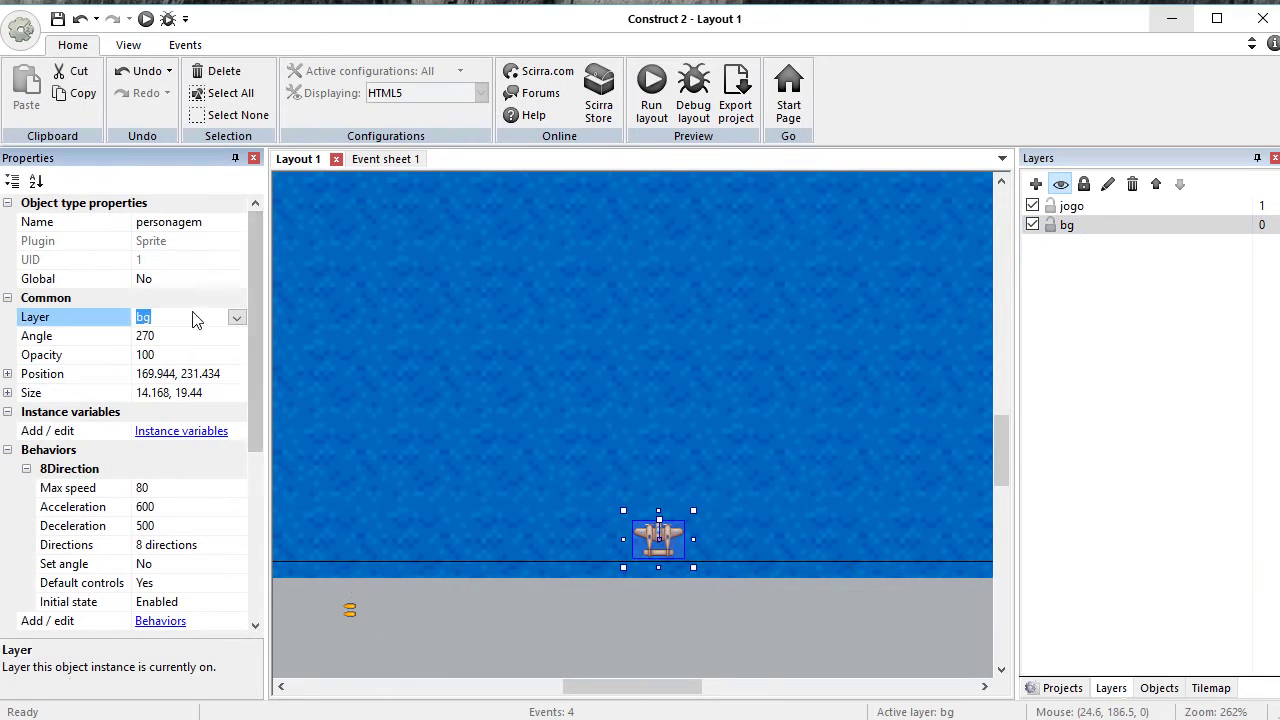
left_click(236, 317)
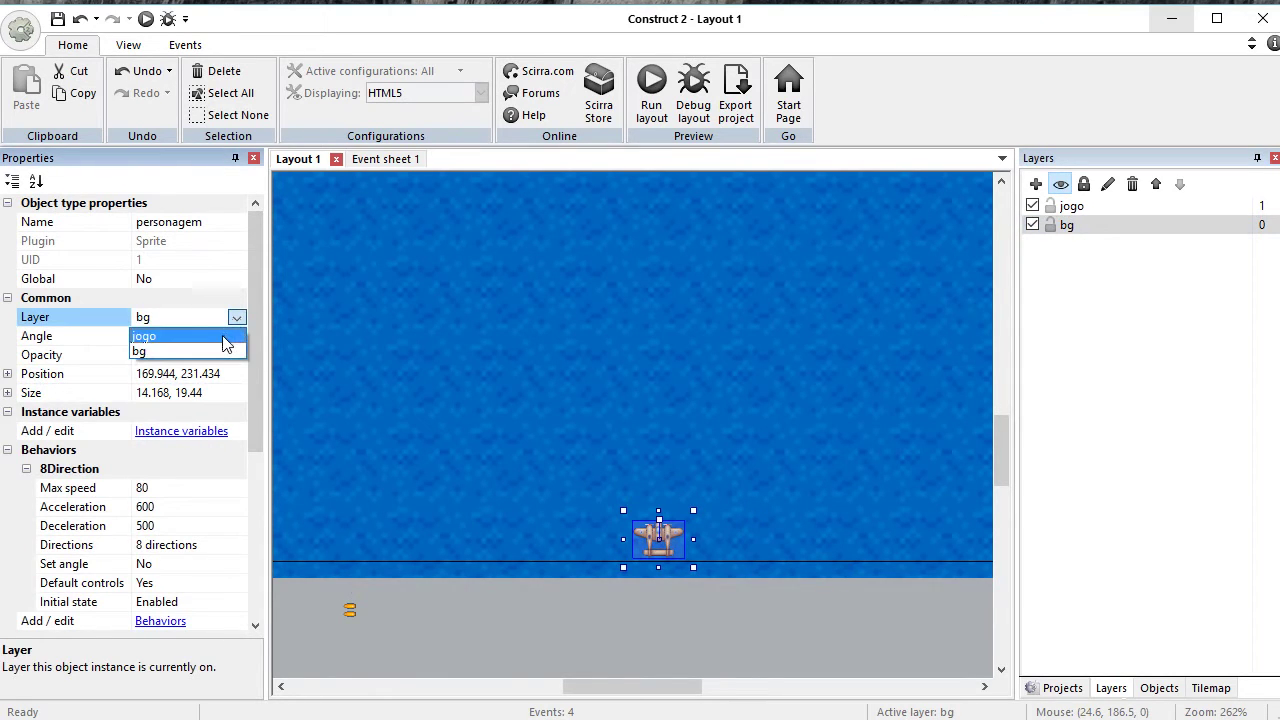
left_click(224, 338)
left_click(678, 616)
Step: Move the tiro_personagem bullet sprite to the jogo layer
left_click(350, 610)
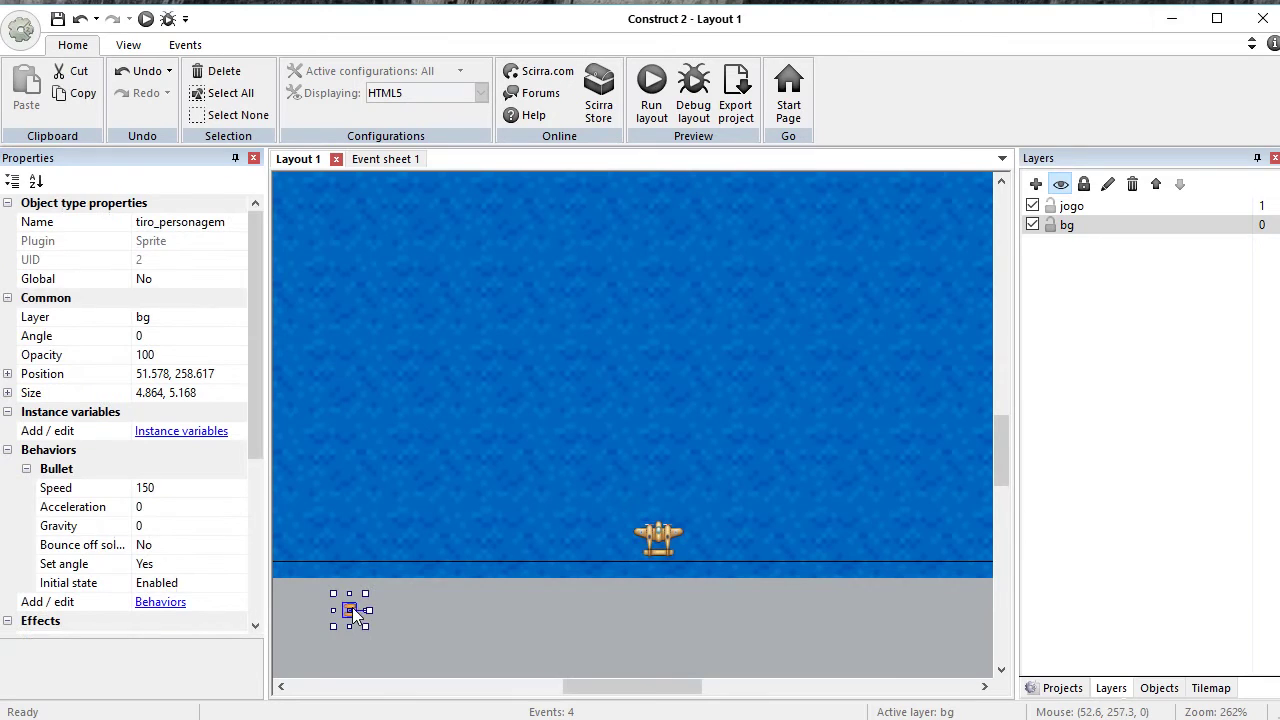
left_click(190, 243)
left_click(204, 317)
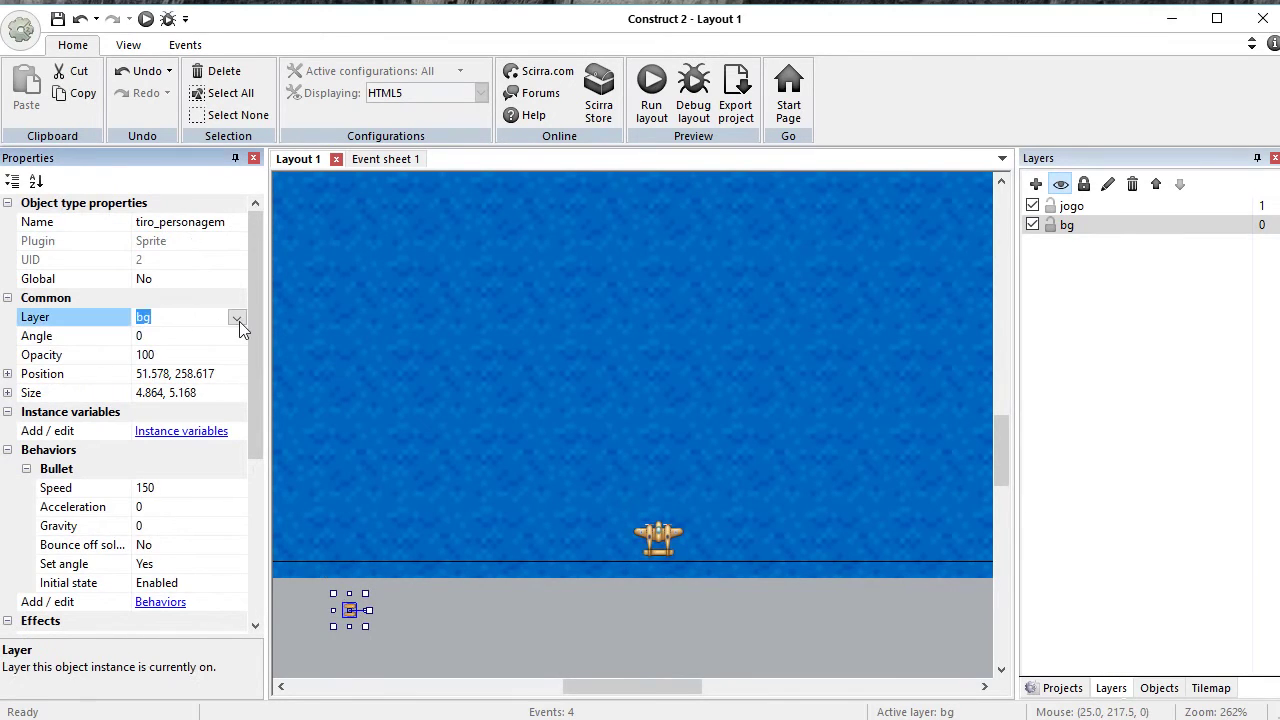
left_click(238, 318)
left_click(223, 341)
left_click(603, 631)
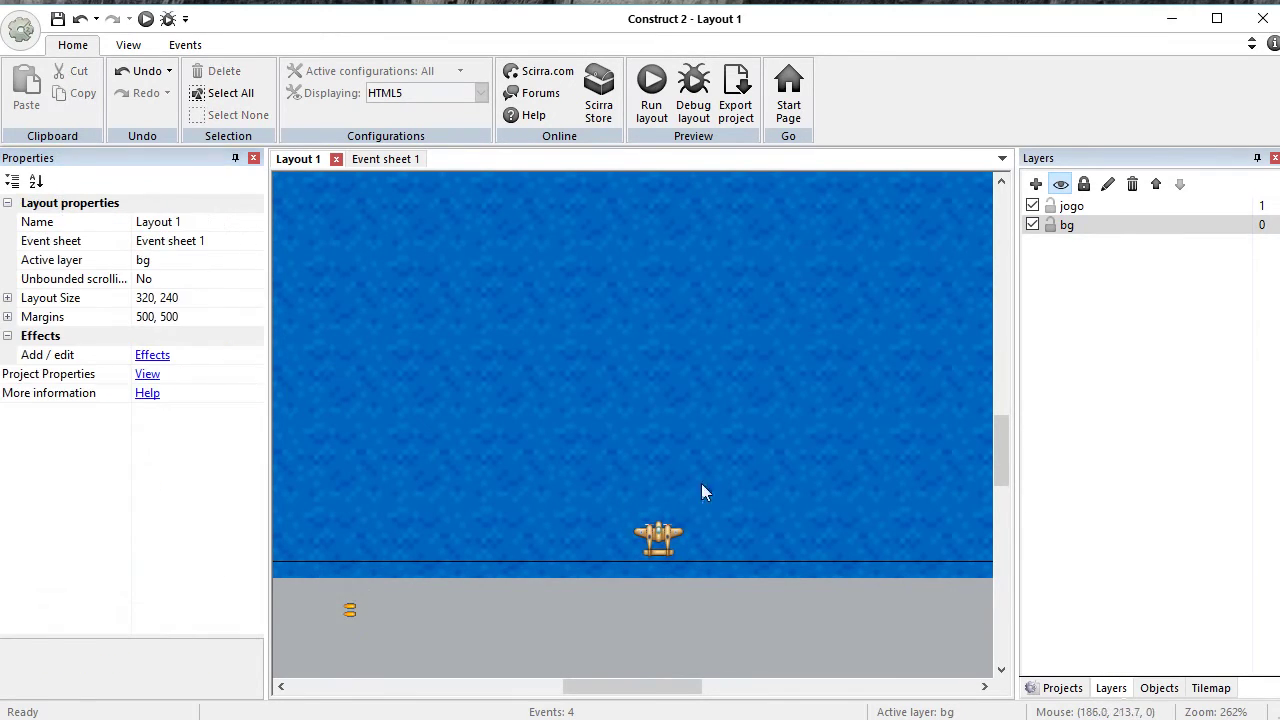
Step: Lock the bg layer and test the lock by trying to select and move the water background
left_click(1063, 233)
left_click(1049, 226)
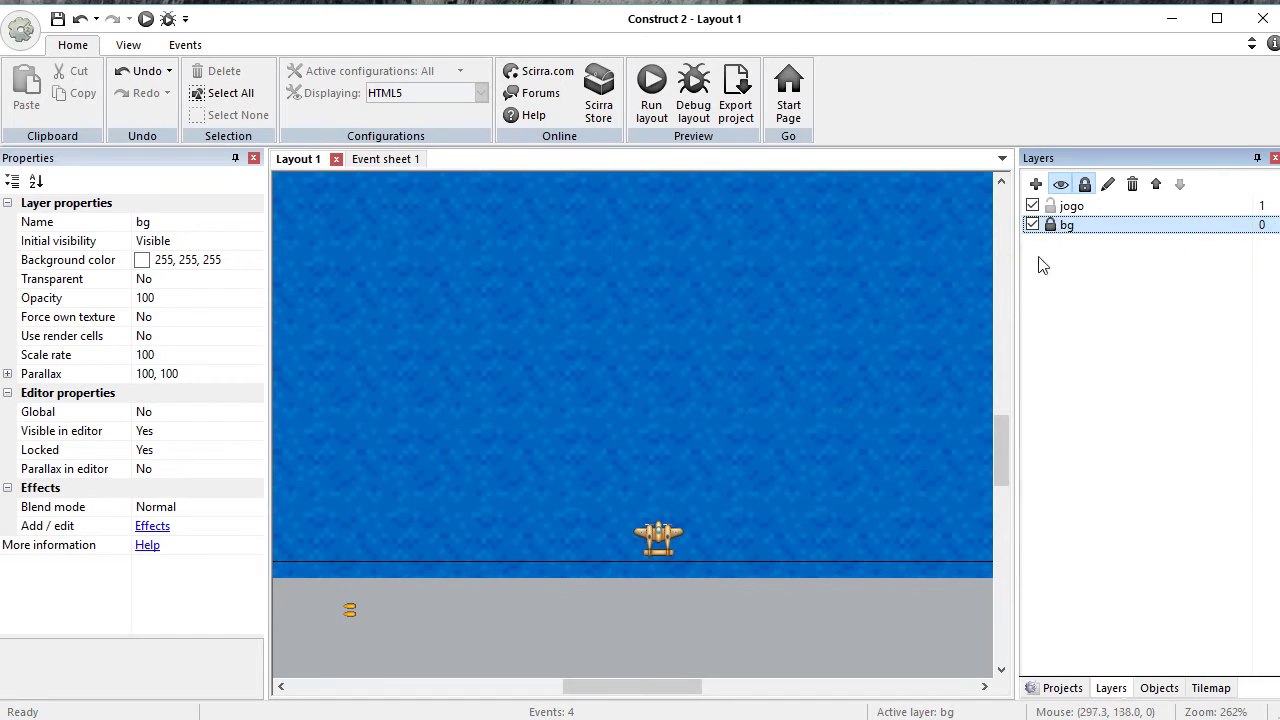
left_click(728, 294)
left_click_drag(728, 294, 931, 407)
left_click_drag(560, 527, 811, 552)
left_click_drag(856, 329, 857, 477)
left_click_drag(496, 488, 592, 592)
scroll(891, 498, "right", 1, "shift")
left_click_drag(579, 463, 565, 550)
left_click_drag(889, 577, 463, 446)
left_click(648, 343)
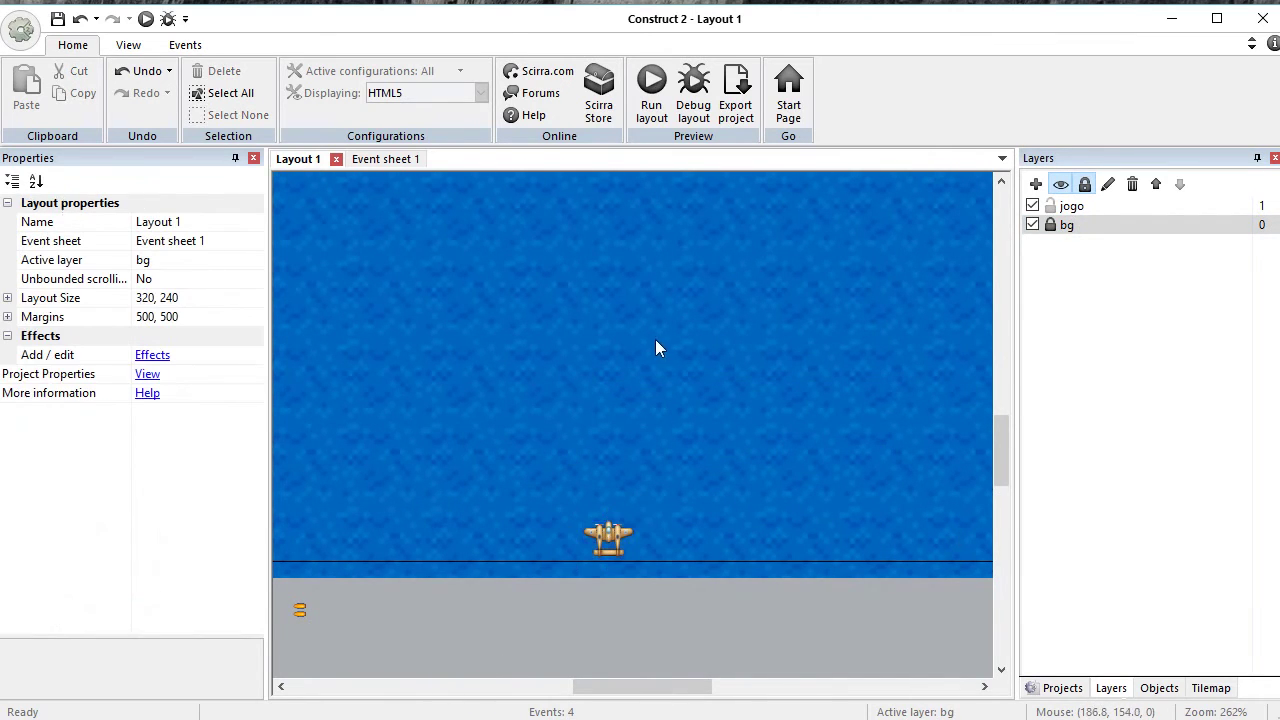
Step: Test selection on the layout with bg locked, checking the water background, the personagem airplane and the tiro_personagem bullet
double_click(670, 341)
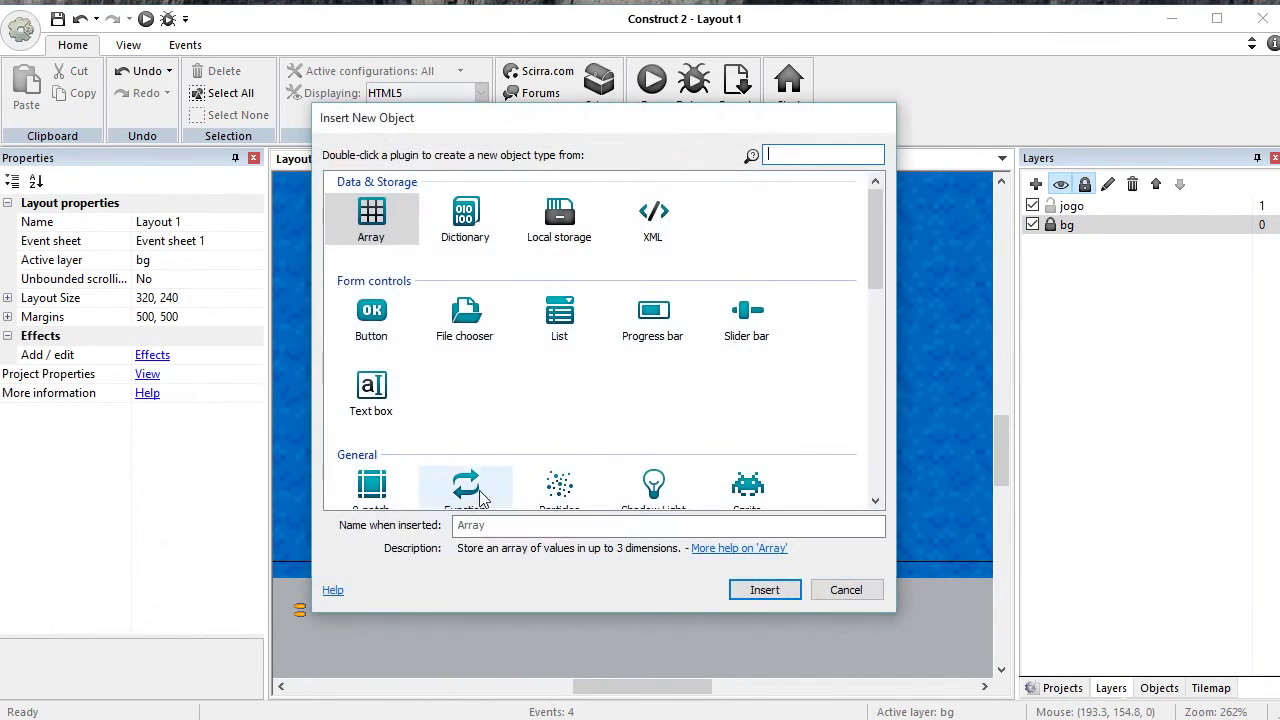
left_click(846, 590)
left_click_drag(630, 690, 595, 618)
left_click(757, 534)
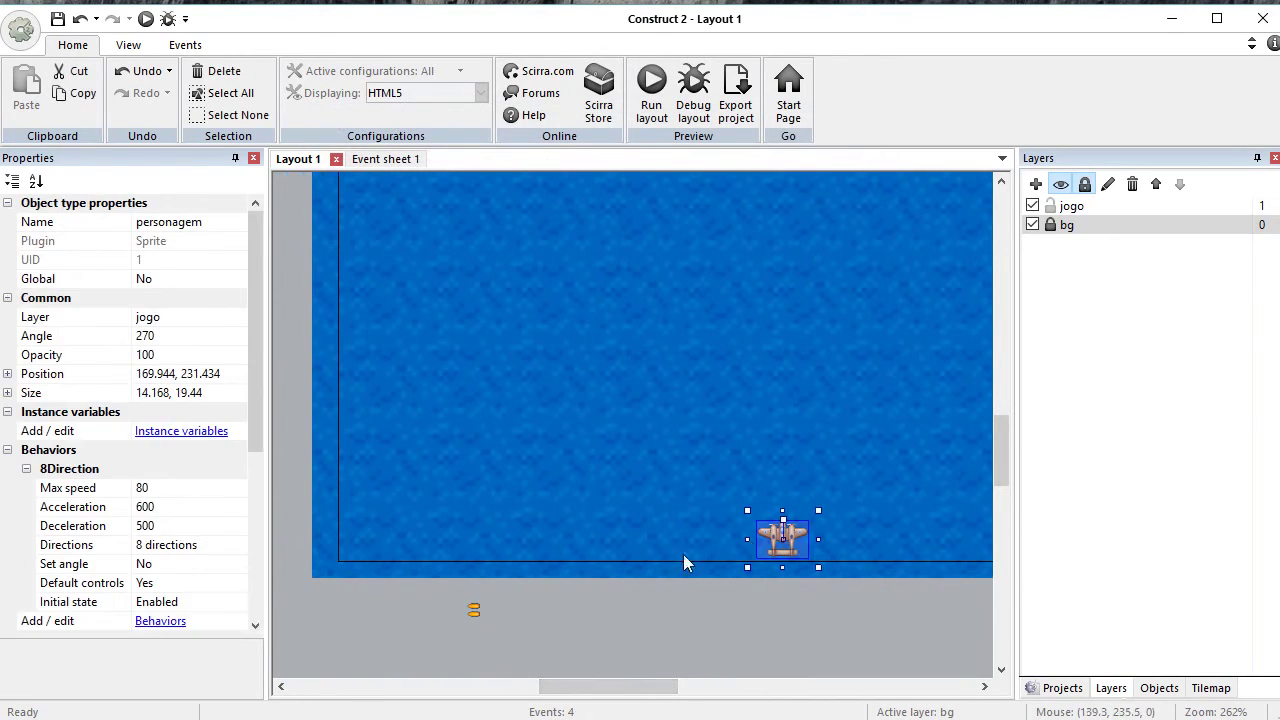
left_click(474, 611)
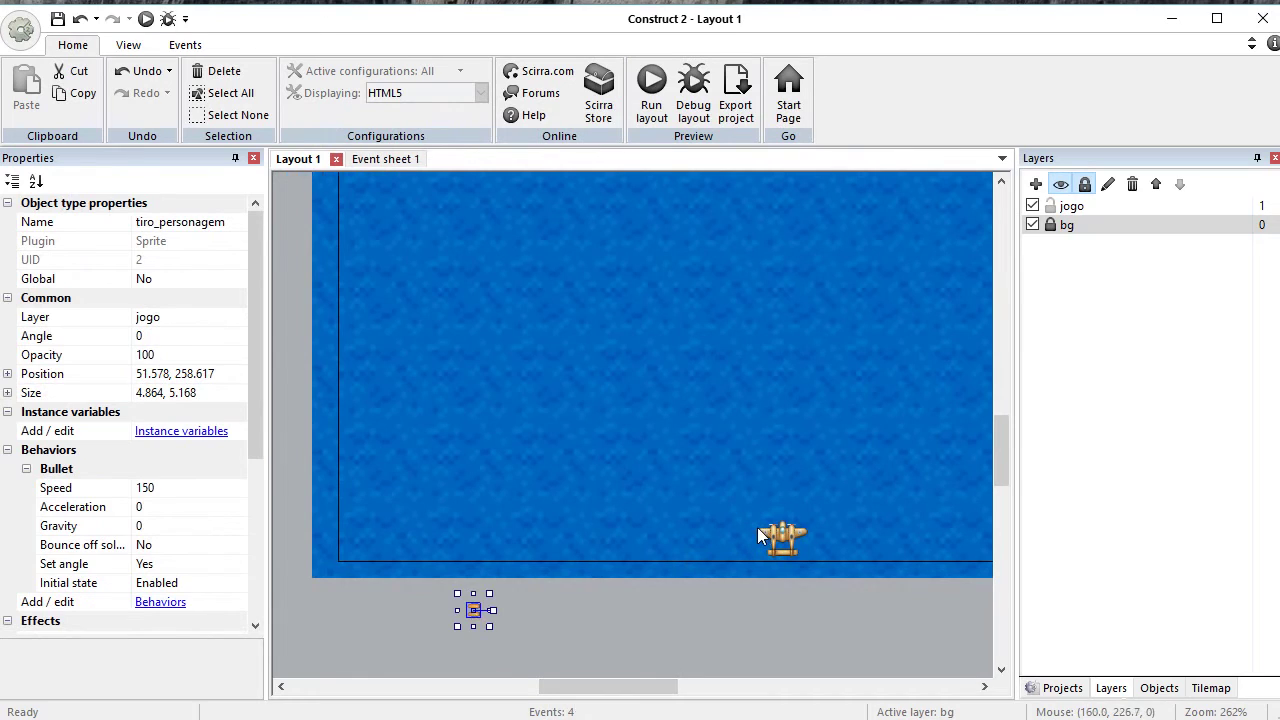
Step: Change the tap event's spawn action so that tiro_personagem is created on layer 1
left_click(394, 164)
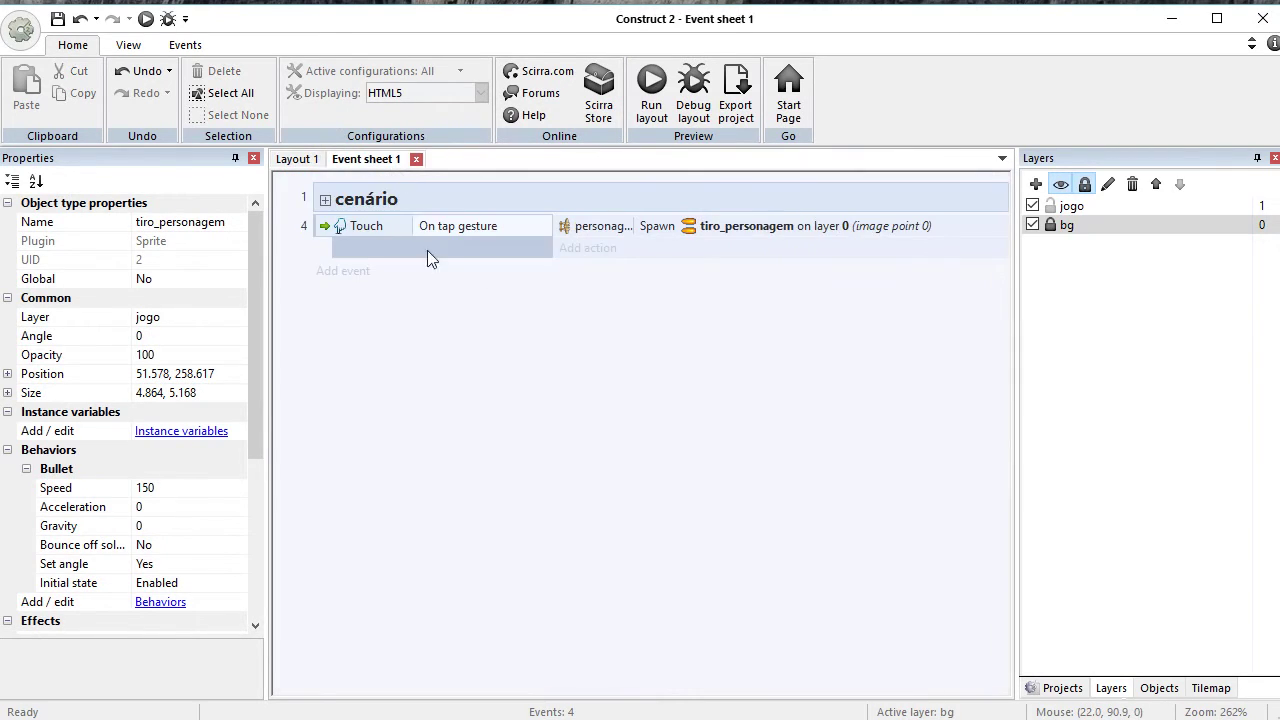
double_click(786, 228)
left_click(618, 531)
type("1")
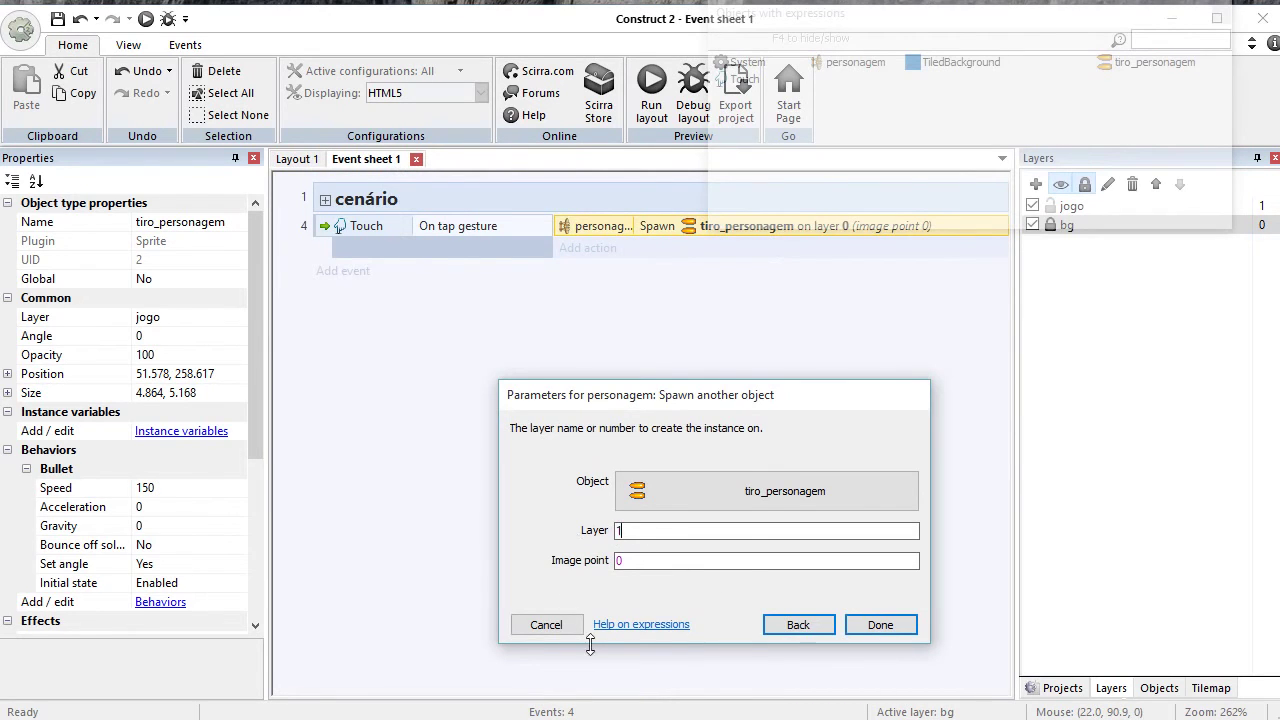
left_click(880, 625)
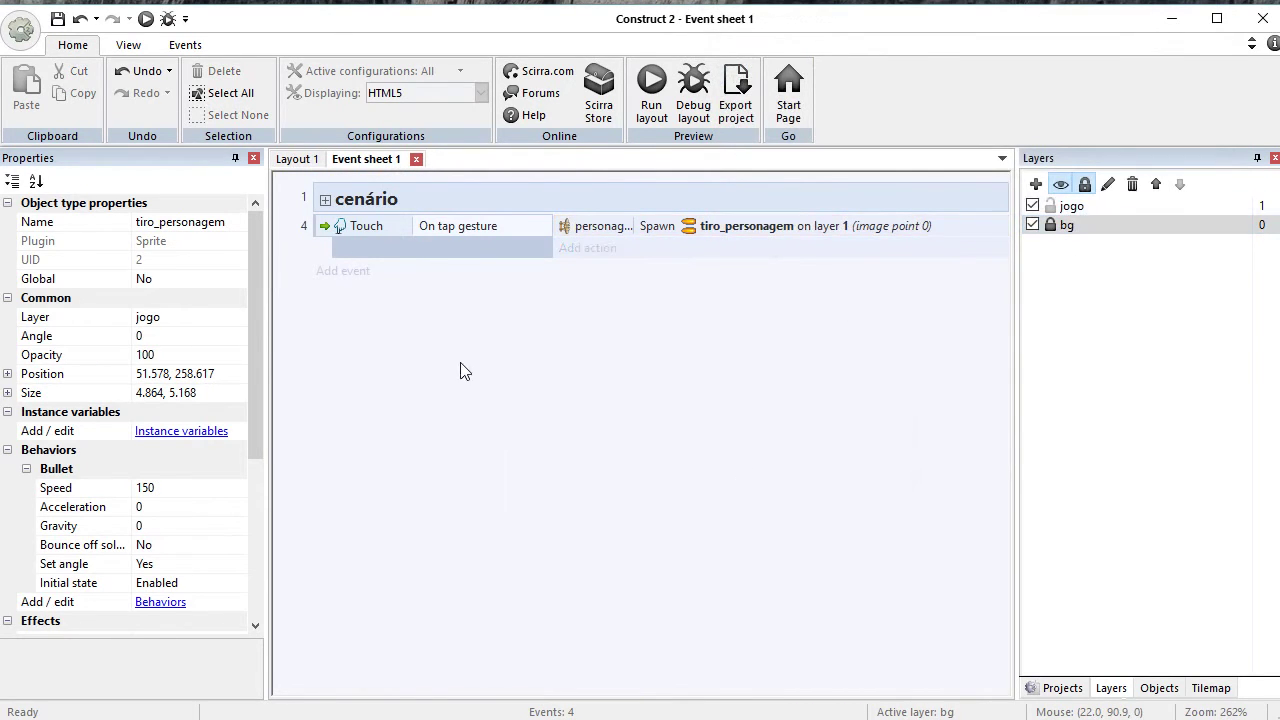
Step: Insert a new Sprite object on the water in the layout's left part
left_click(297, 159)
right_click(498, 343)
left_click(551, 362)
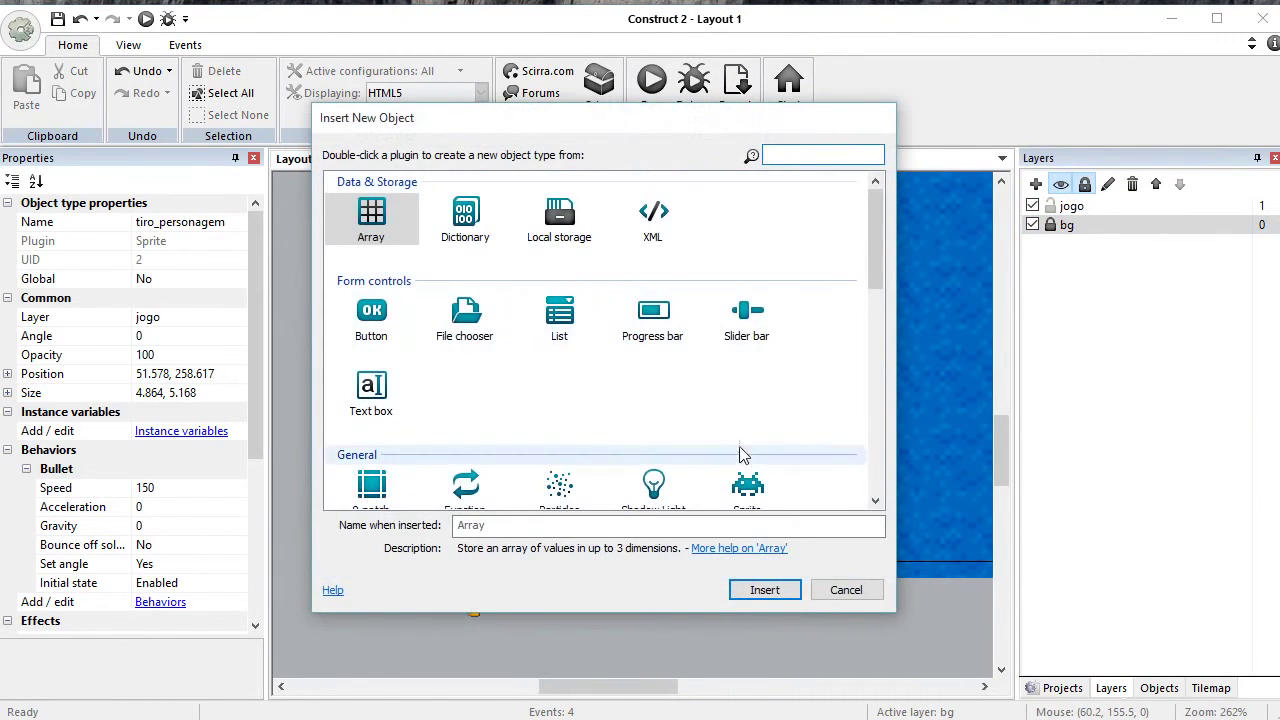
left_click(750, 488)
double_click(750, 490)
left_click(491, 271)
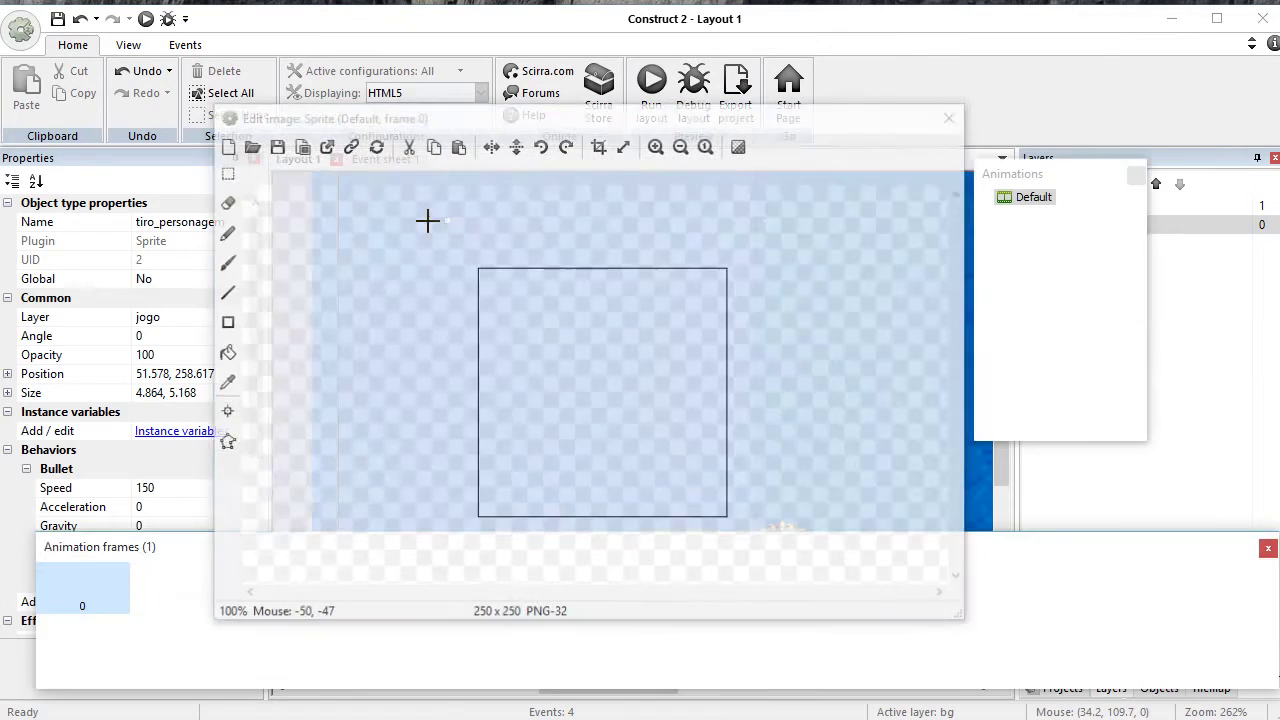
Step: Import aviao2-1.fw.png, aviao2-2.fw.png and aviao2-3.fw.png as animation frames of the new sprite
left_click(249, 146)
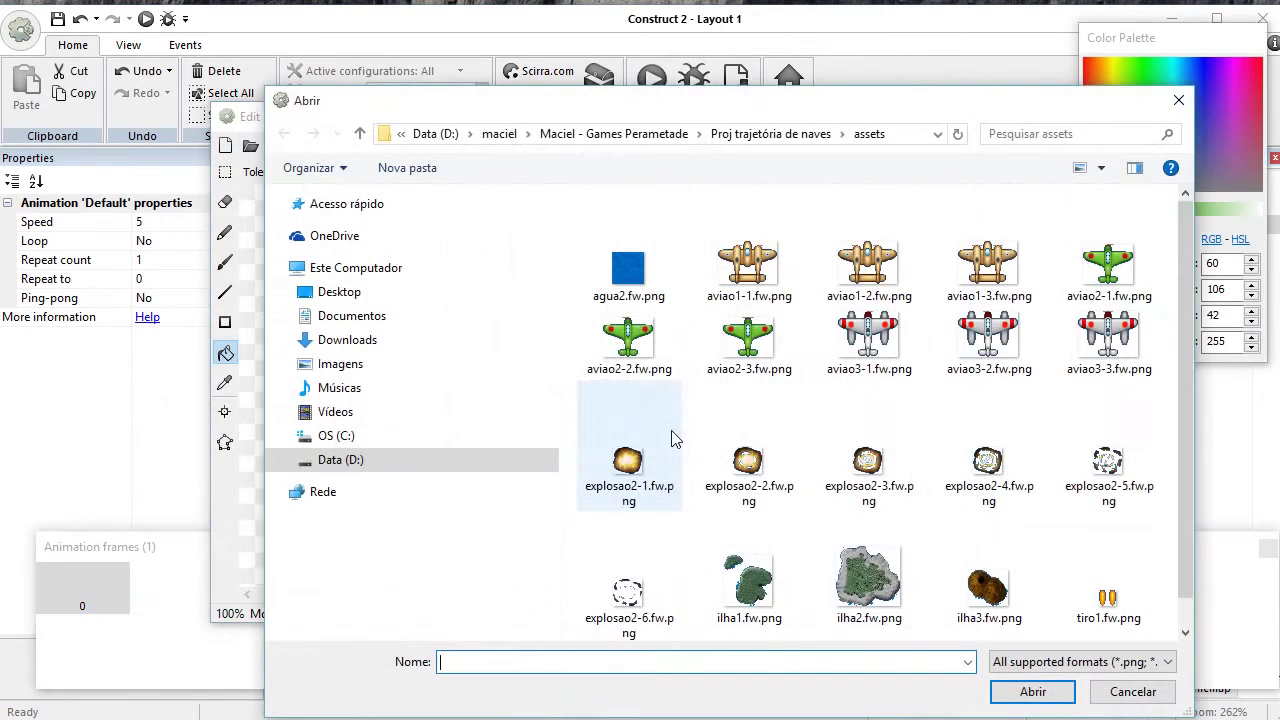
left_click(1131, 692)
left_click(177, 611)
right_click(174, 606)
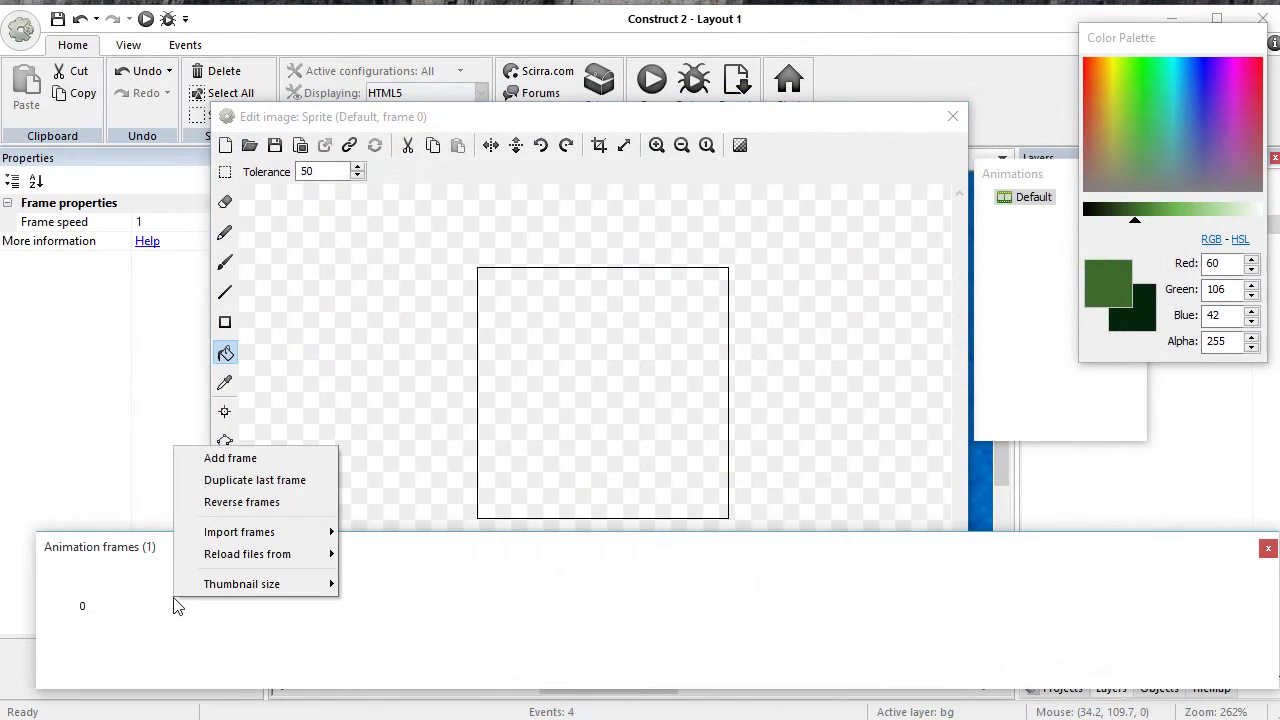
mouse_move(266, 540)
left_click(365, 533)
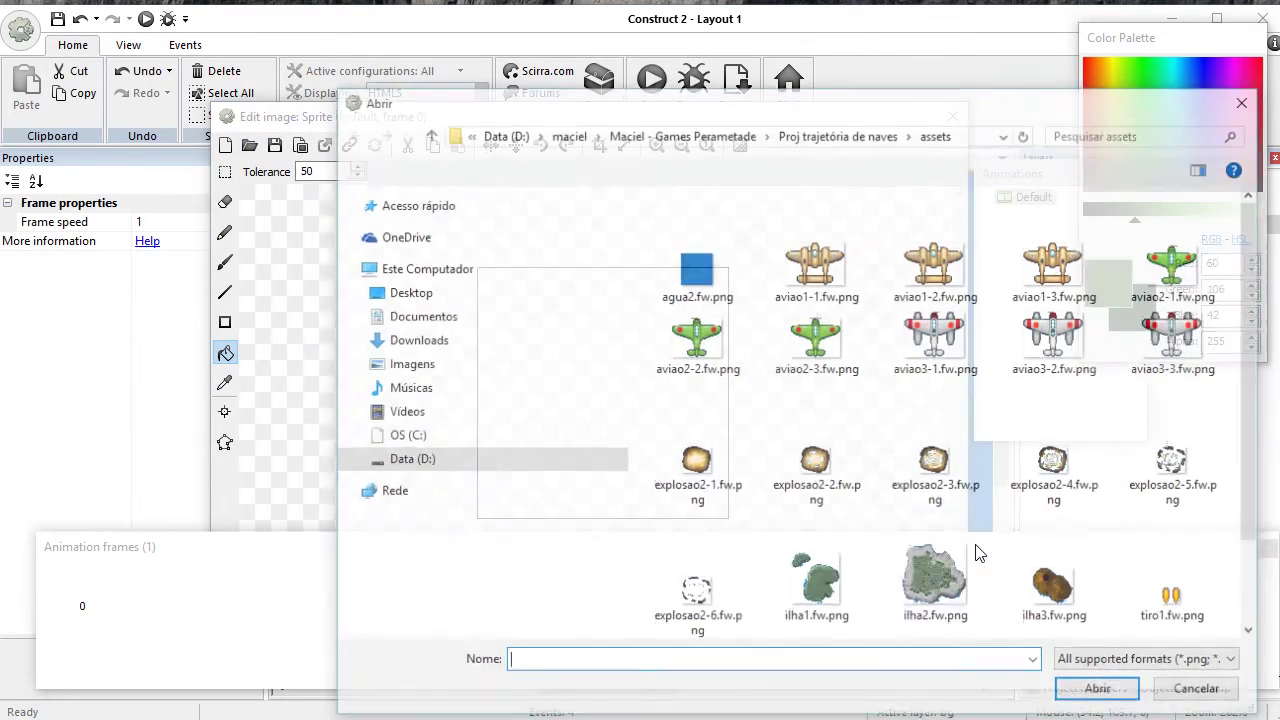
left_click(1164, 284)
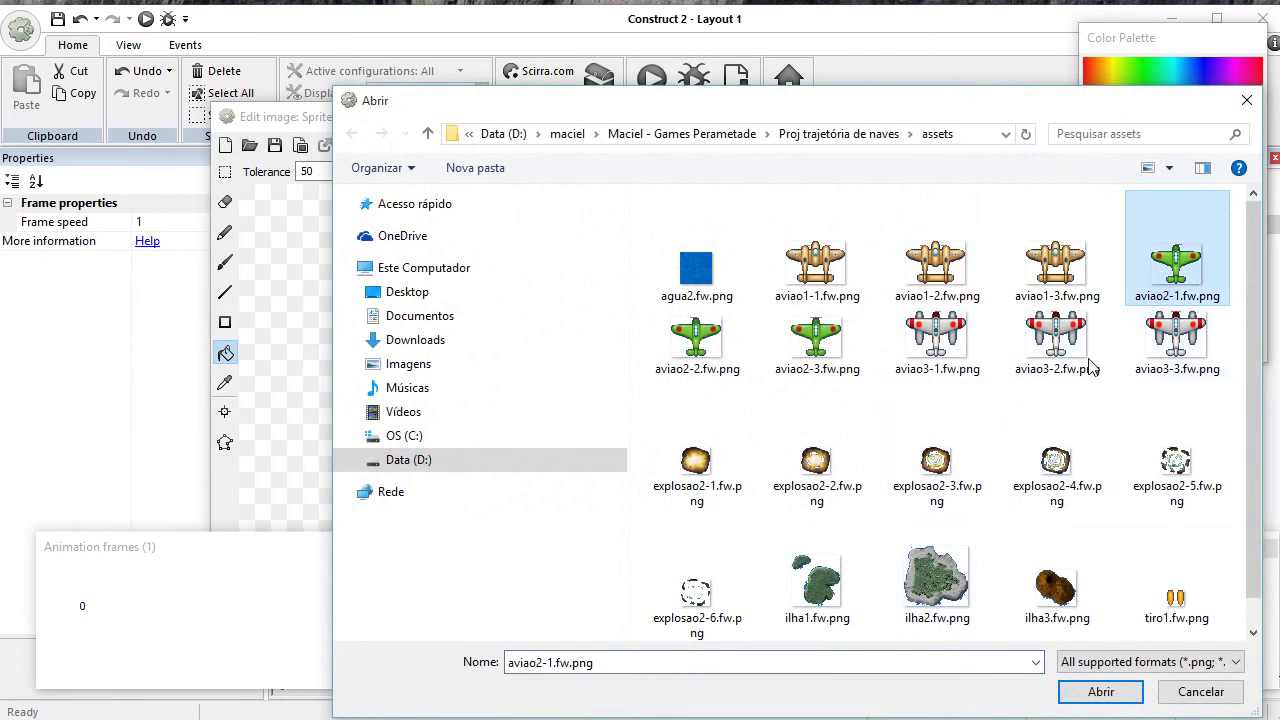
left_click(810, 360, "ctrl")
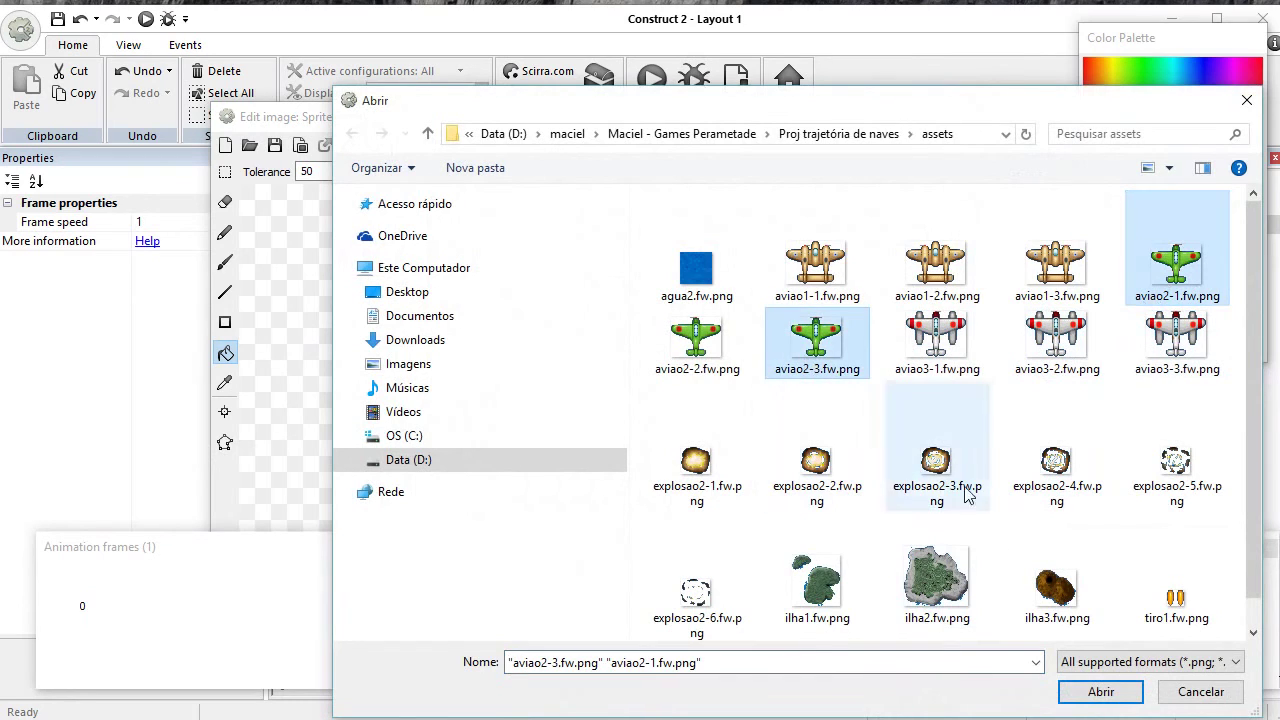
left_click(1151, 260)
left_click(705, 365, "ctrl")
left_click(817, 340, "ctrl")
left_click(1110, 690)
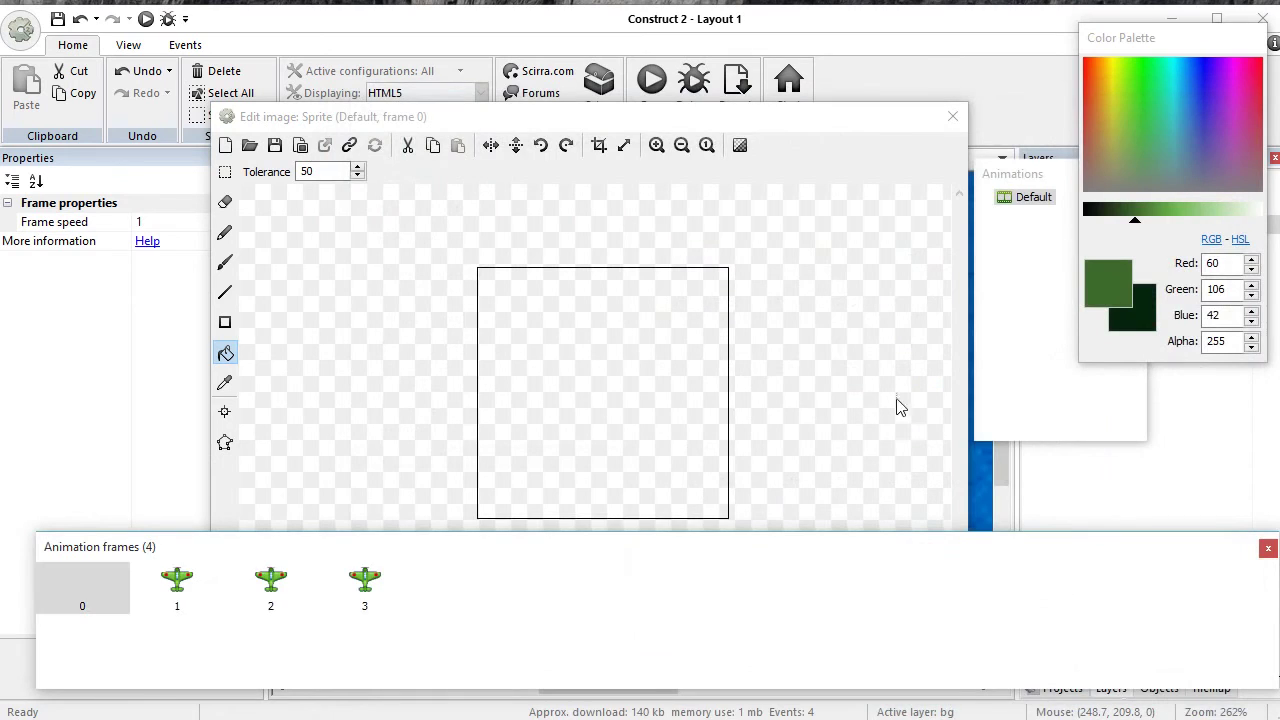
Step: Delete the empty first frame and rotate each of the three green airplane frames 90° clockwise
left_click(96, 601)
key("Delete")
left_click(96, 601)
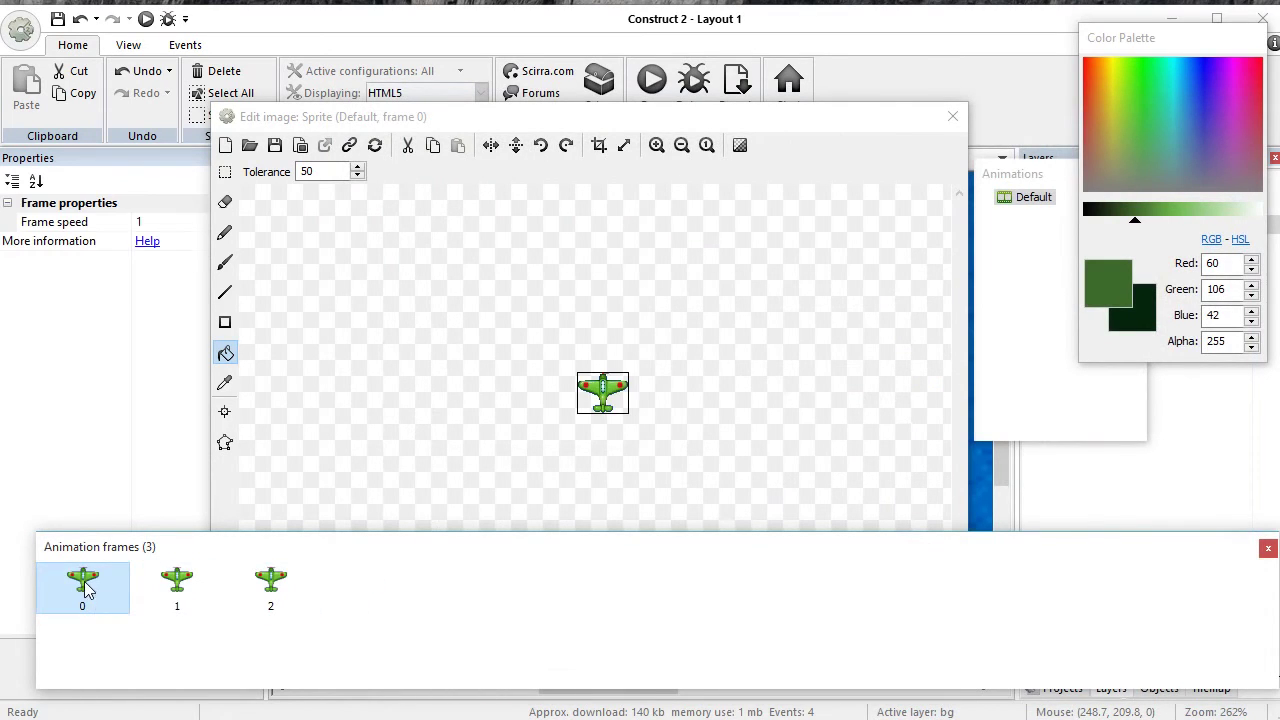
left_click(566, 146)
left_click(177, 585)
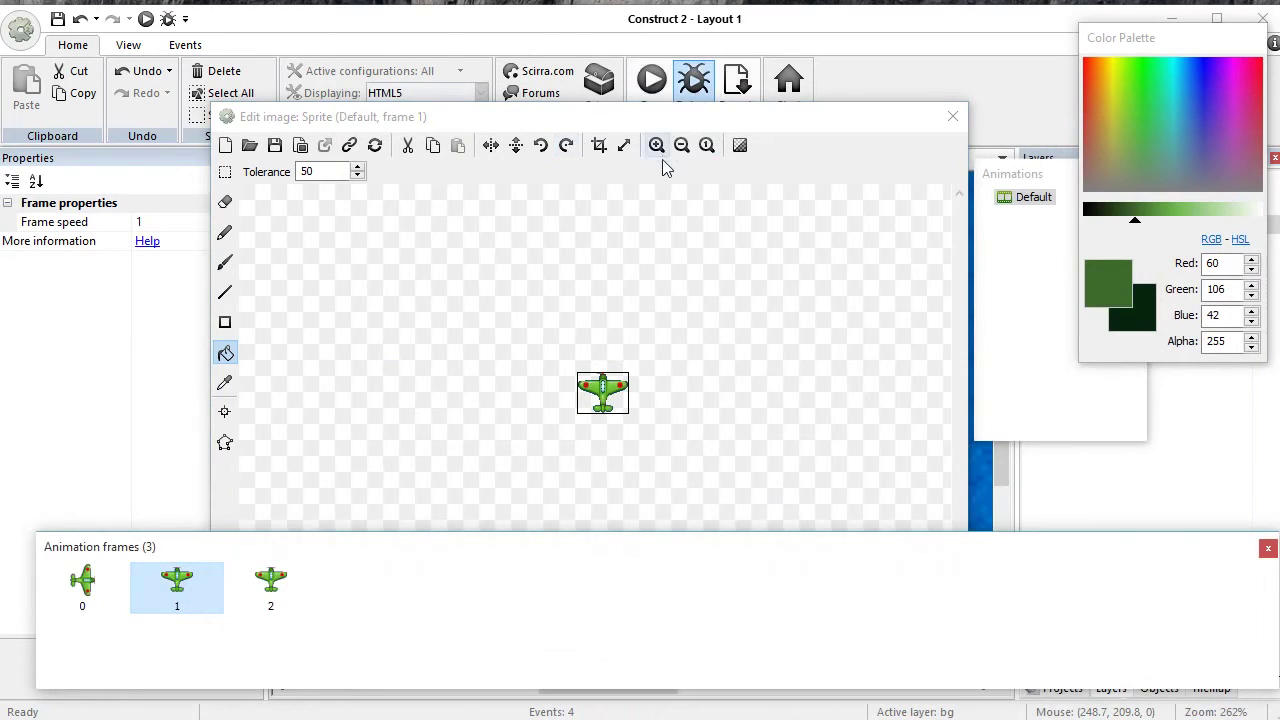
left_click(566, 146)
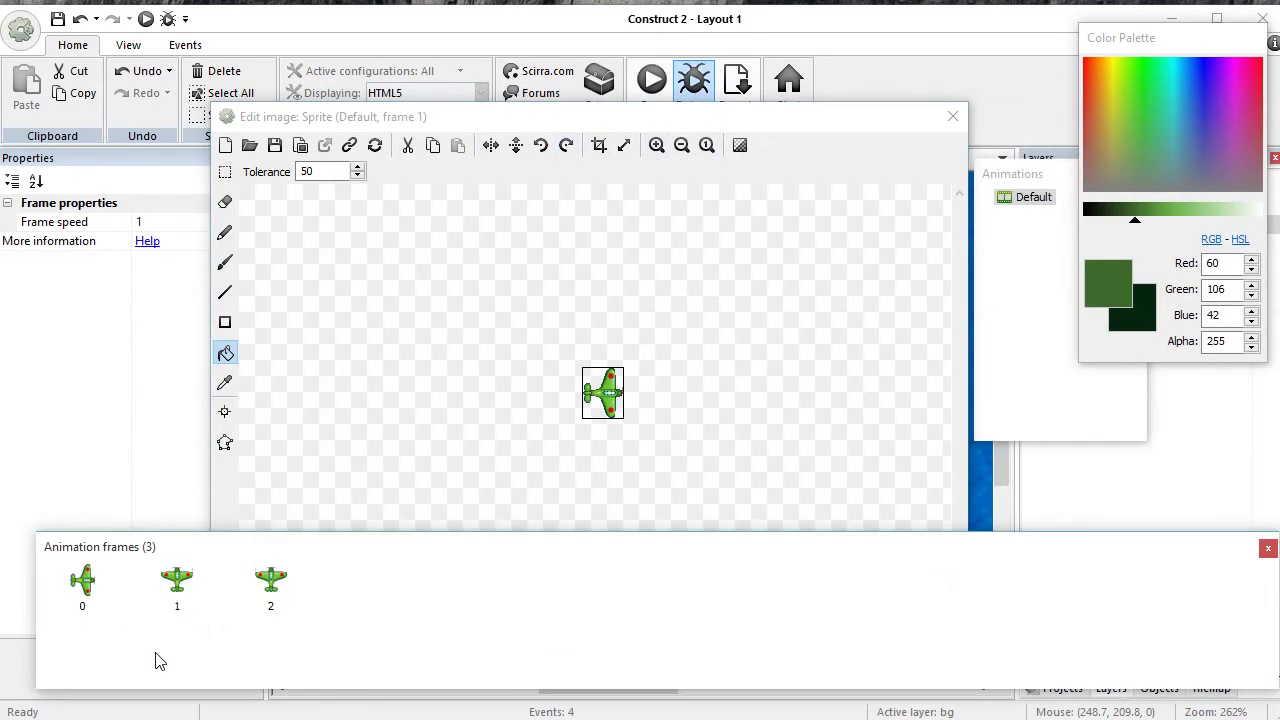
left_click(264, 588)
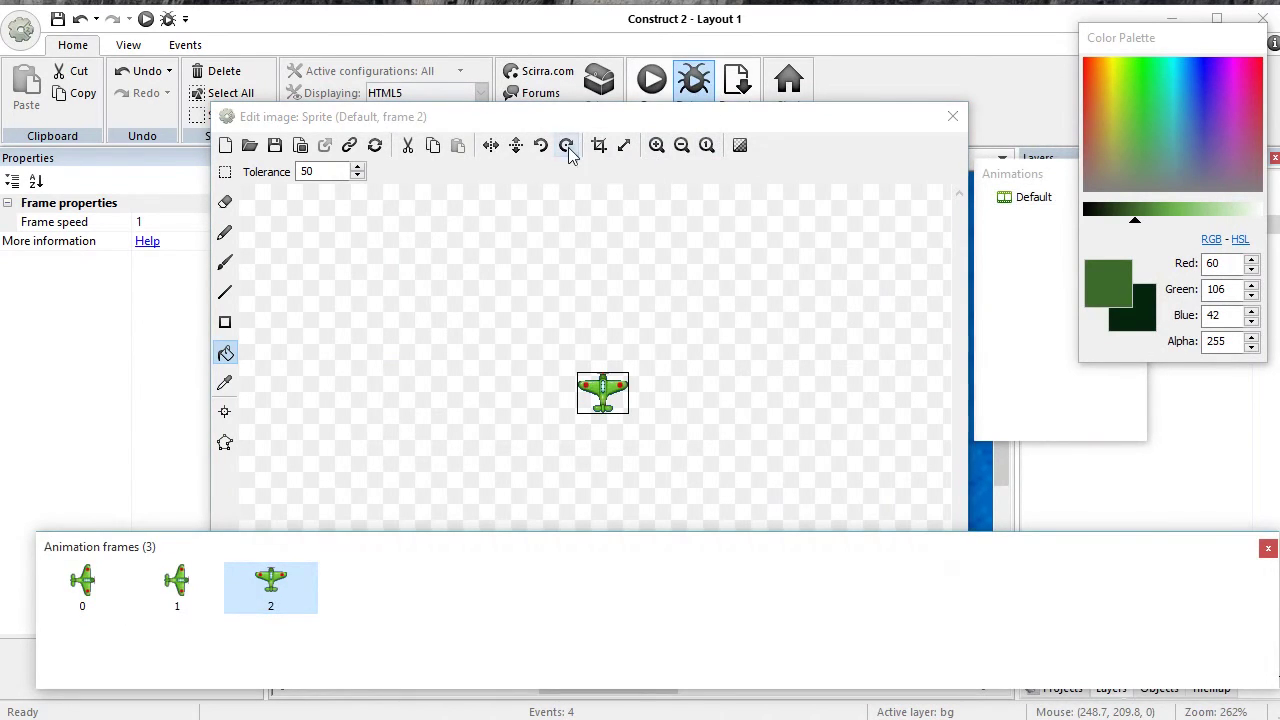
left_click(566, 146)
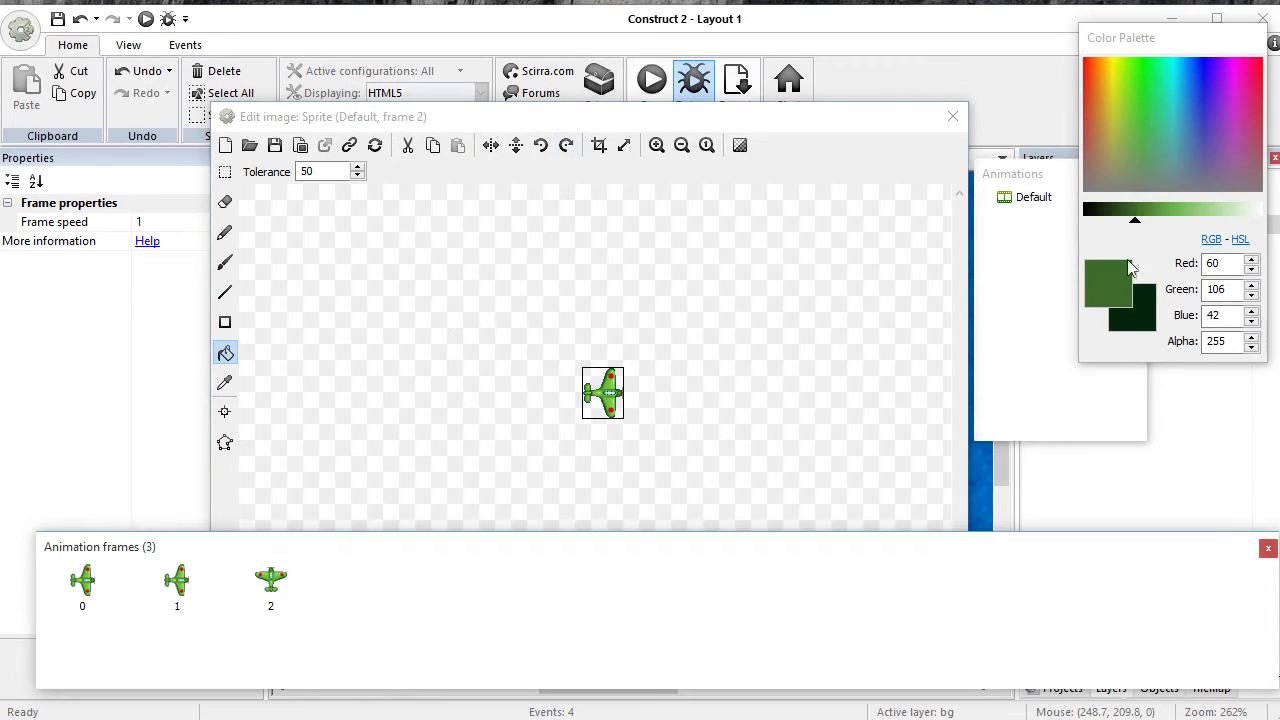
Step: Set the Default animation to loop at speed 6 and close the image editor
left_click(1030, 197)
left_click(187, 243)
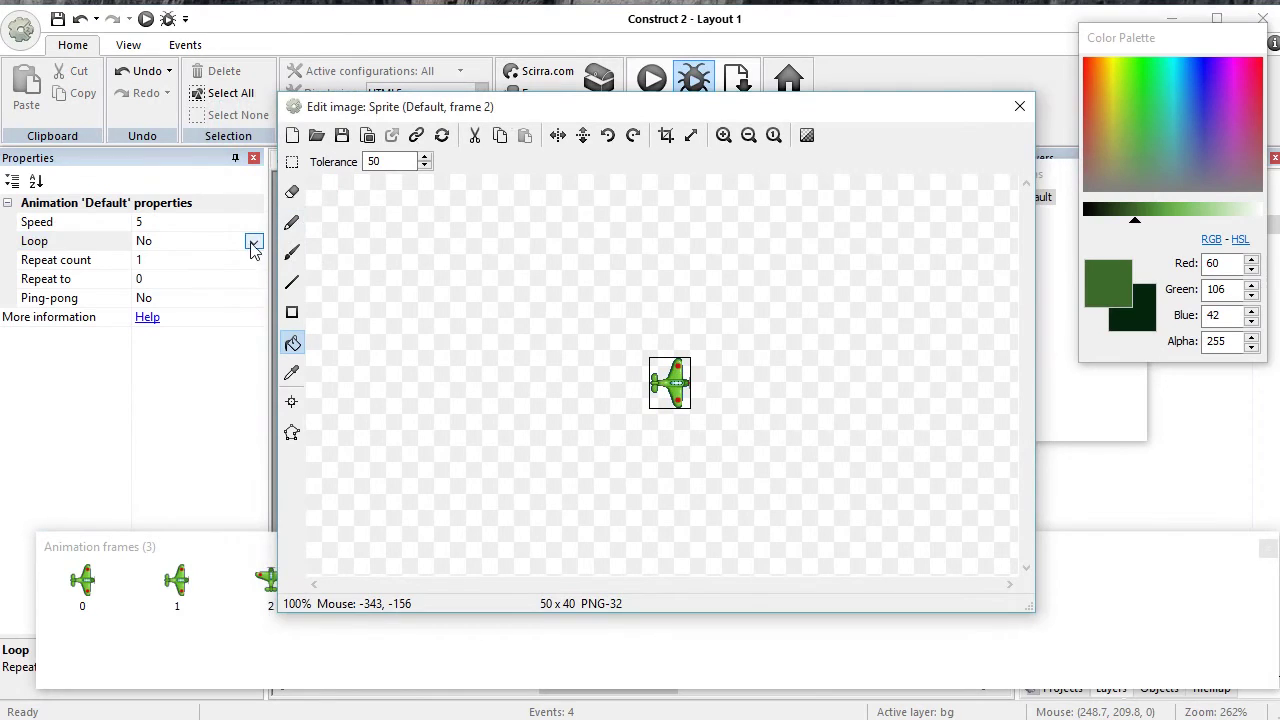
left_click(253, 243)
left_click(228, 274)
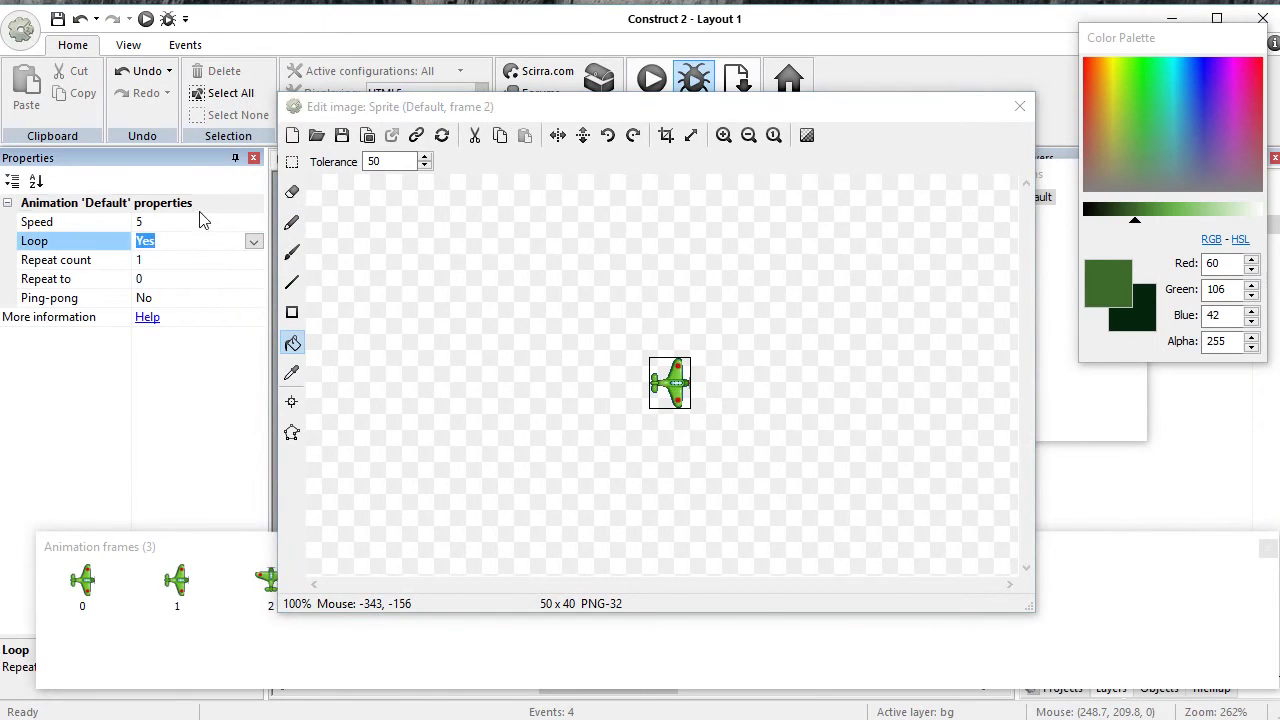
left_click(201, 224)
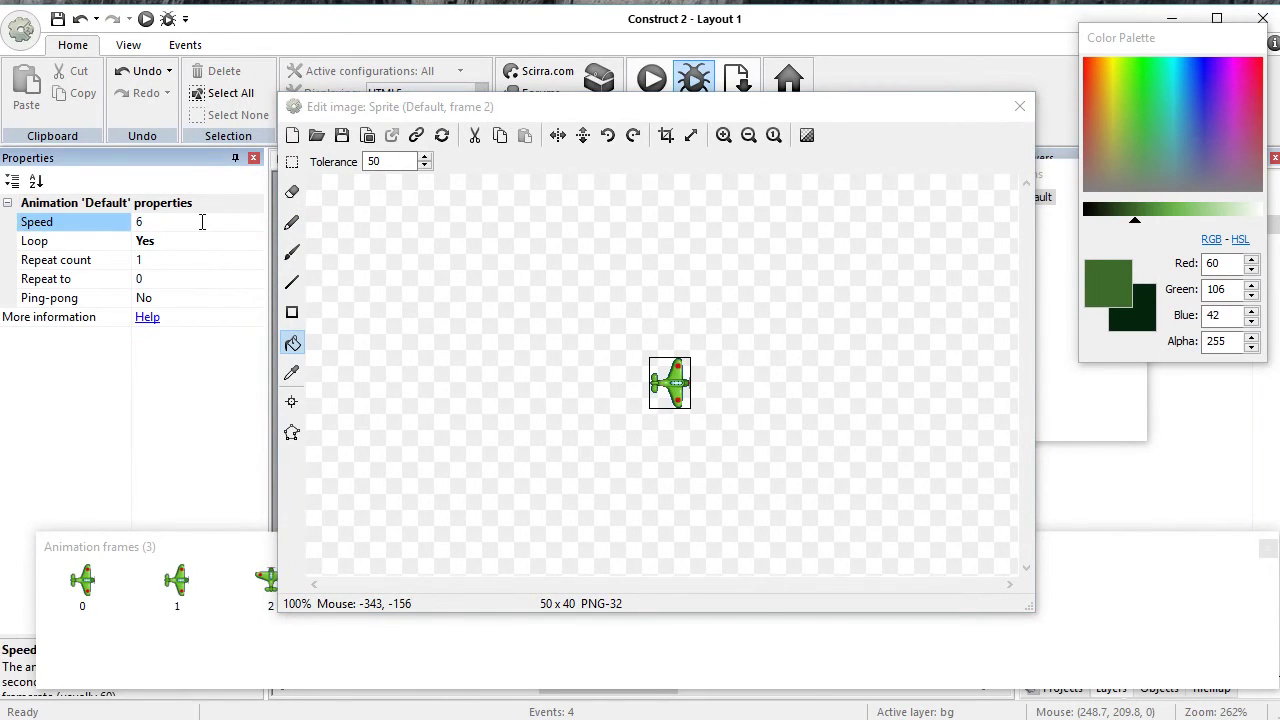
left_click(1020, 106)
Step: Rename the layout as inimigo1
scroll(490, 437, "up", 2)
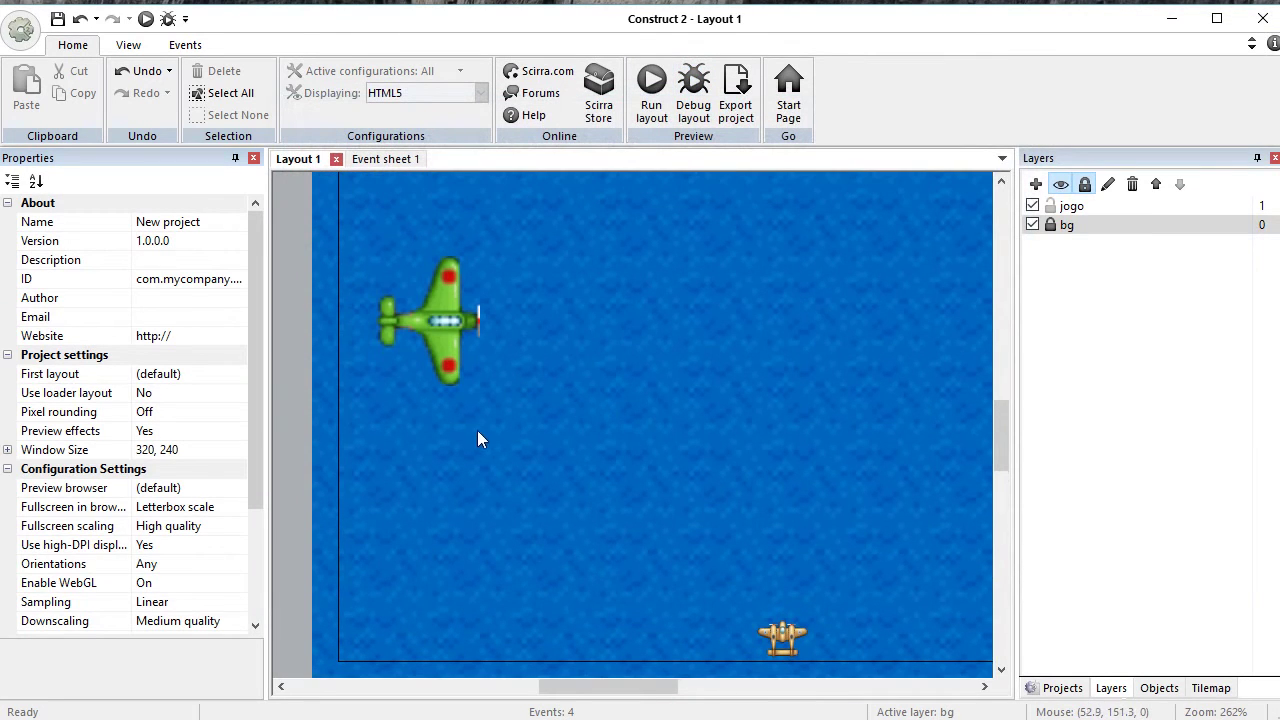
left_click(443, 348)
left_click(230, 220)
type("ini")
key("Return")
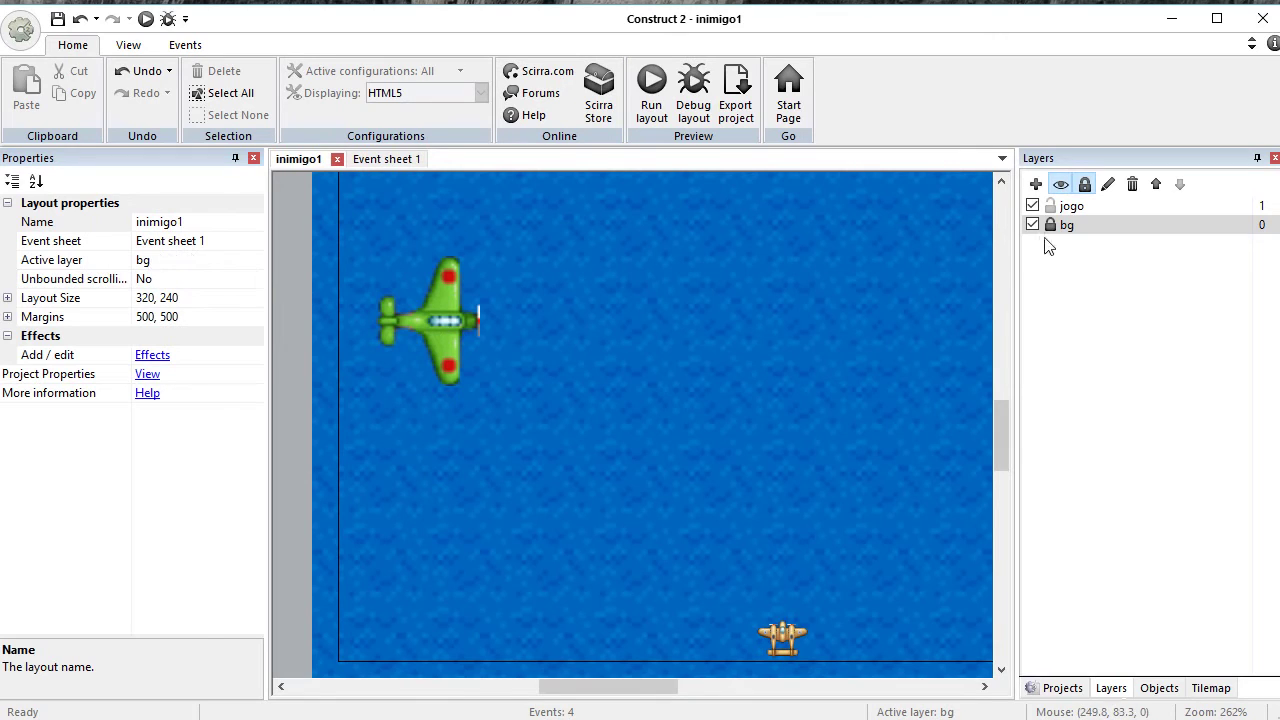
Step: Unlock the bg layer and move the green airplane sprite to the jogo layer
left_click(1222, 235)
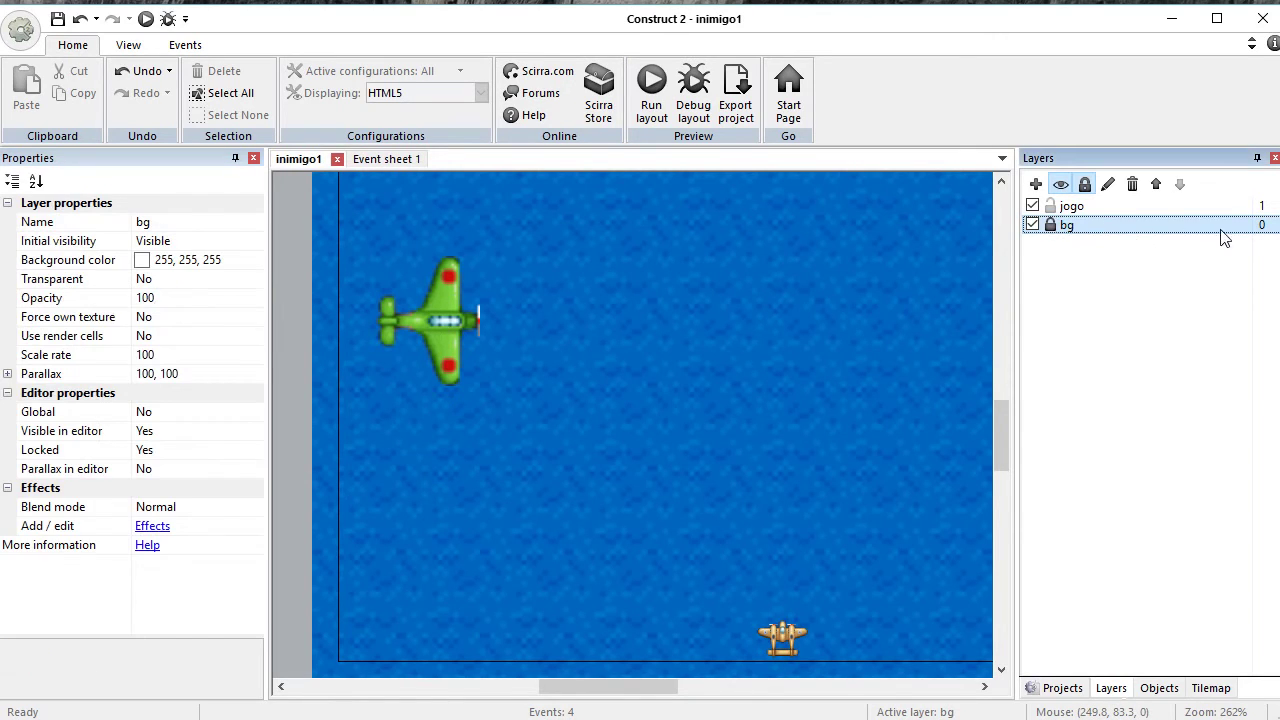
left_click(1051, 228)
left_click(427, 333)
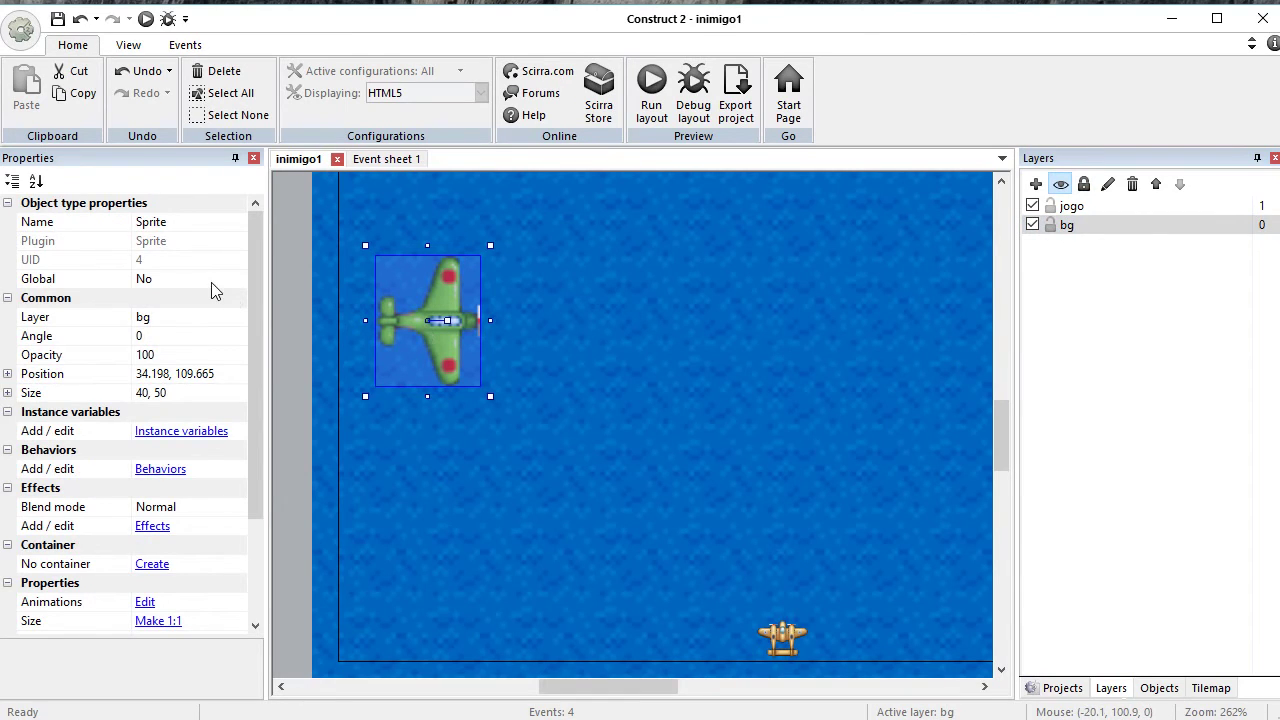
left_click(226, 318)
left_click(236, 318)
left_click(220, 336)
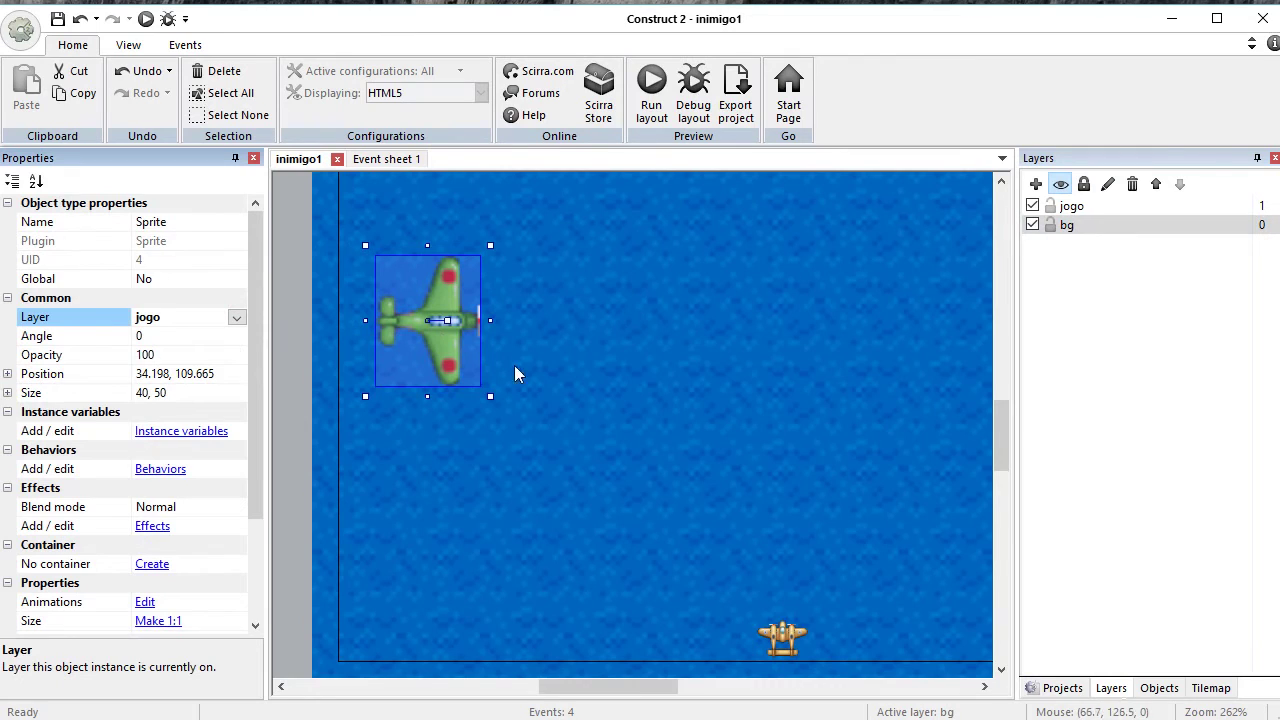
Step: Lock the bg layer again and make jogo the active layer
left_click(1068, 226)
left_click(1050, 225)
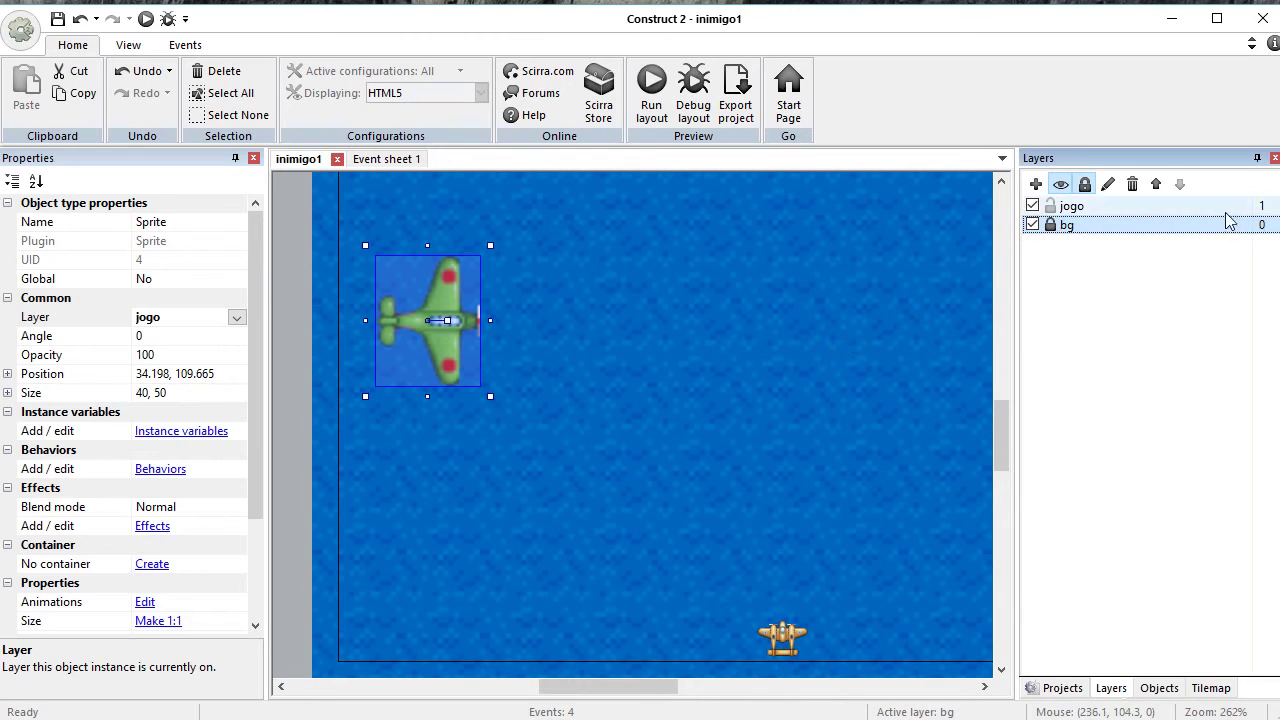
left_click(1113, 210)
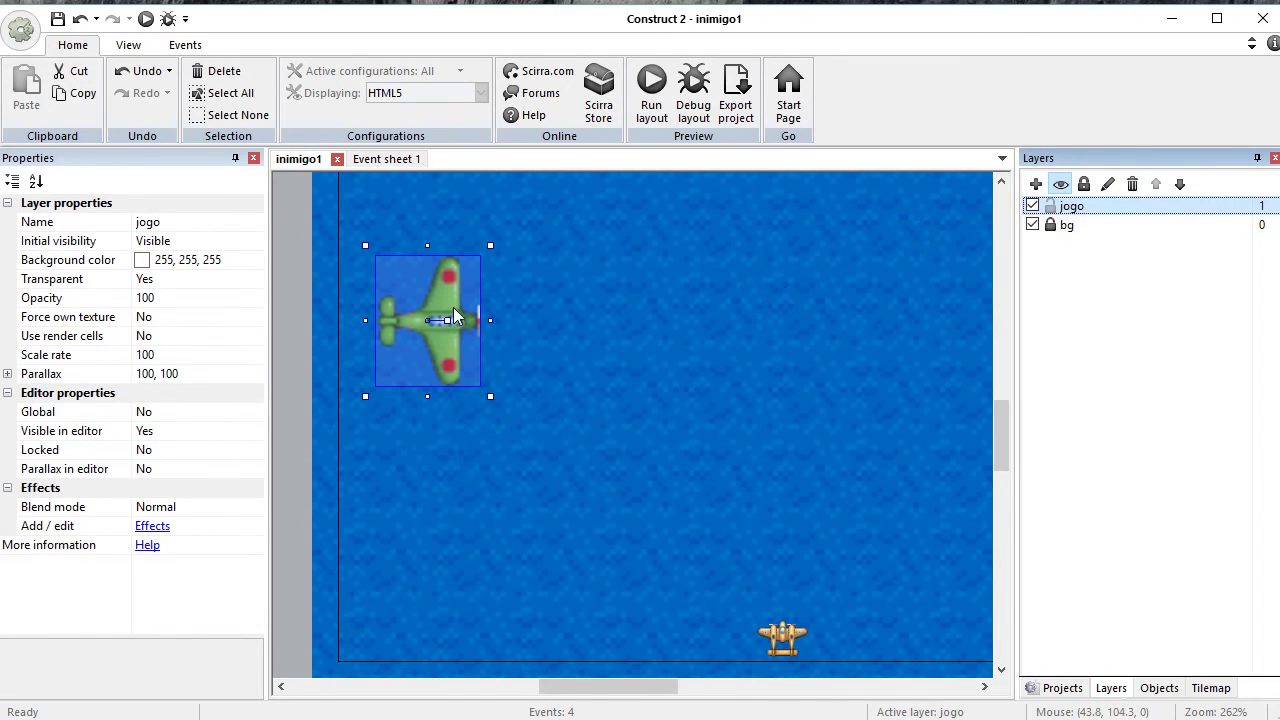
Step: Shrink the green airplane sprite to about 18 x 23 and set its angle to 90 degrees
left_click_drag(491, 244, 433, 315)
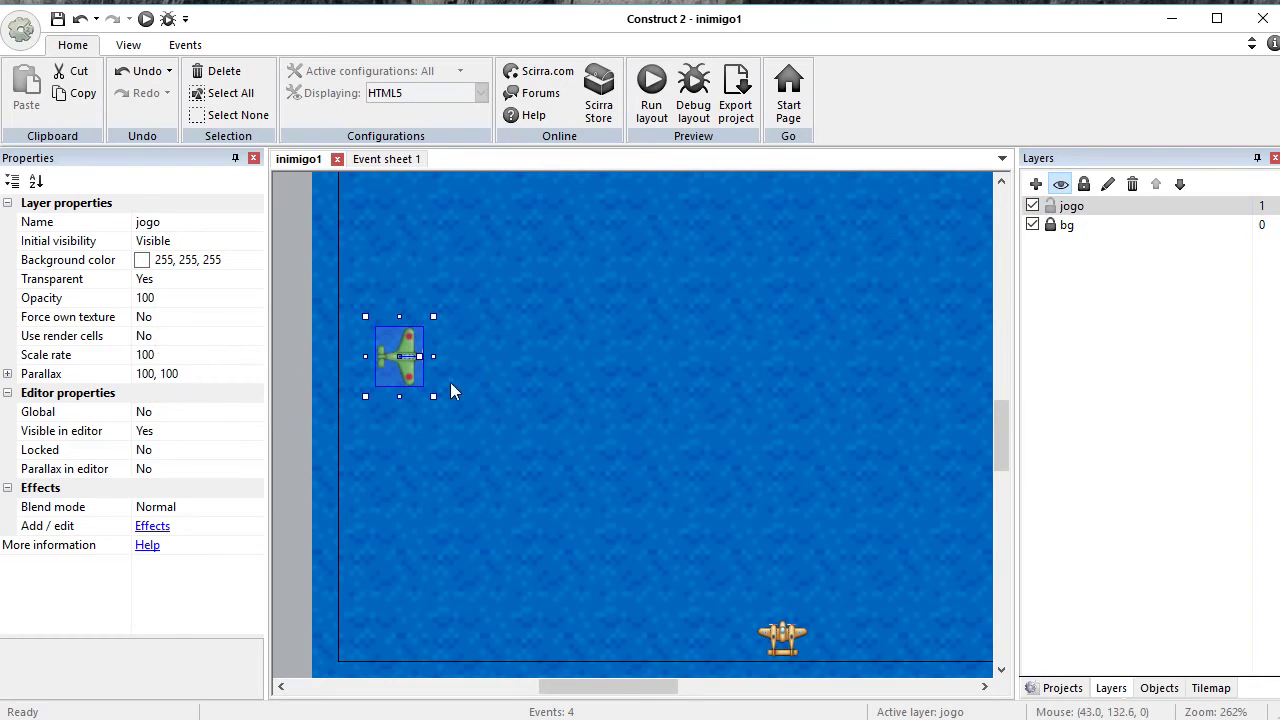
left_click(405, 378)
left_click(198, 336)
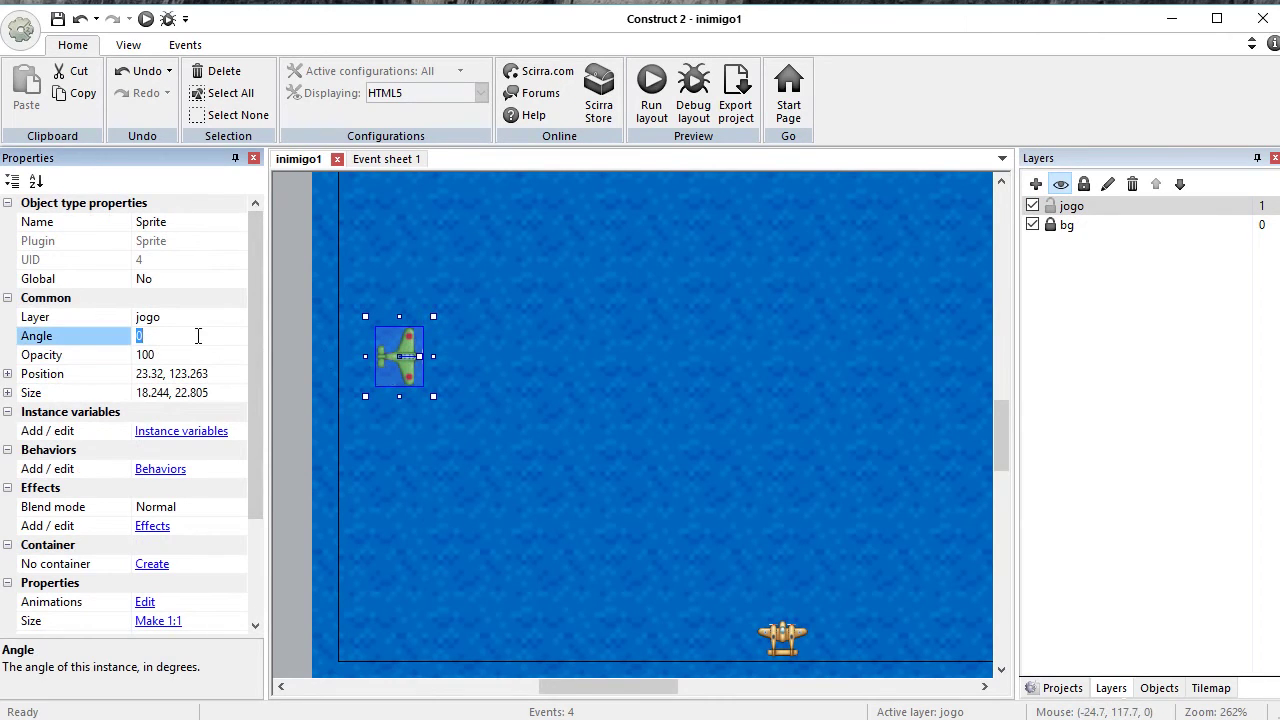
key("Return")
Step: Move the green airplane up the layout's left side to about position 31, 81
left_click(403, 440)
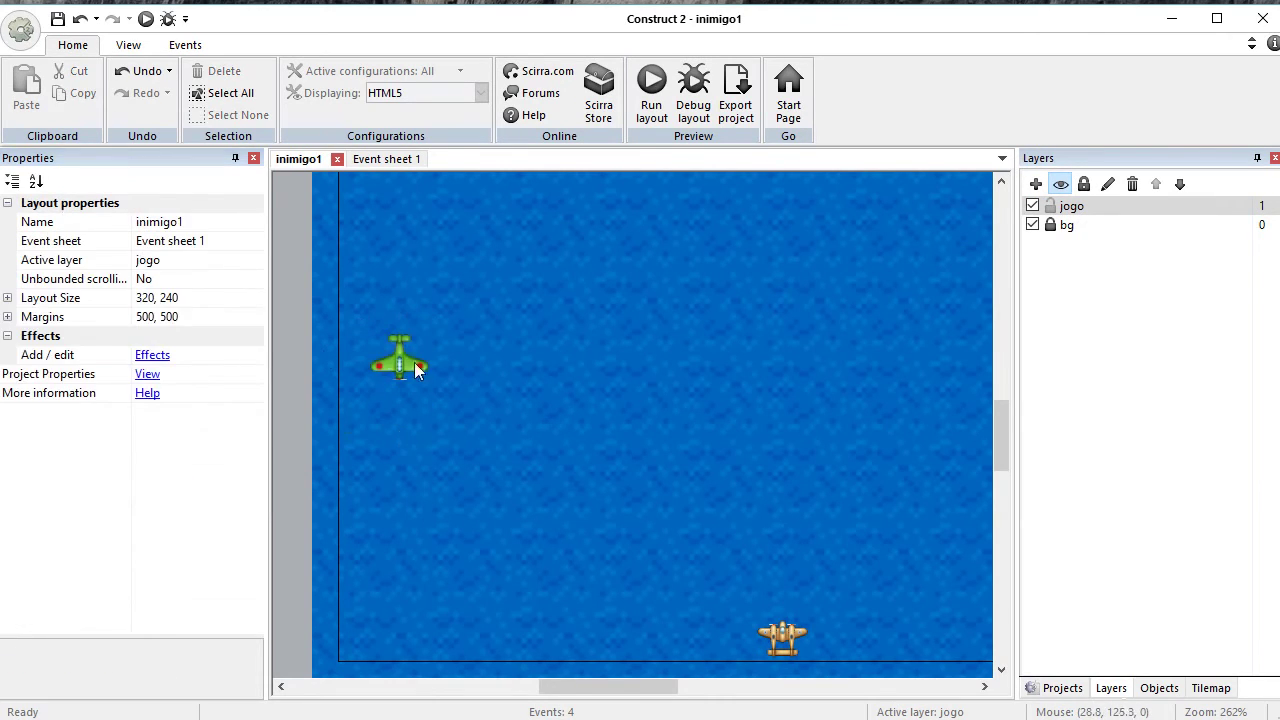
left_click_drag(404, 346, 419, 242)
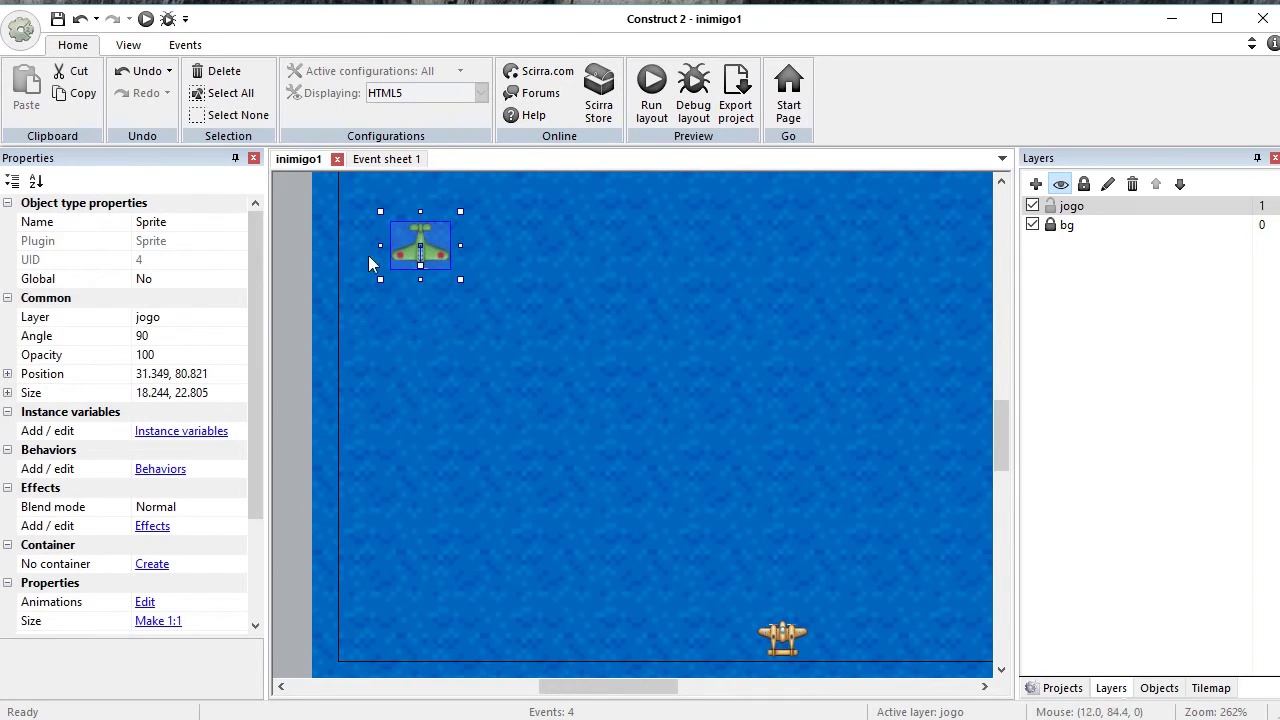